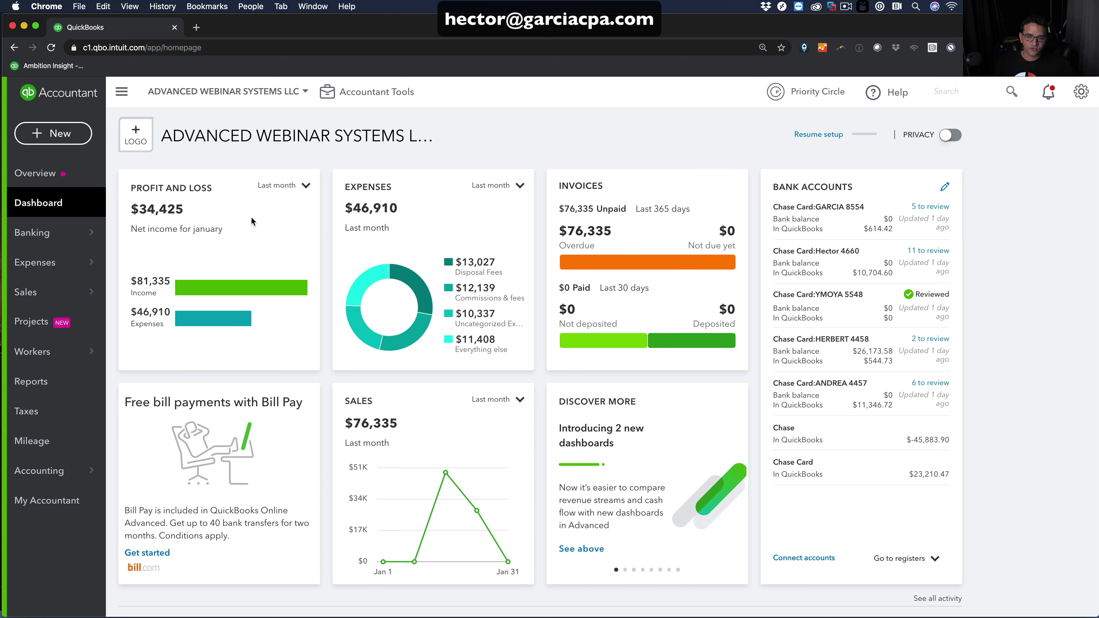
- Go to the Banking page and look over the Chase card accounts in the account list
{"action": "mouse_move", "coordinate": [36, 232]}
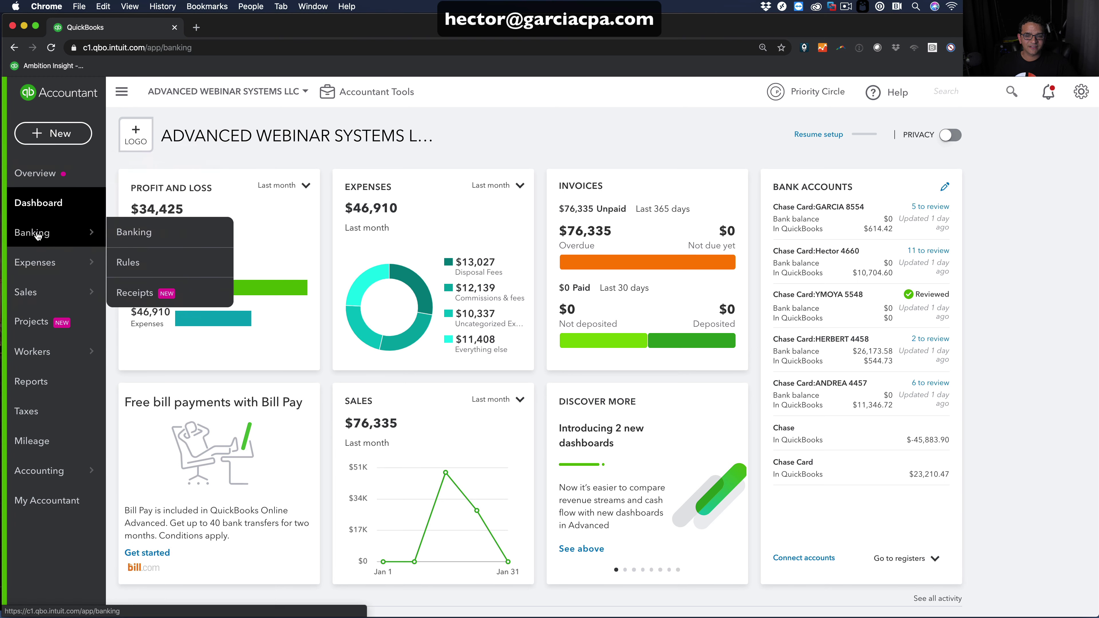
{"action": "left_click", "coordinate": [38, 234]}
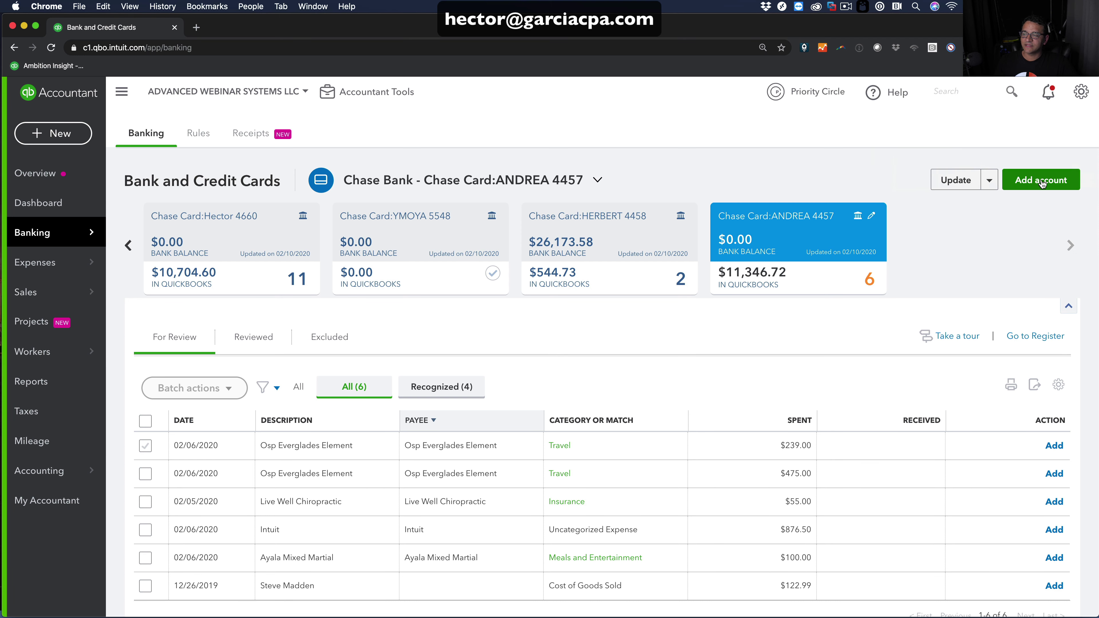
{"action": "left_click", "coordinate": [599, 179]}
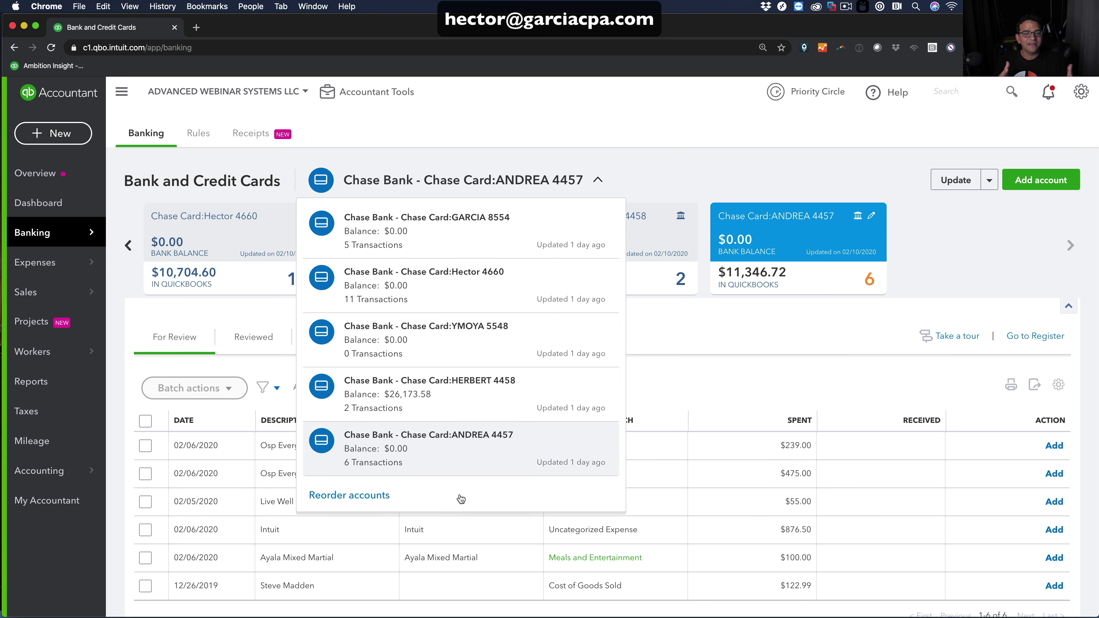
{"action": "left_click", "coordinate": [1036, 200]}
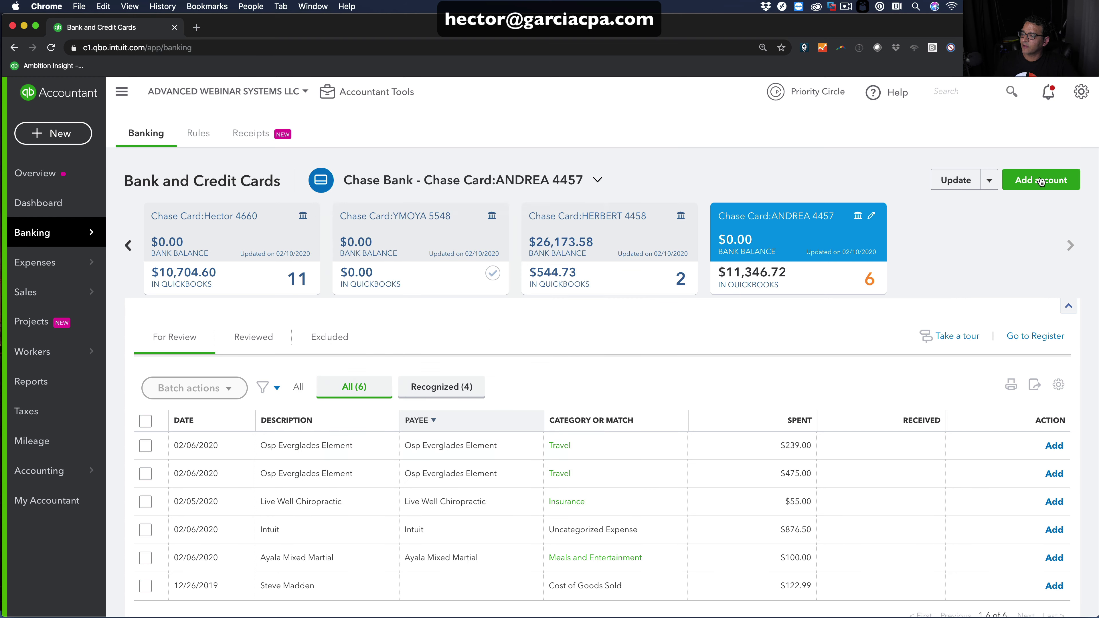
- Add a new account by searching 'paypal', choosing Connect to PayPal, and granting Intuit permission
{"action": "left_click", "coordinate": [1041, 179]}
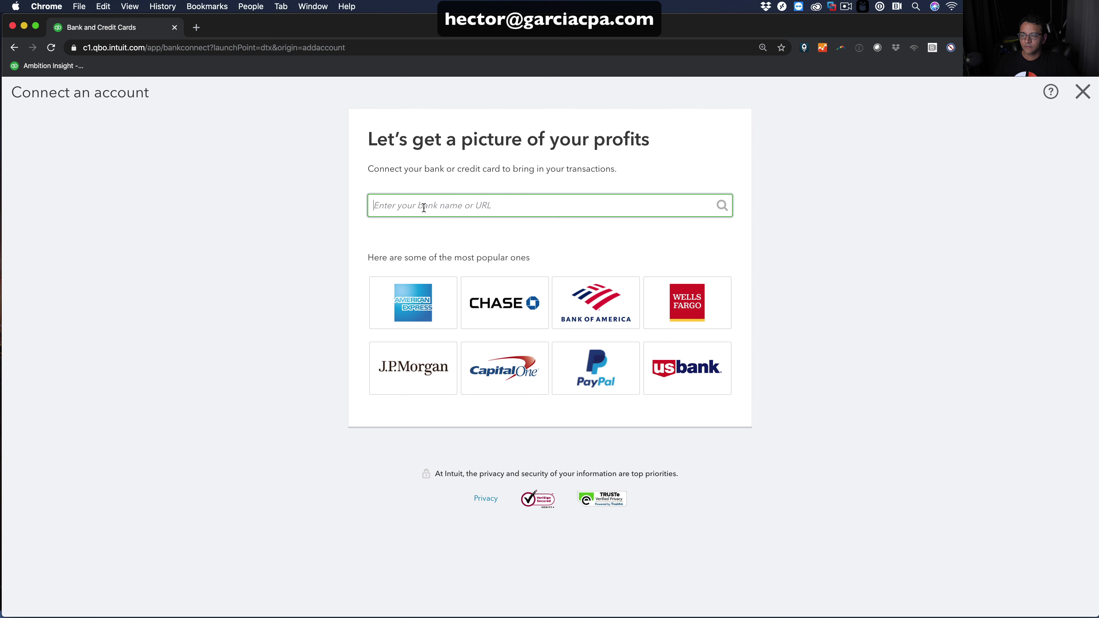
{"action": "type", "text": "paypal"}
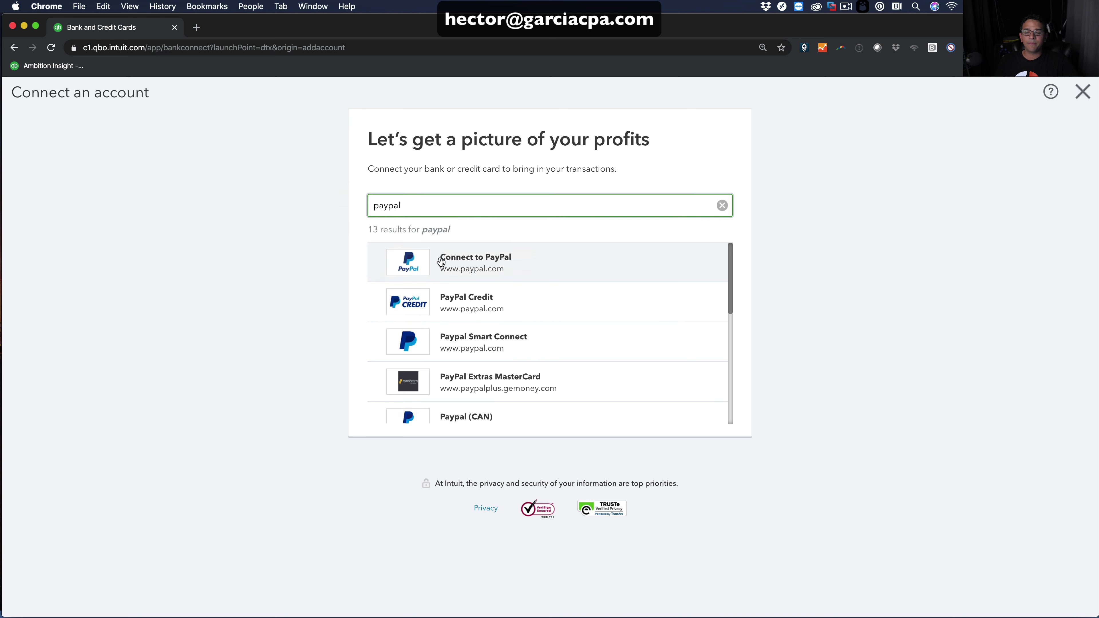
{"action": "left_click", "coordinate": [454, 258]}
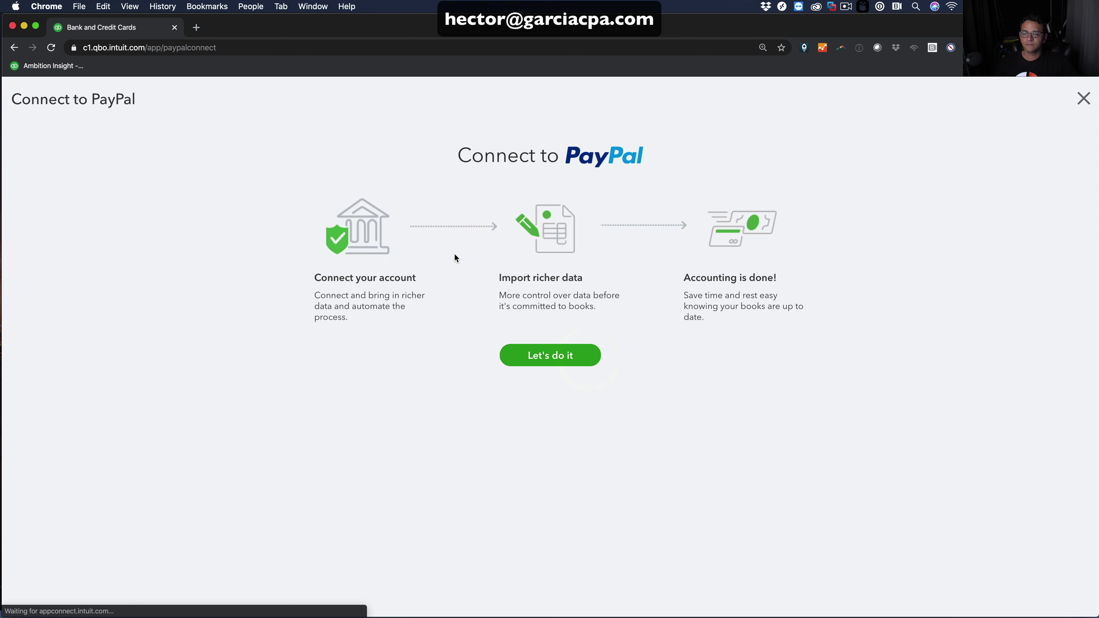
{"action": "left_click", "coordinate": [553, 354]}
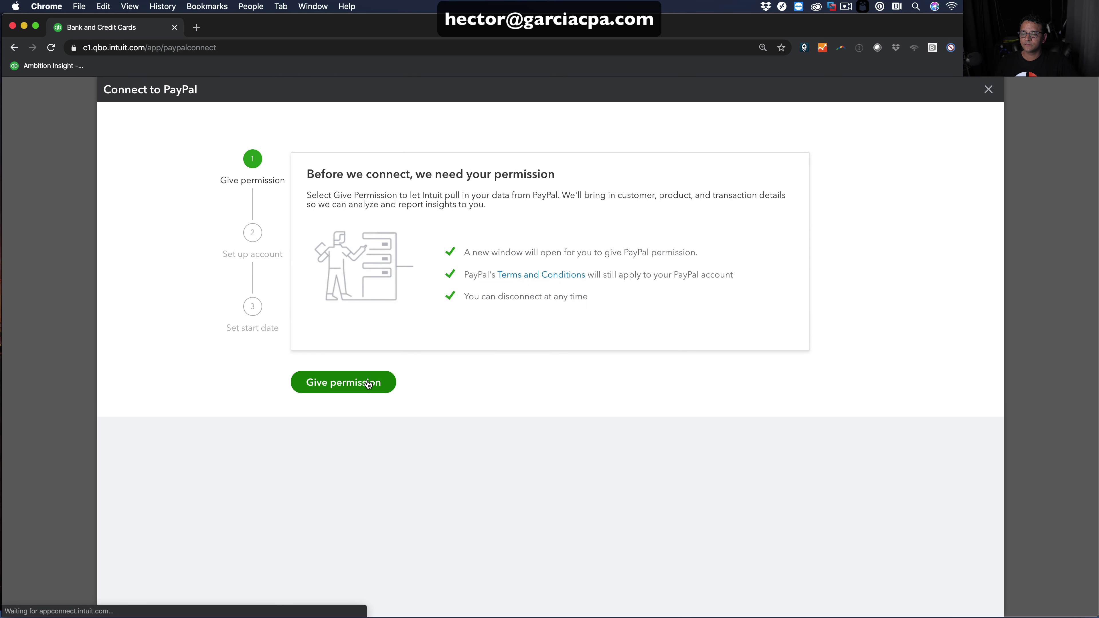
{"action": "left_click", "coordinate": [364, 383]}
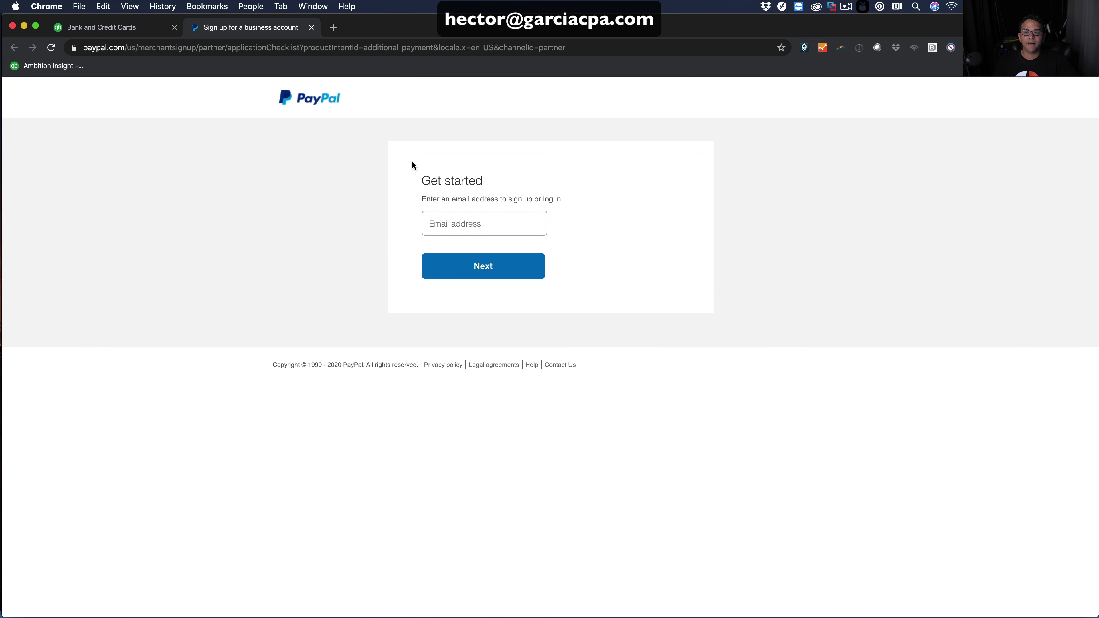
- Log in to the PayPal business account with its email and password, then return to Intuit
{"action": "left_click", "coordinate": [458, 224]}
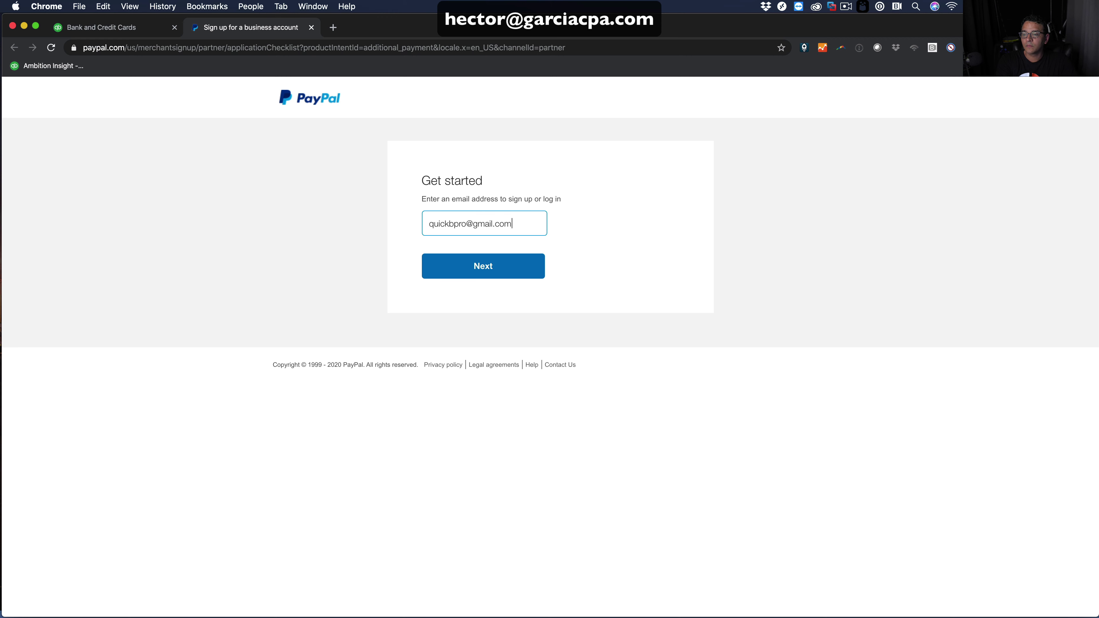
{"action": "left_click", "coordinate": [485, 266]}
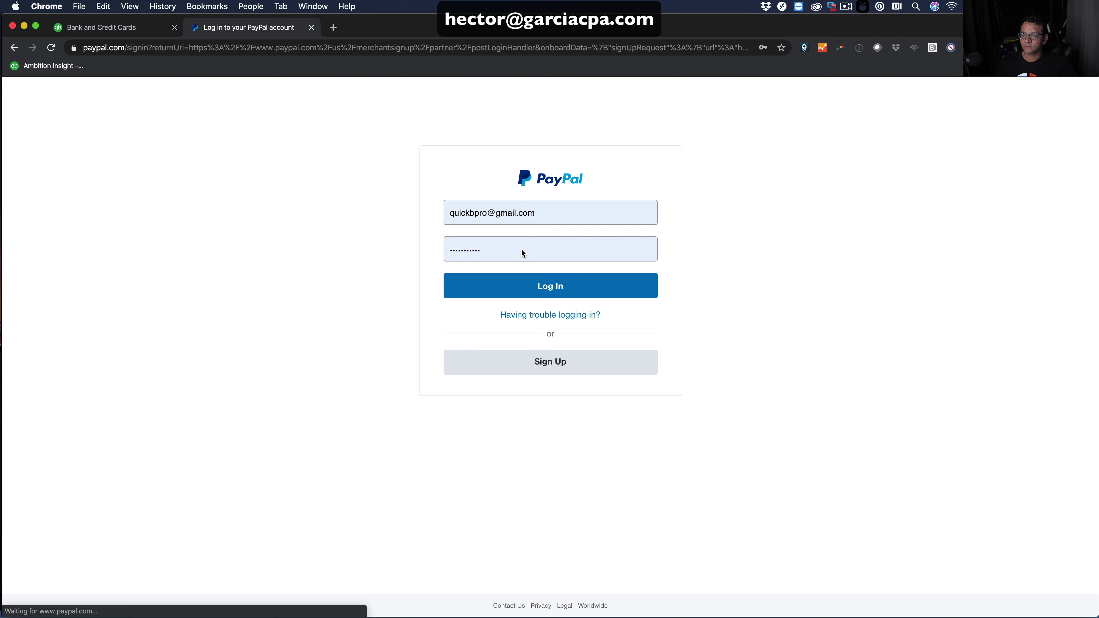
{"action": "left_click", "coordinate": [532, 286]}
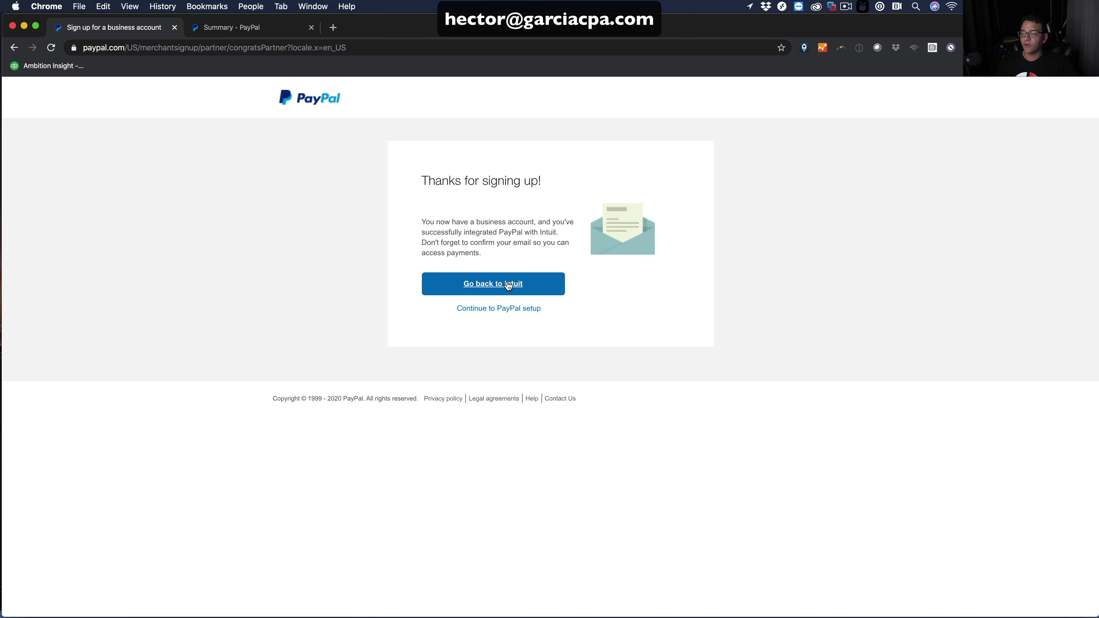
{"action": "left_click", "coordinate": [506, 284]}
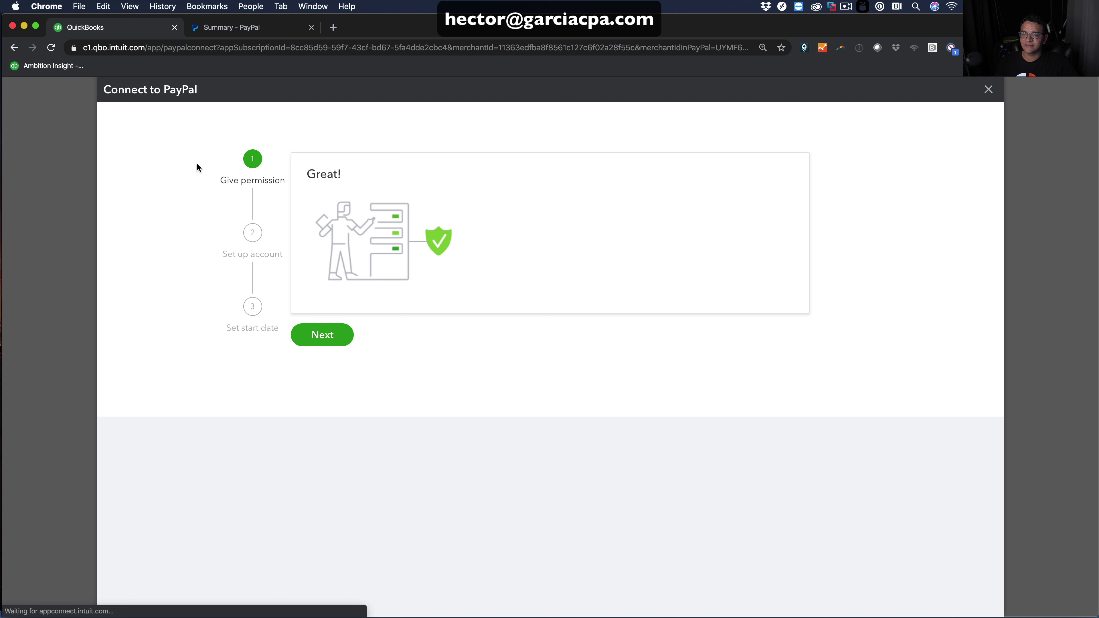
- Save PayPal Bank as the account receiving PayPal transactions and advance to the start-date step
{"action": "left_click", "coordinate": [322, 330]}
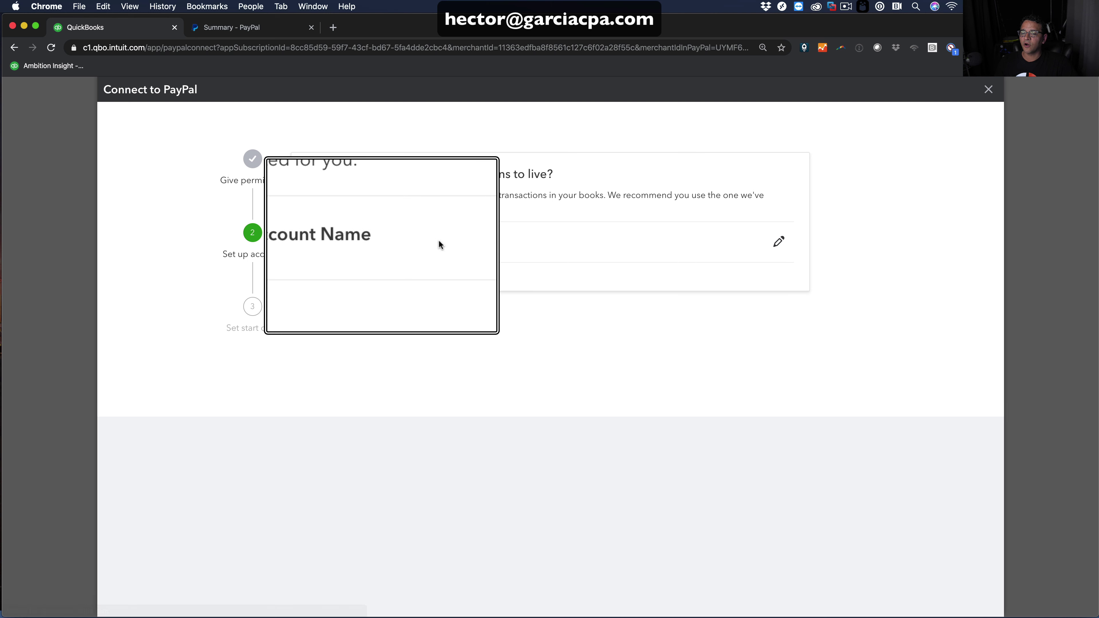
{"action": "left_click", "coordinate": [779, 241]}
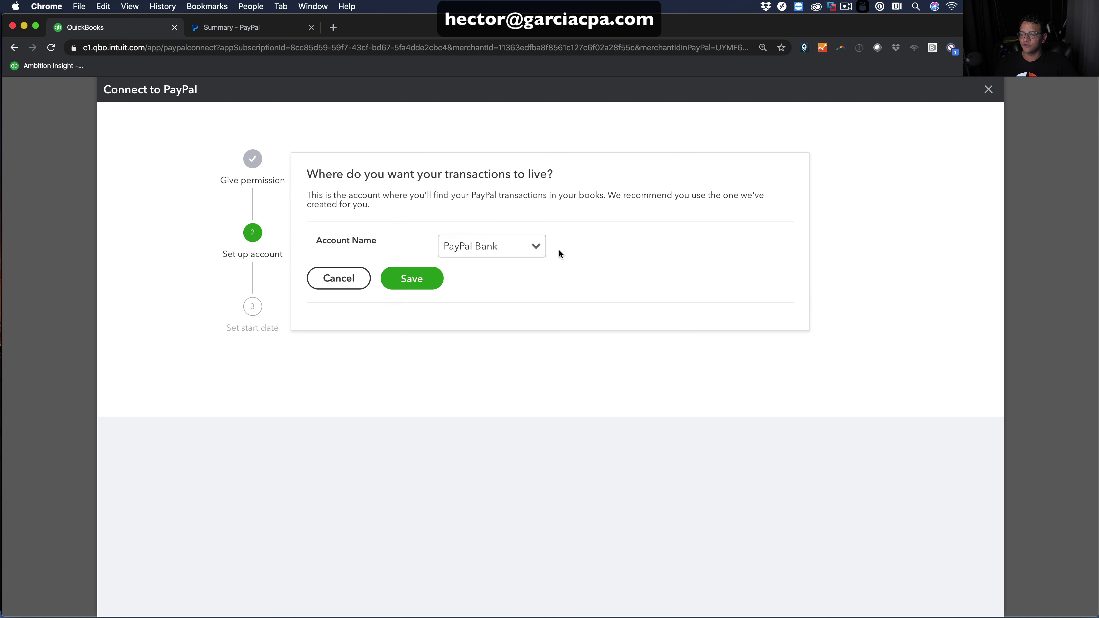
{"action": "left_click", "coordinate": [537, 249]}
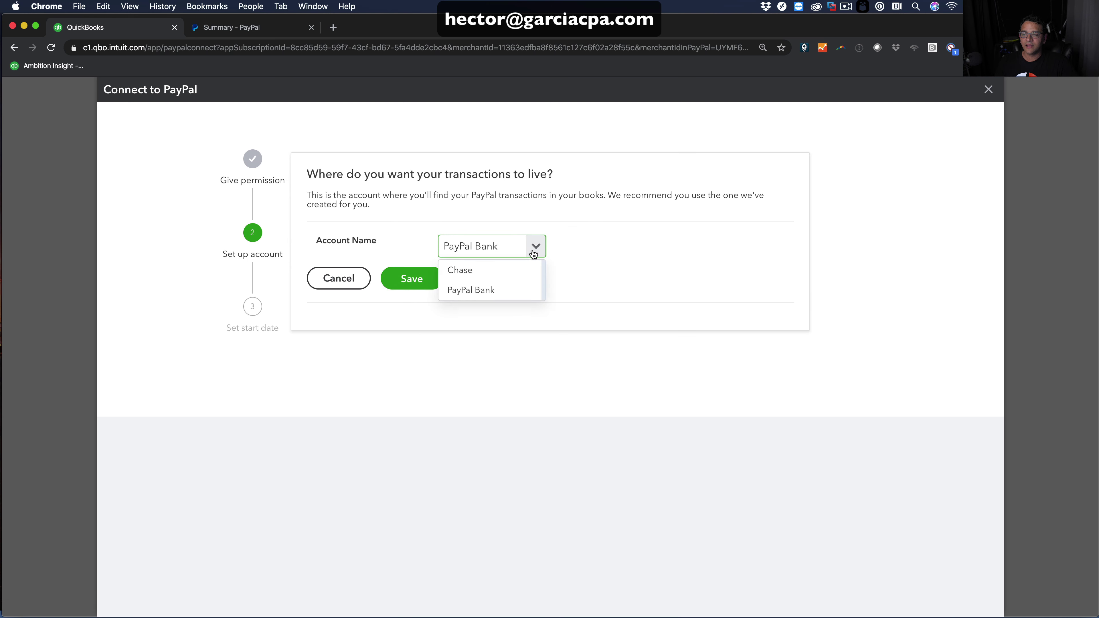
{"action": "left_click", "coordinate": [485, 290]}
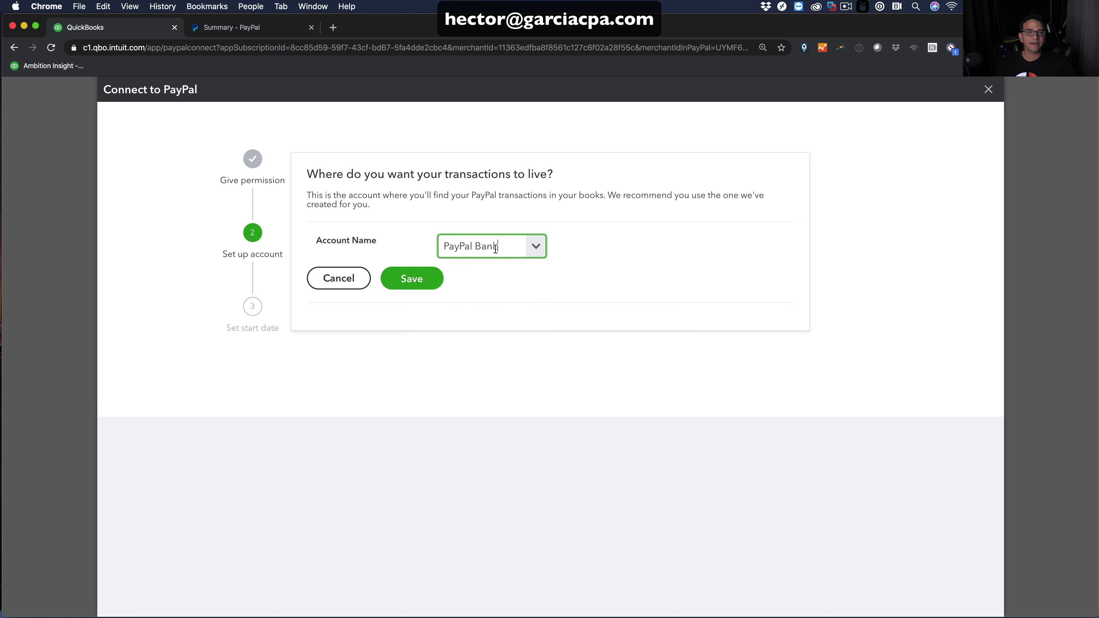
{"action": "left_click", "coordinate": [438, 278]}
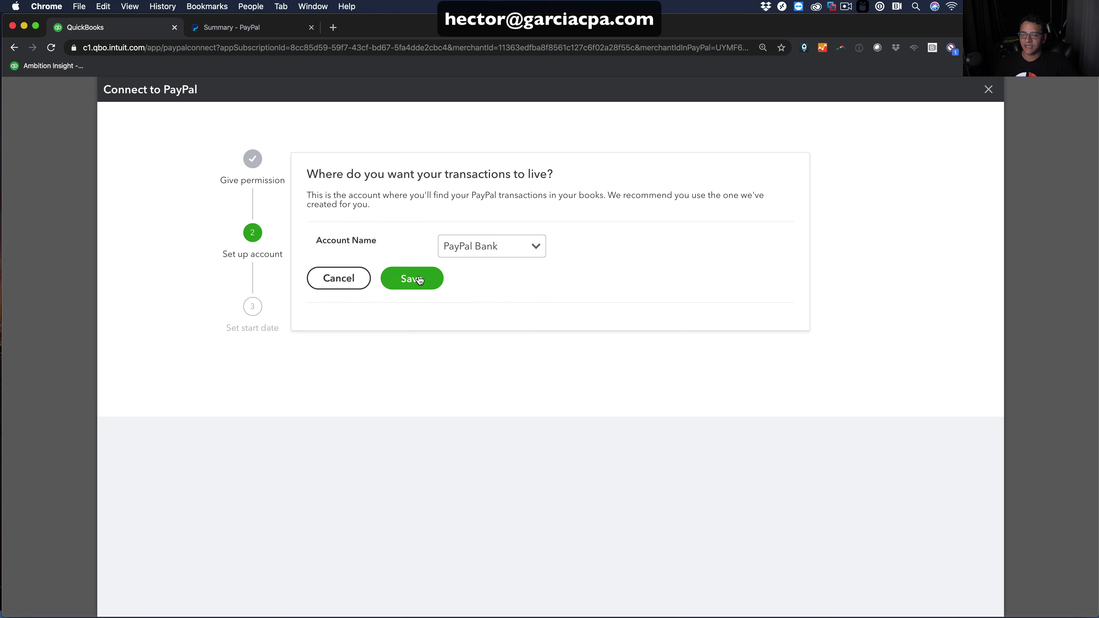
{"action": "left_click", "coordinate": [408, 312]}
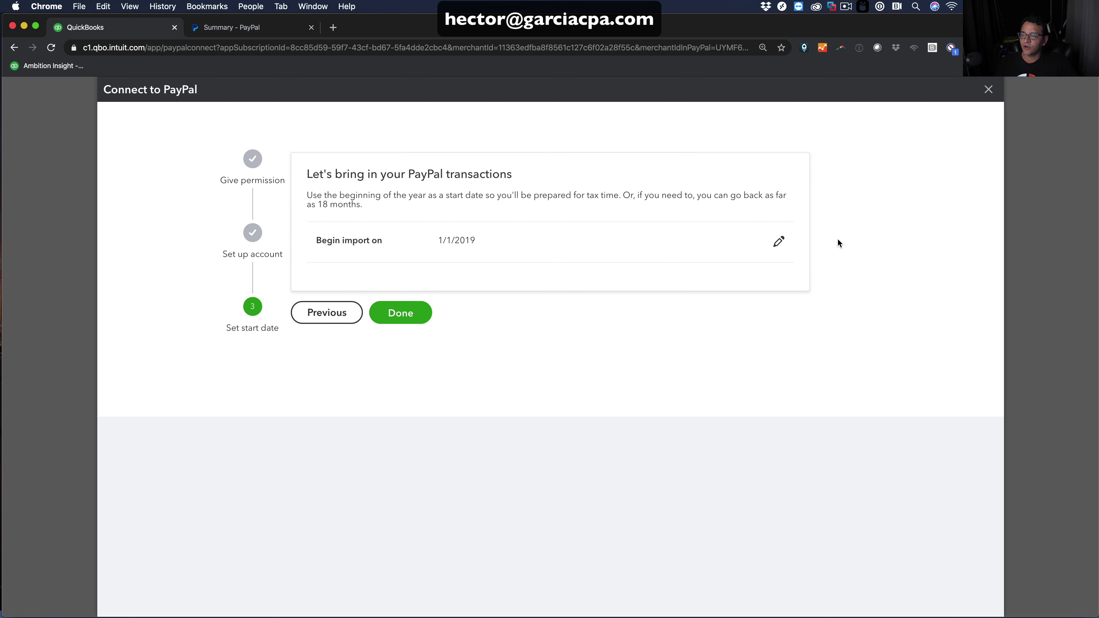
- Change the PayPal import start date to 01/01/2020 and save it
{"action": "left_click", "coordinate": [780, 244]}
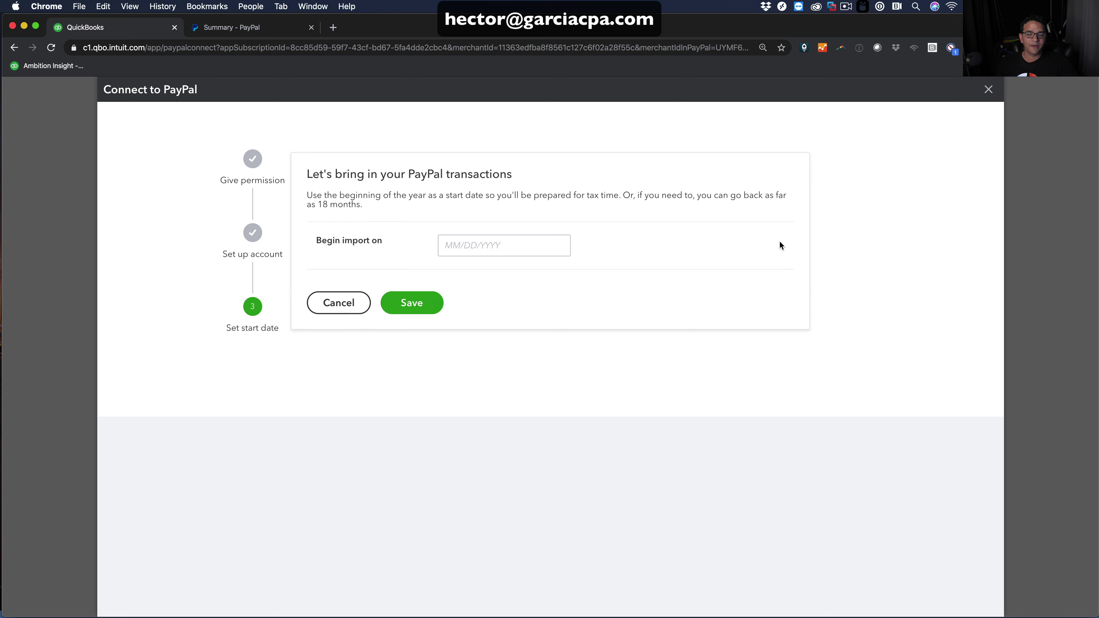
{"action": "left_click", "coordinate": [471, 241]}
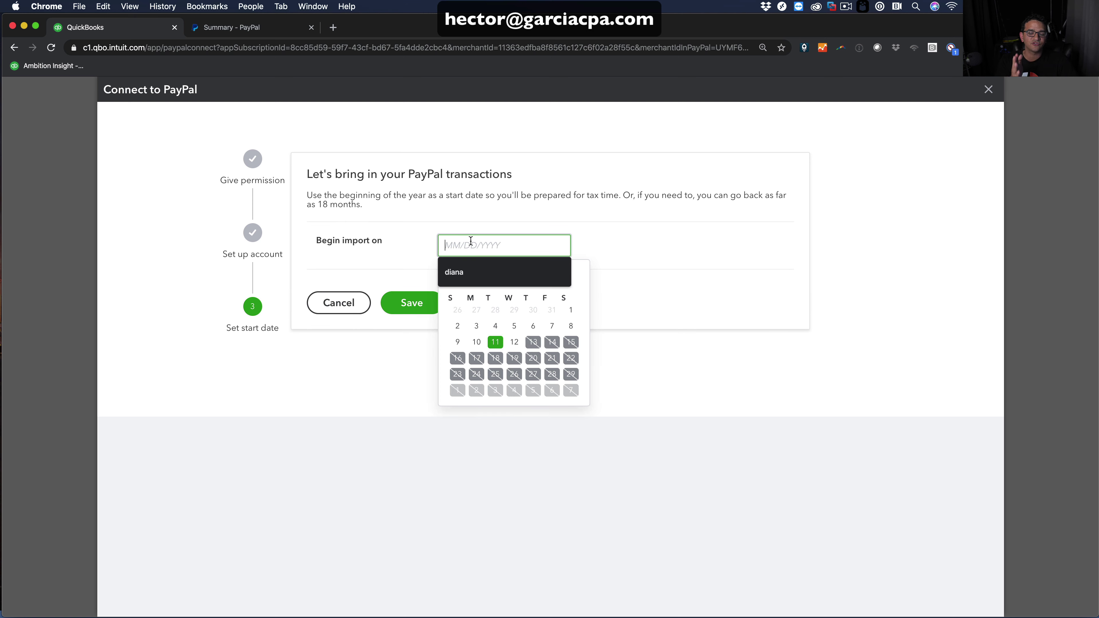
{"action": "left_click", "coordinate": [589, 250]}
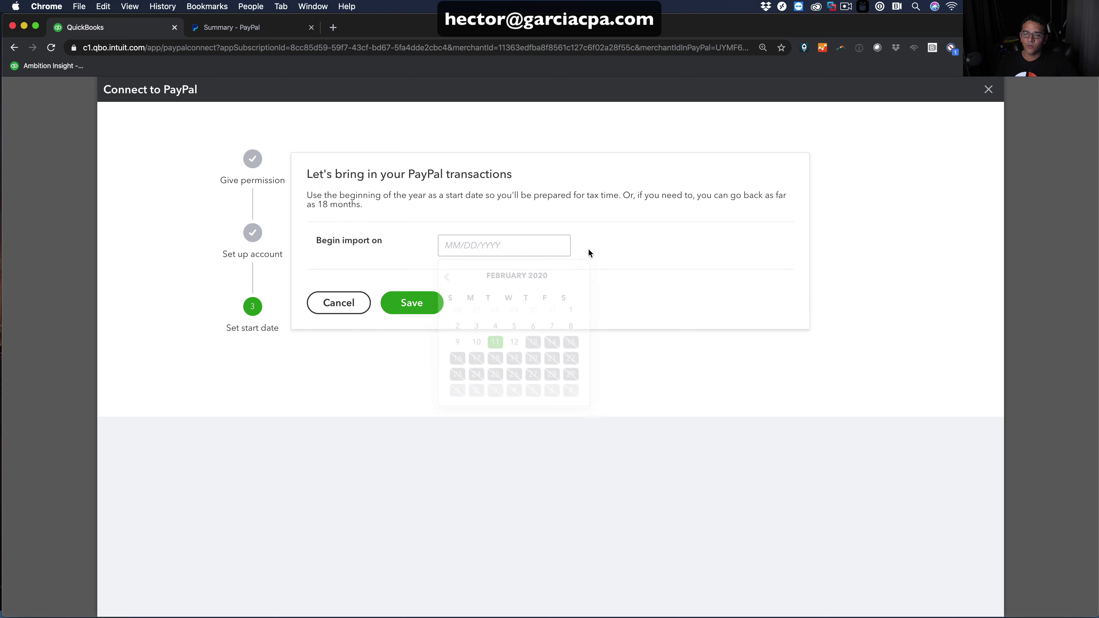
{"action": "left_click", "coordinate": [452, 246]}
{"action": "type", "text": "01/"}
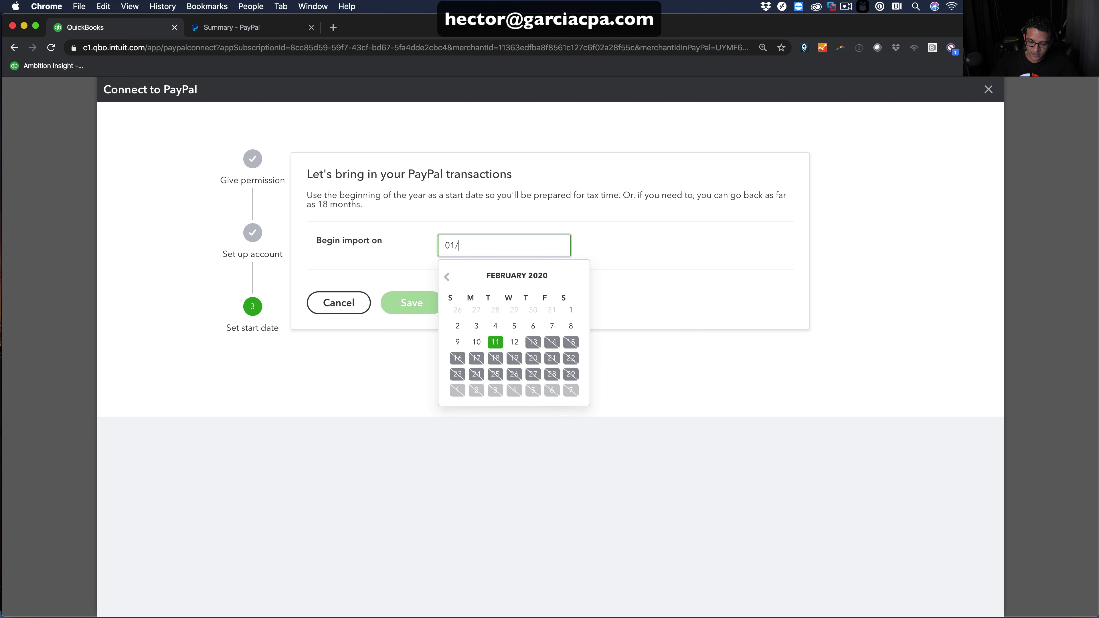
{"action": "type", "text": "01/2020"}
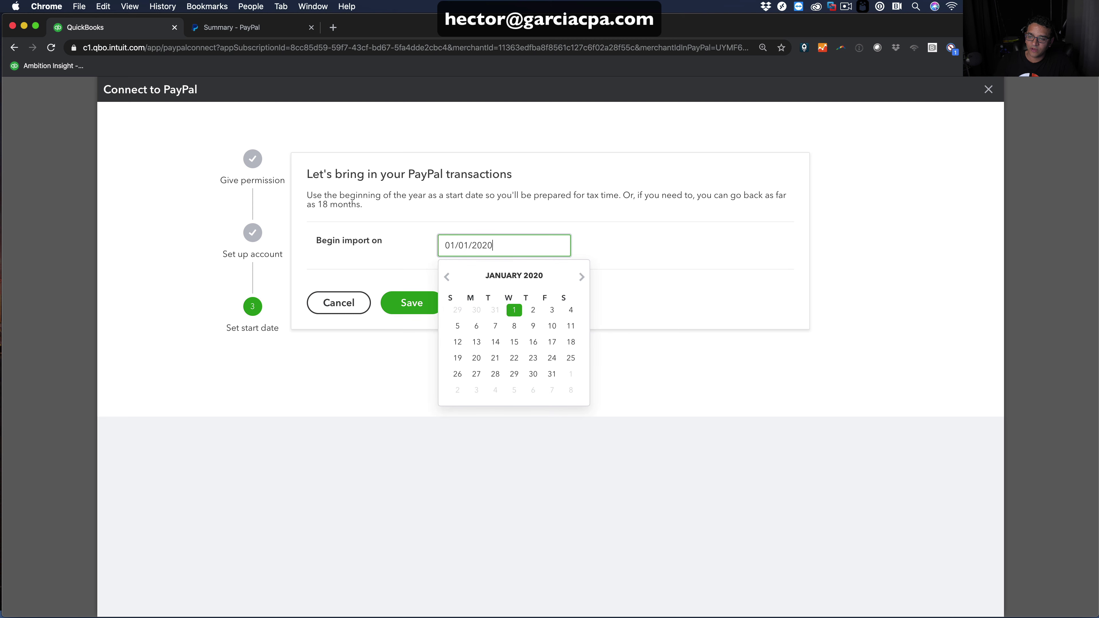
{"action": "left_click", "coordinate": [515, 310]}
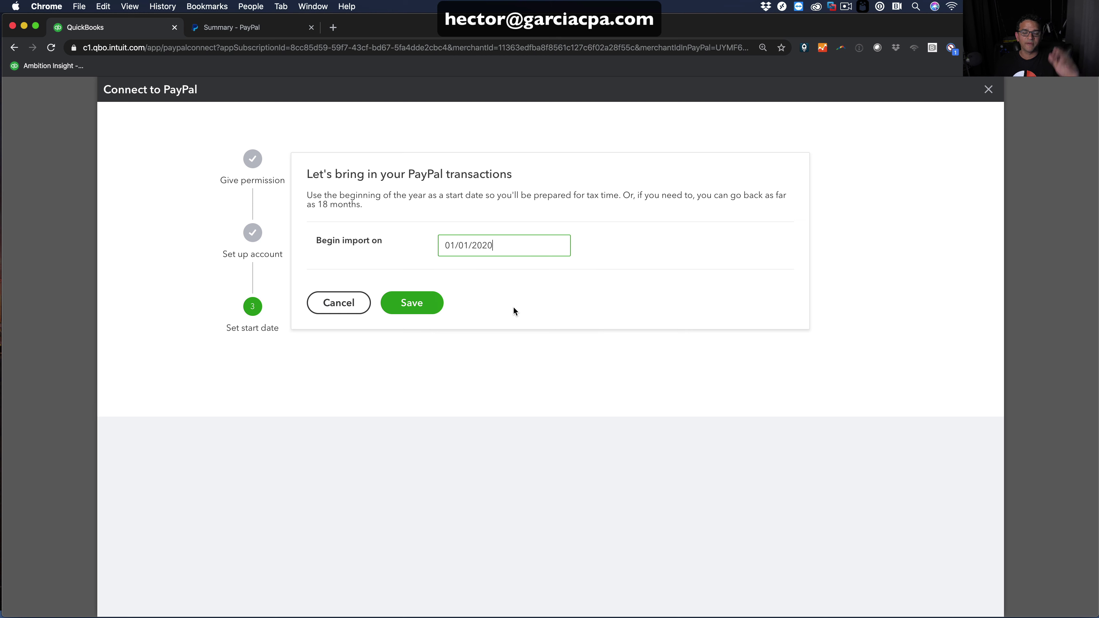
{"action": "left_click", "coordinate": [414, 304]}
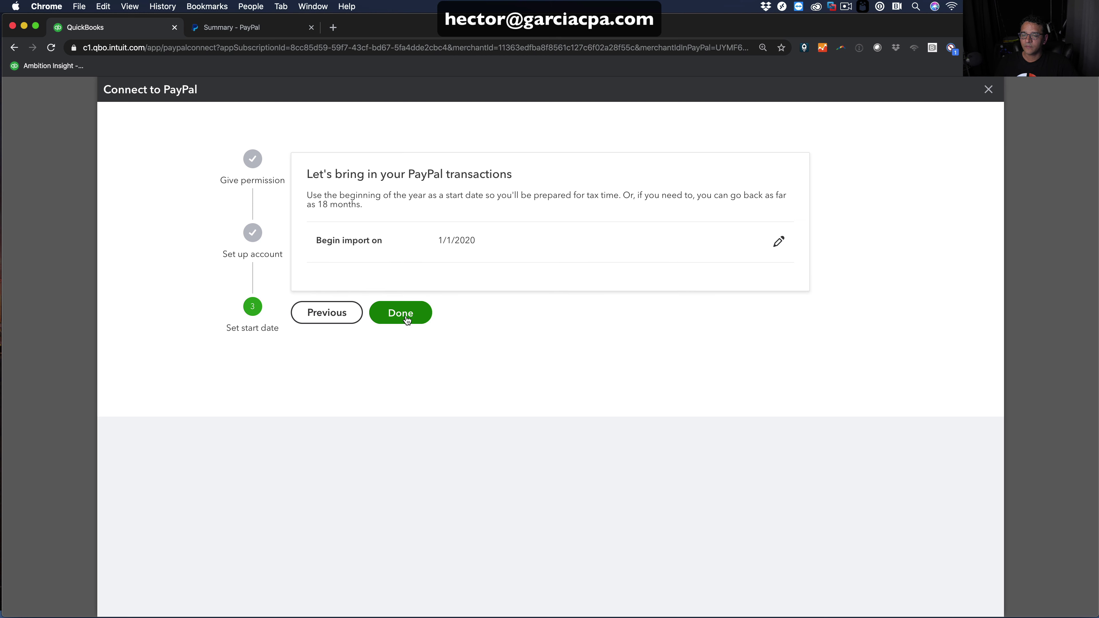
- Finish the PayPal connection, continue to the banking page, and close the PayPal intro video
{"action": "left_click", "coordinate": [407, 318]}
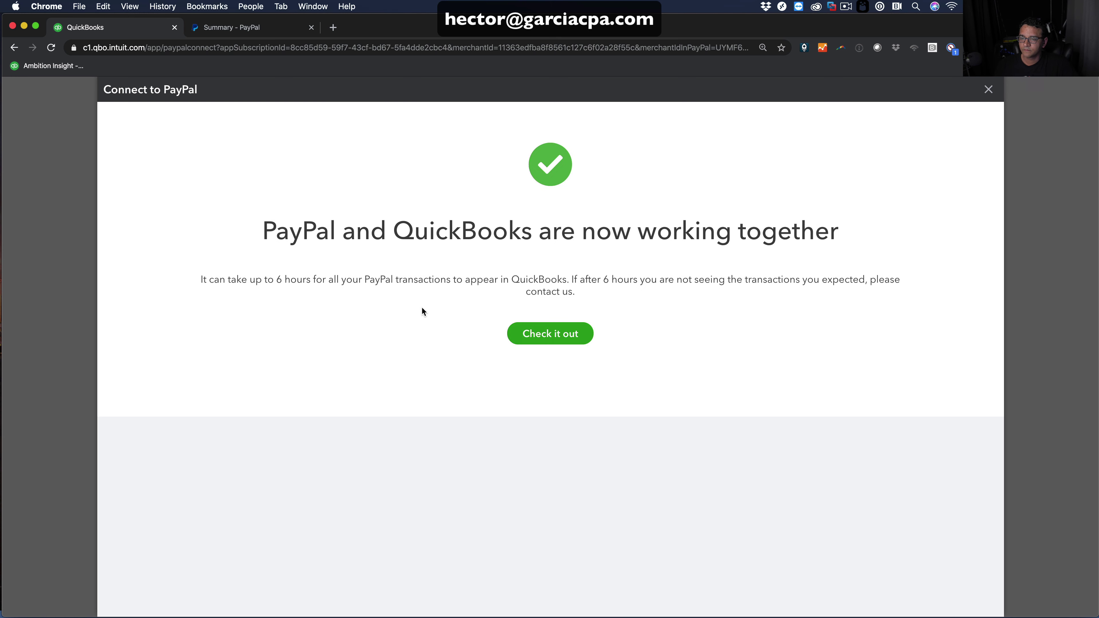
{"action": "left_click_drag", "start_coordinate": [267, 230], "coordinate": [857, 237]}
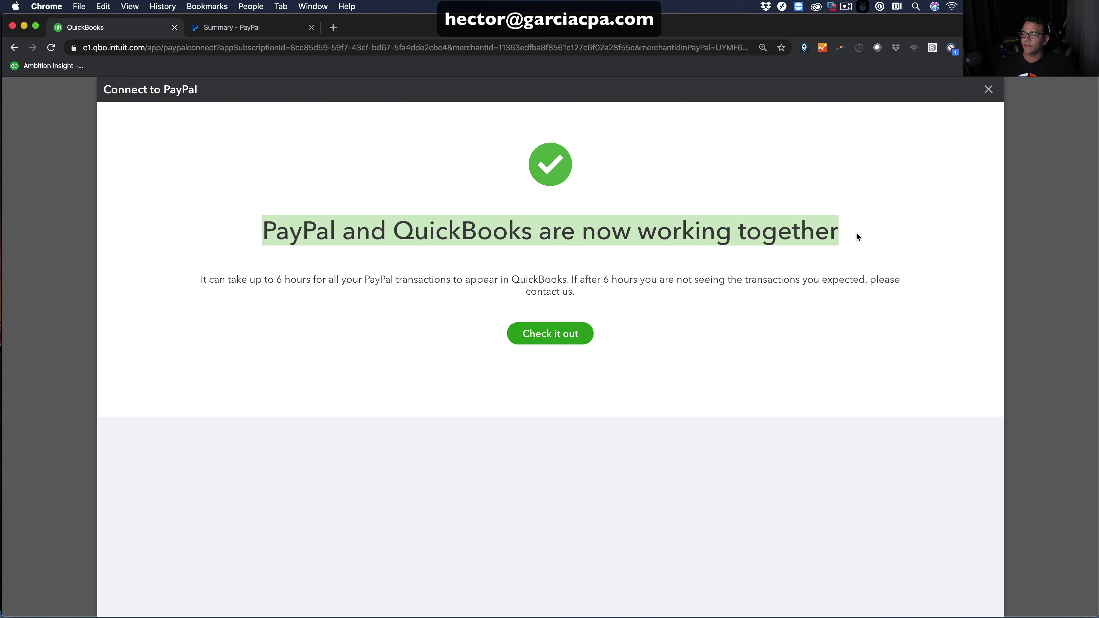
{"action": "left_click", "coordinate": [697, 253]}
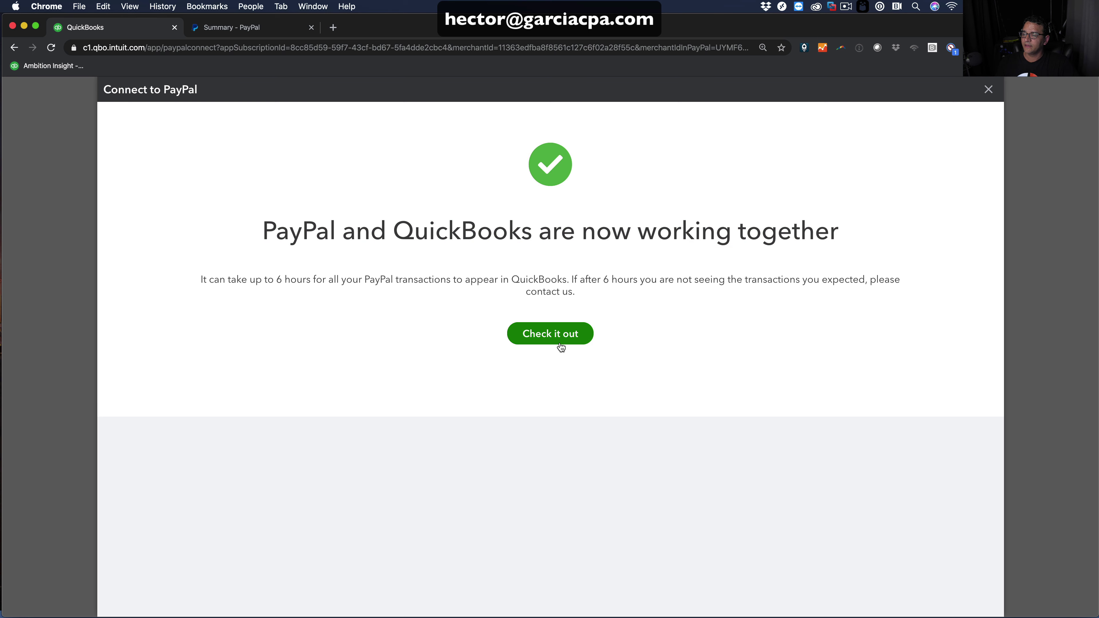
{"action": "left_click", "coordinate": [553, 336]}
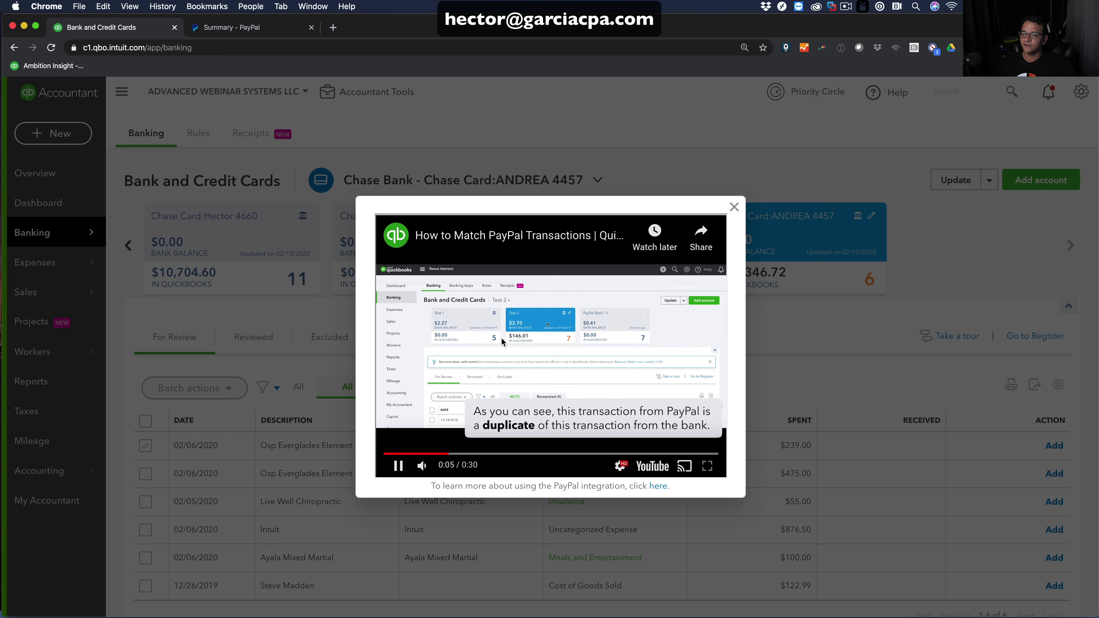
{"action": "left_click", "coordinate": [734, 208]}
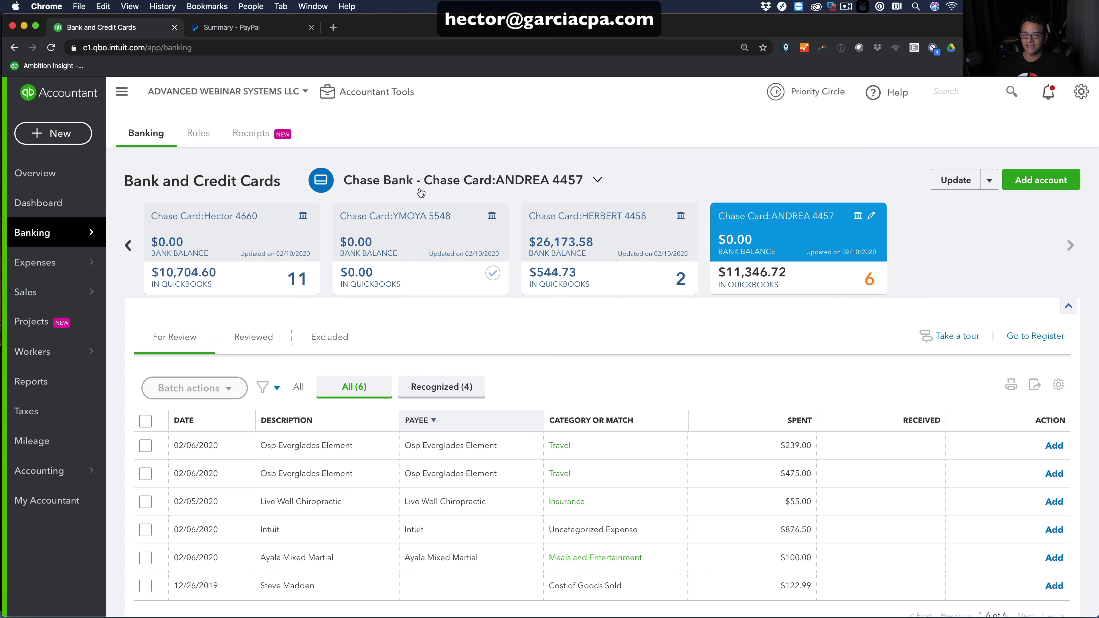
- Switch the banking view to the PayPal - PayPal Bank account
{"action": "left_click", "coordinate": [374, 183]}
{"action": "scroll", "coordinate": [422, 344], "scroll_direction": "down", "scroll_amount": 2}
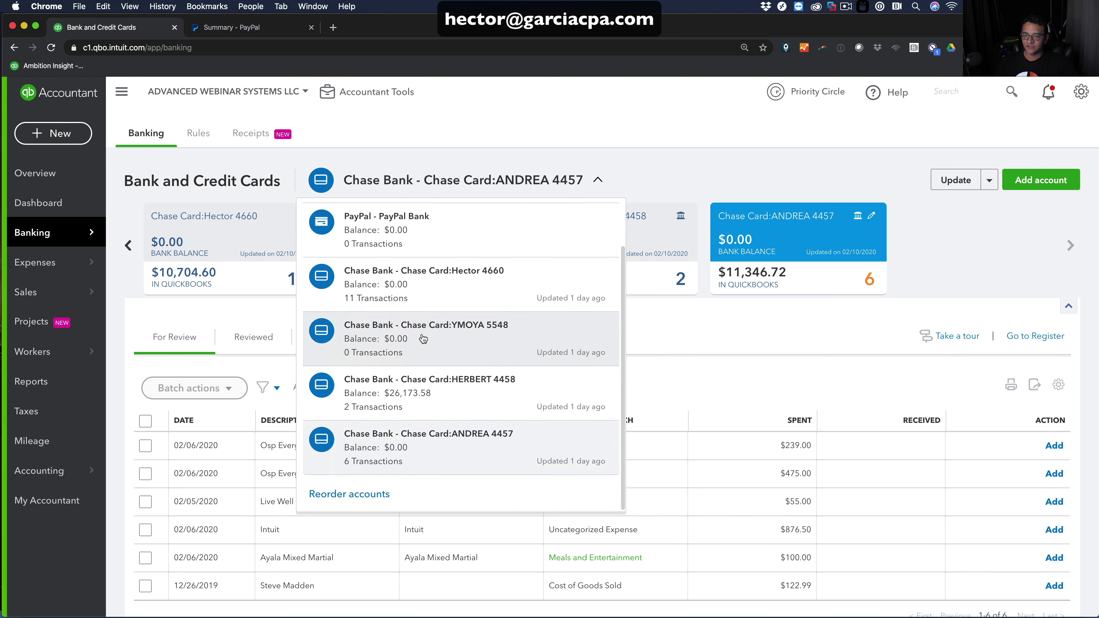
{"action": "scroll", "coordinate": [418, 342], "scroll_direction": "up", "scroll_amount": 2}
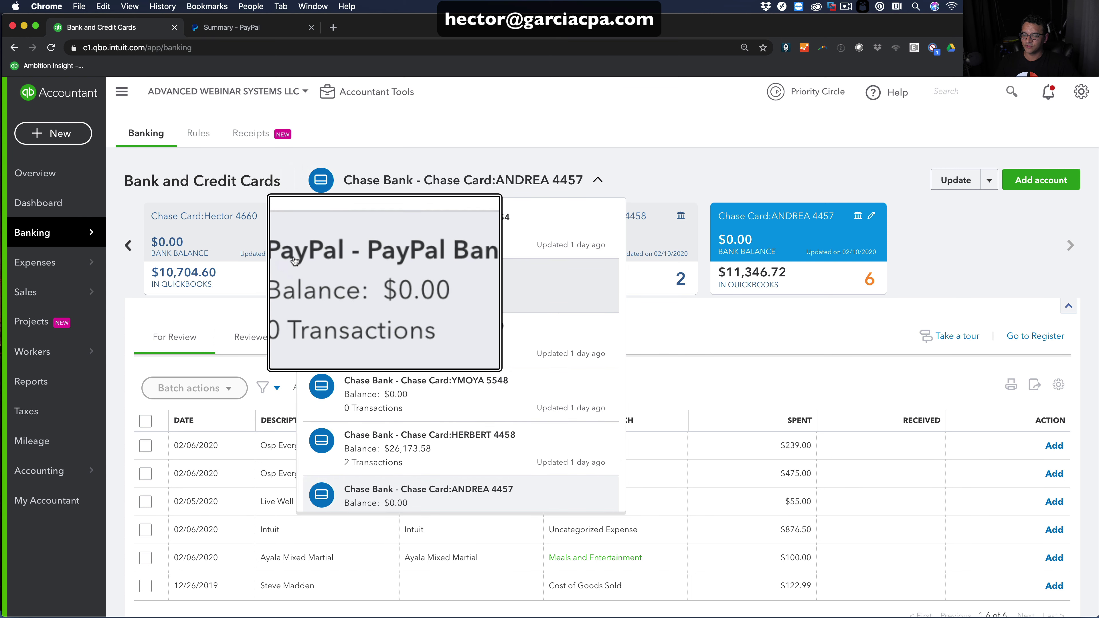
{"action": "left_click", "coordinate": [381, 286]}
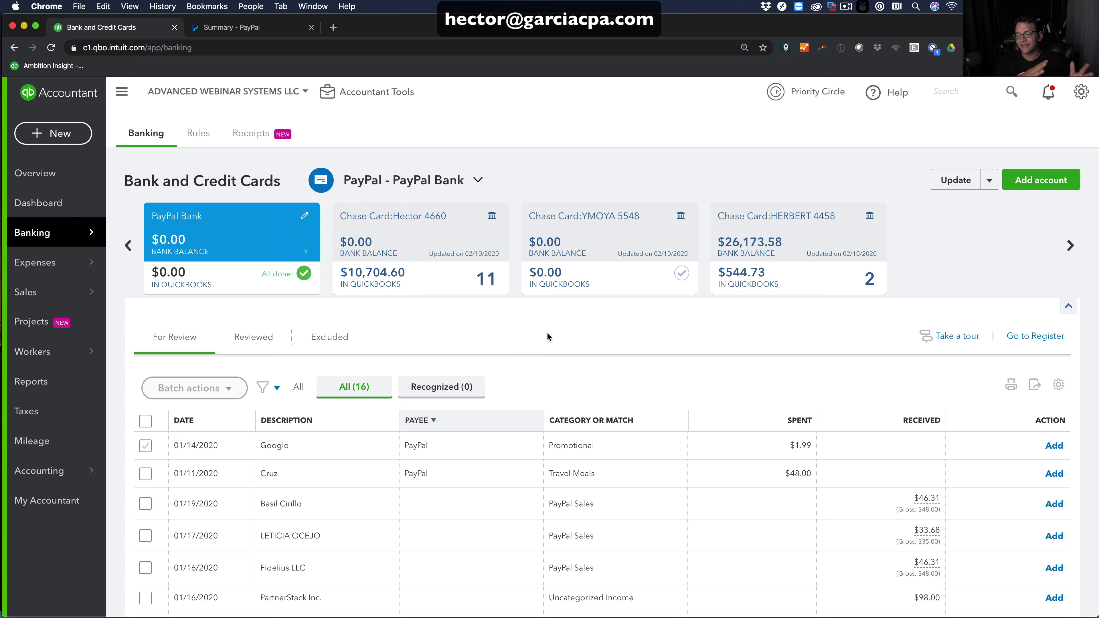
- Browse the account cards back and forth, then collapse the account cards row
{"action": "left_click", "coordinate": [1070, 246]}
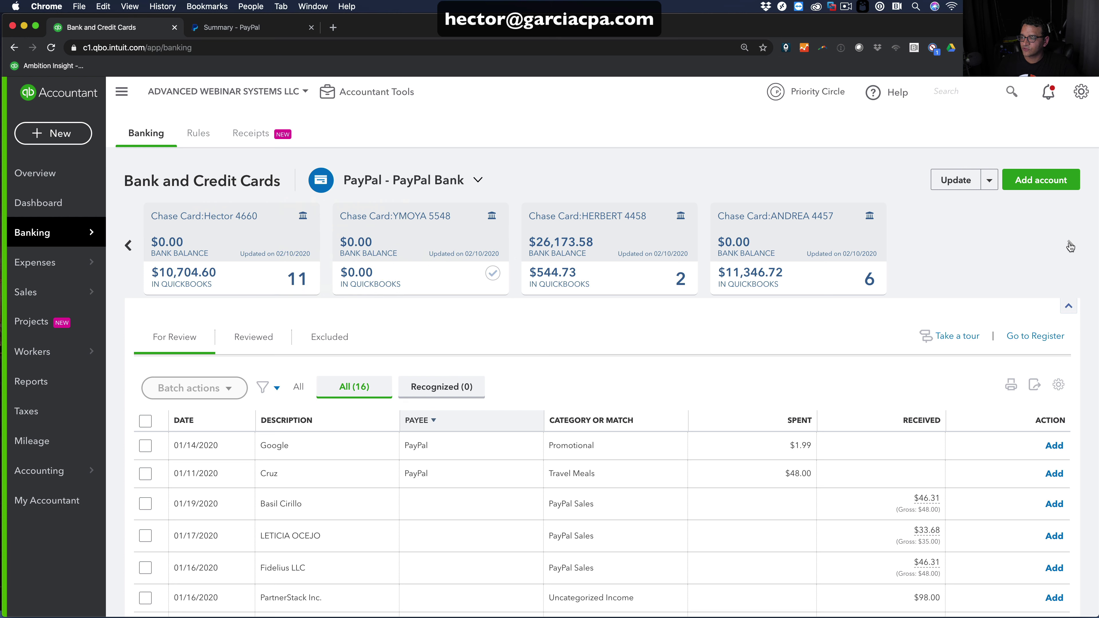
{"action": "left_click", "coordinate": [1070, 248]}
{"action": "left_click", "coordinate": [129, 247]}
{"action": "left_click", "coordinate": [129, 247]}
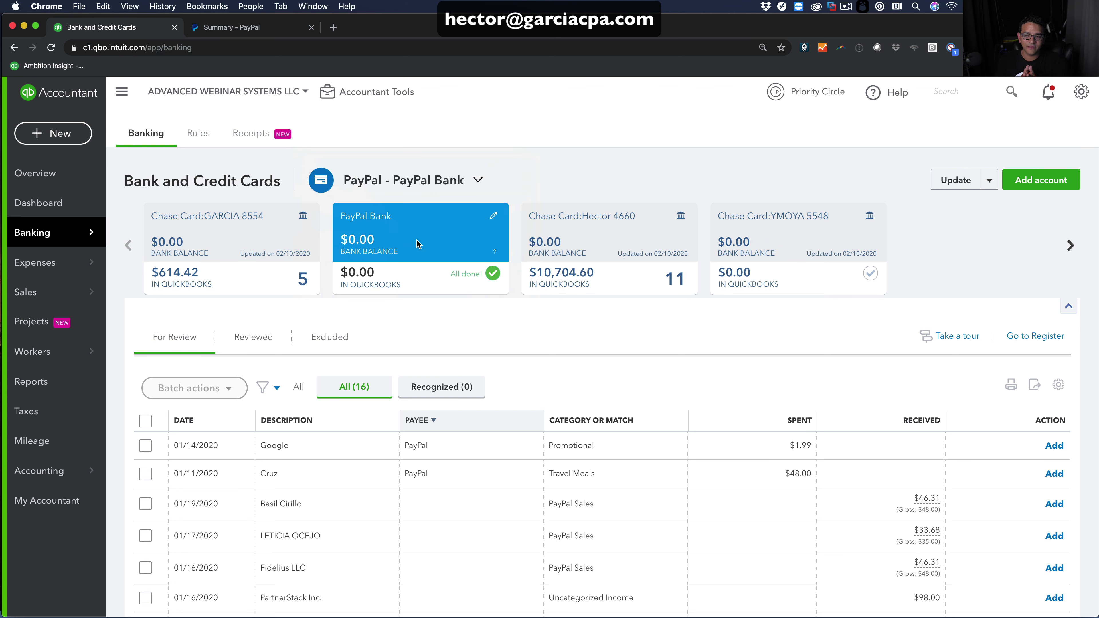
{"action": "left_click", "coordinate": [1068, 306]}
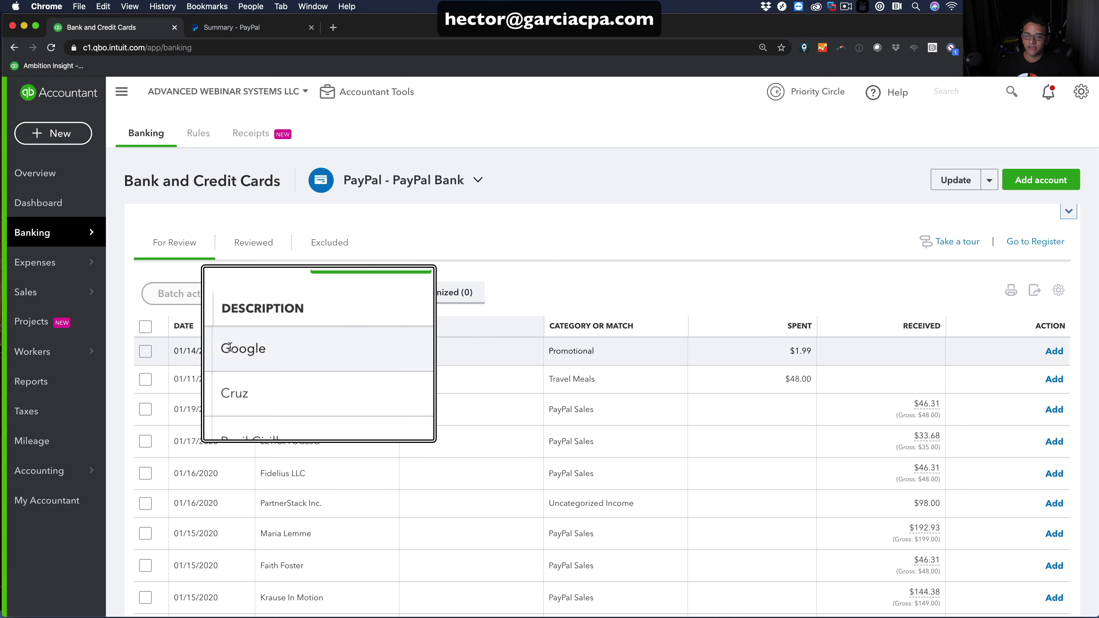
- Give the 01/14/2020 Google transaction vendor Google Storage and category Office Expenses
{"action": "left_click", "coordinate": [276, 351]}
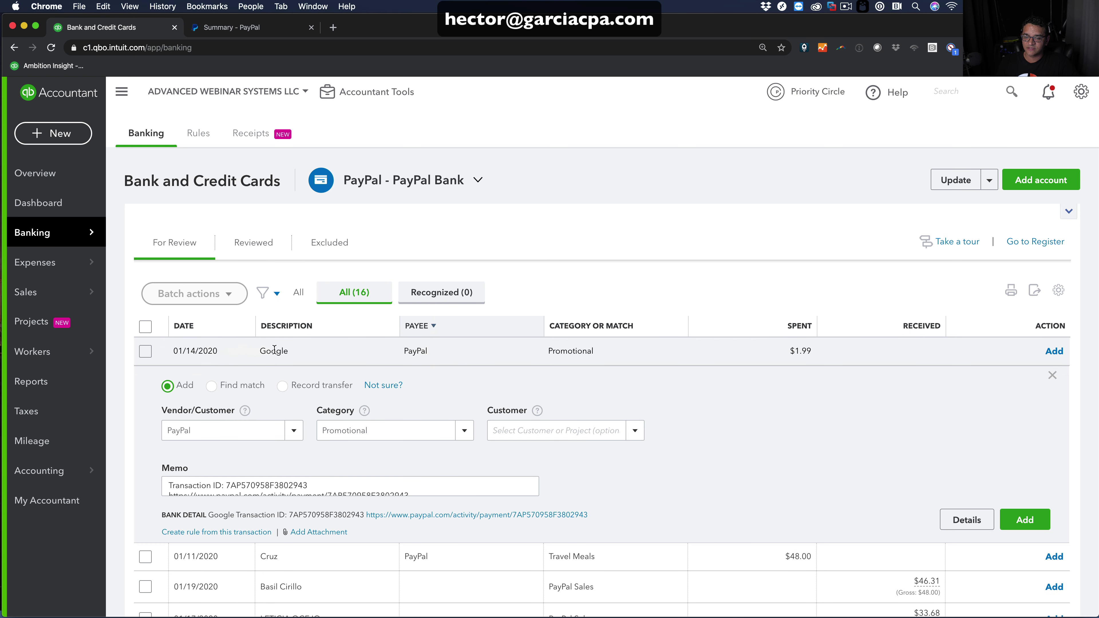
{"action": "left_click", "coordinate": [211, 430]}
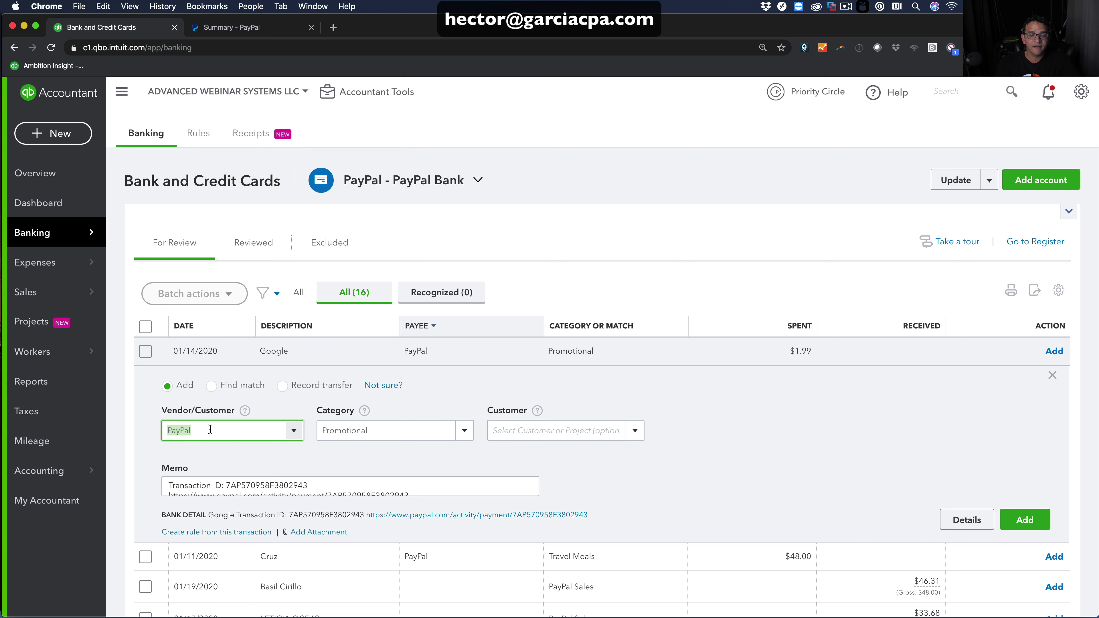
{"action": "type", "text": "Google Storage"}
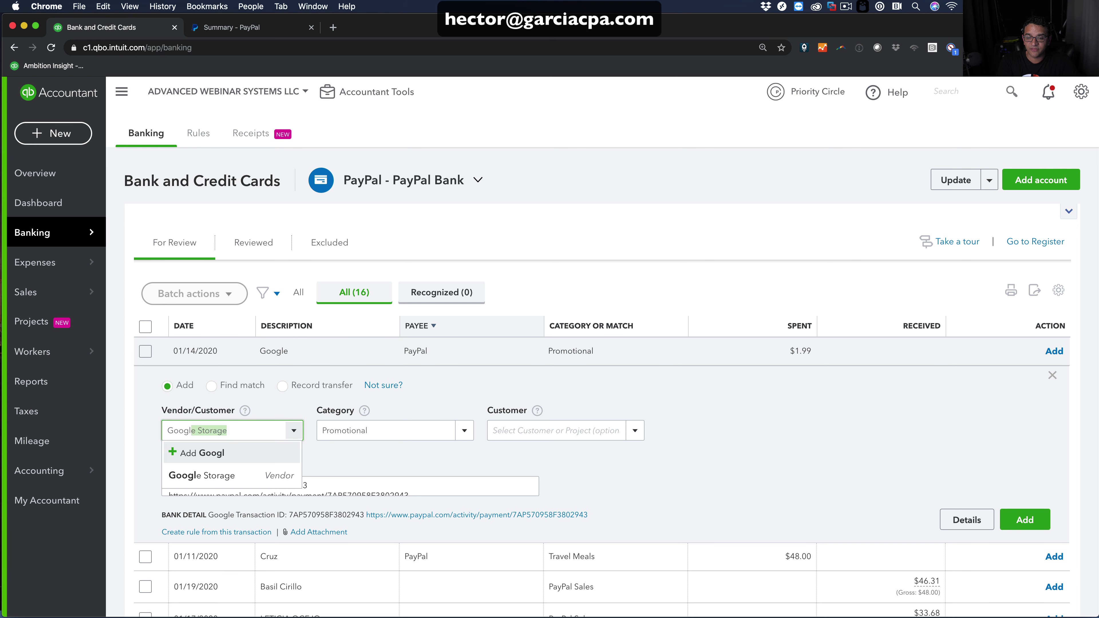
{"action": "key", "text": "Return"}
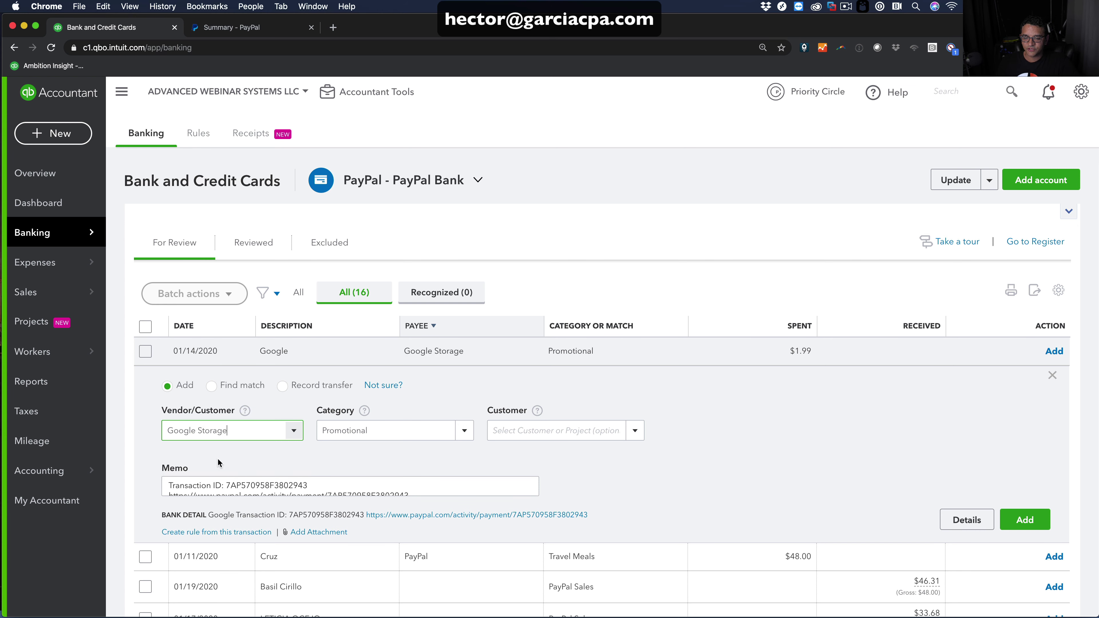
{"action": "left_click", "coordinate": [391, 430]}
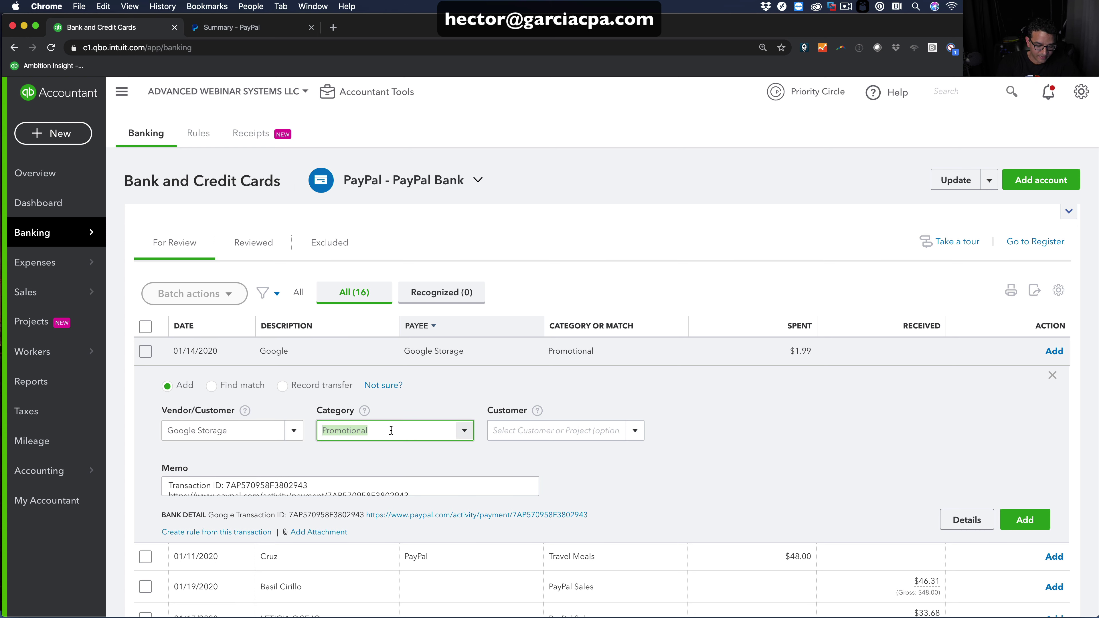
{"action": "type", "text": "office"}
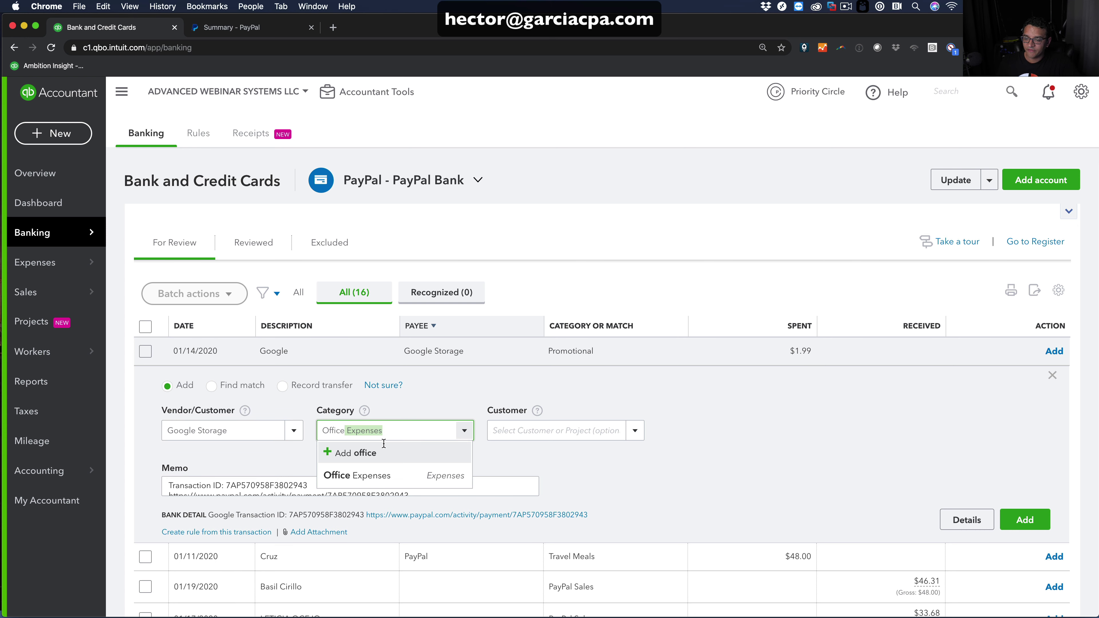
{"action": "left_click", "coordinate": [376, 467]}
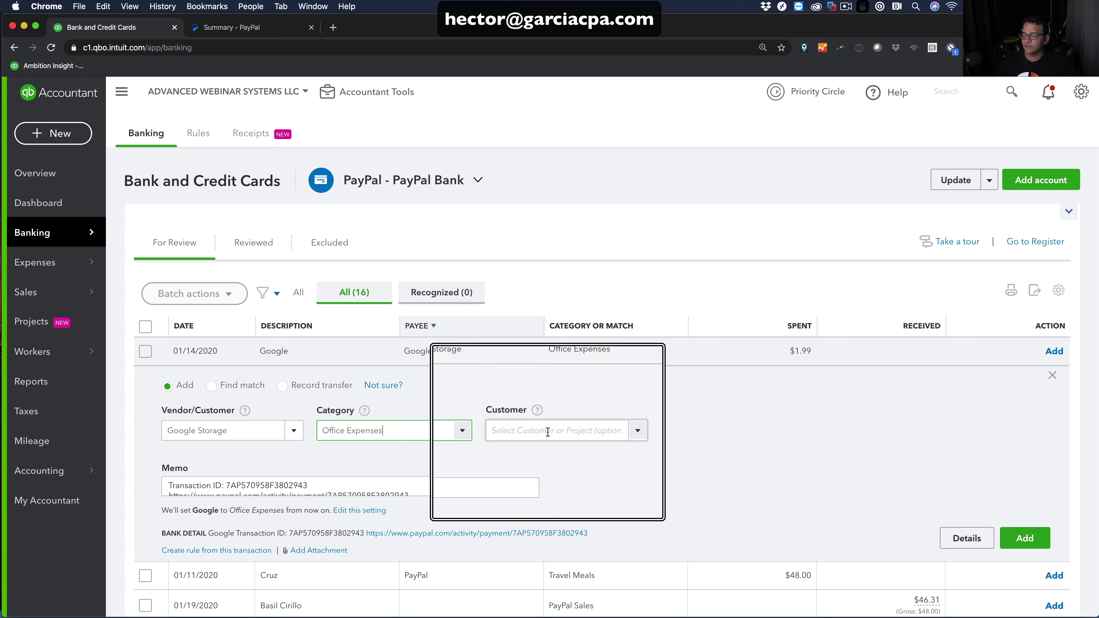
- Select the PayPal link in the Google transaction's memo
{"action": "scroll", "coordinate": [532, 427], "scroll_direction": "down", "scroll_amount": 2}
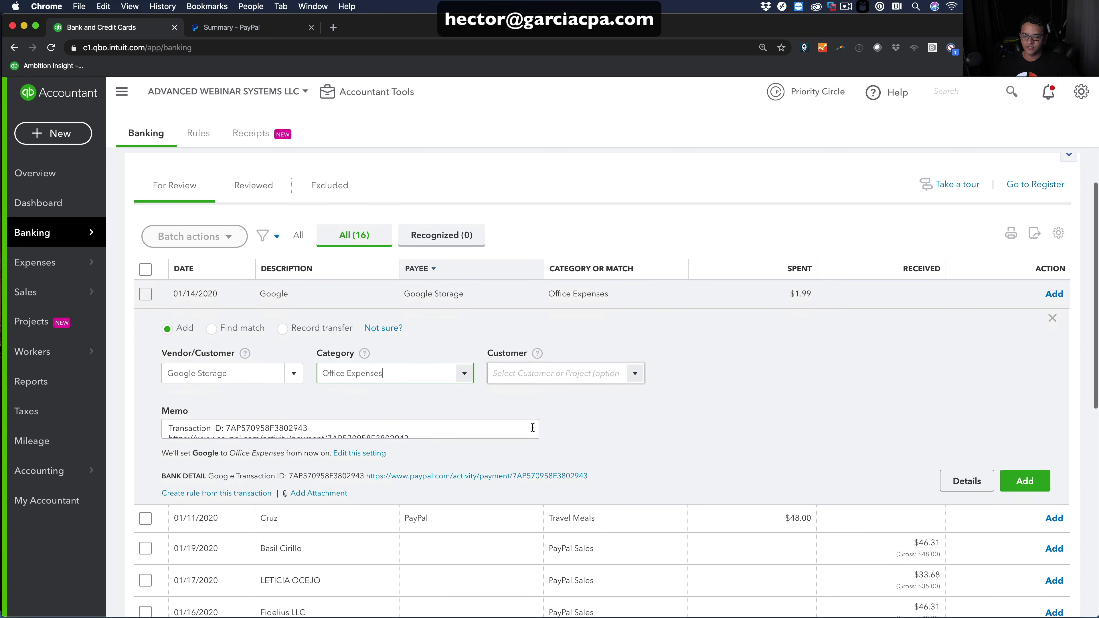
{"action": "left_click_drag", "start_coordinate": [478, 428], "coordinate": [372, 434]}
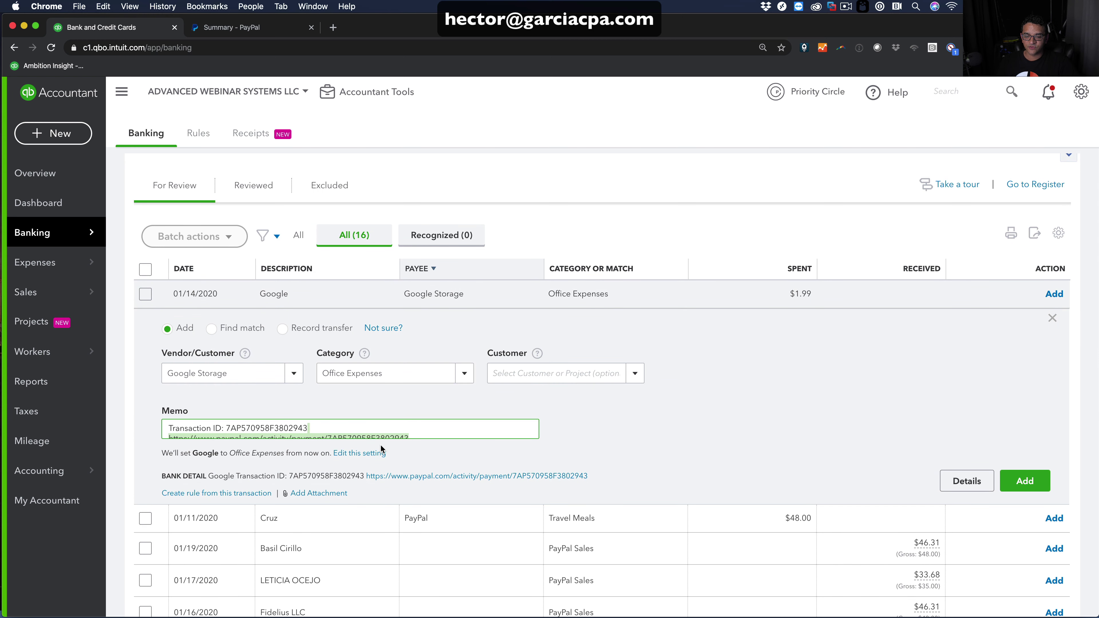
{"action": "left_click", "coordinate": [342, 428]}
{"action": "left_click", "coordinate": [409, 437]}
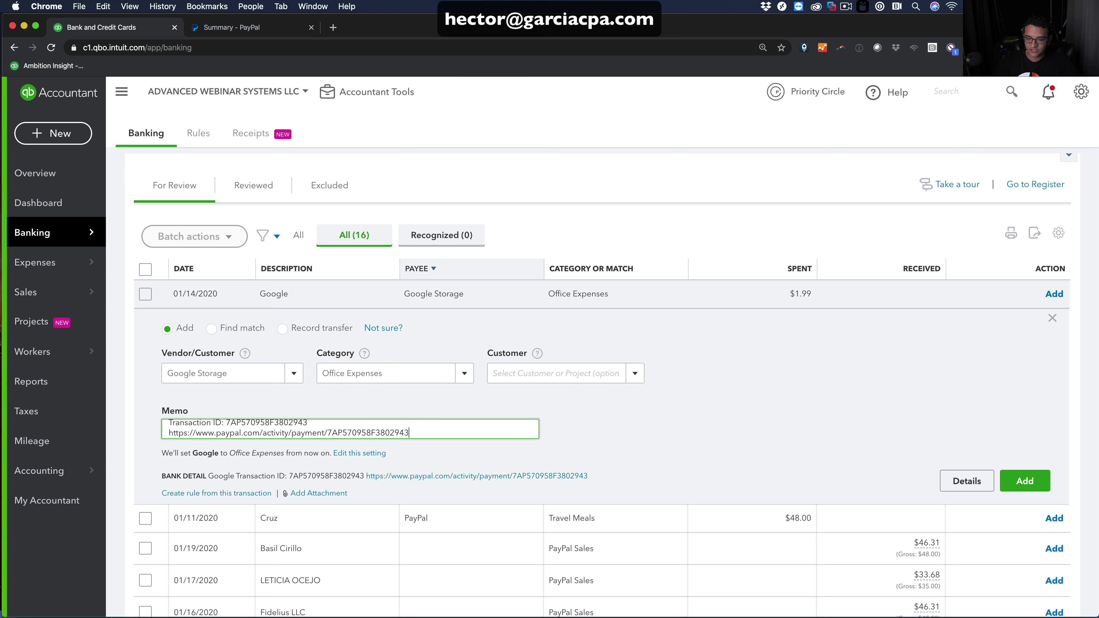
{"action": "left_click_drag", "start_coordinate": [405, 431], "coordinate": [152, 438]}
- Copy the memo's PayPal link, load it in a new browser tab, and log in to PayPal
{"action": "right_click", "coordinate": [287, 433]}
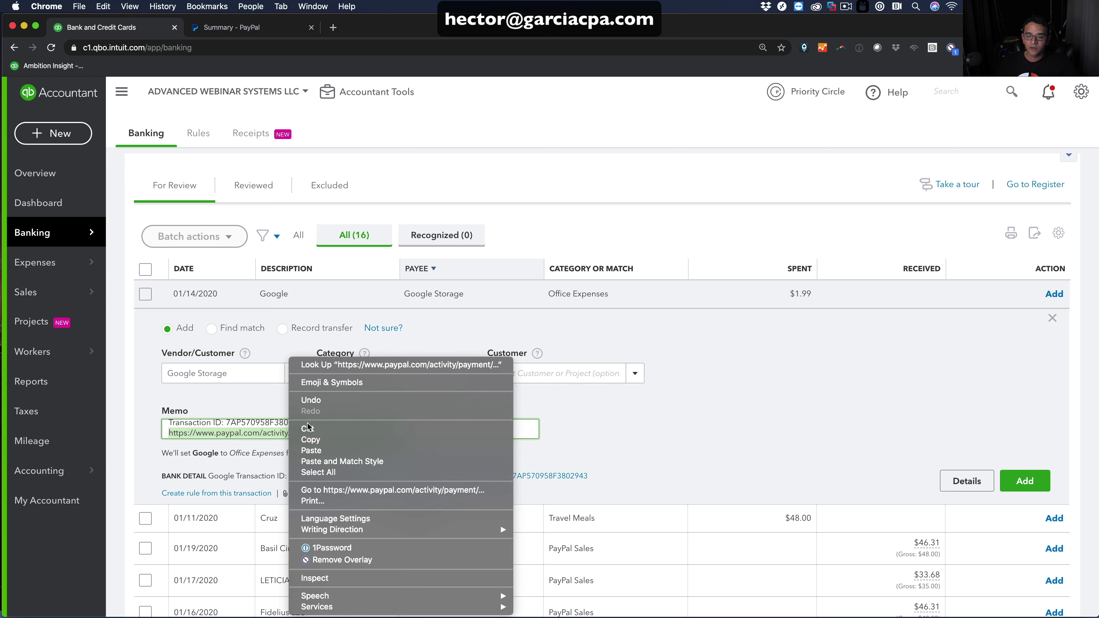
{"action": "left_click", "coordinate": [303, 439]}
{"action": "left_click", "coordinate": [333, 28]}
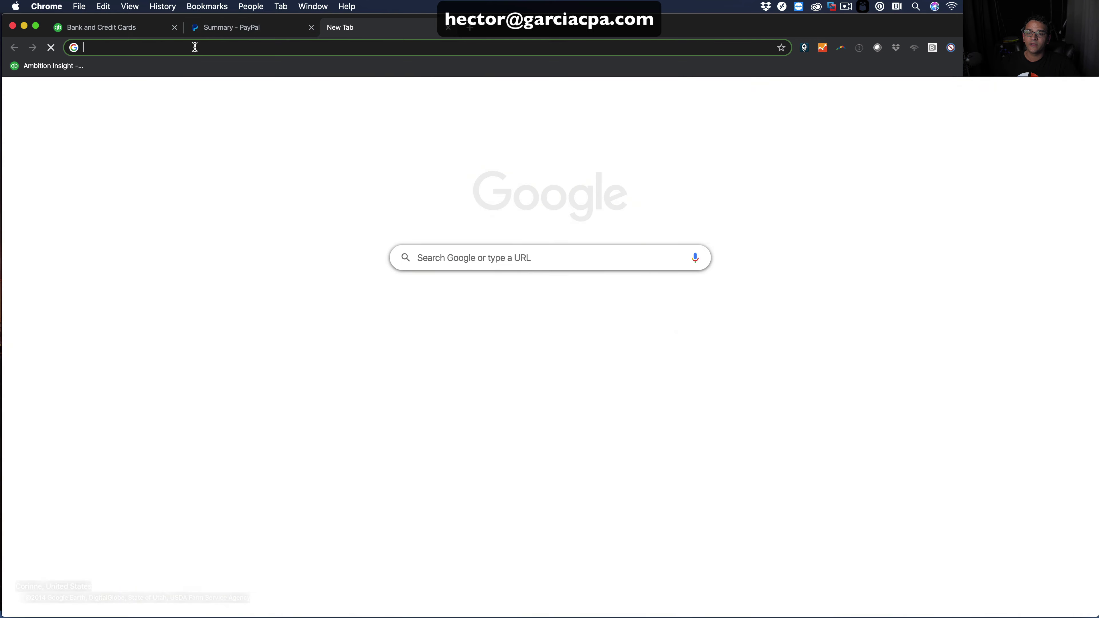
{"action": "right_click", "coordinate": [194, 47]}
{"action": "left_click", "coordinate": [225, 112]}
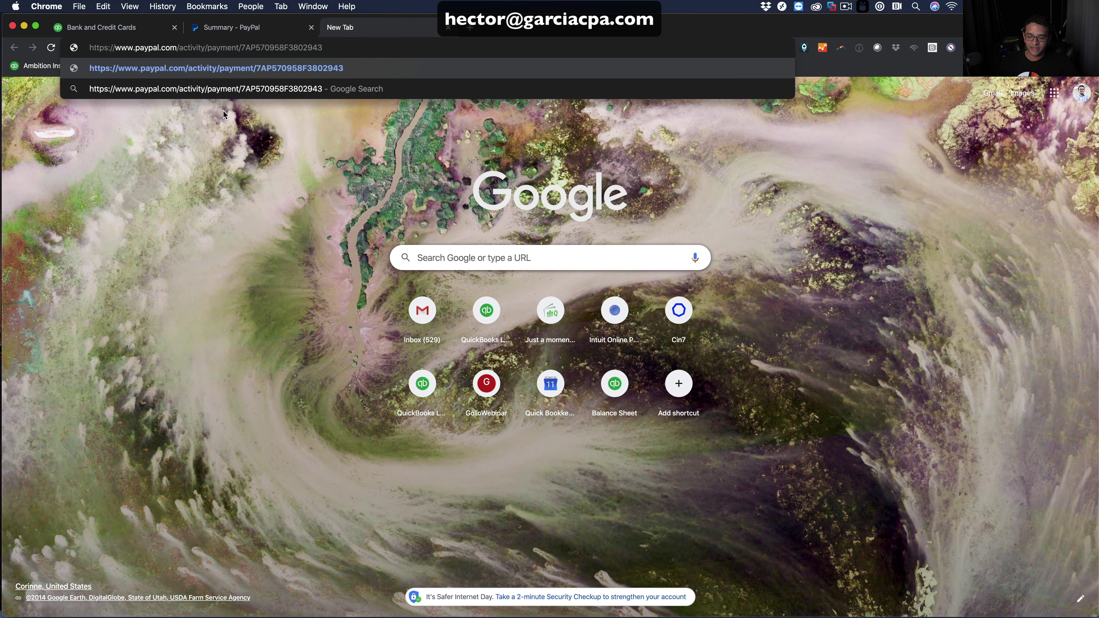
{"action": "key", "text": "Return"}
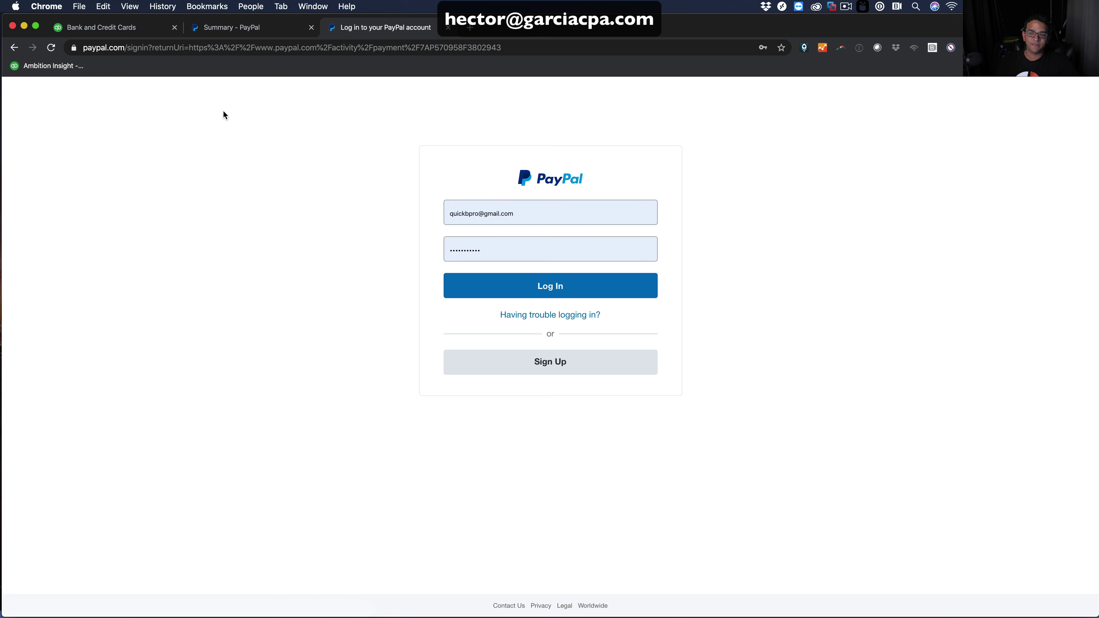
{"action": "left_click", "coordinate": [550, 285]}
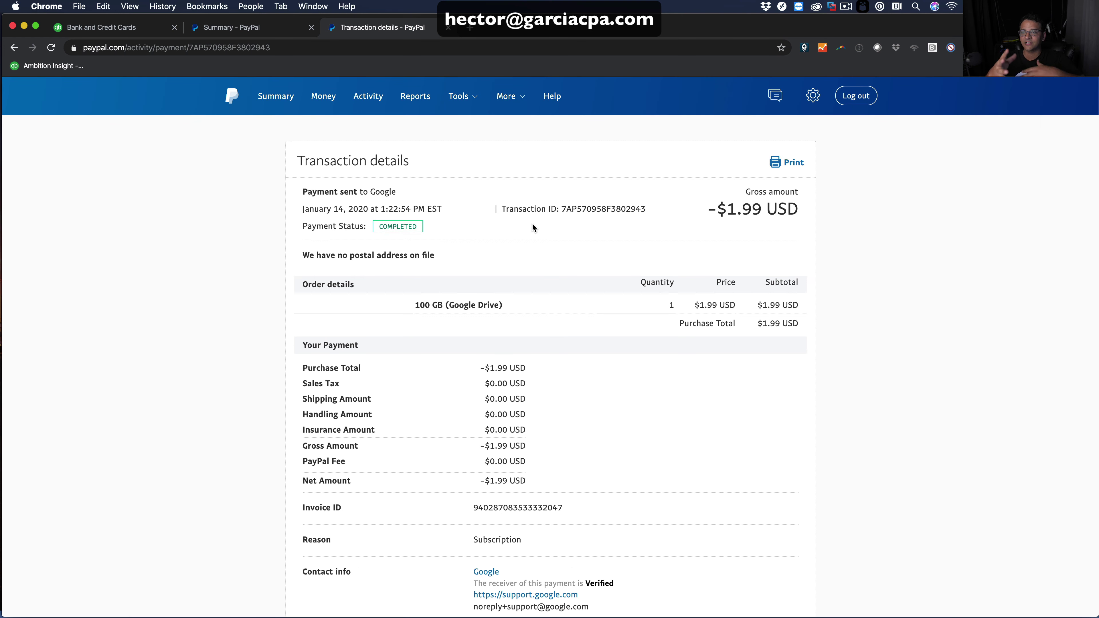
- Return to the QuickBooks banking tab with the $1.99 Google Storage transaction still open
{"action": "left_click", "coordinate": [104, 27]}
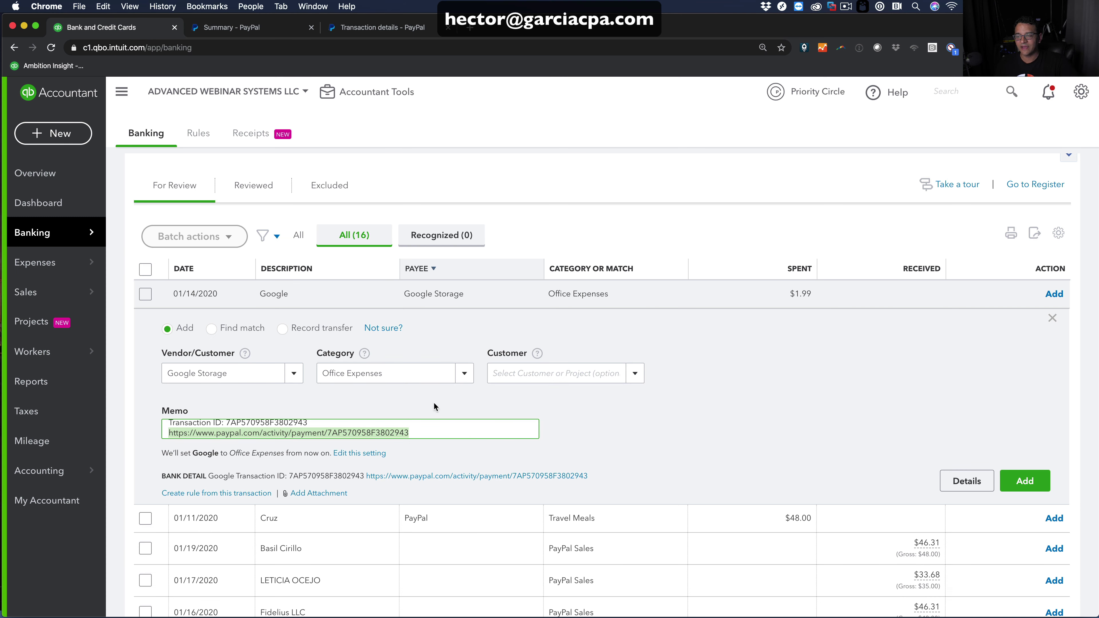
{"action": "left_click", "coordinate": [541, 334]}
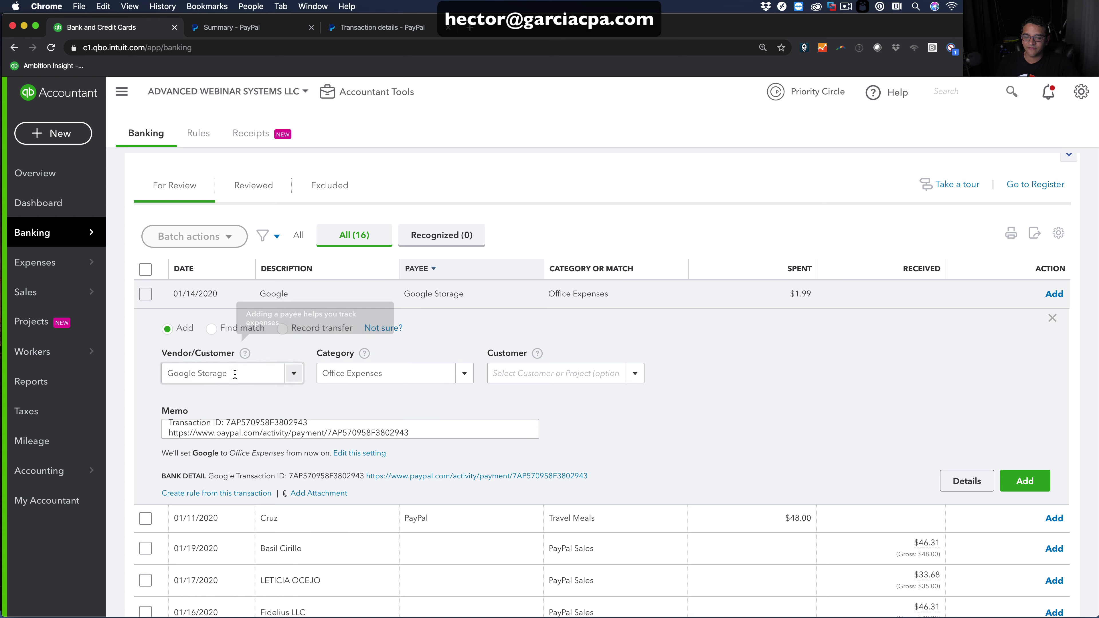
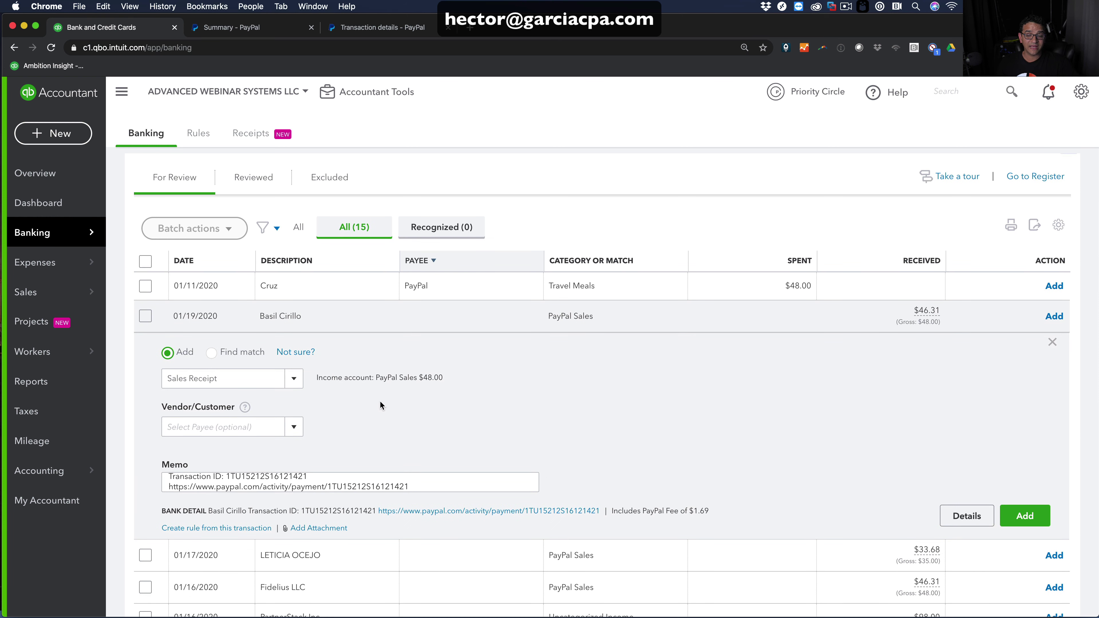
- Keep the 01/19/2020 $46.31 PayPal sale as a Sales Receipt and copy the payer's name from Bank Detail
{"action": "left_click", "coordinate": [277, 383]}
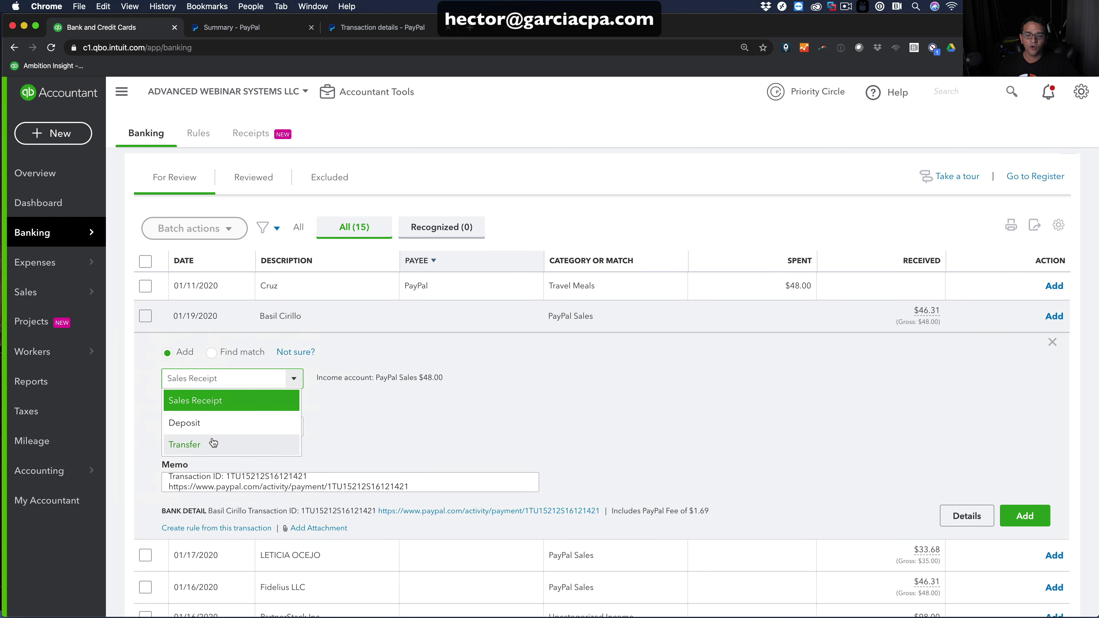
{"action": "left_click", "coordinate": [210, 399]}
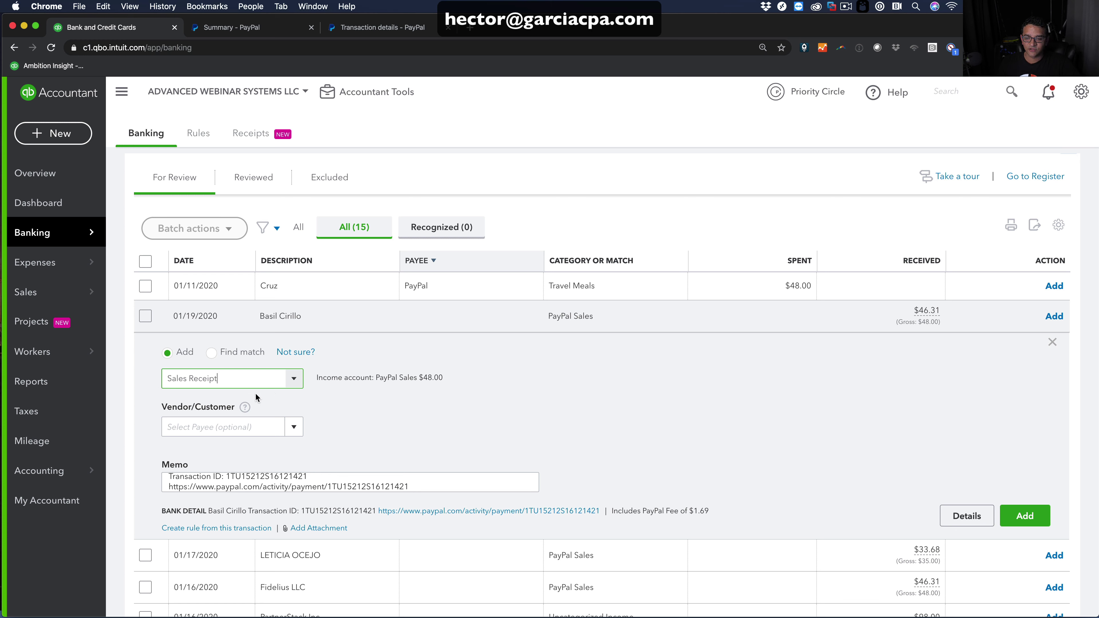
{"action": "left_click", "coordinate": [194, 428]}
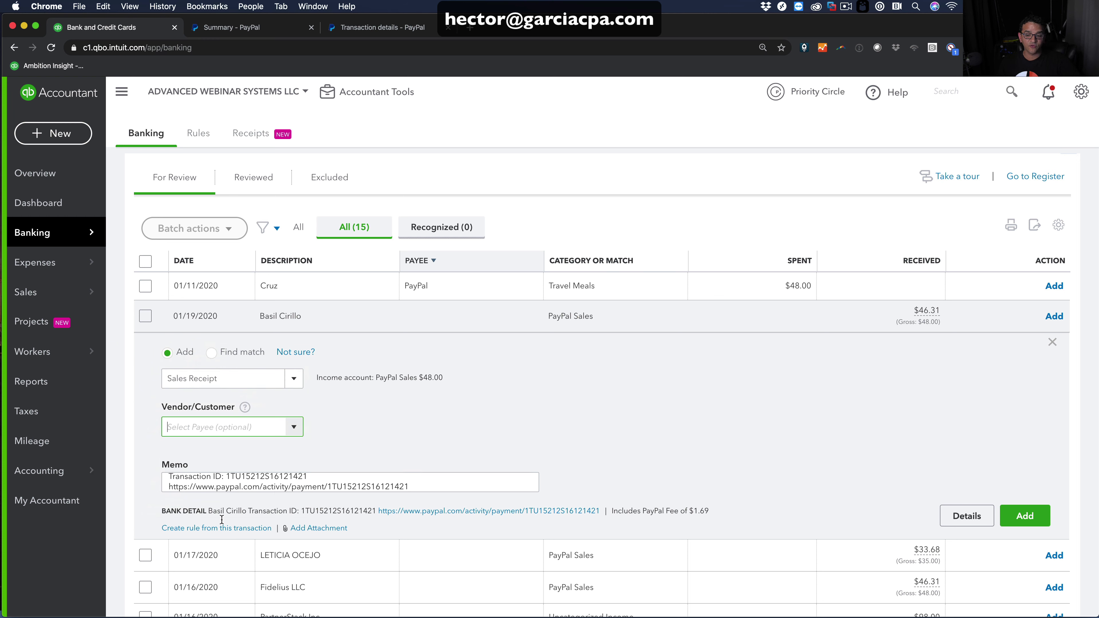
{"action": "left_click_drag", "start_coordinate": [246, 511], "coordinate": [218, 511]}
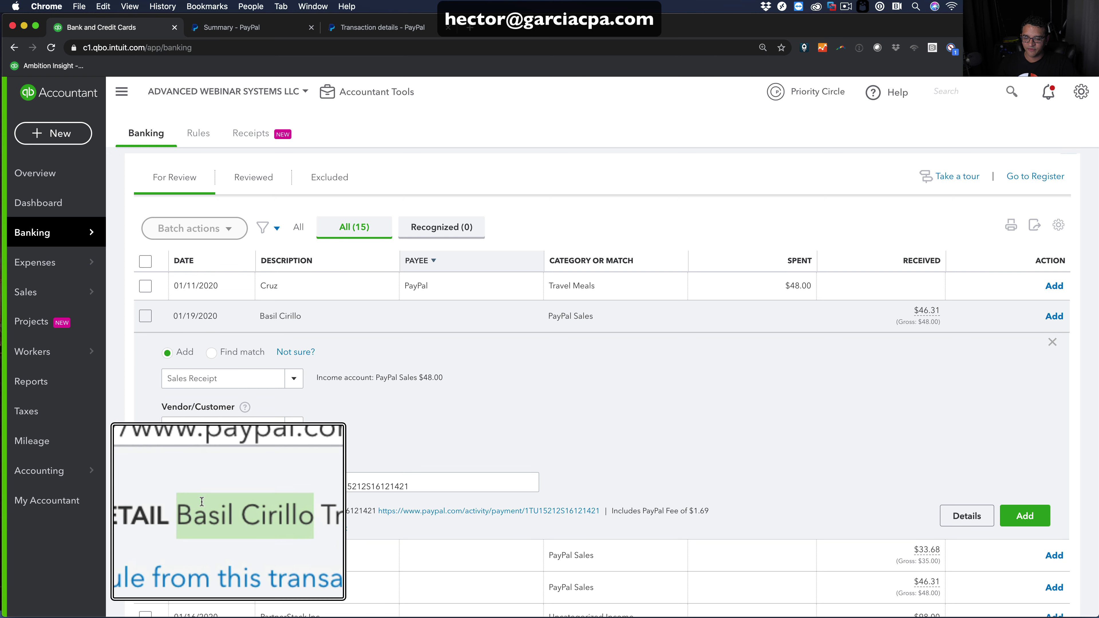
{"action": "right_click", "coordinate": [229, 519]}
{"action": "left_click", "coordinate": [234, 507]}
- Paste the payer's name into Vendor/Customer and save it as a new customer
{"action": "left_click", "coordinate": [190, 427]}
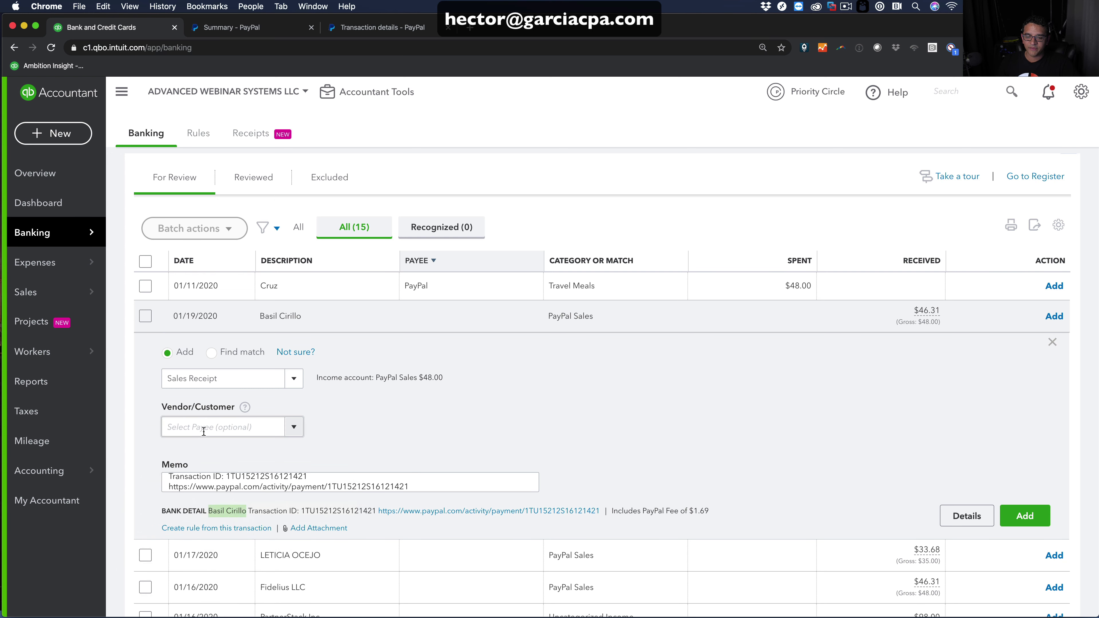
{"action": "right_click", "coordinate": [190, 428]}
{"action": "left_click", "coordinate": [210, 490]}
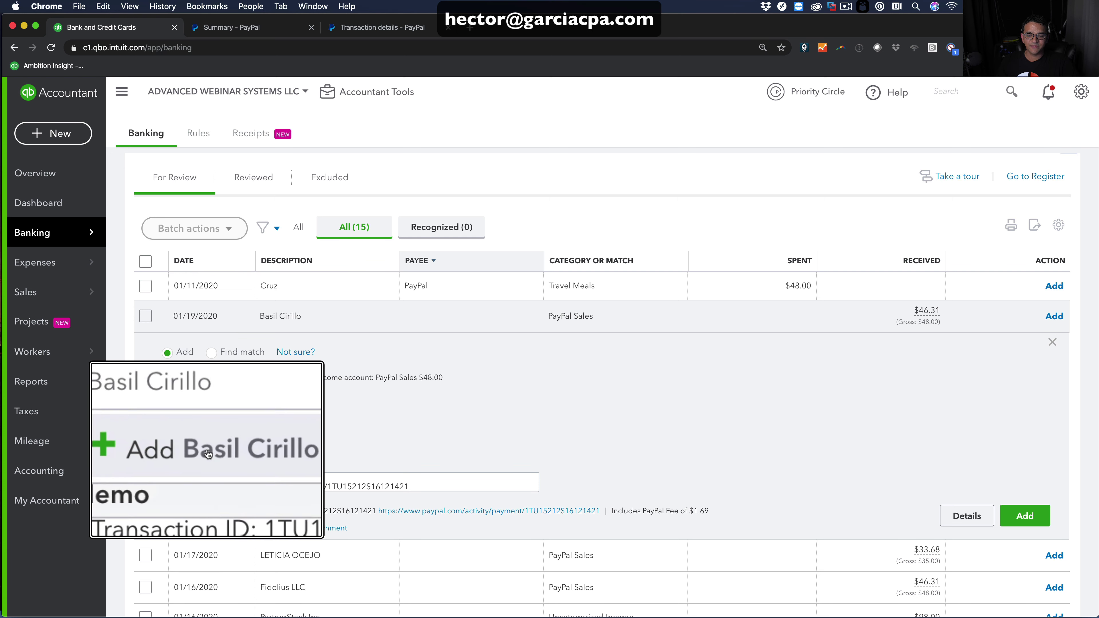
{"action": "left_click", "coordinate": [208, 453]}
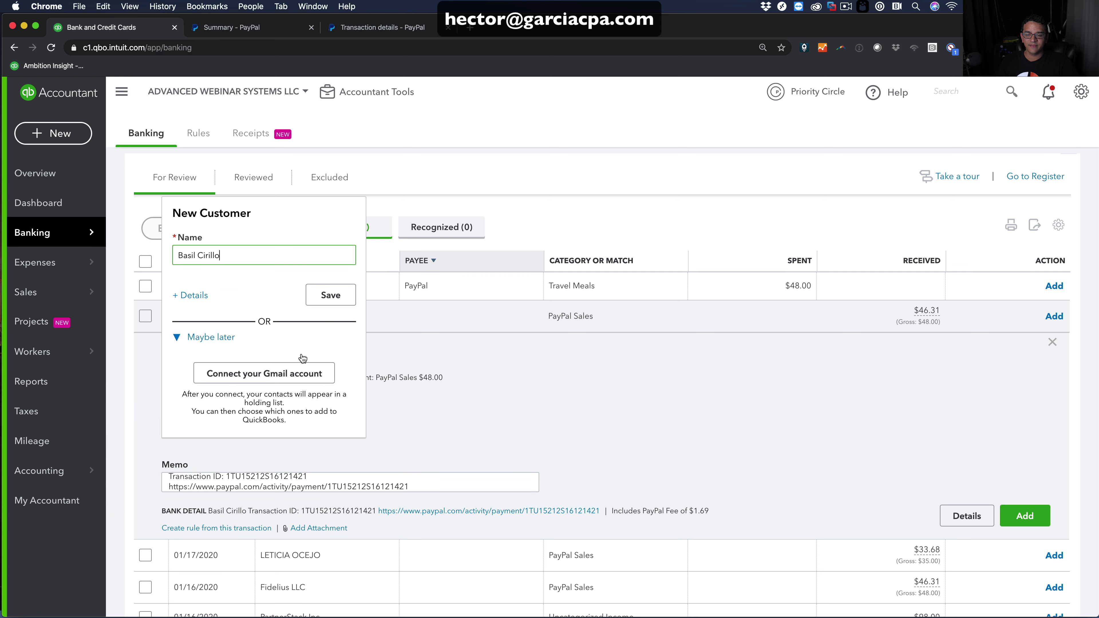
{"action": "left_click", "coordinate": [336, 303]}
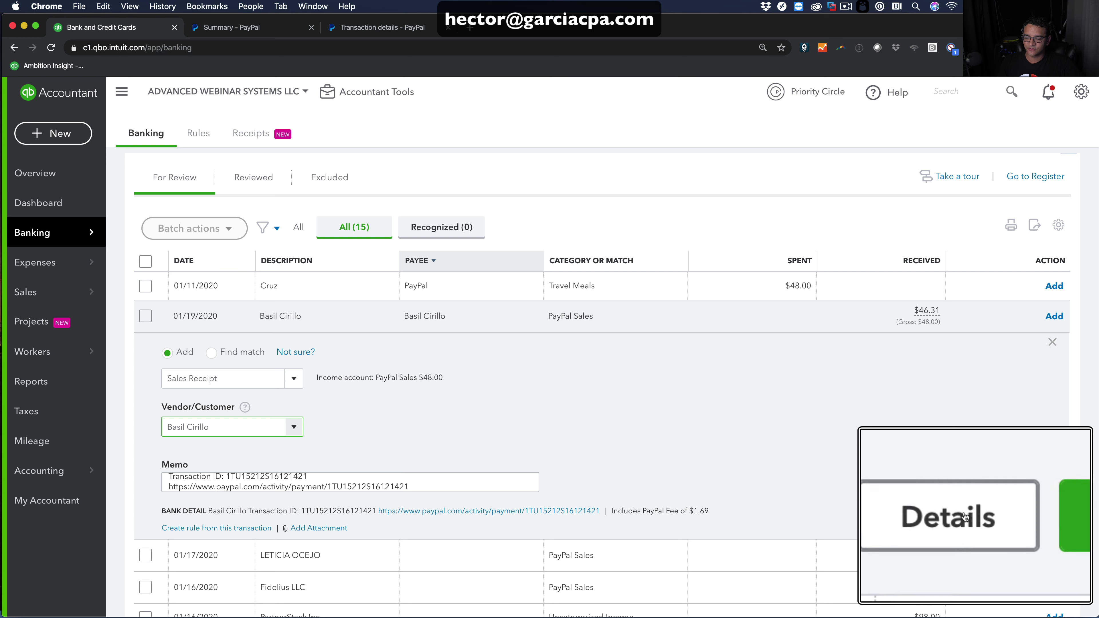
- Review Sales Receipt 11257's reference, description, email and number, then save the $48.00 receipt
{"action": "left_click", "coordinate": [973, 518]}
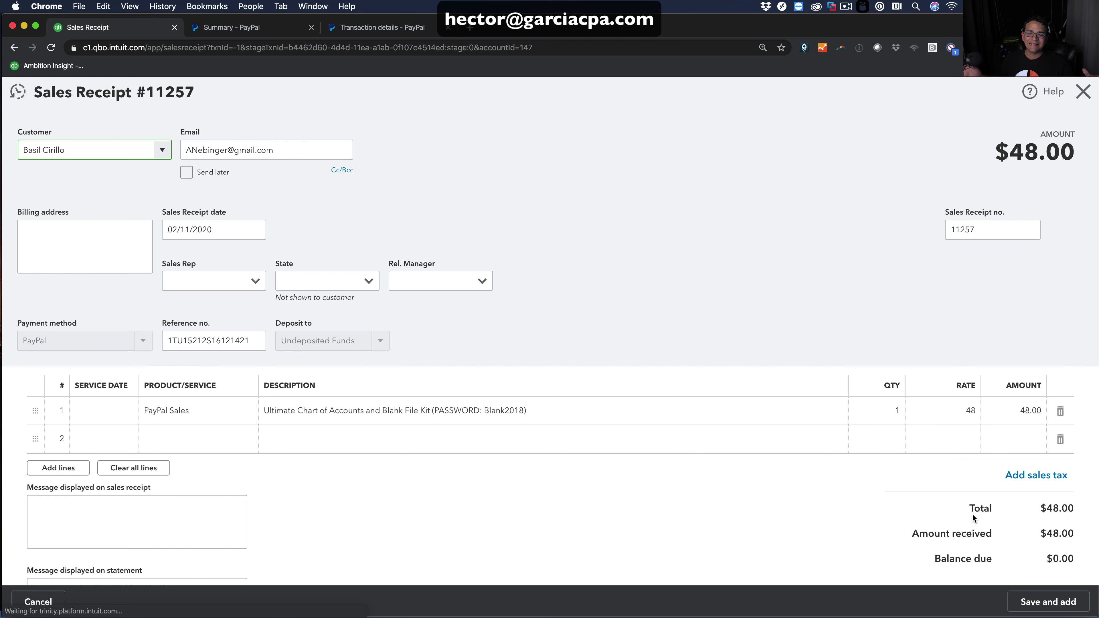
{"action": "scroll", "coordinate": [972, 514], "scroll_direction": "down", "scroll_amount": 1}
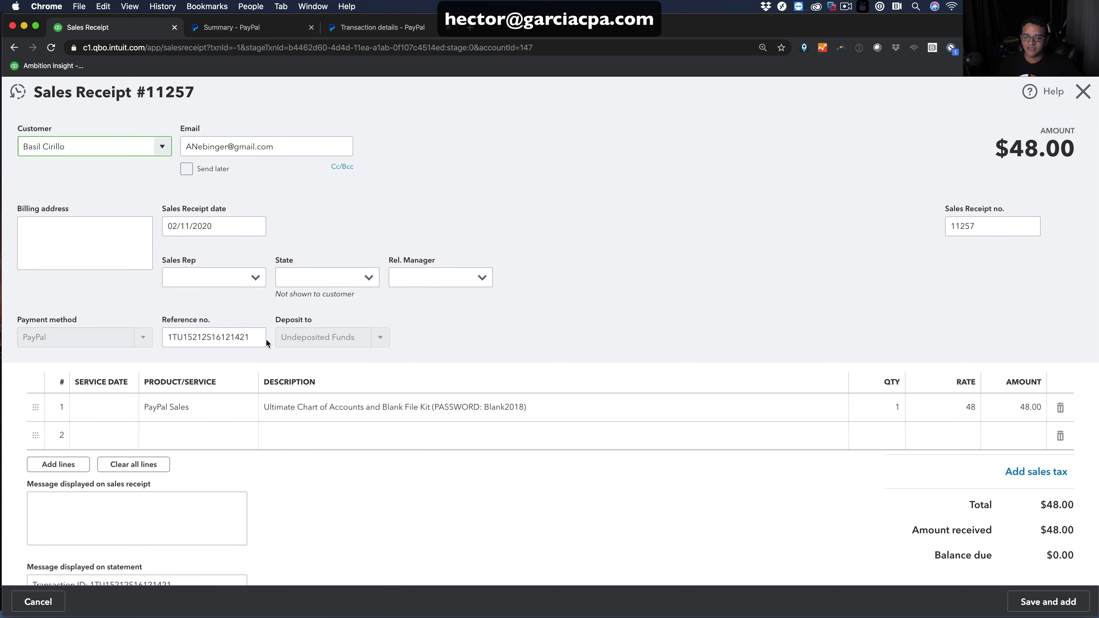
{"action": "double_click", "coordinate": [253, 338]}
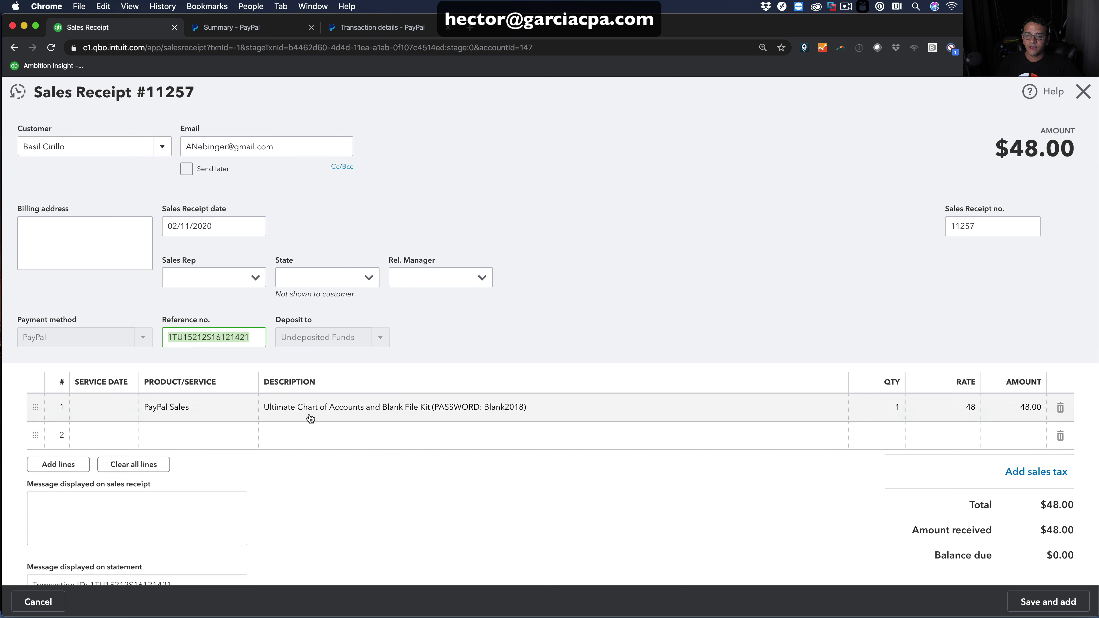
{"action": "left_click", "coordinate": [276, 408]}
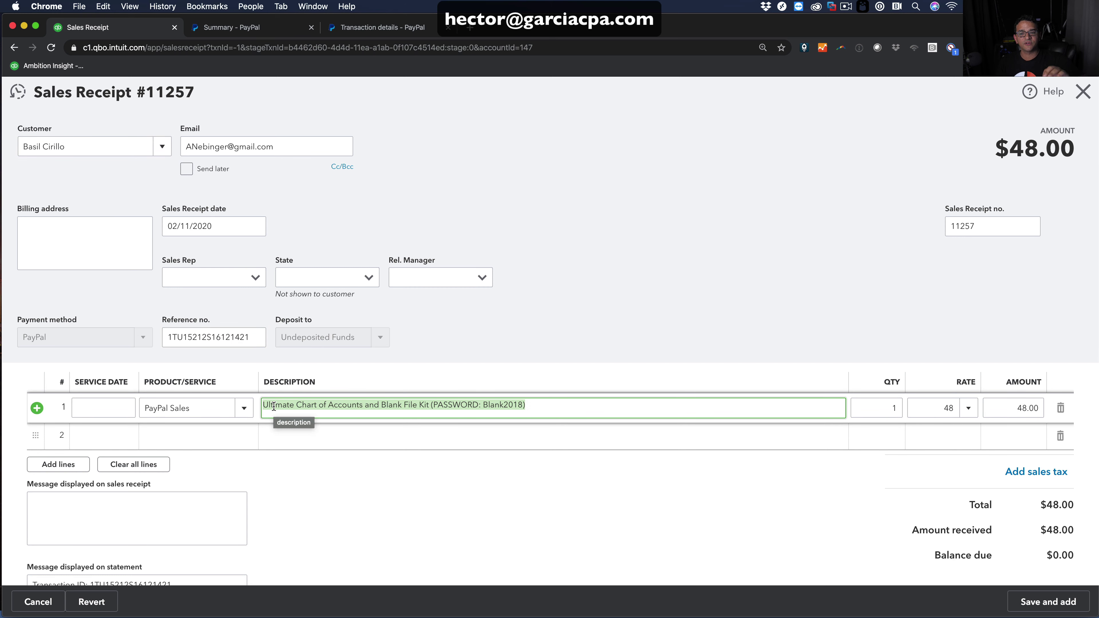
{"action": "triple_click", "coordinate": [290, 147]}
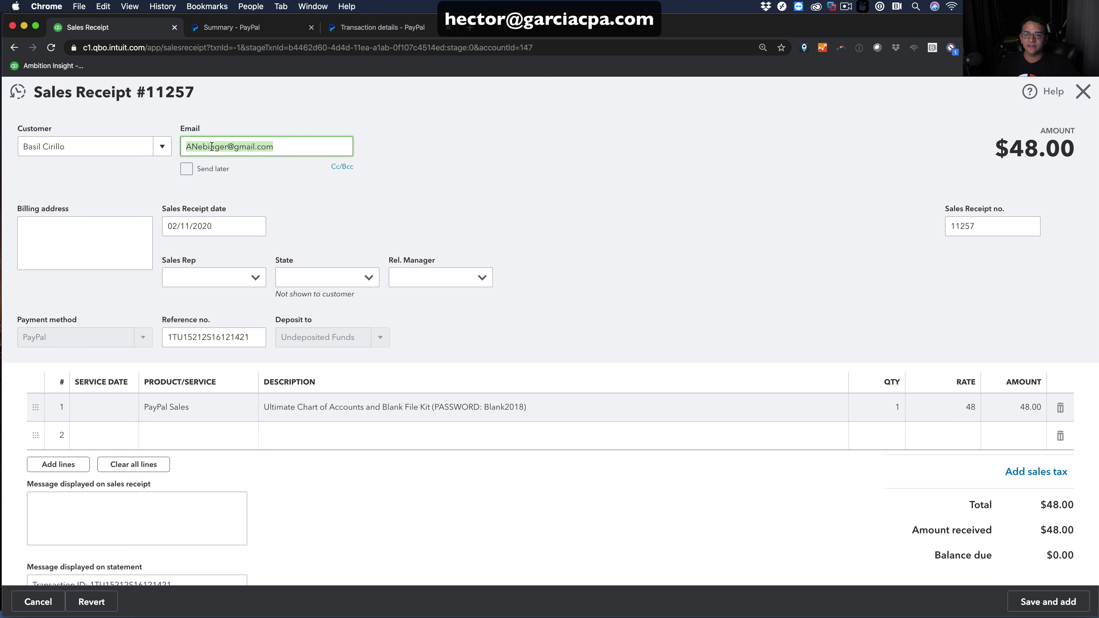
{"action": "double_click", "coordinate": [980, 229]}
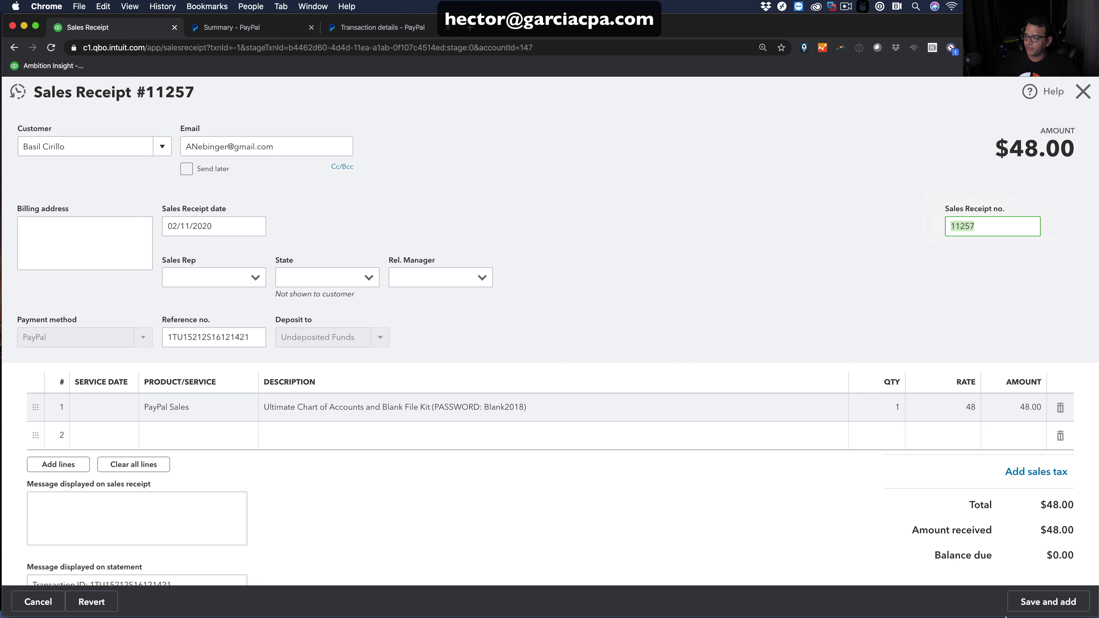
{"action": "left_click", "coordinate": [1049, 604]}
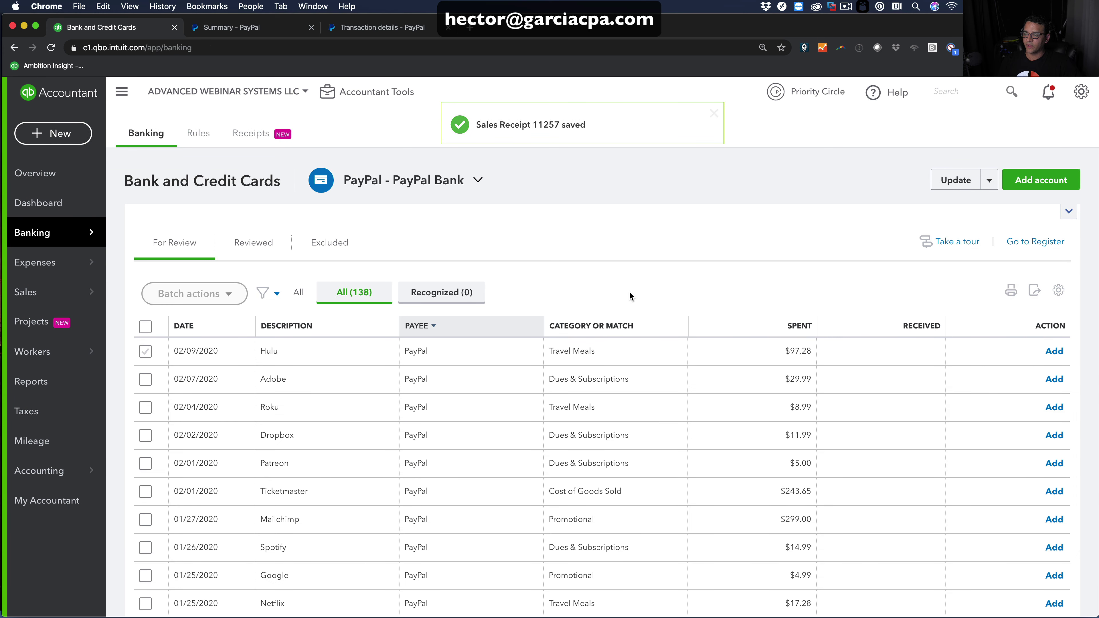
- Expand the 02/10/2020 $484.23 PayPal sale and copy the payer's name from Bank Detail
{"action": "scroll", "coordinate": [632, 344], "scroll_direction": "down", "scroll_amount": 7}
{"action": "scroll", "coordinate": [633, 344], "scroll_direction": "down", "scroll_amount": 7}
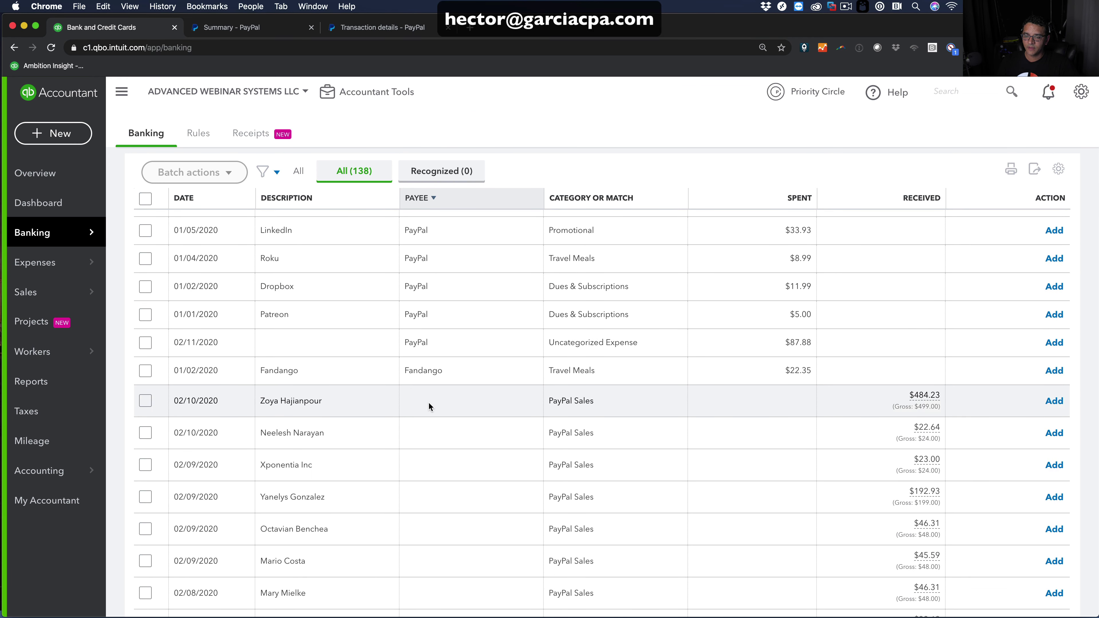
{"action": "left_click", "coordinate": [429, 402]}
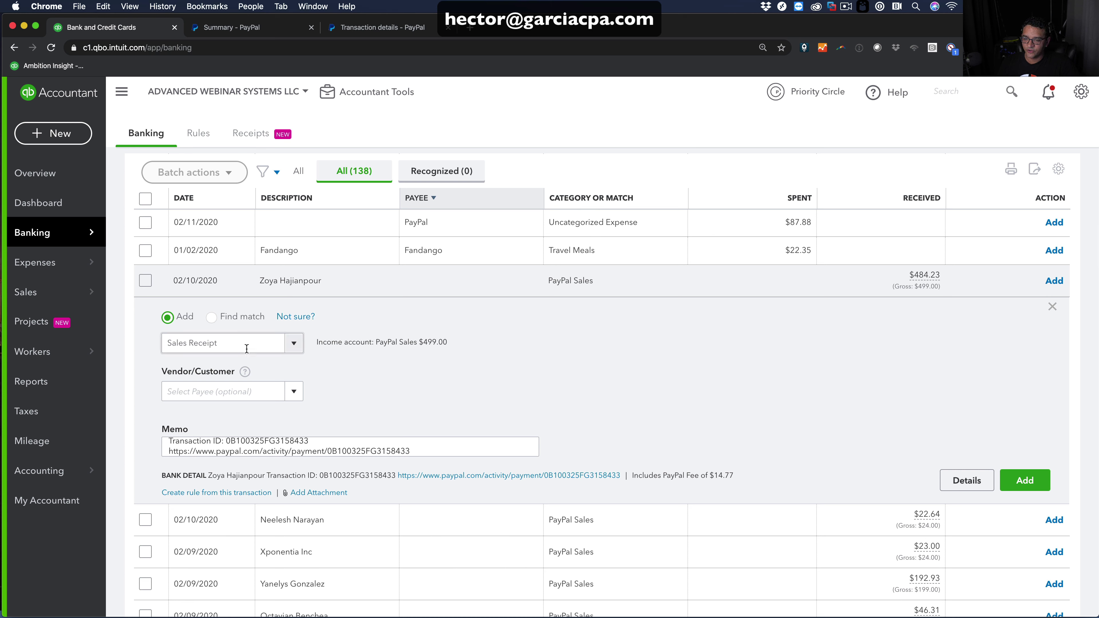
{"action": "right_click", "coordinate": [265, 477]}
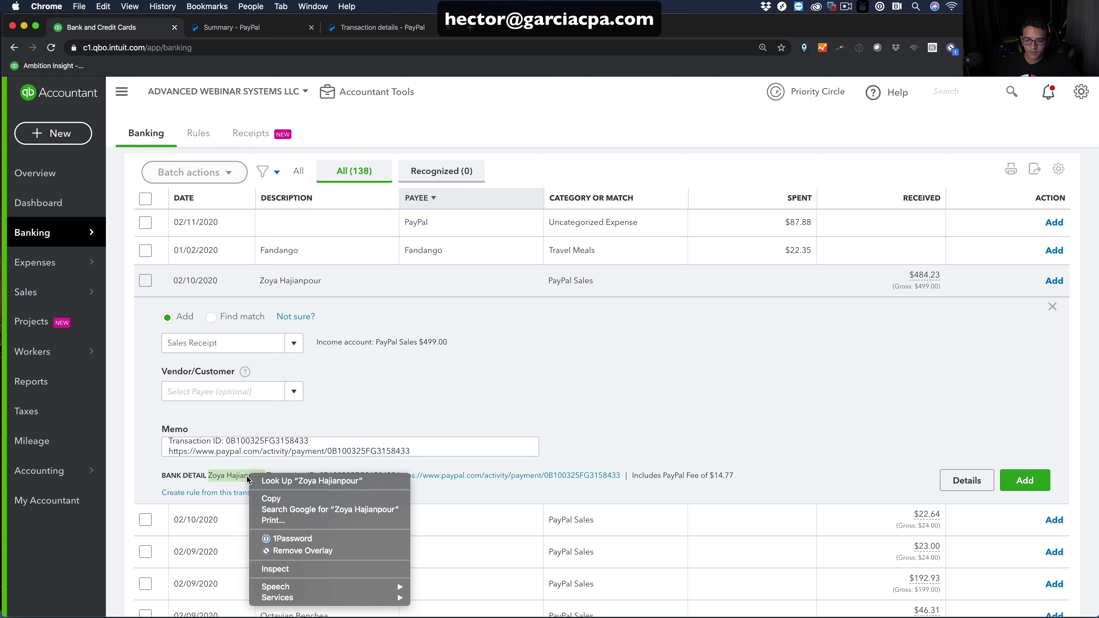
{"action": "left_click", "coordinate": [279, 496]}
- Paste the payer's name as a new customer, save it, and add the sale
{"action": "left_click", "coordinate": [193, 391]}
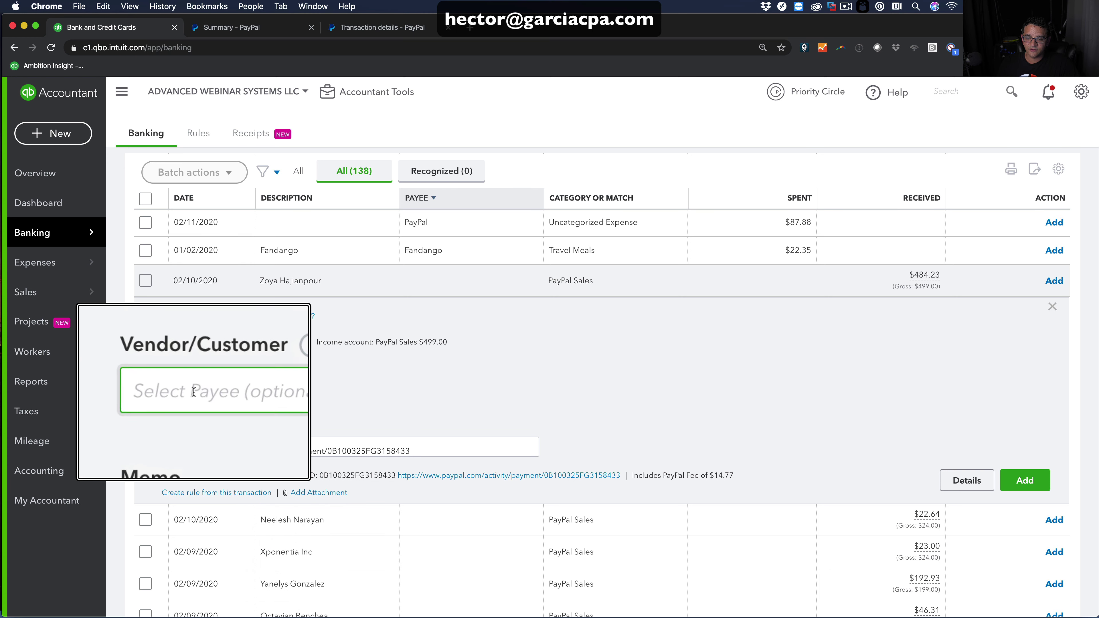
{"action": "right_click", "coordinate": [193, 391]}
{"action": "left_click", "coordinate": [220, 464]}
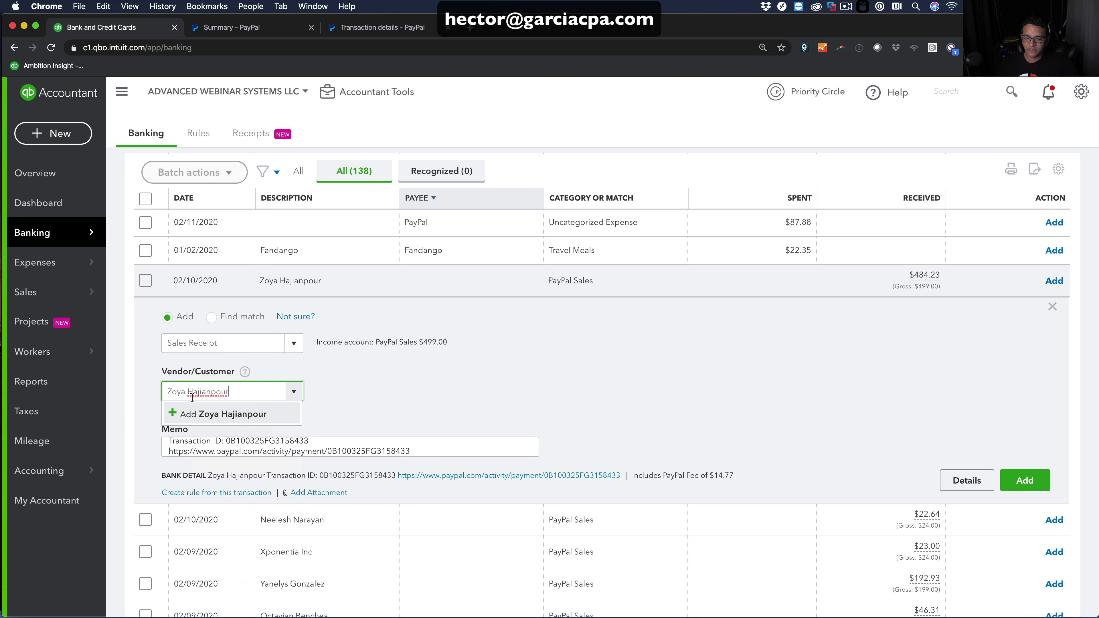
{"action": "left_click", "coordinate": [216, 418]}
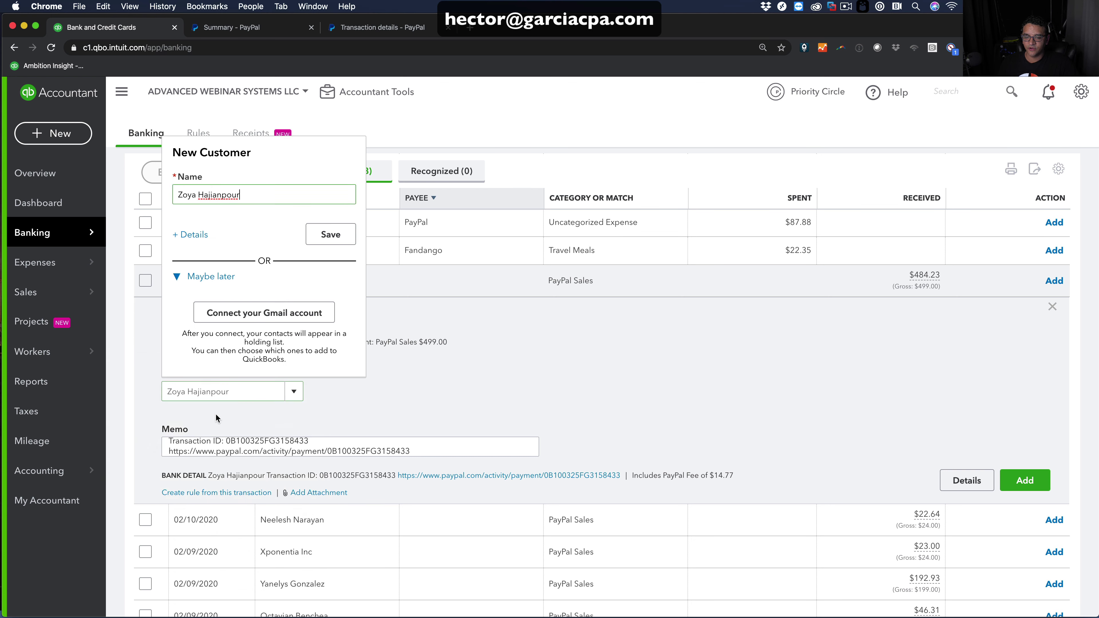
{"action": "left_click", "coordinate": [326, 241]}
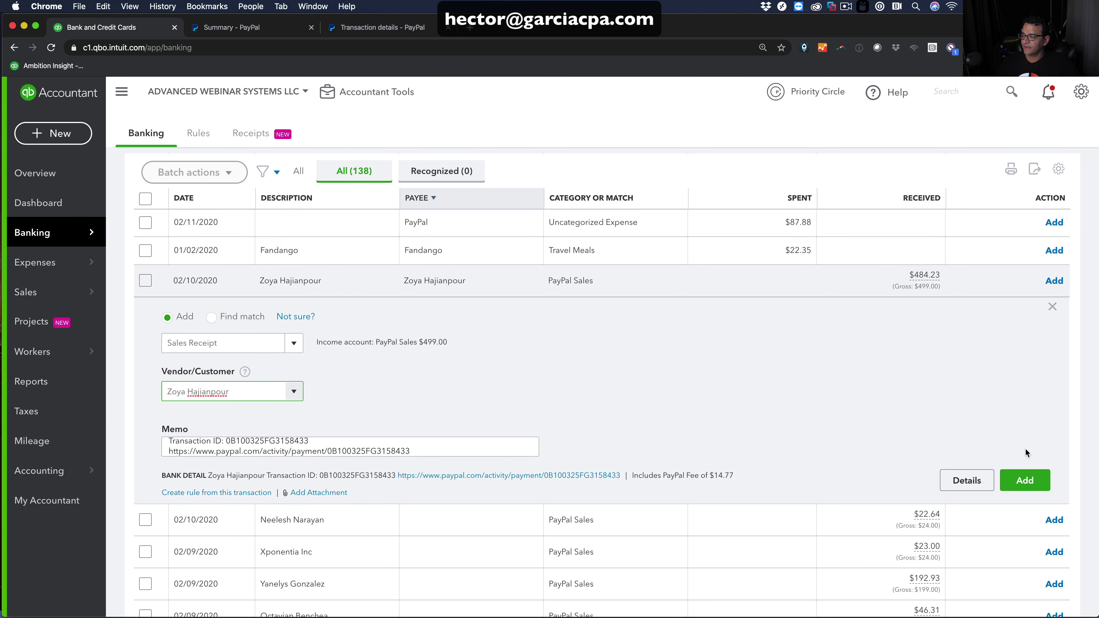
{"action": "left_click", "coordinate": [1029, 486]}
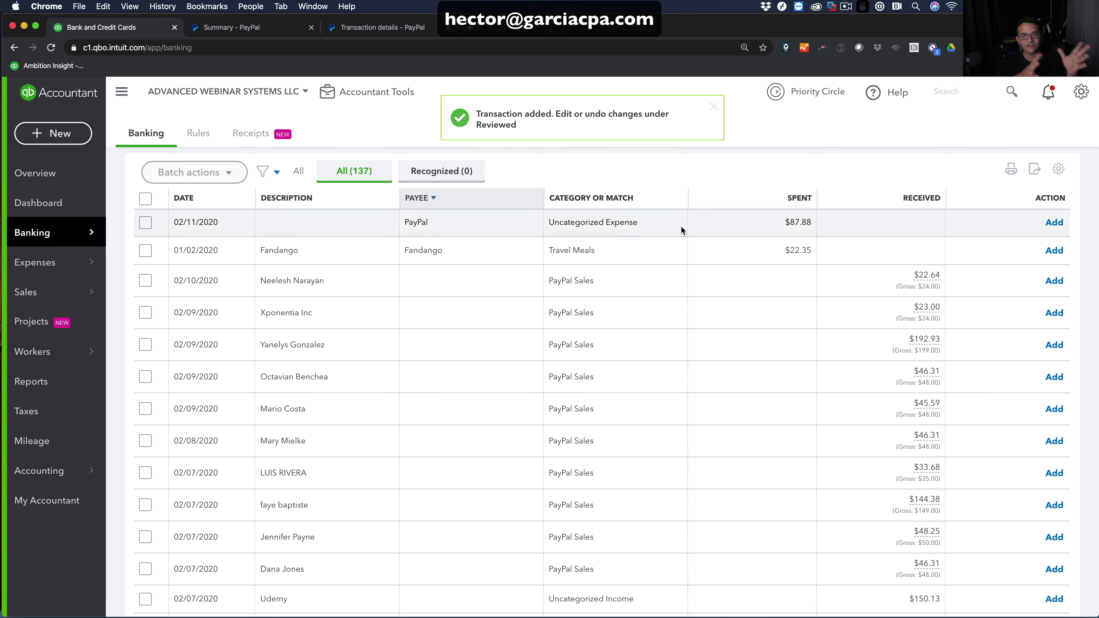
- Switch the PayPal Bank feed to the Reviewed transactions list
{"action": "scroll", "coordinate": [649, 230], "scroll_direction": "down", "scroll_amount": 10}
{"action": "scroll", "coordinate": [649, 230], "scroll_direction": "up", "scroll_amount": 6}
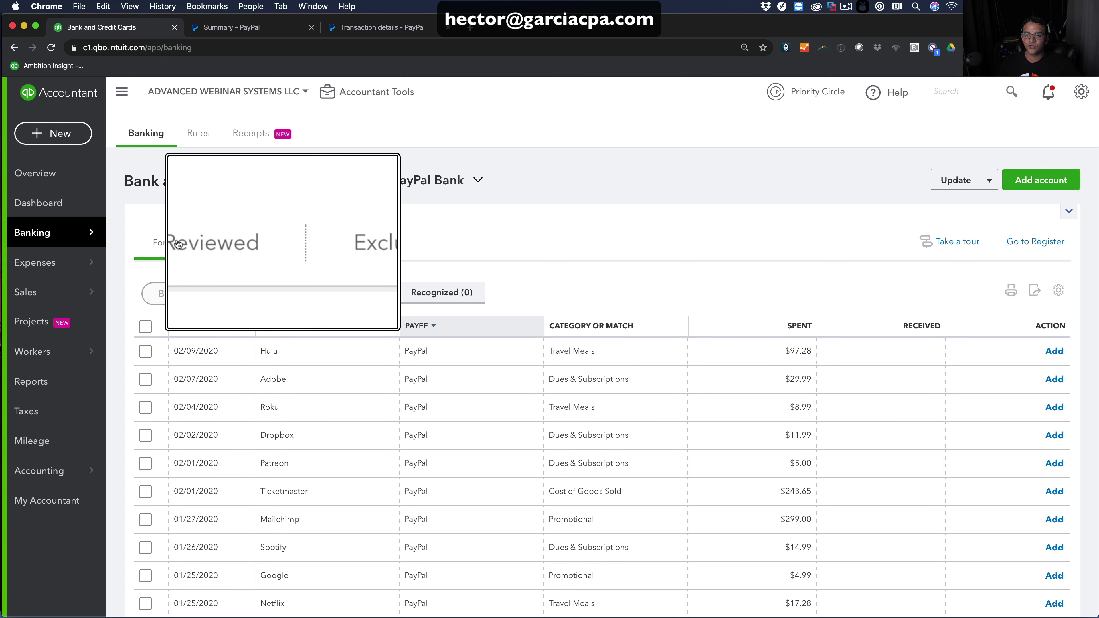
{"action": "left_click", "coordinate": [284, 251]}
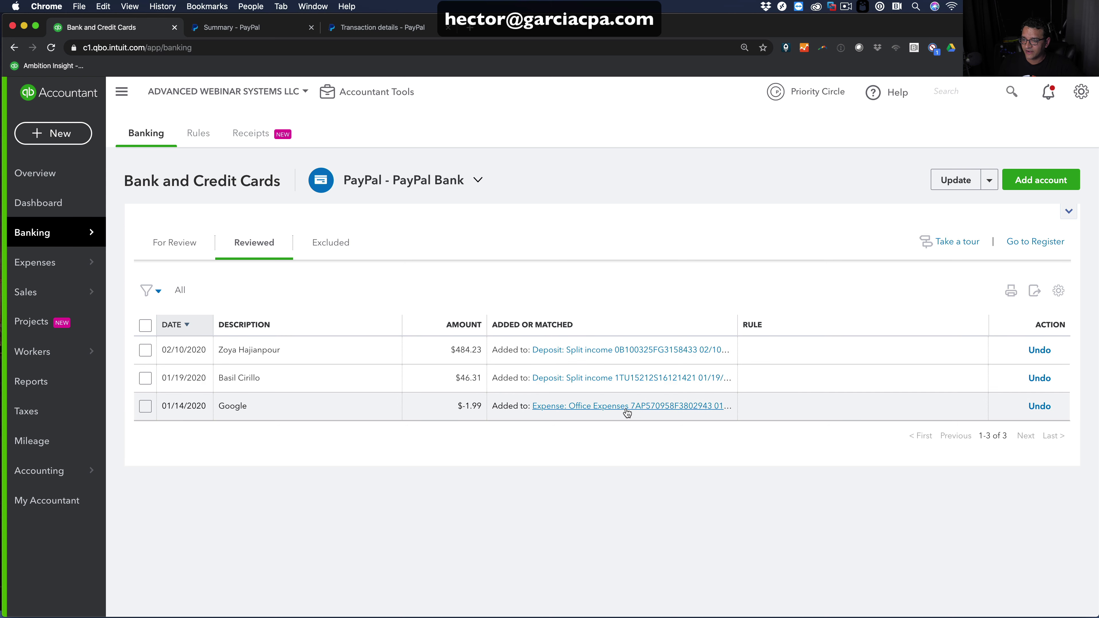
- Open the split-income deposit, verify its $484.23 total, and save and close it
{"action": "left_click", "coordinate": [562, 351]}
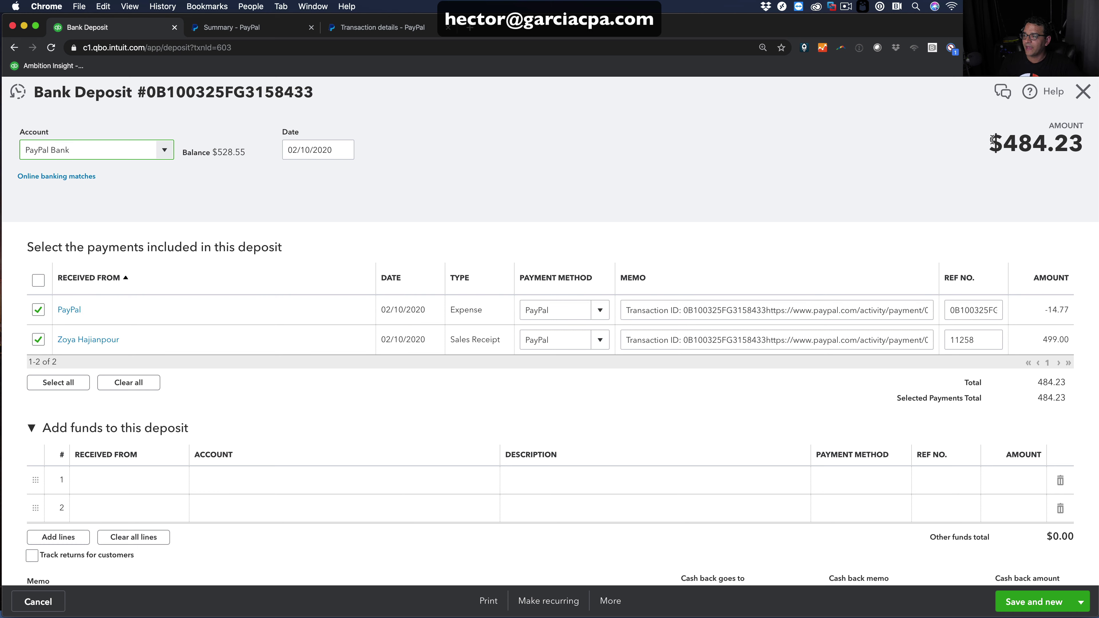
{"action": "left_click_drag", "start_coordinate": [992, 139], "coordinate": [1084, 149]}
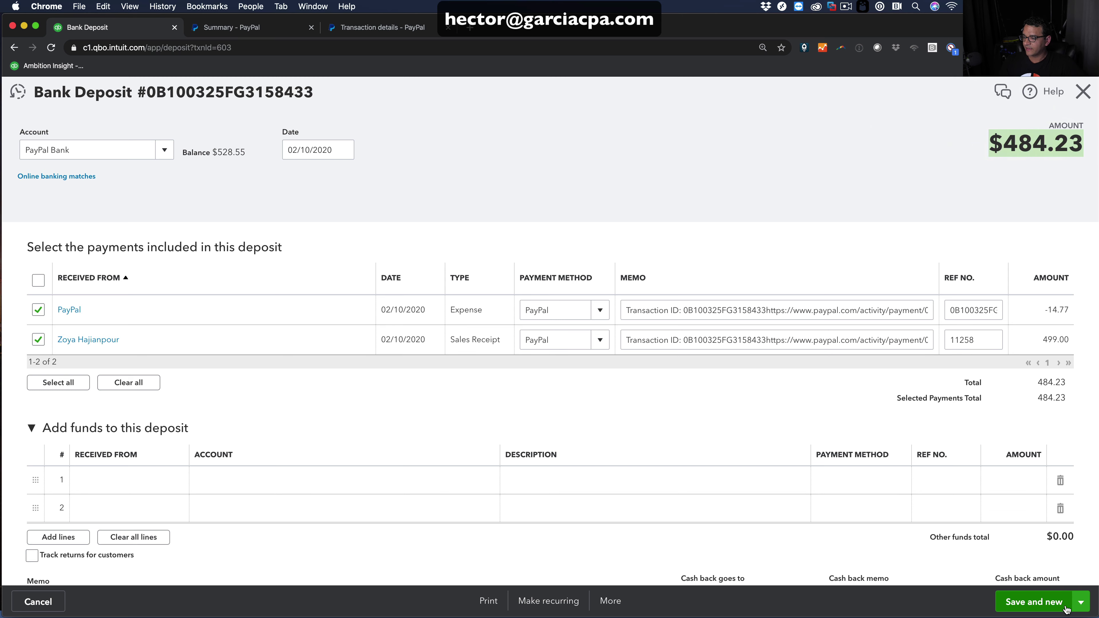
{"action": "left_click", "coordinate": [1081, 602]}
{"action": "left_click", "coordinate": [1032, 580]}
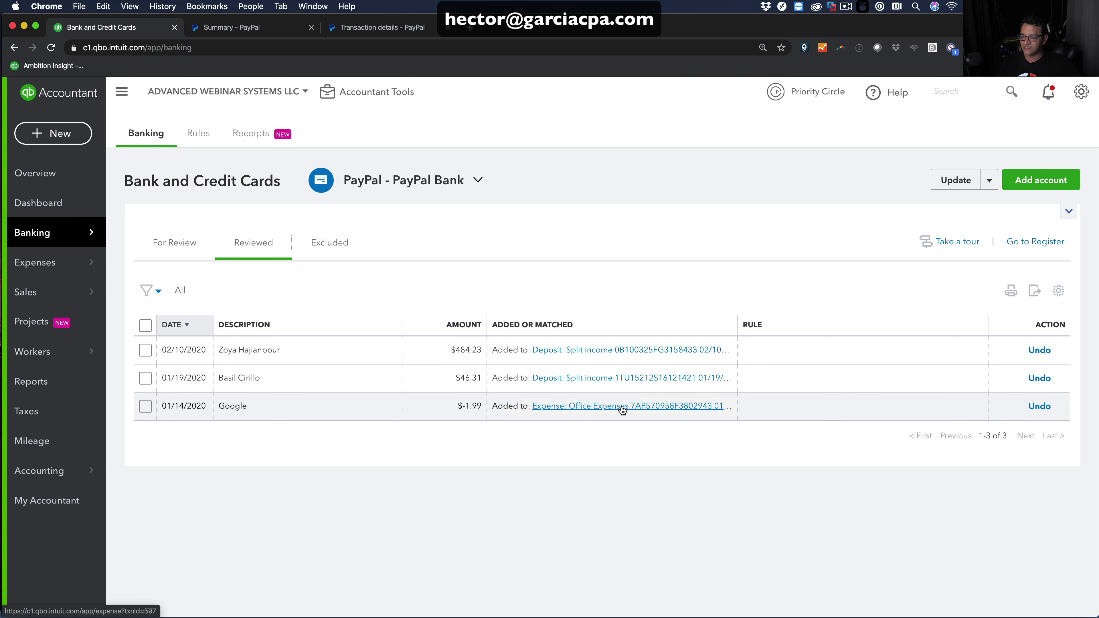
- Check the Google Storage expense's account, date, Office Expenses line and memo, then return to For Review
{"action": "left_click", "coordinate": [609, 410]}
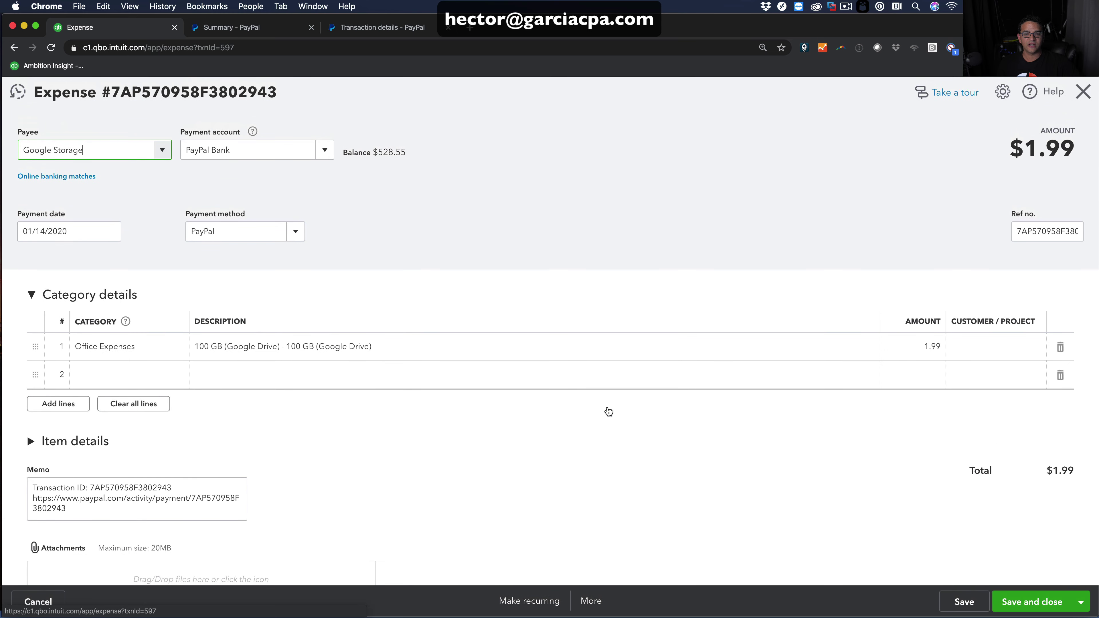
{"action": "left_click", "coordinate": [210, 151]}
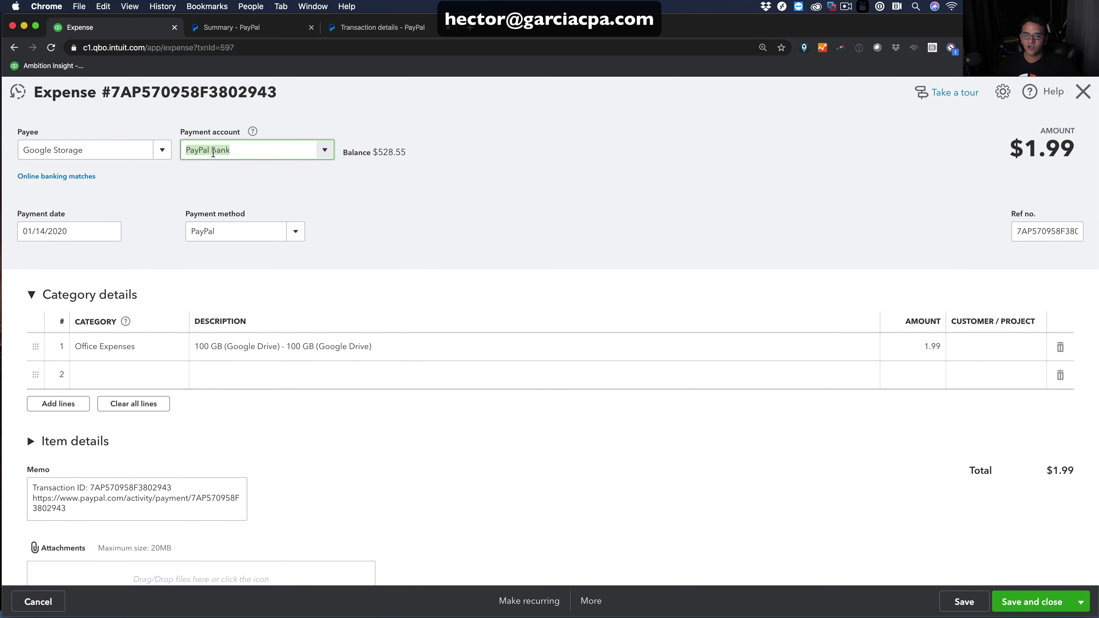
{"action": "left_click", "coordinate": [74, 231]}
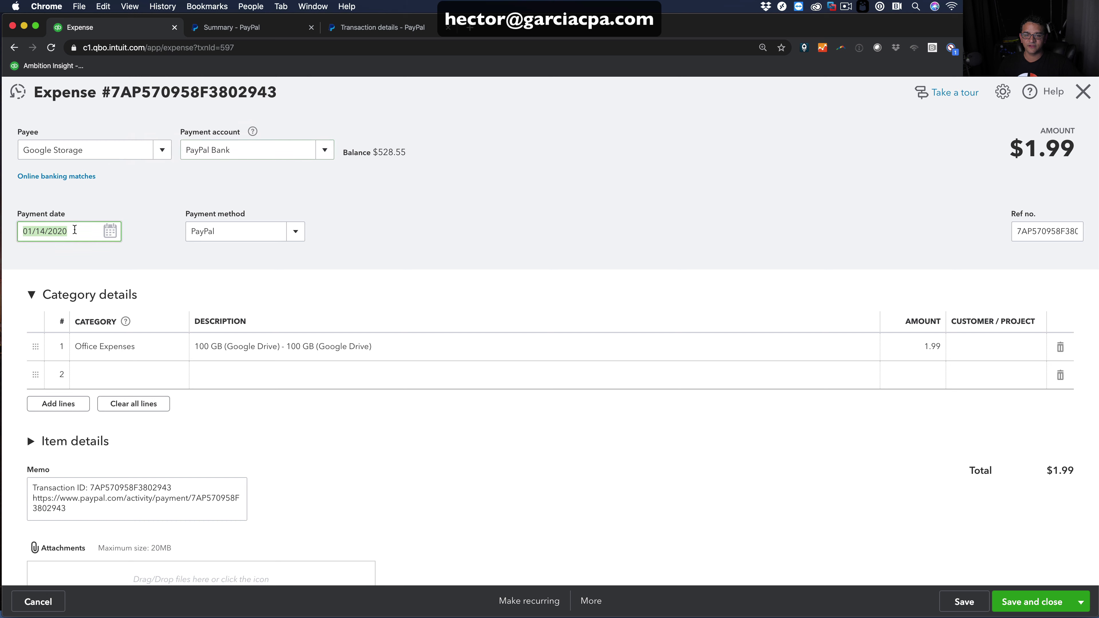
{"action": "left_click", "coordinate": [78, 156]}
{"action": "left_click", "coordinate": [250, 346]}
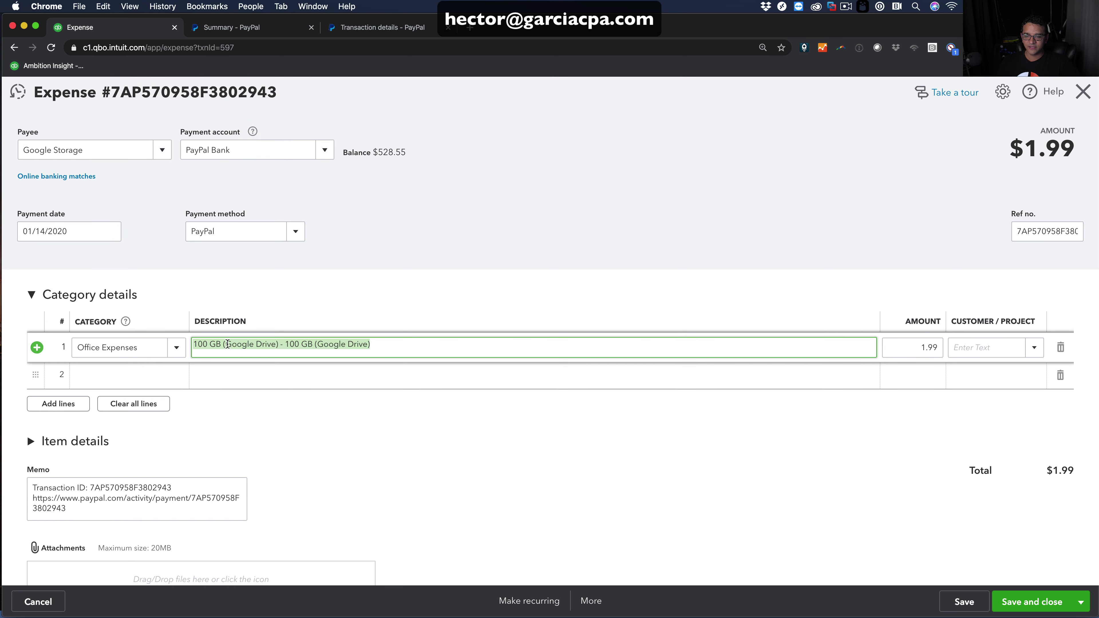
{"action": "left_click", "coordinate": [72, 516]}
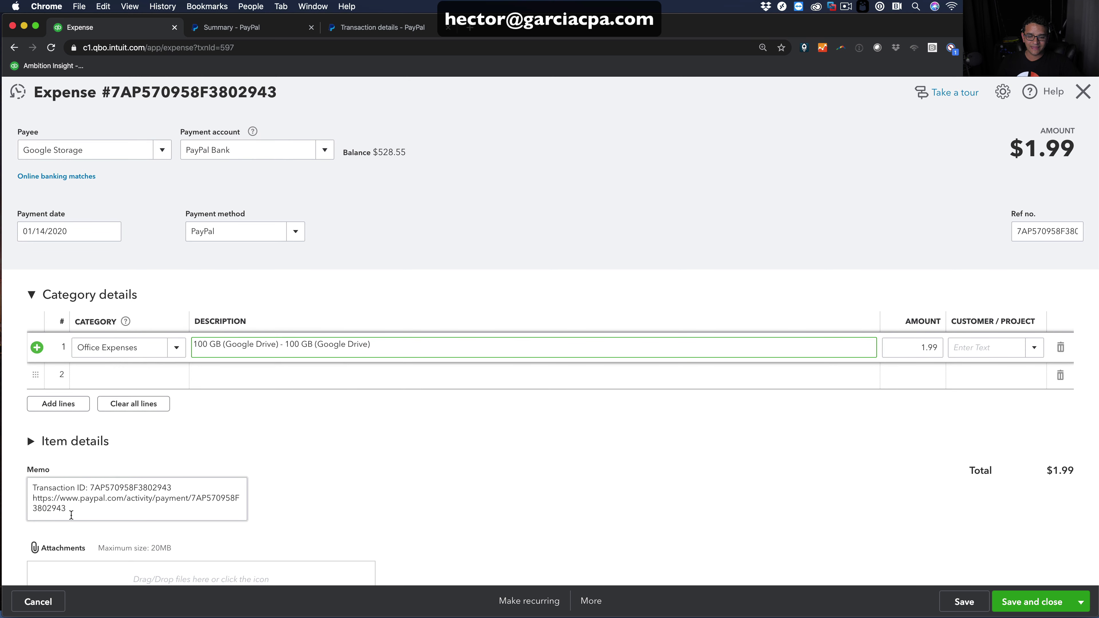
{"action": "triple_click", "coordinate": [72, 515]}
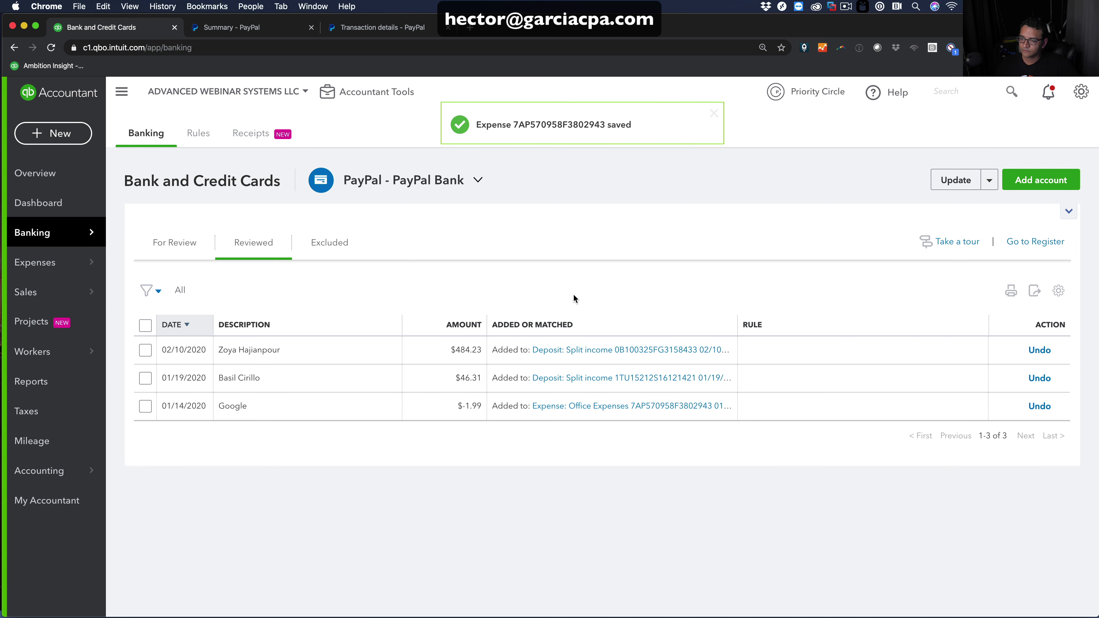
{"action": "left_click", "coordinate": [175, 243]}
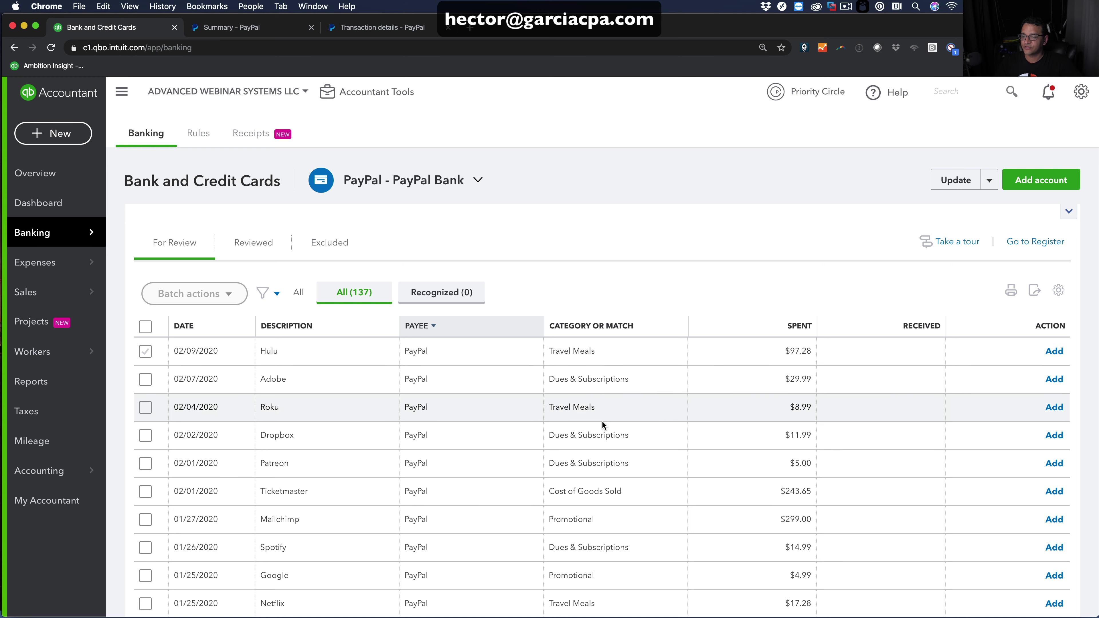
- Expand and collapse the 02/10/2020 PayPal sale's details, then go to the client Overview
{"action": "scroll", "coordinate": [602, 421], "scroll_direction": "down", "scroll_amount": 15}
{"action": "scroll", "coordinate": [602, 421], "scroll_direction": "down", "scroll_amount": 1}
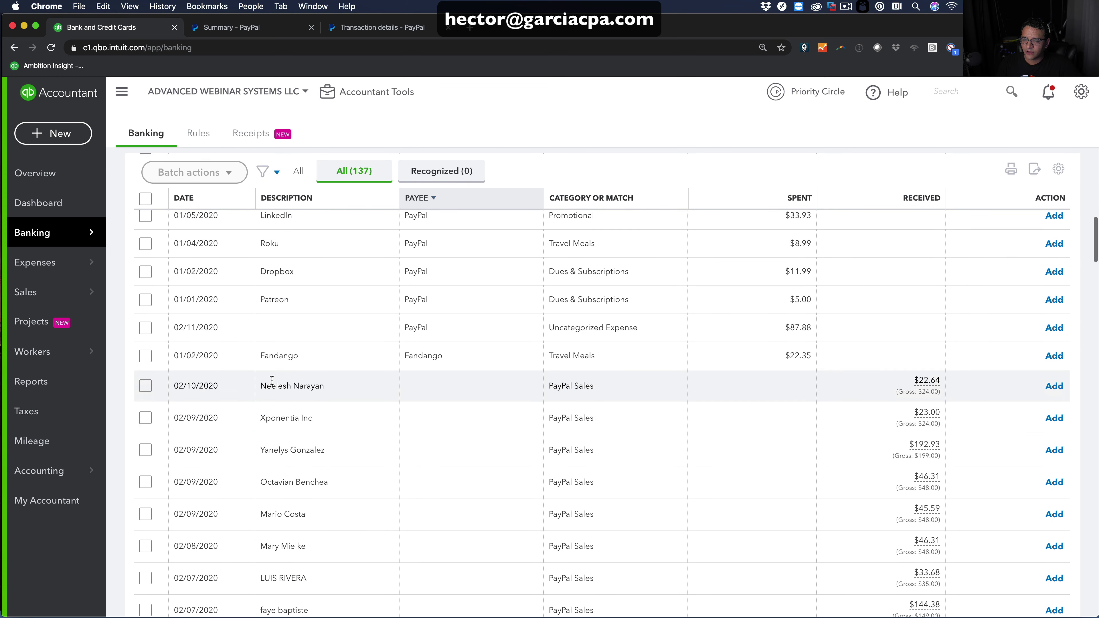
{"action": "left_click", "coordinate": [374, 389]}
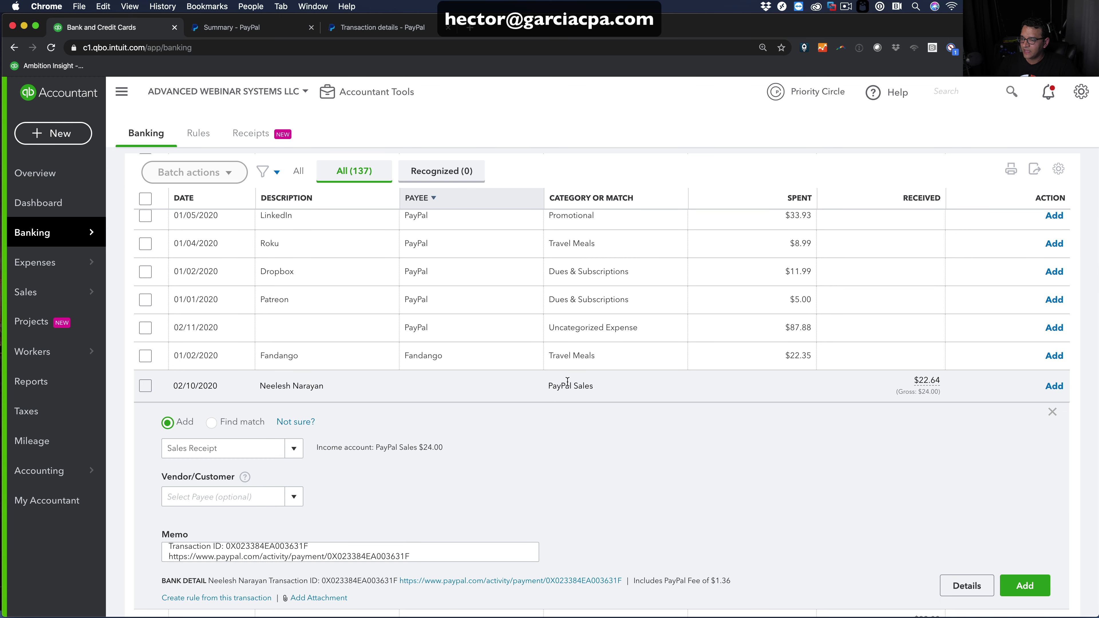
{"action": "left_click", "coordinate": [536, 383]}
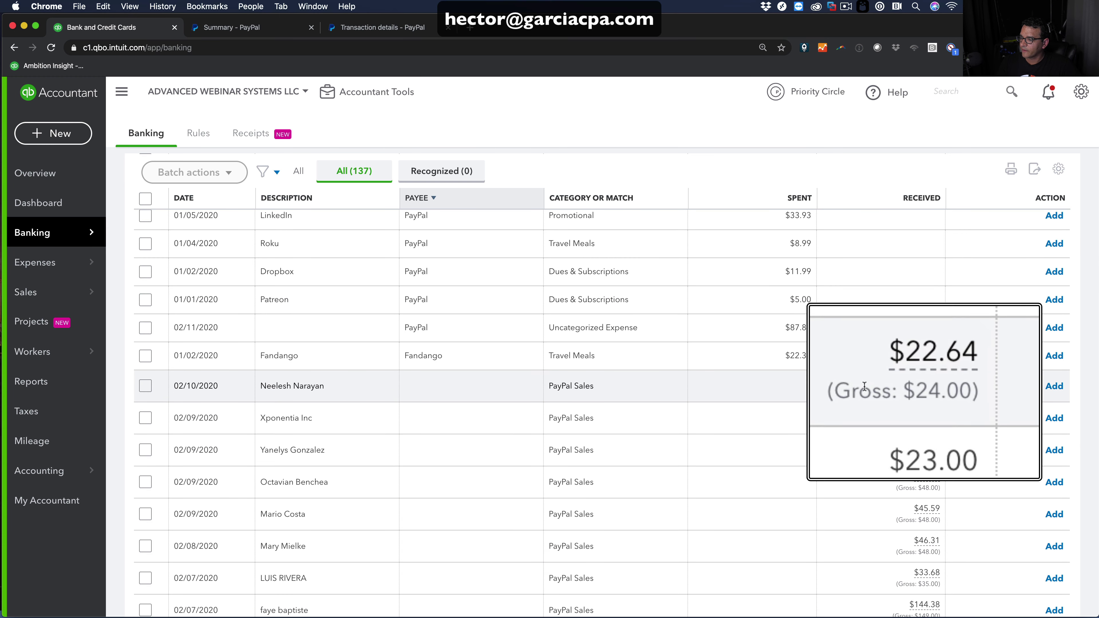
{"action": "left_click", "coordinate": [905, 392]}
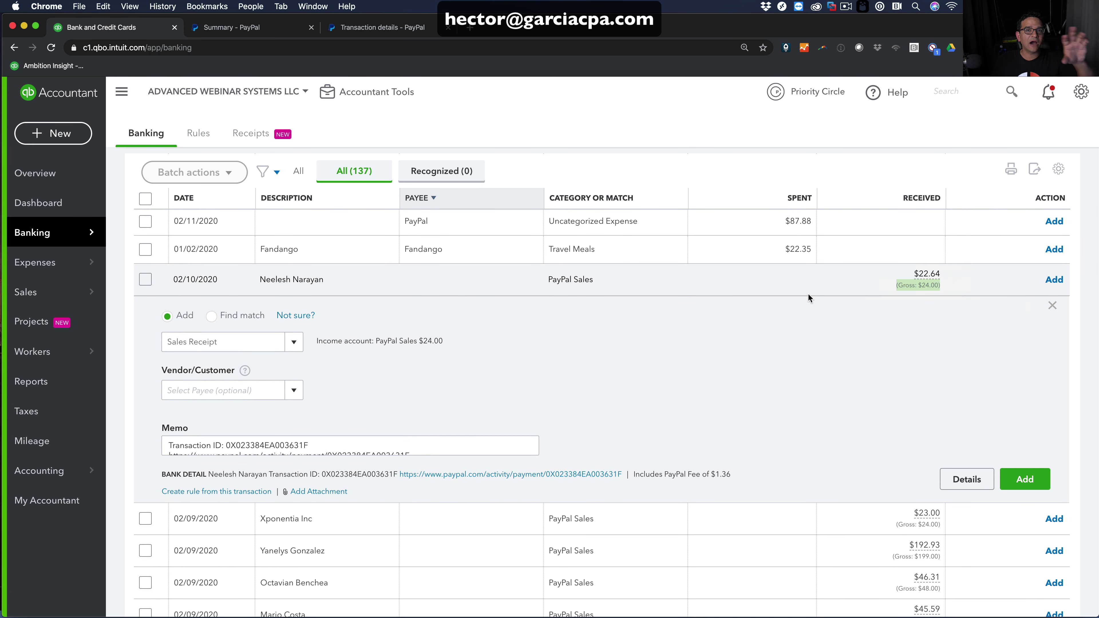
{"action": "left_click", "coordinate": [777, 280]}
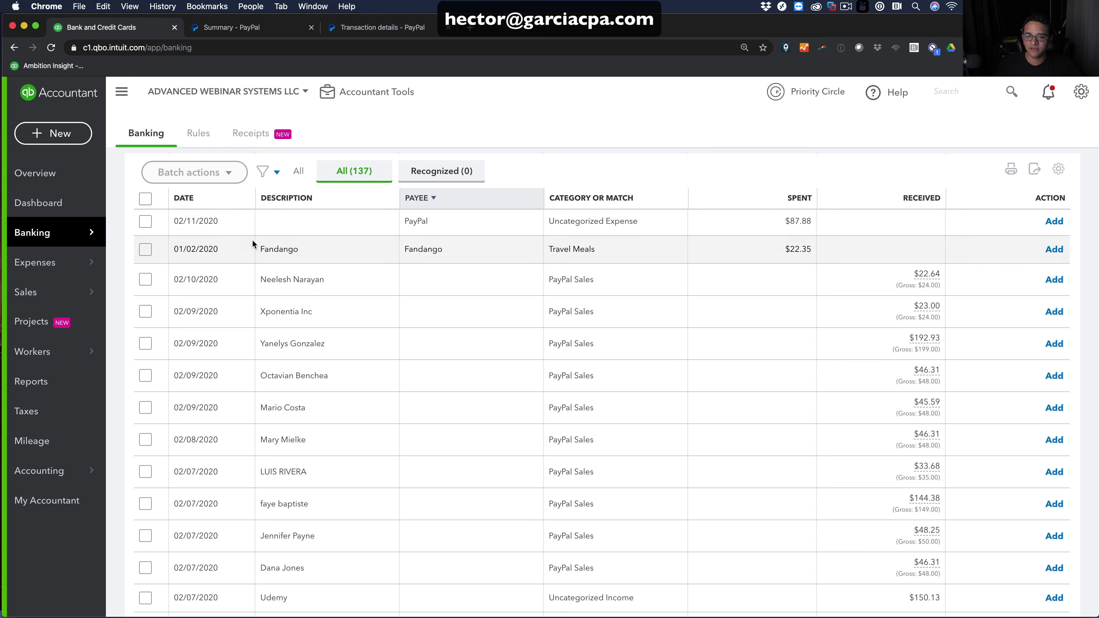
{"action": "left_click", "coordinate": [46, 177]}
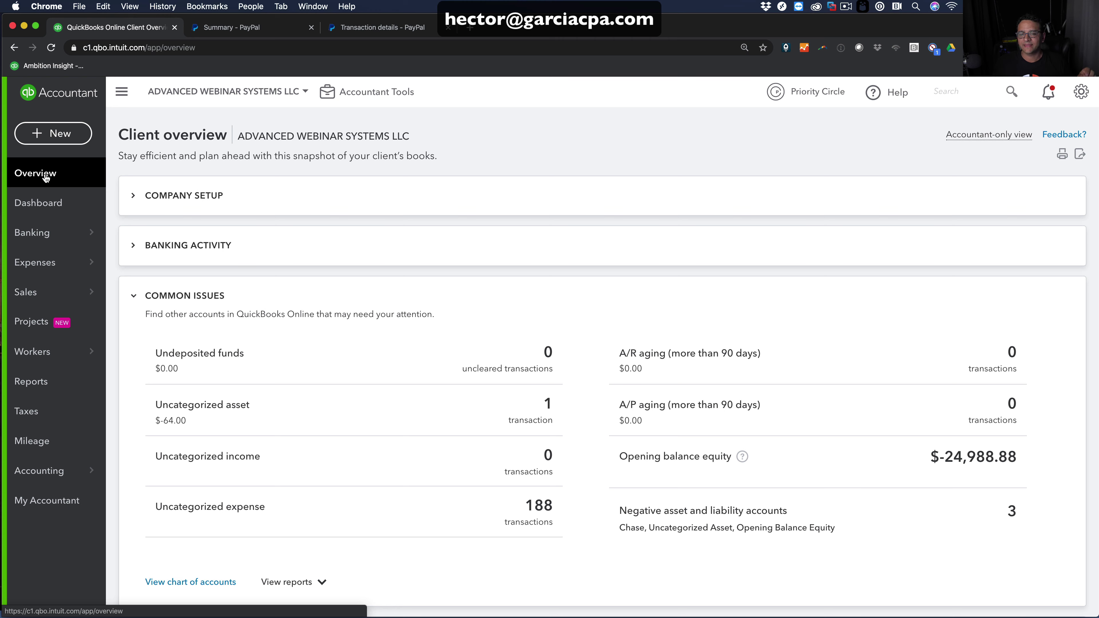
- Start a new invoice from the dashboard and add the pasted name as a new customer
{"action": "left_click", "coordinate": [47, 205]}
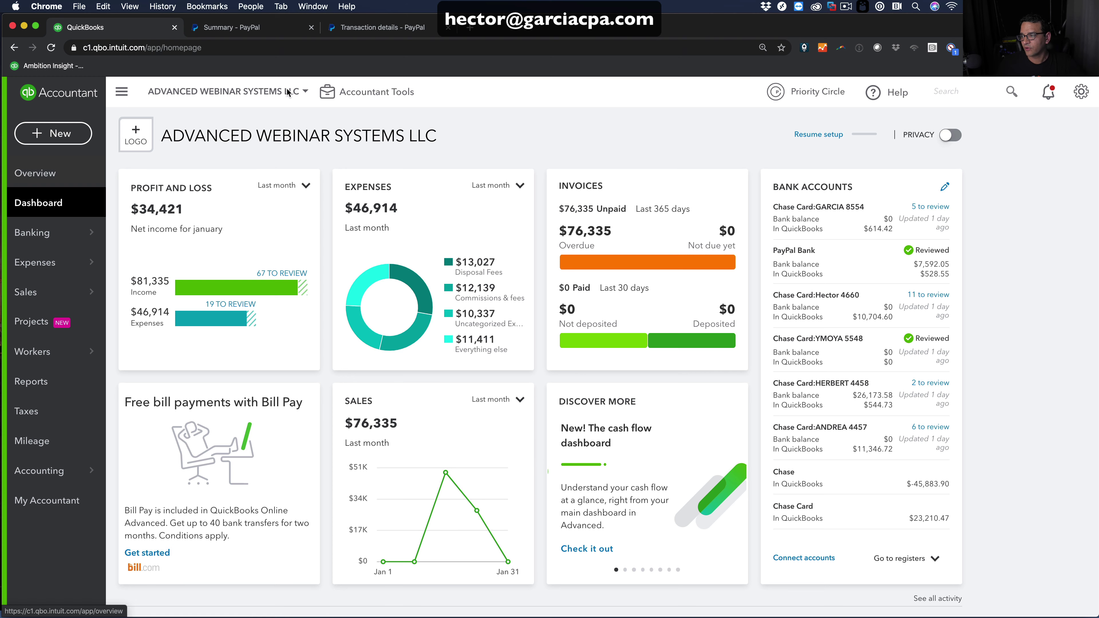
{"action": "left_click", "coordinate": [71, 133]}
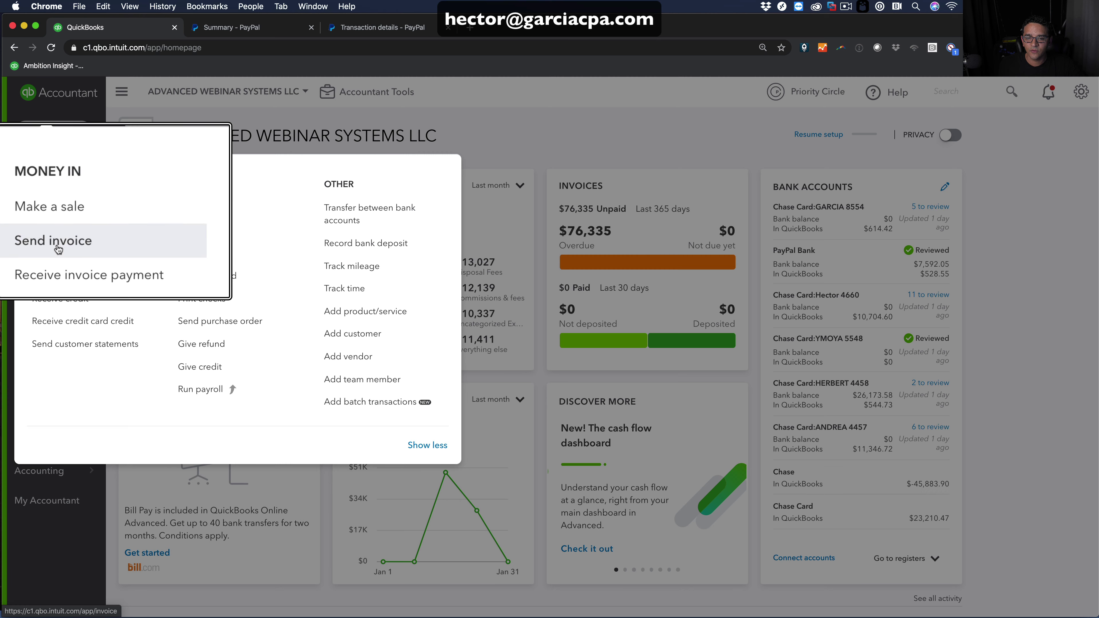
{"action": "left_click", "coordinate": [61, 234]}
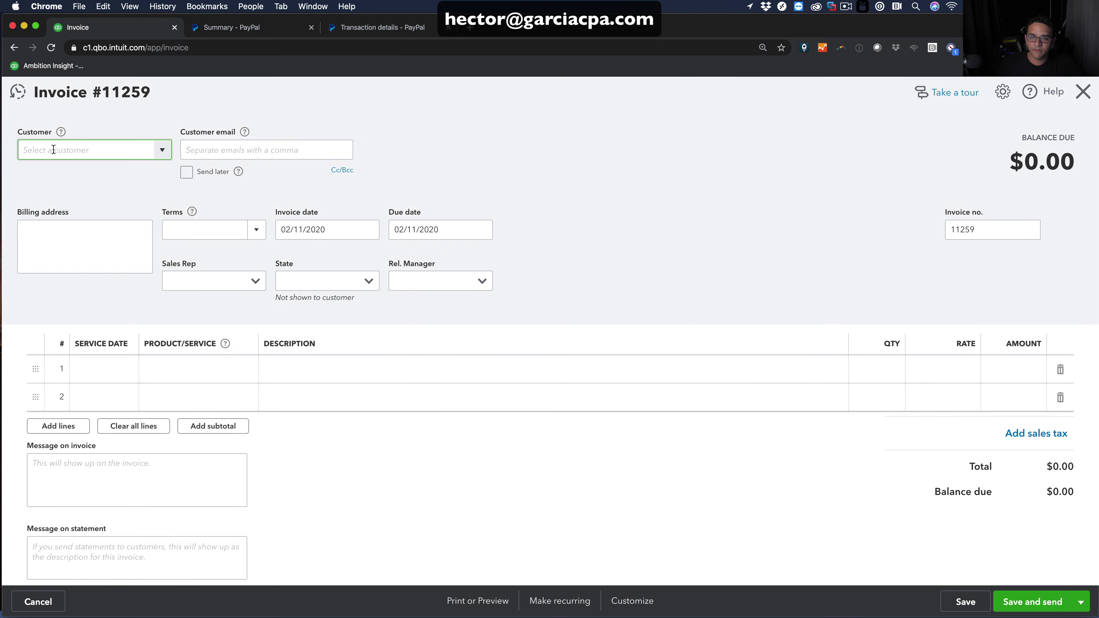
{"action": "right_click", "coordinate": [54, 149]}
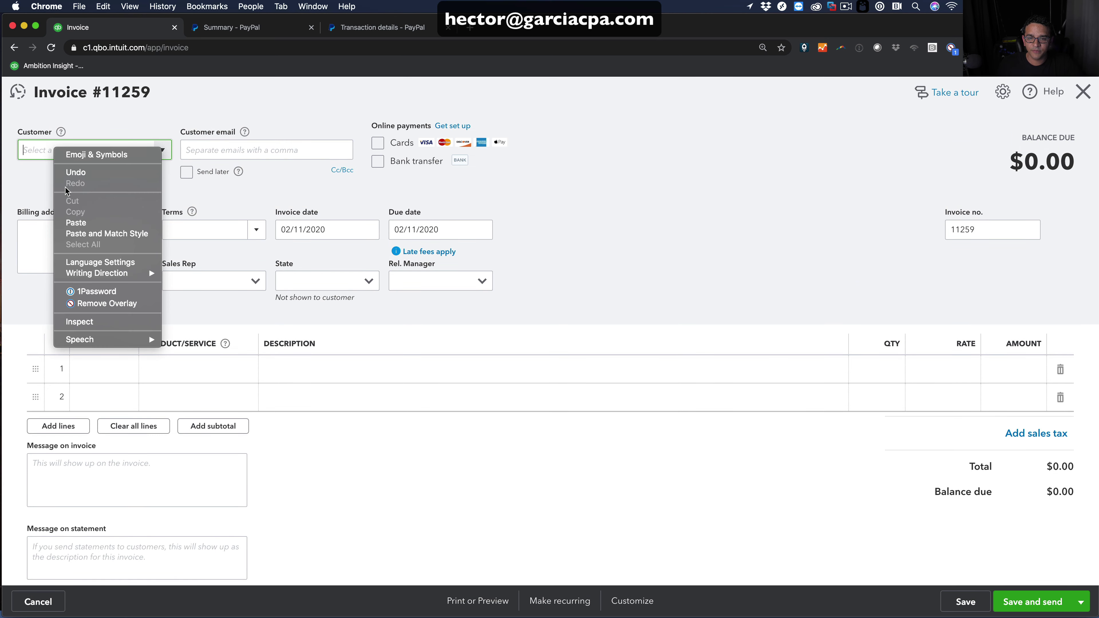
{"action": "left_click", "coordinate": [76, 222]}
{"action": "left_click", "coordinate": [100, 175]}
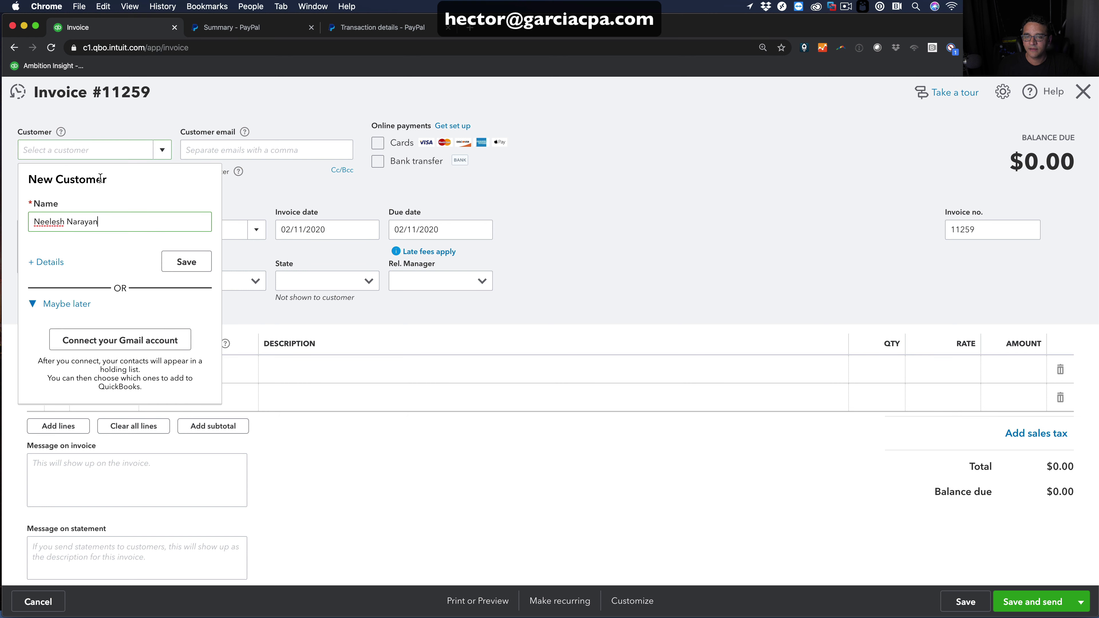
{"action": "left_click", "coordinate": [178, 265]}
- Set the first invoice line to Widget 1 at a rate of 24
{"action": "left_click", "coordinate": [253, 371]}
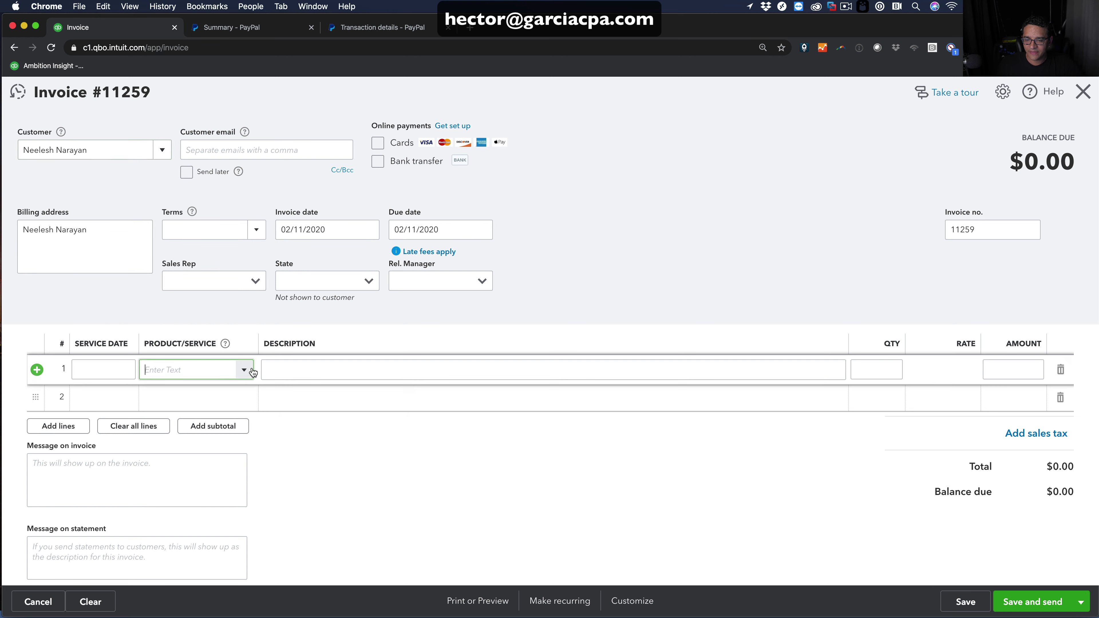
{"action": "left_click", "coordinate": [251, 370]}
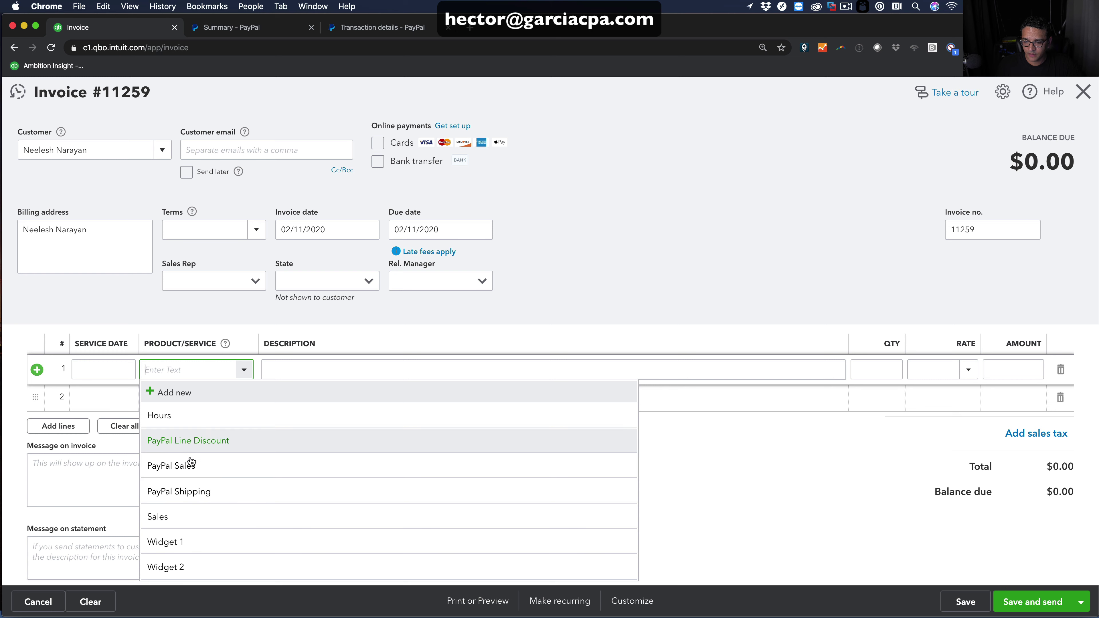
{"action": "left_click", "coordinate": [176, 542]}
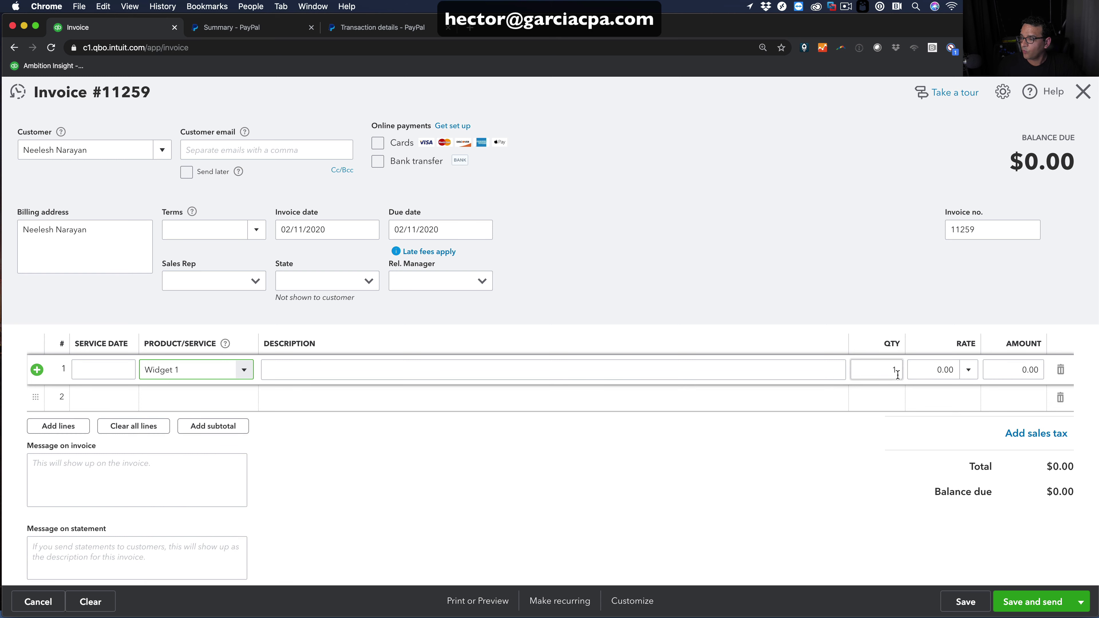
{"action": "key", "text": "Tab"}
{"action": "type", "text": "24"}
{"action": "key", "text": "Tab"}
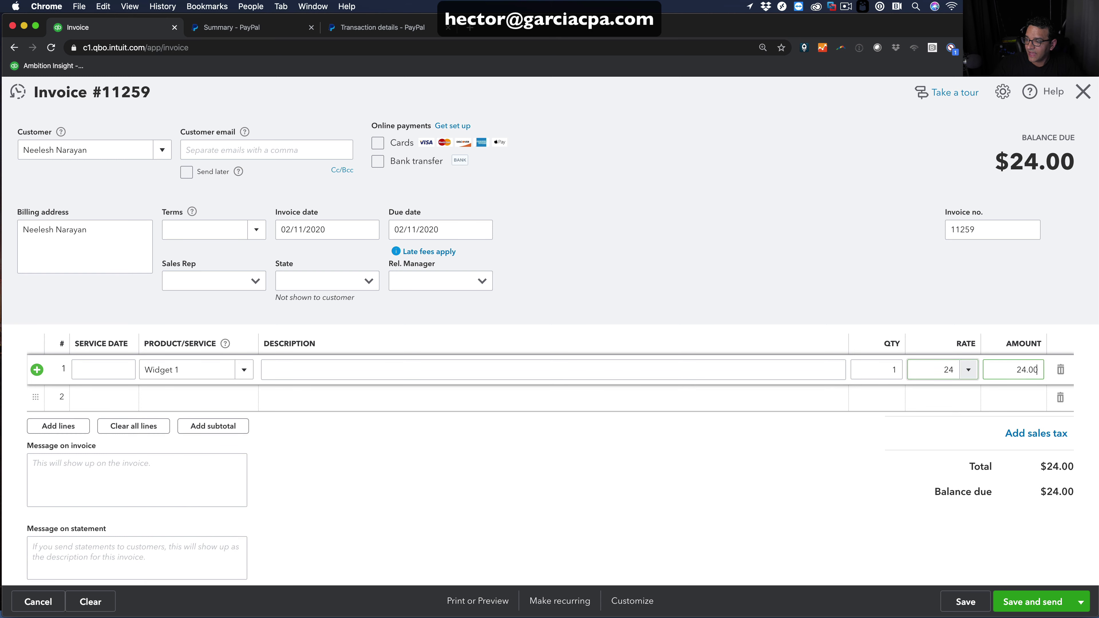
- Change the invoice date to 02/09/2020, save invoice 11259, and close it
{"action": "left_click", "coordinate": [334, 232]}
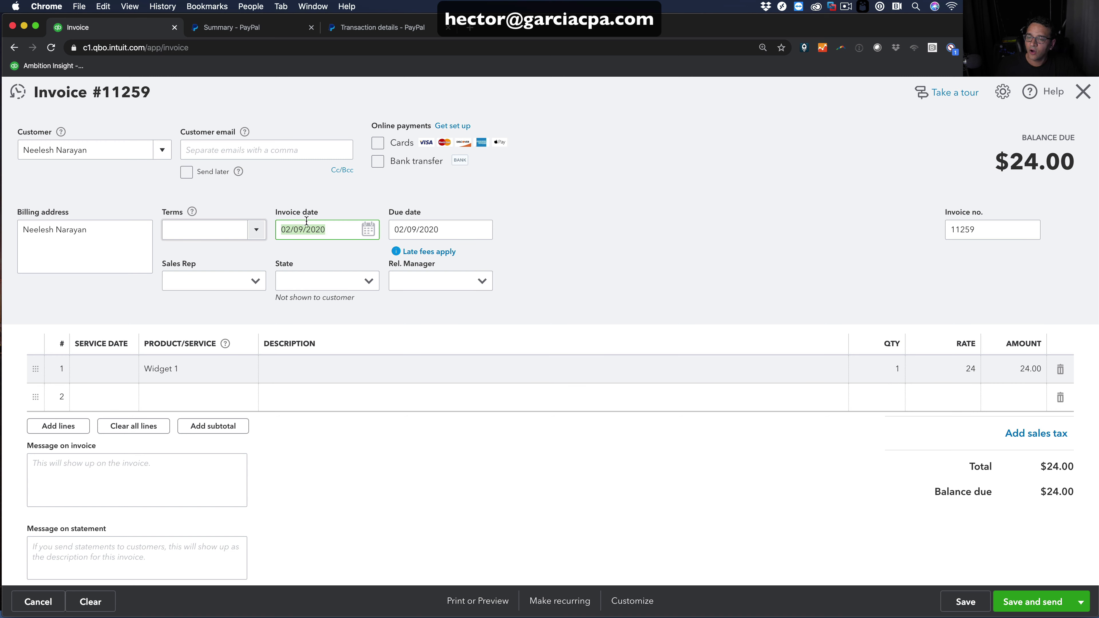
{"action": "left_click", "coordinate": [329, 230]}
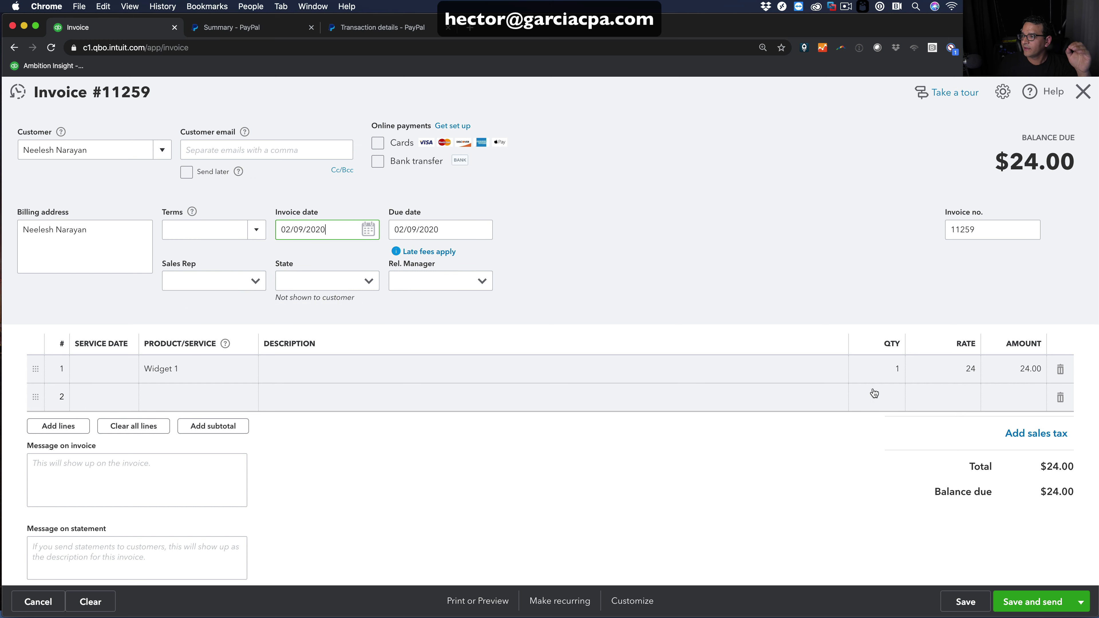
{"action": "left_click", "coordinate": [980, 599]}
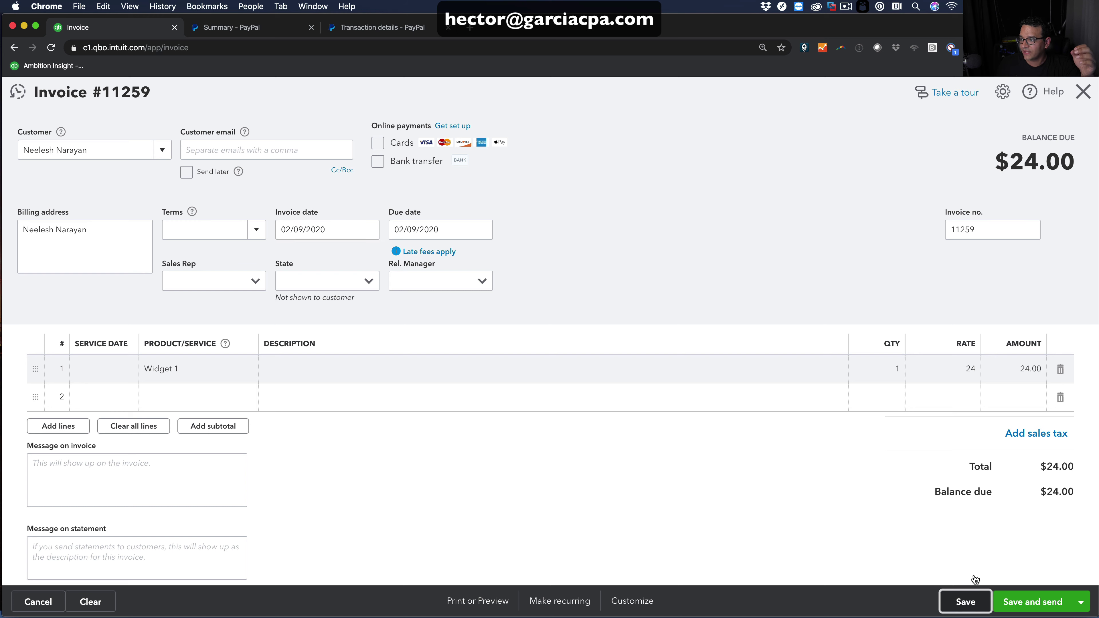
{"action": "left_click", "coordinate": [1083, 91]}
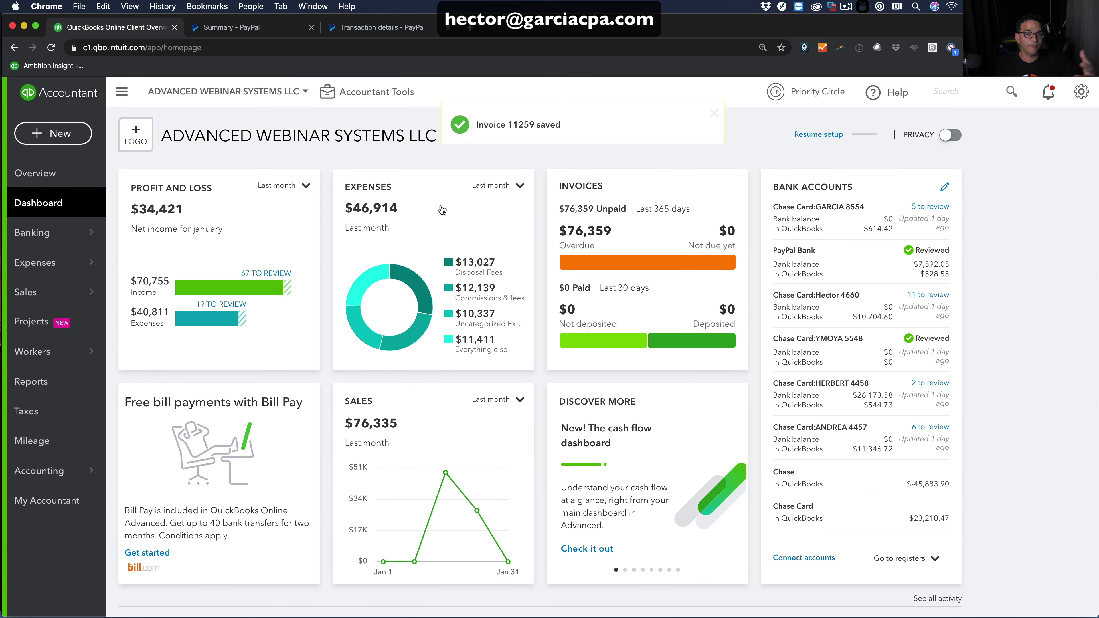
- Return to Banking and expand the 02/10/2020 $22.64 deposit showing its invoice 11259 match
{"action": "left_click", "coordinate": [34, 234]}
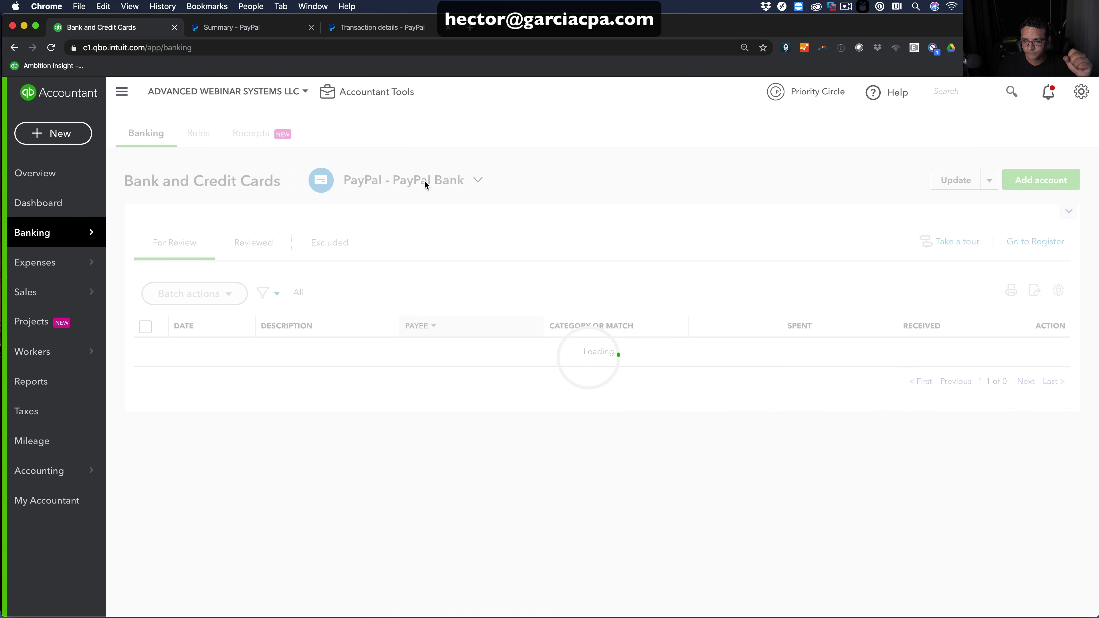
{"action": "scroll", "coordinate": [595, 451], "scroll_direction": "down", "scroll_amount": 5}
{"action": "scroll", "coordinate": [594, 452], "scroll_direction": "down", "scroll_amount": 5}
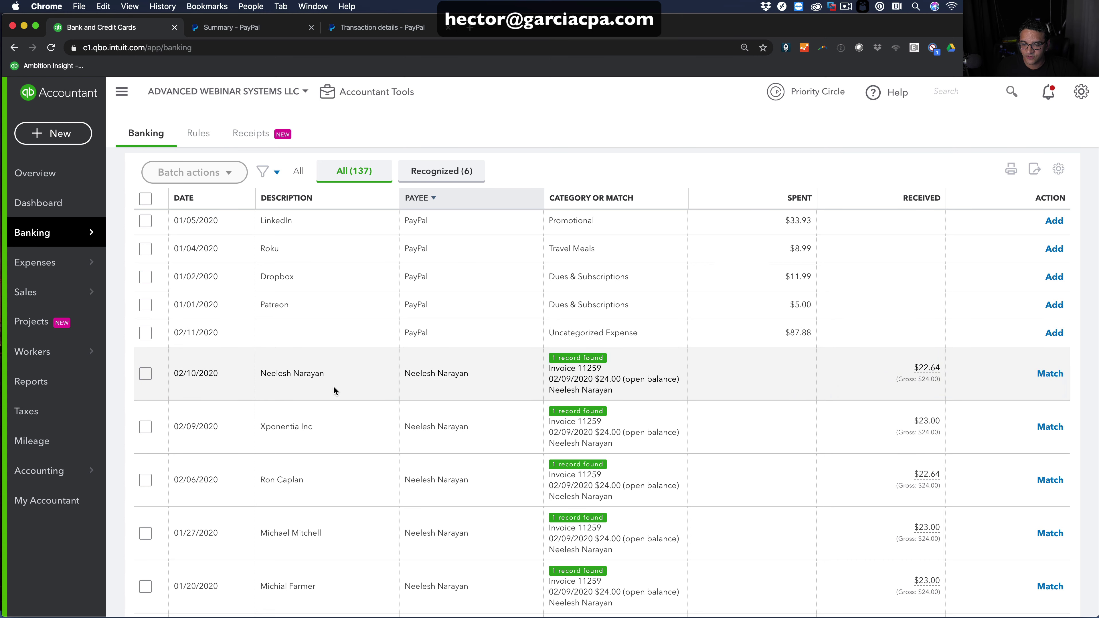
{"action": "scroll", "coordinate": [333, 385], "scroll_direction": "down", "scroll_amount": 5}
{"action": "scroll", "coordinate": [318, 374], "scroll_direction": "up", "scroll_amount": 5}
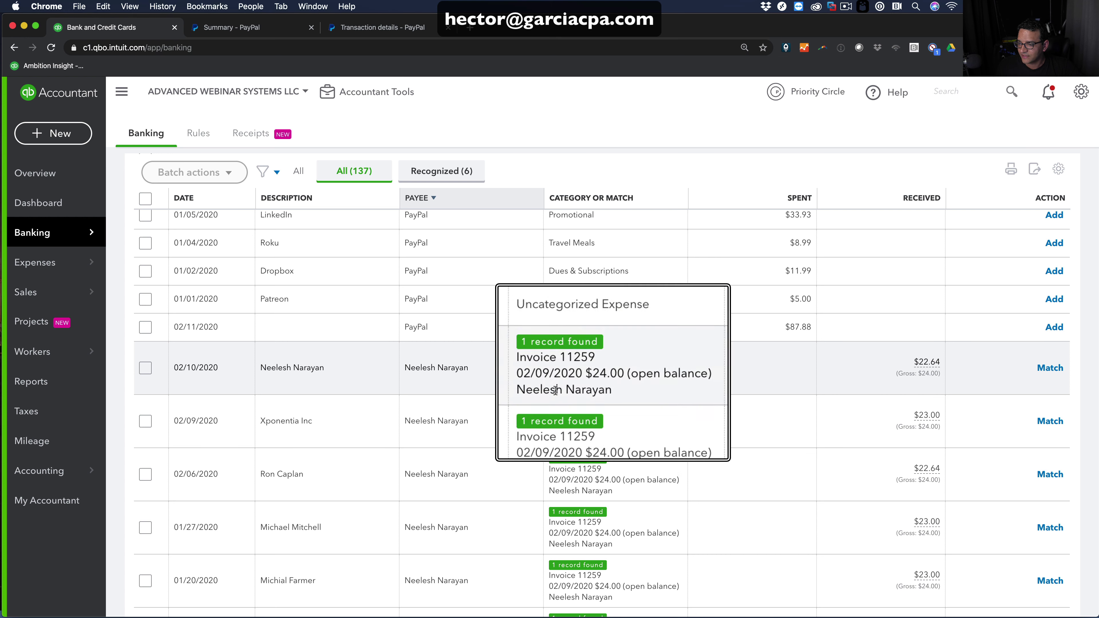
{"action": "left_click", "coordinate": [608, 384]}
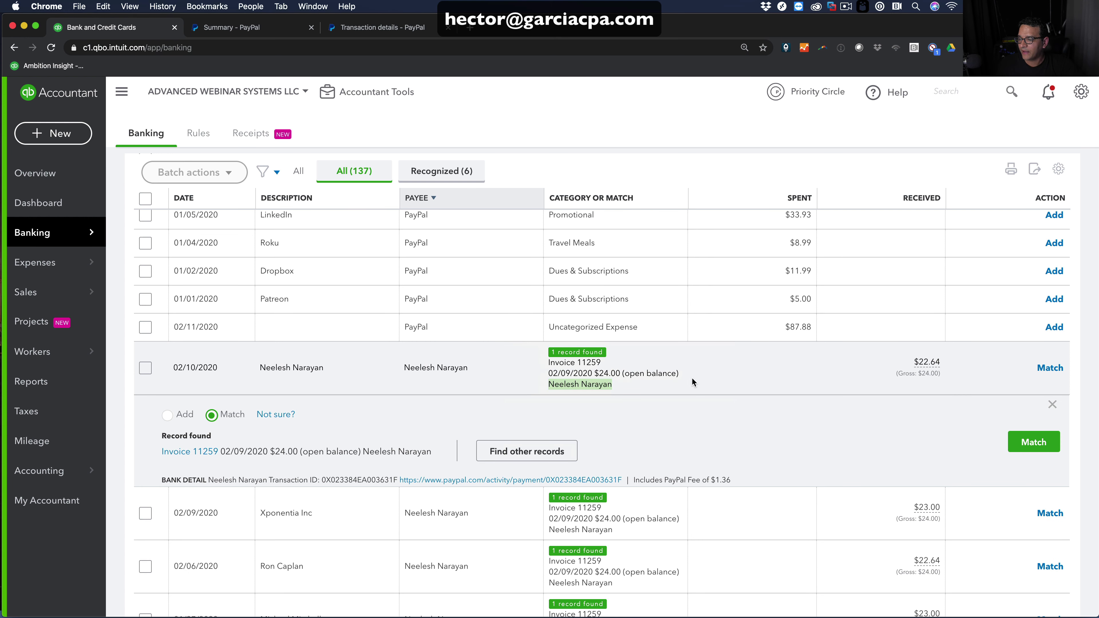
- Match the 02/10/2020 PayPal payment to open invoice 11259
{"action": "left_click", "coordinate": [1051, 369]}
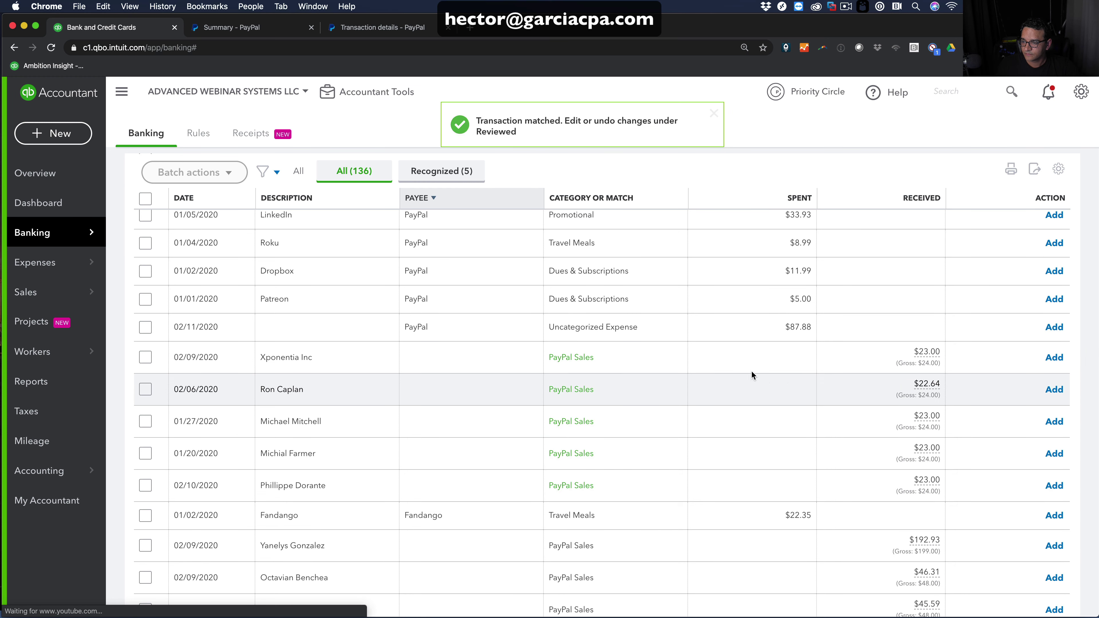
{"action": "scroll", "coordinate": [746, 382], "scroll_direction": "down", "scroll_amount": 5}
{"action": "scroll", "coordinate": [745, 385], "scroll_direction": "down", "scroll_amount": 3}
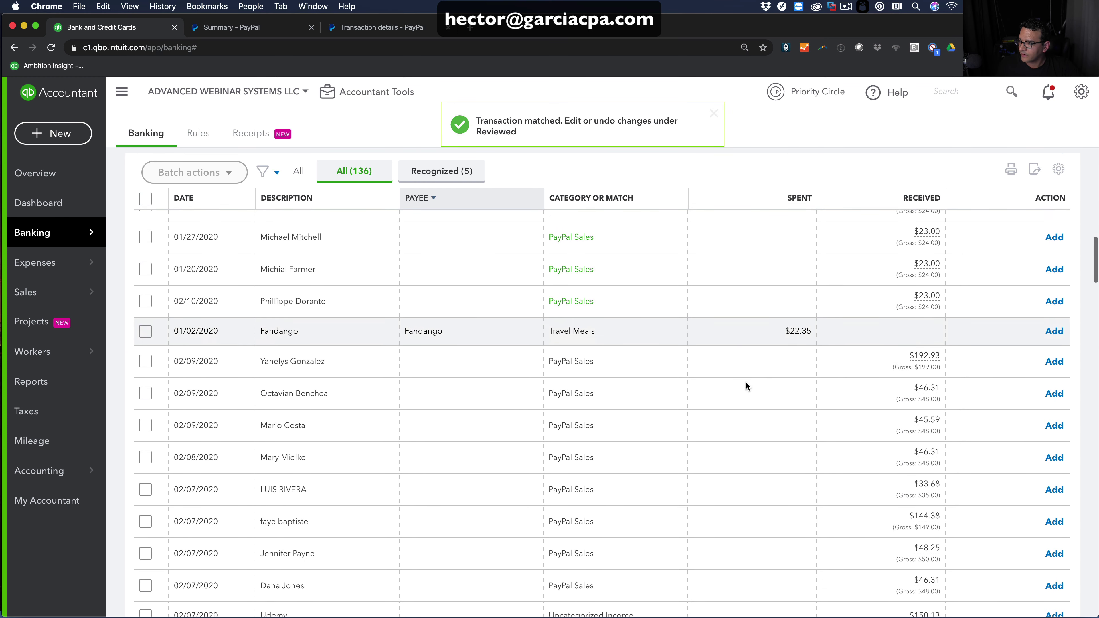
{"action": "scroll", "coordinate": [748, 383], "scroll_direction": "down", "scroll_amount": 1}
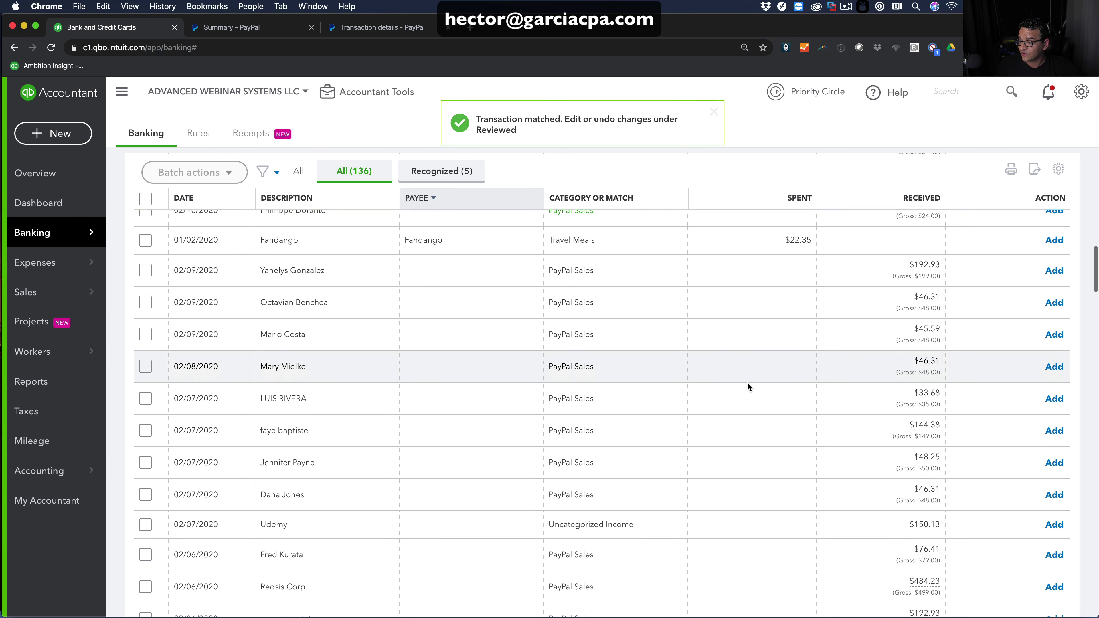
- Expand the 02/07/2020 $144.38 PayPal payment to review it as a Sales Receipt
{"action": "right_click", "coordinate": [909, 429]}
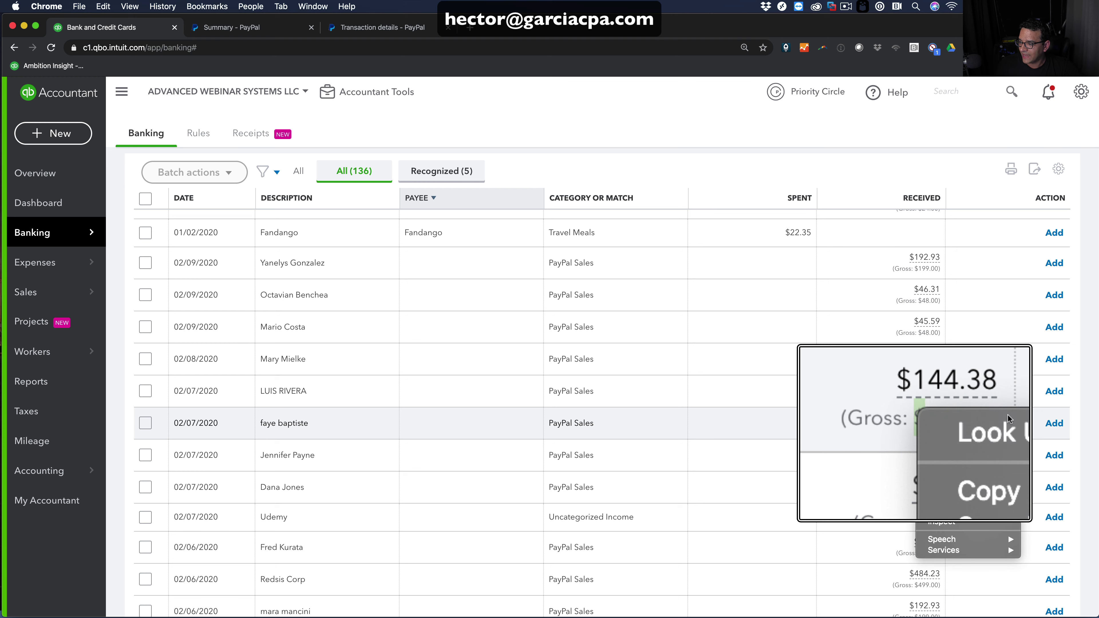
{"action": "key", "text": "Escape"}
{"action": "left_click", "coordinate": [909, 429]}
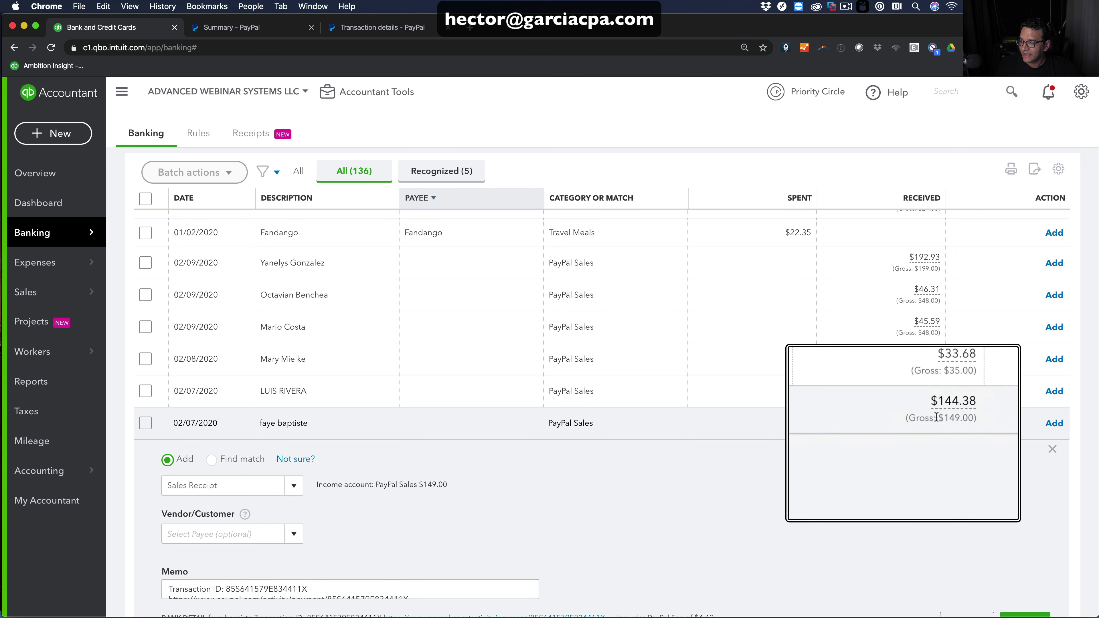
{"action": "scroll", "coordinate": [304, 420], "scroll_direction": "down", "scroll_amount": 8}
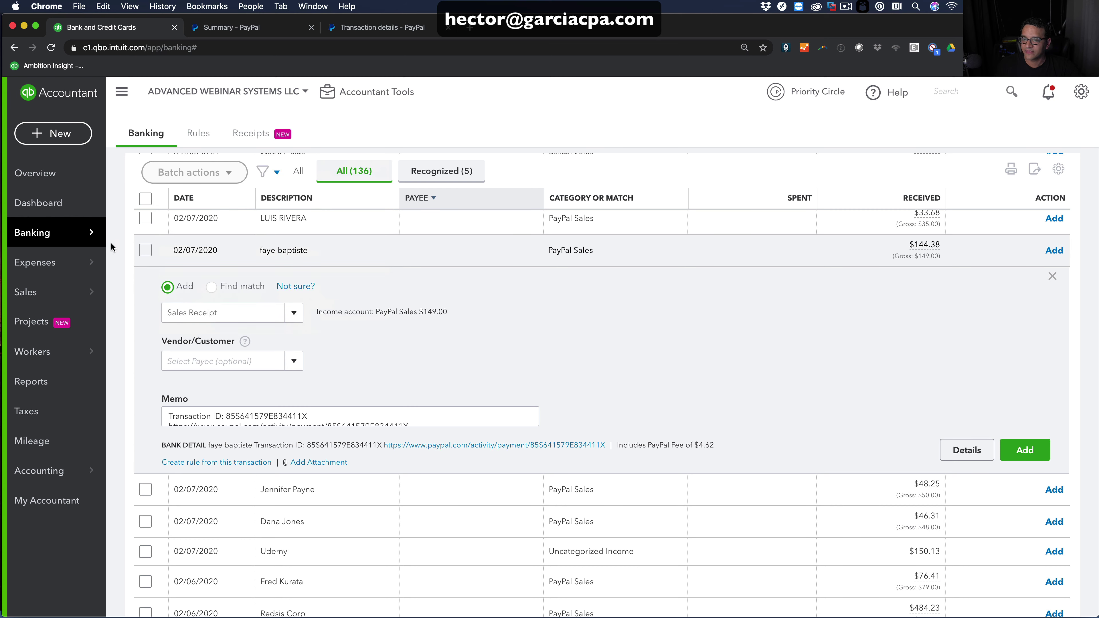
- Start a new invoice from the dashboard and try adding the typed customer name as a new customer
{"action": "left_click", "coordinate": [46, 208]}
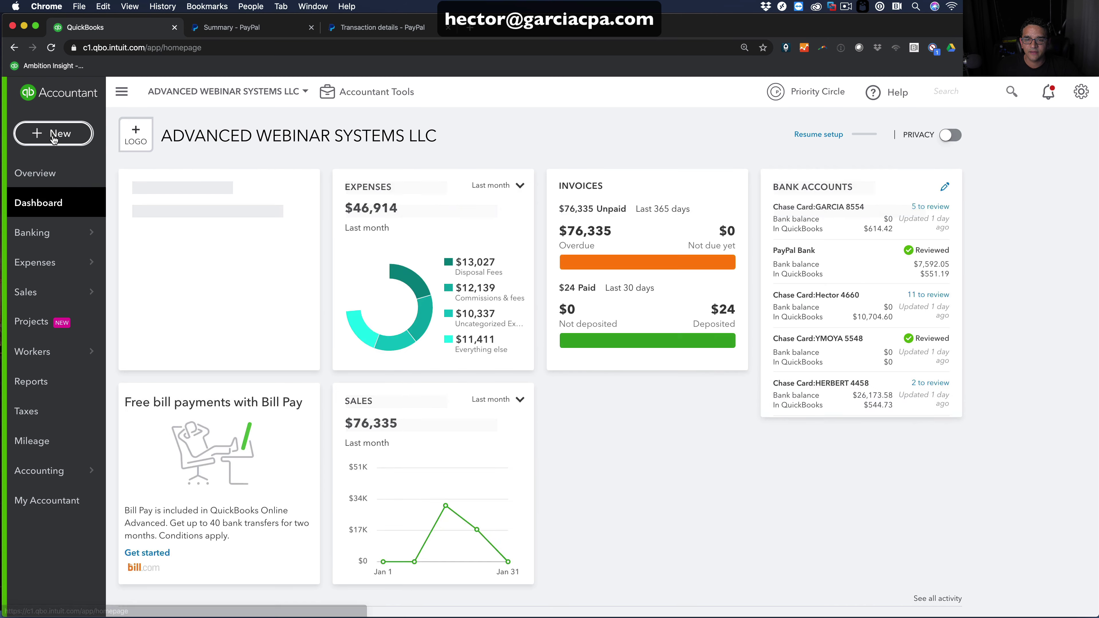
{"action": "left_click", "coordinate": [56, 134]}
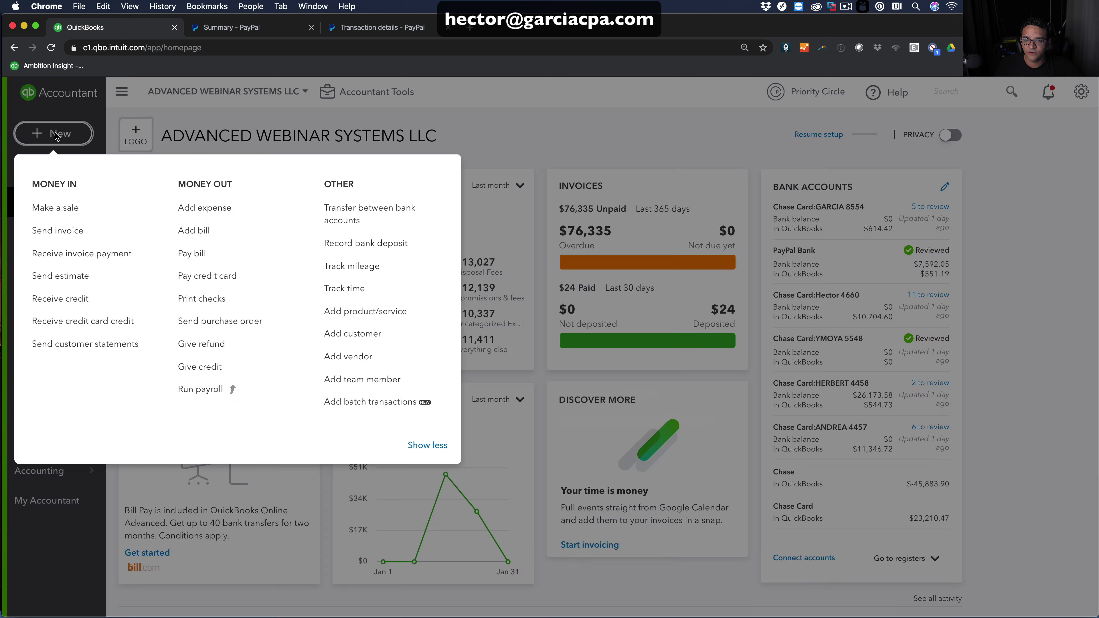
{"action": "left_click", "coordinate": [66, 230]}
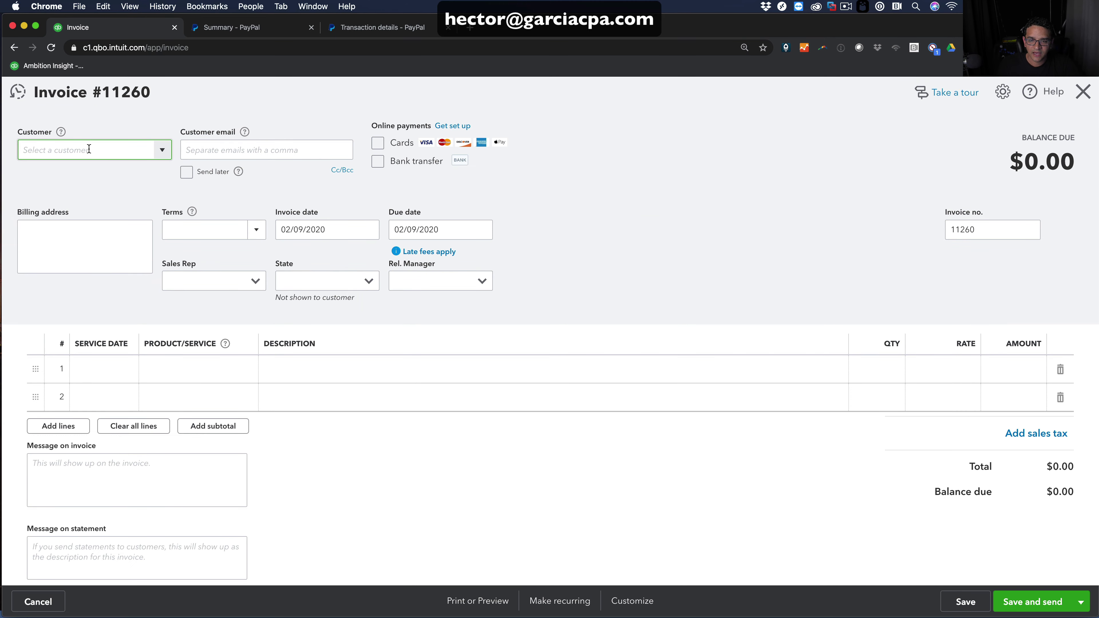
{"action": "type", "text": "Hector Garcia"}
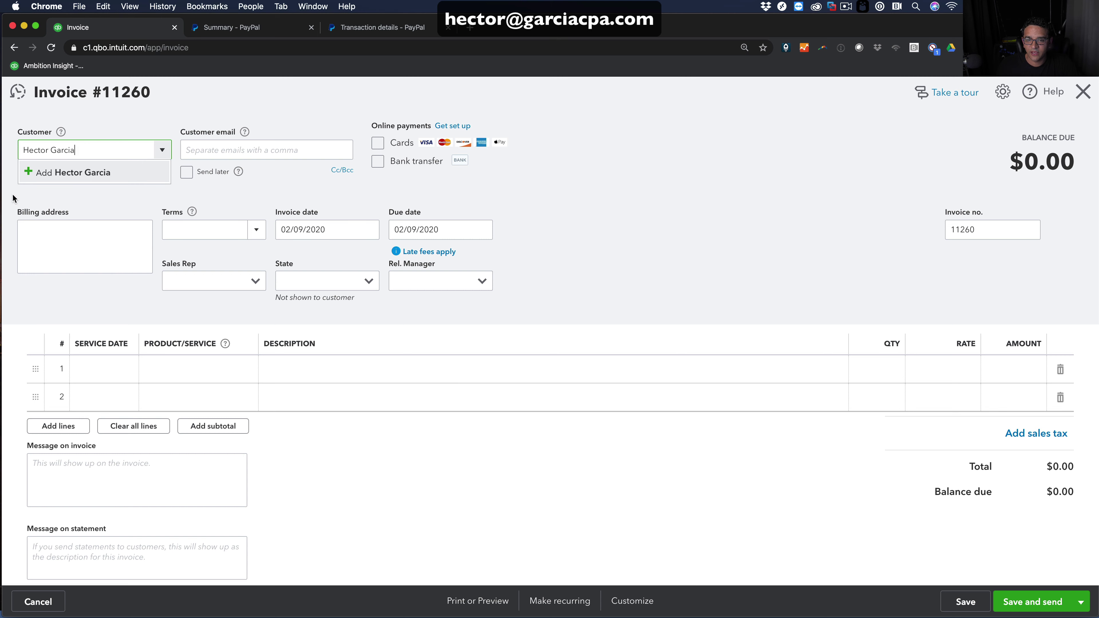
{"action": "left_click", "coordinate": [103, 173]}
{"action": "left_click", "coordinate": [187, 263]}
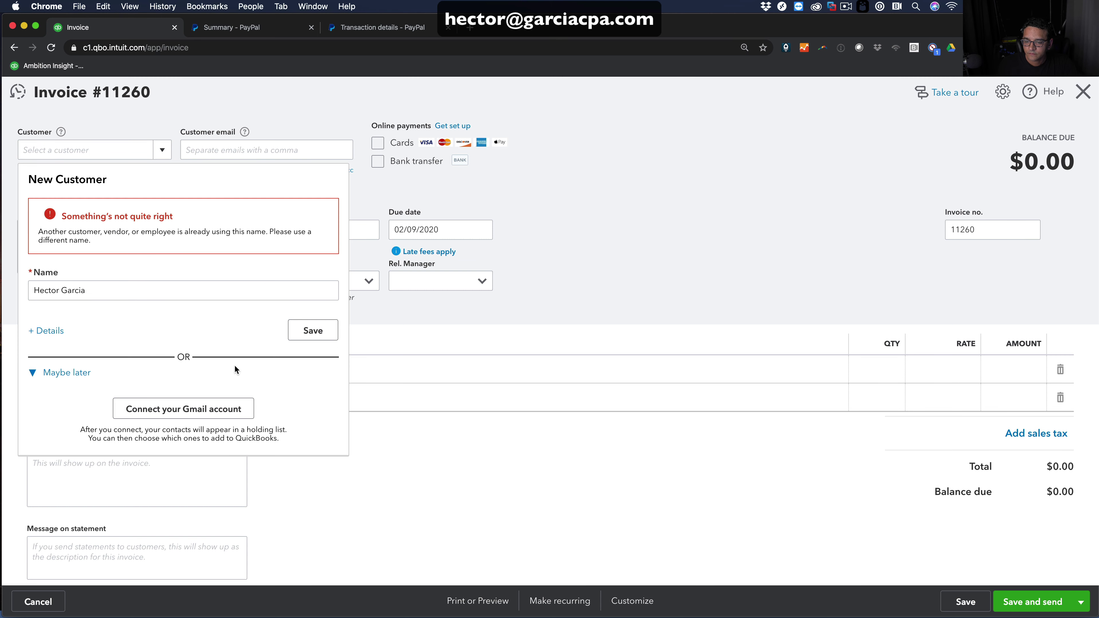
- Append ' G' to the duplicate customer name and save the customer
{"action": "triple_click", "coordinate": [131, 297]}
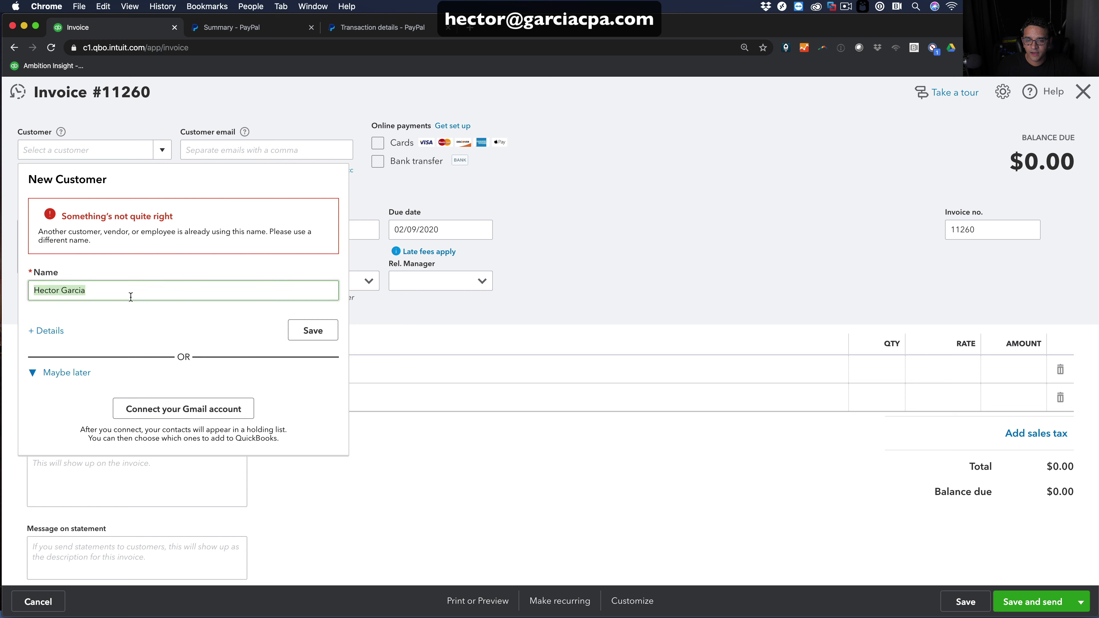
{"action": "left_click", "coordinate": [132, 295]}
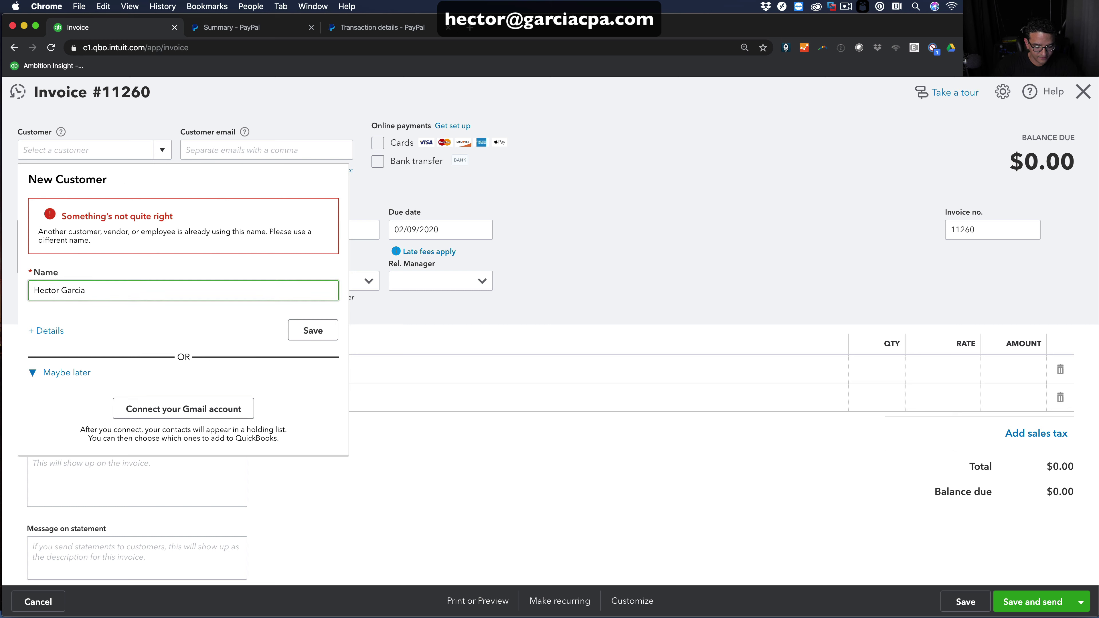
{"action": "type", "text": "G"}
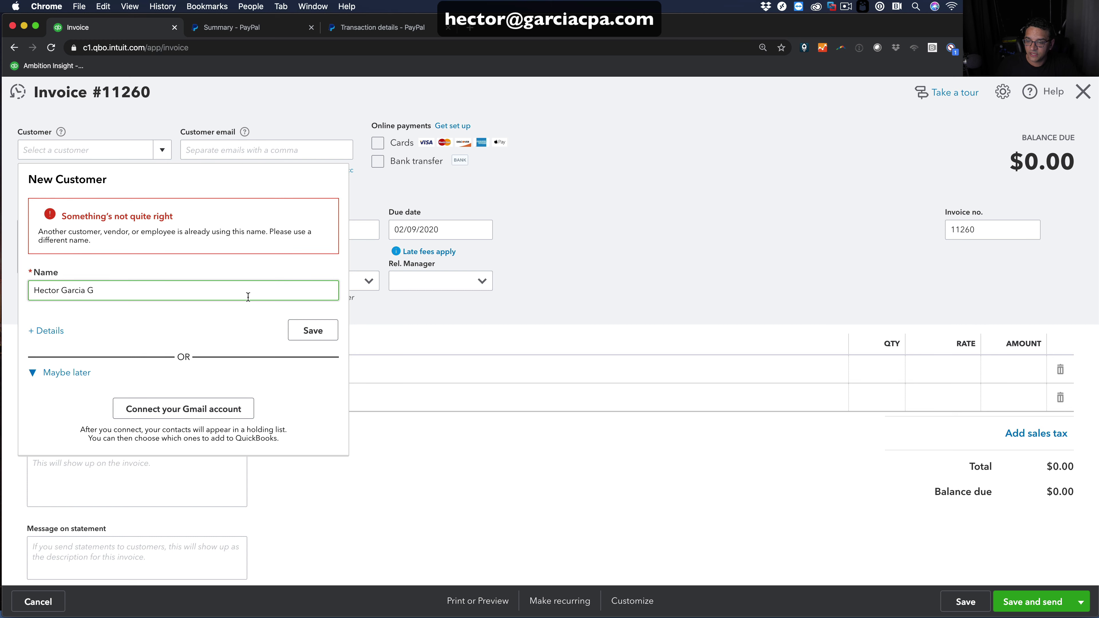
{"action": "left_click", "coordinate": [303, 330]}
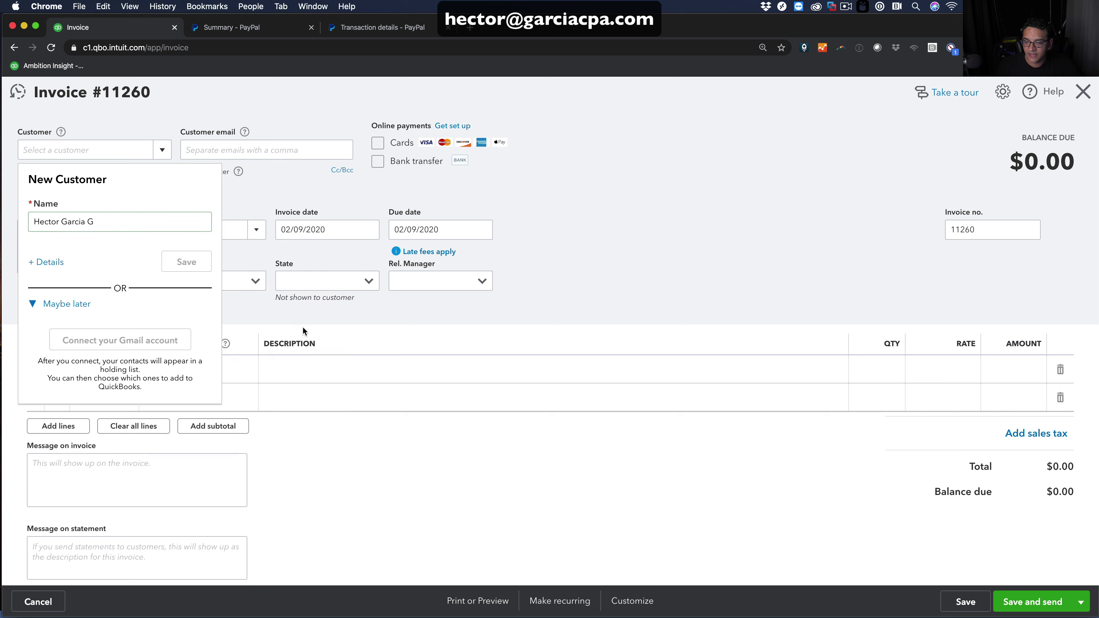
- Bill line 1 of invoice 11260 as Hours at a $149 rate
{"action": "left_click", "coordinate": [241, 369]}
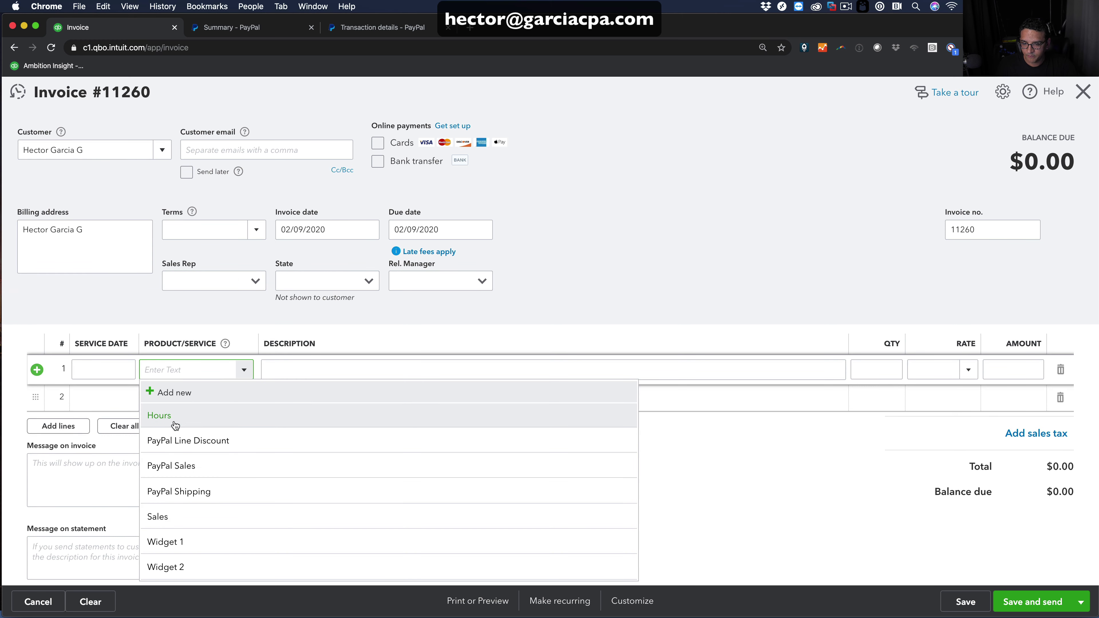
{"action": "left_click", "coordinate": [159, 416]}
{"action": "left_click", "coordinate": [963, 371]}
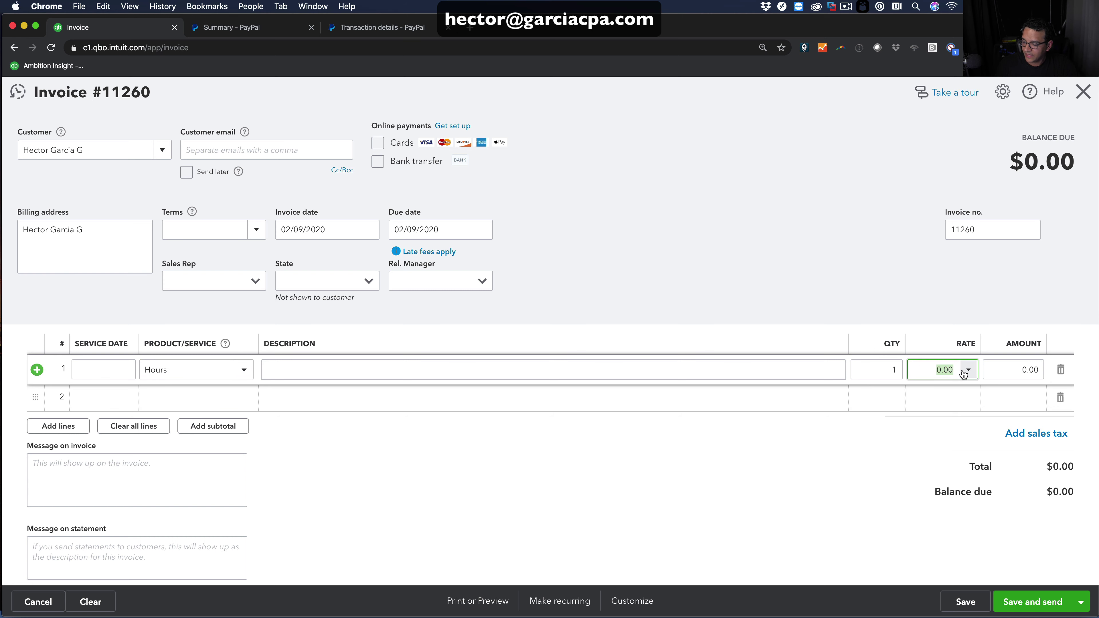
{"action": "type", "text": "149"}
{"action": "left_click", "coordinate": [1007, 369]}
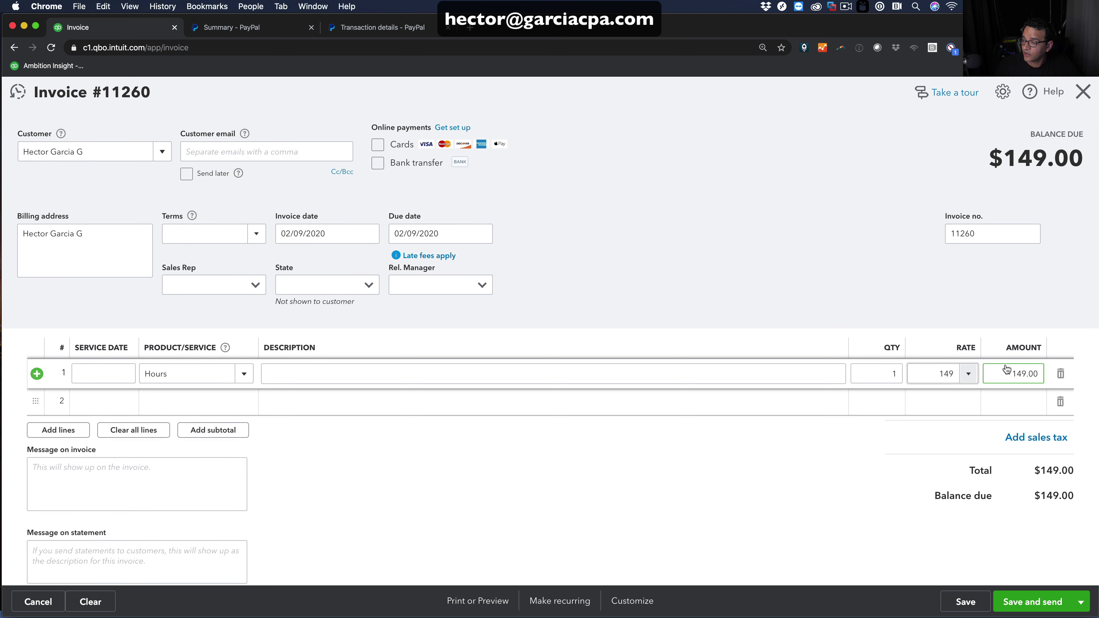
- Date invoice 11260 02/01/2020, then save and close it
{"action": "left_click", "coordinate": [341, 239]}
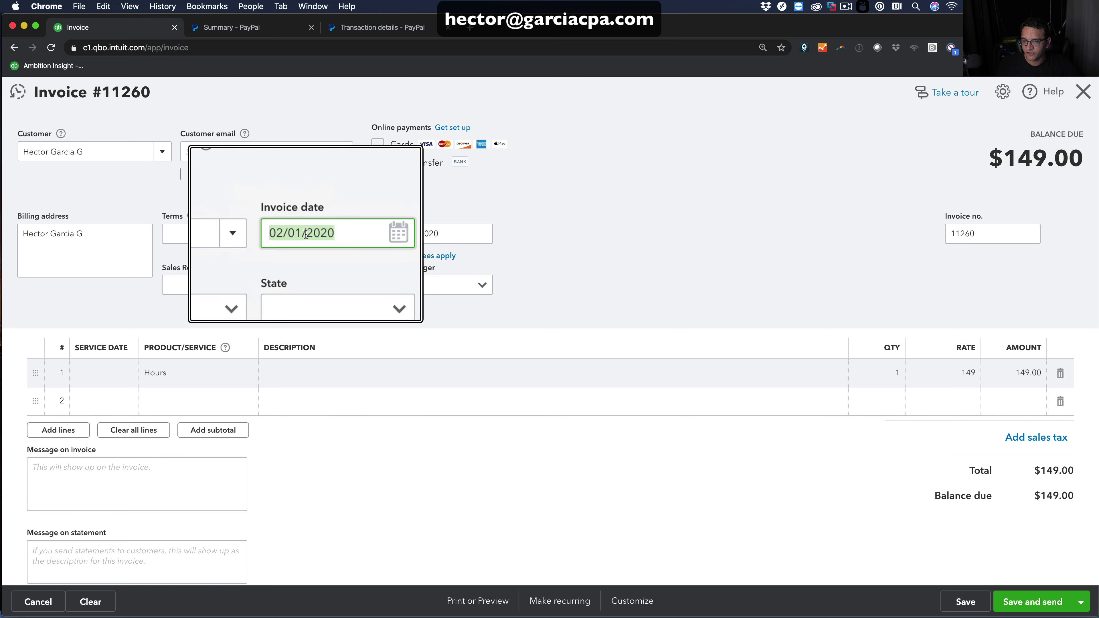
{"action": "left_click", "coordinate": [971, 603]}
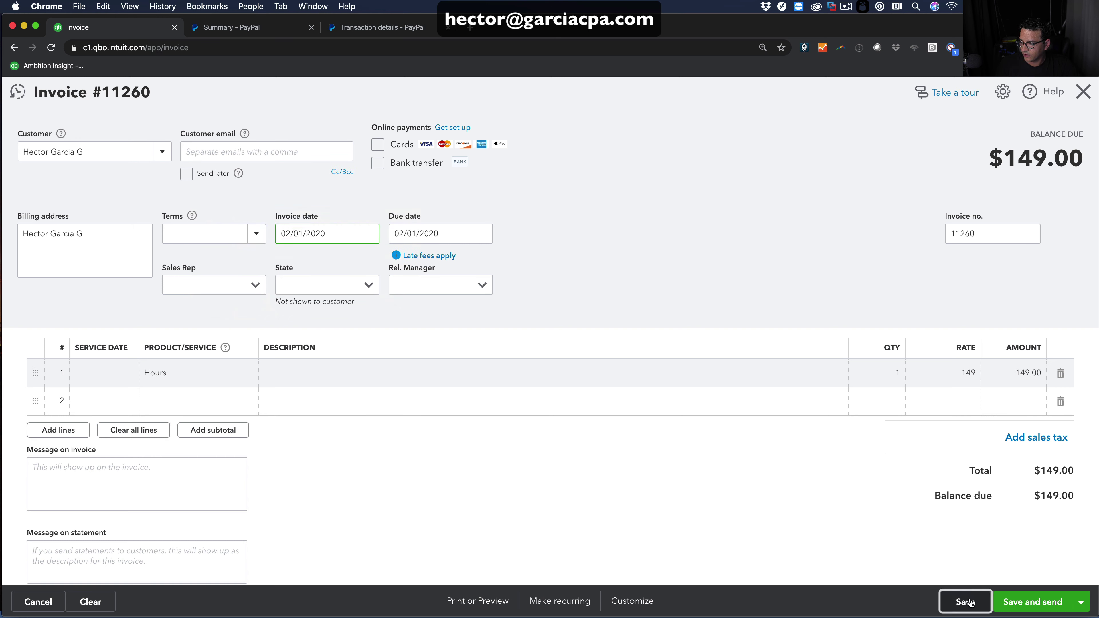
{"action": "left_click", "coordinate": [1084, 92]}
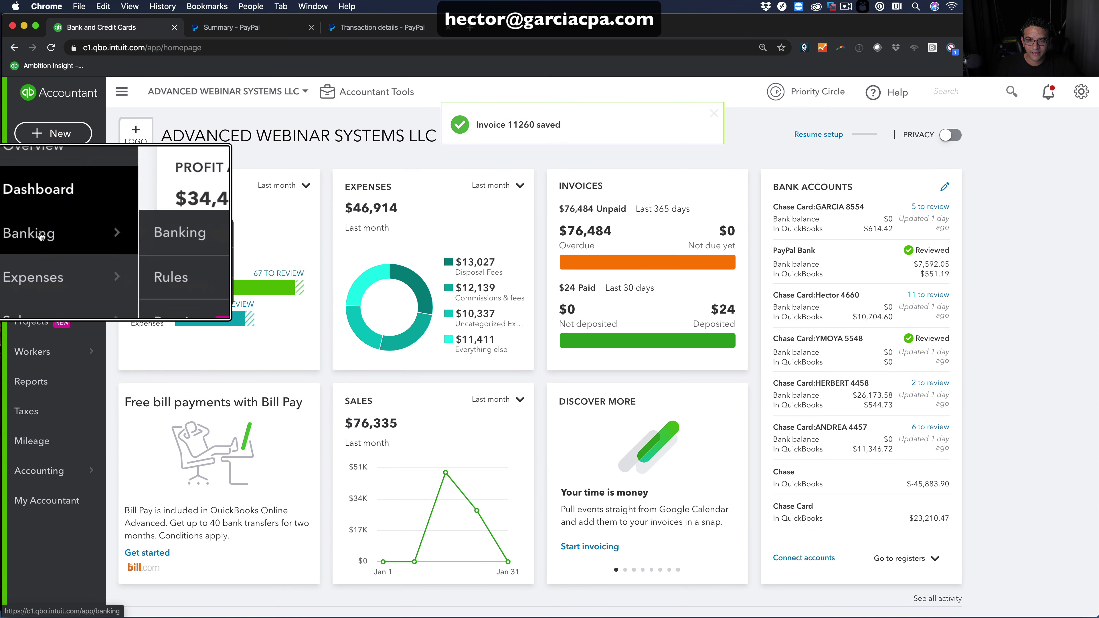
- Go back to the Banking feed and review the 02/07 PayPal payment's suggested match to invoice 11260
{"action": "left_click", "coordinate": [41, 234]}
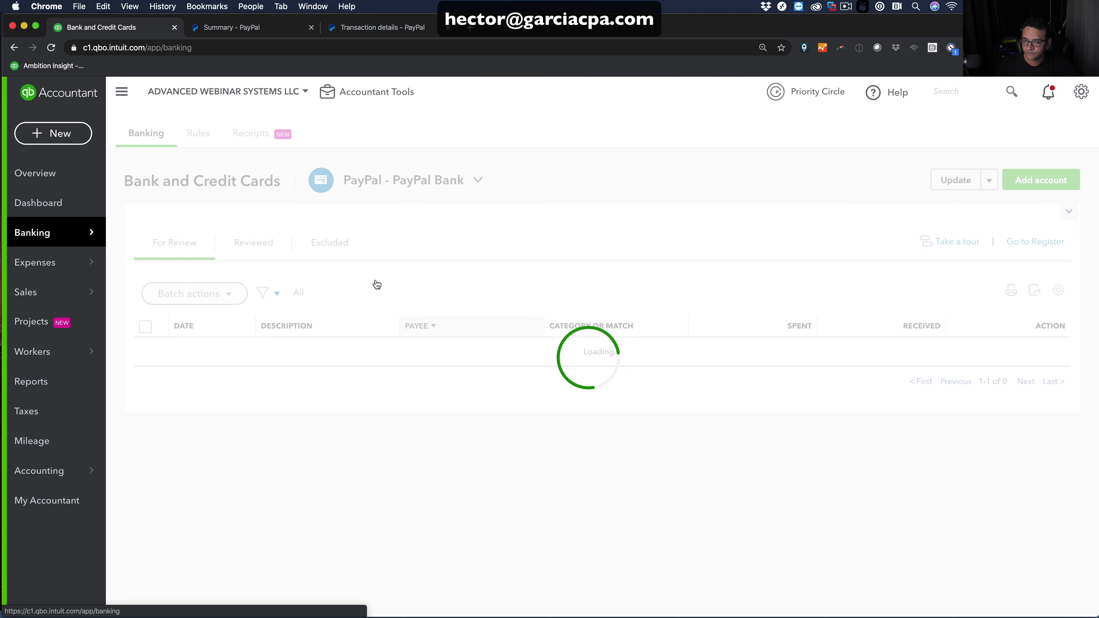
{"action": "scroll", "coordinate": [478, 332], "scroll_direction": "down", "scroll_amount": 10}
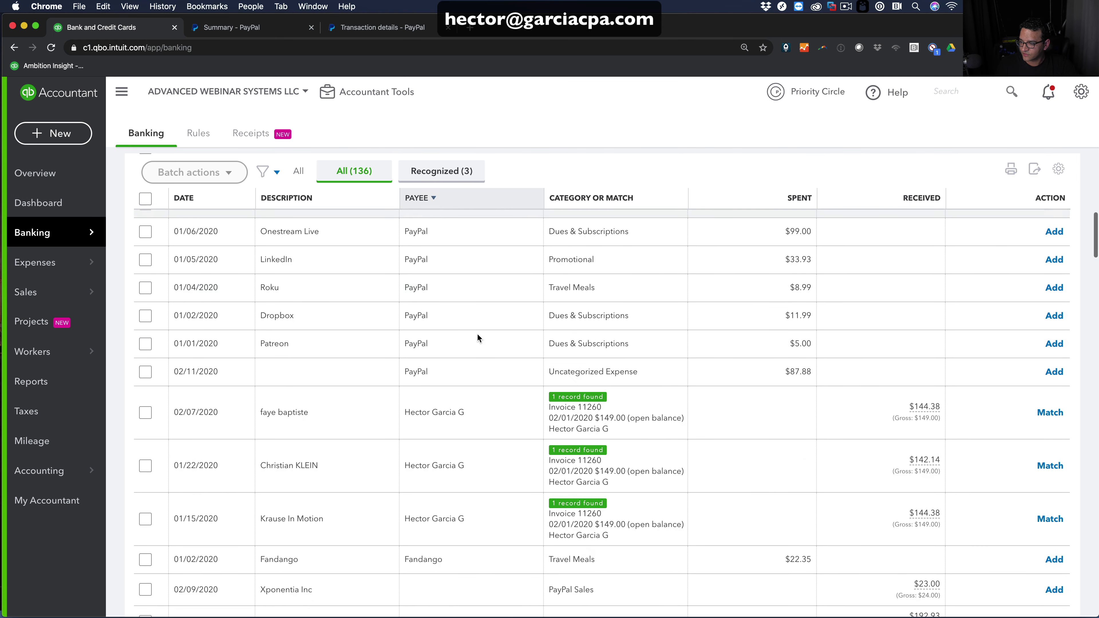
{"action": "scroll", "coordinate": [477, 334], "scroll_direction": "down", "scroll_amount": 1}
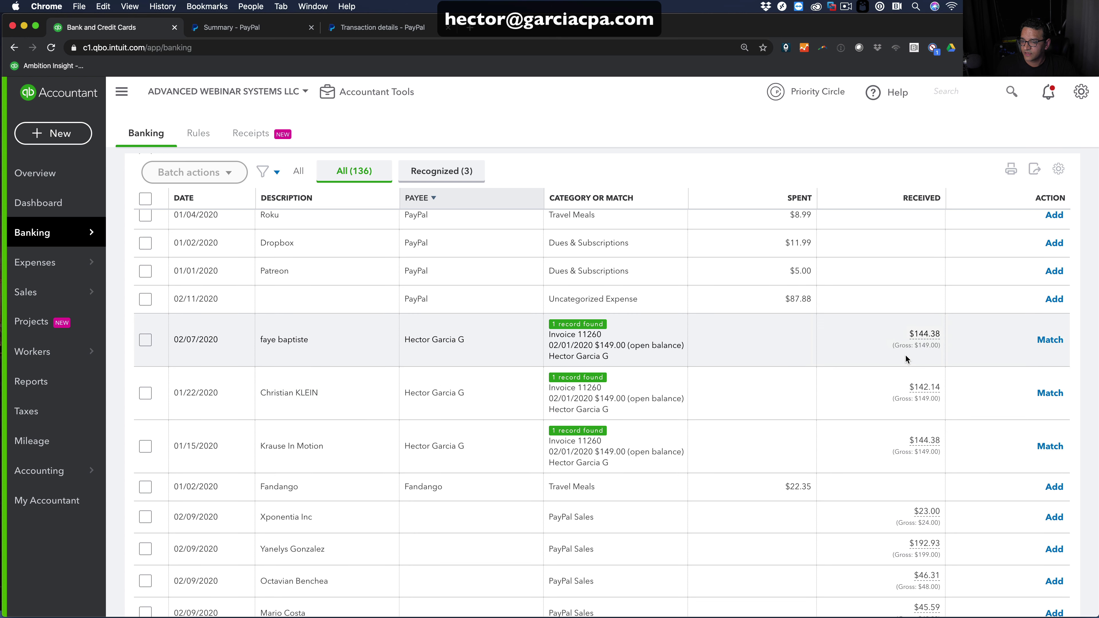
{"action": "mouse_move", "coordinate": [919, 403]}
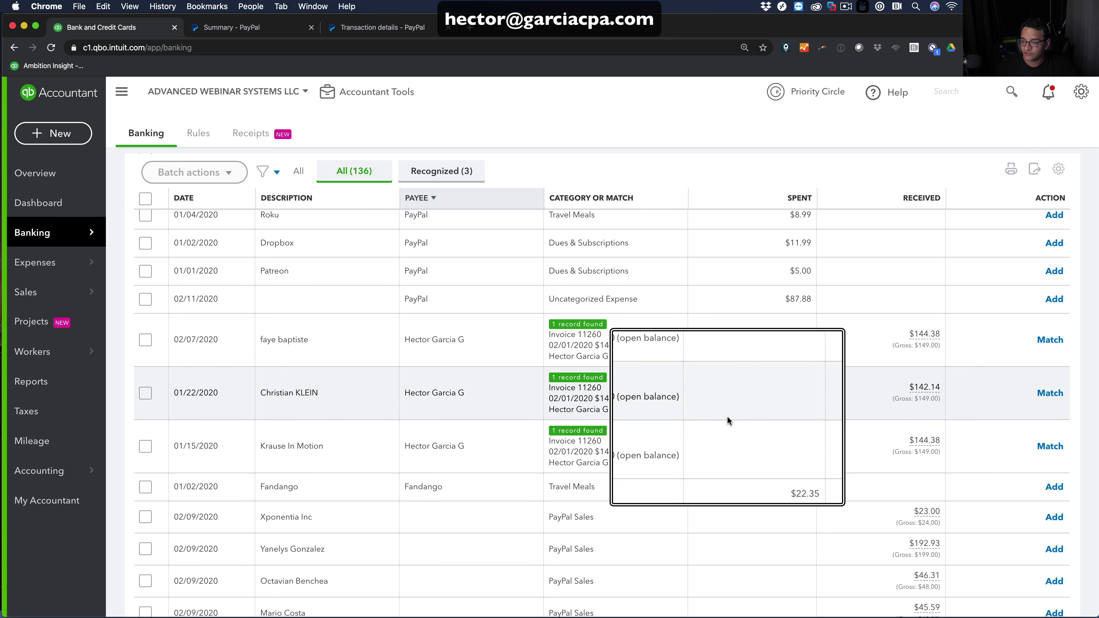
{"action": "mouse_move", "coordinate": [917, 336]}
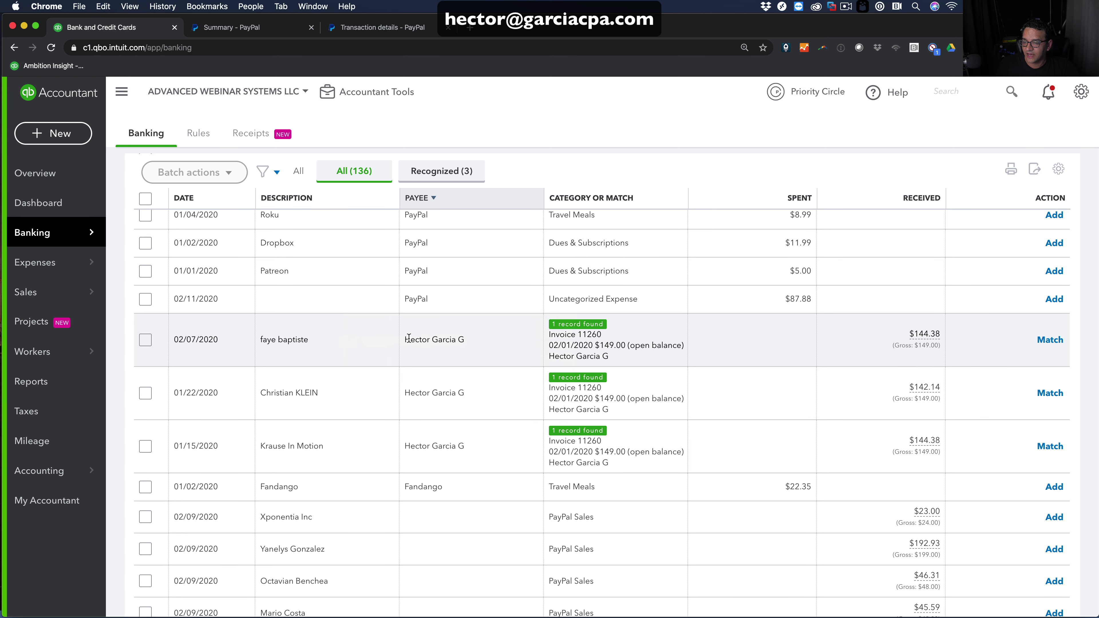
{"action": "left_click_drag", "start_coordinate": [408, 338], "coordinate": [465, 342]}
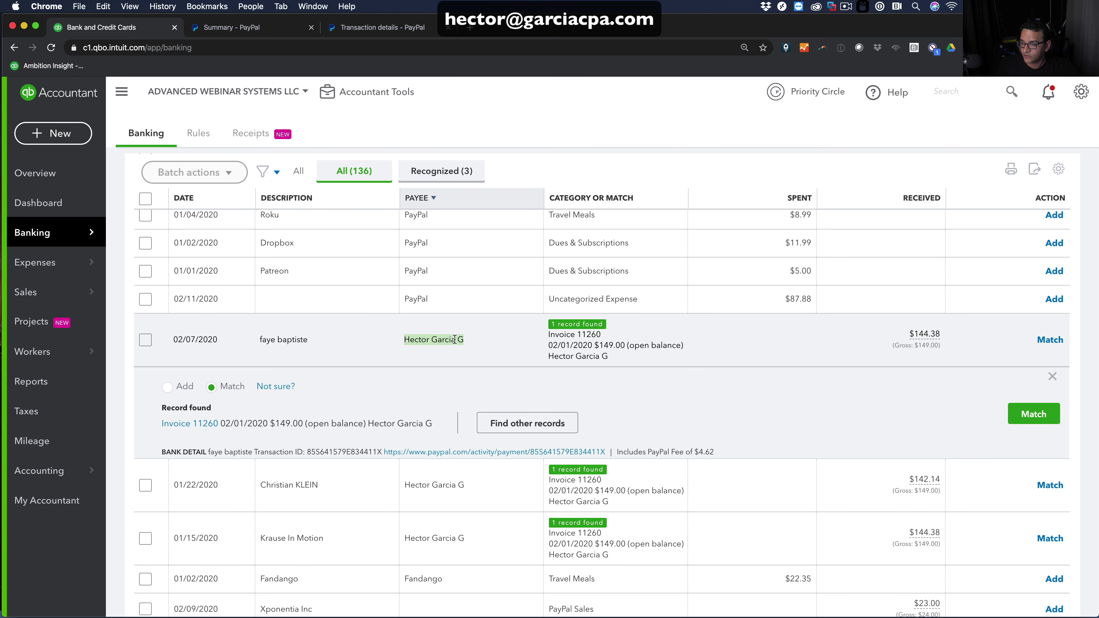
{"action": "left_click", "coordinate": [561, 353]}
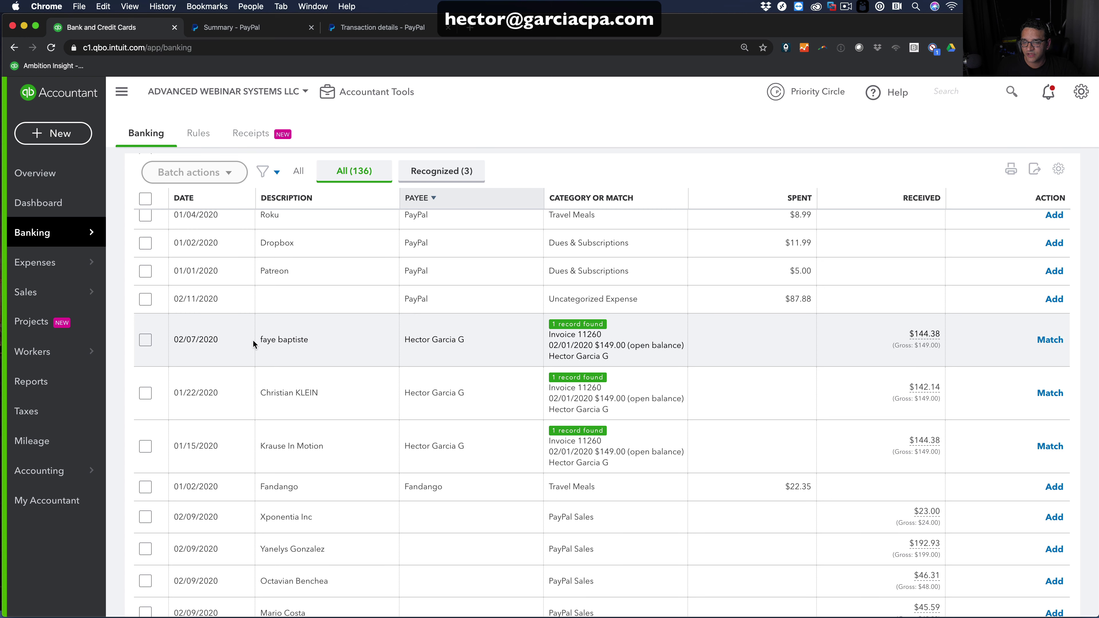
- Close the 02/07 row and match the 01/15/2020 $144.38 deposit to invoice 11260
{"action": "left_click_drag", "start_coordinate": [261, 340], "coordinate": [307, 340]}
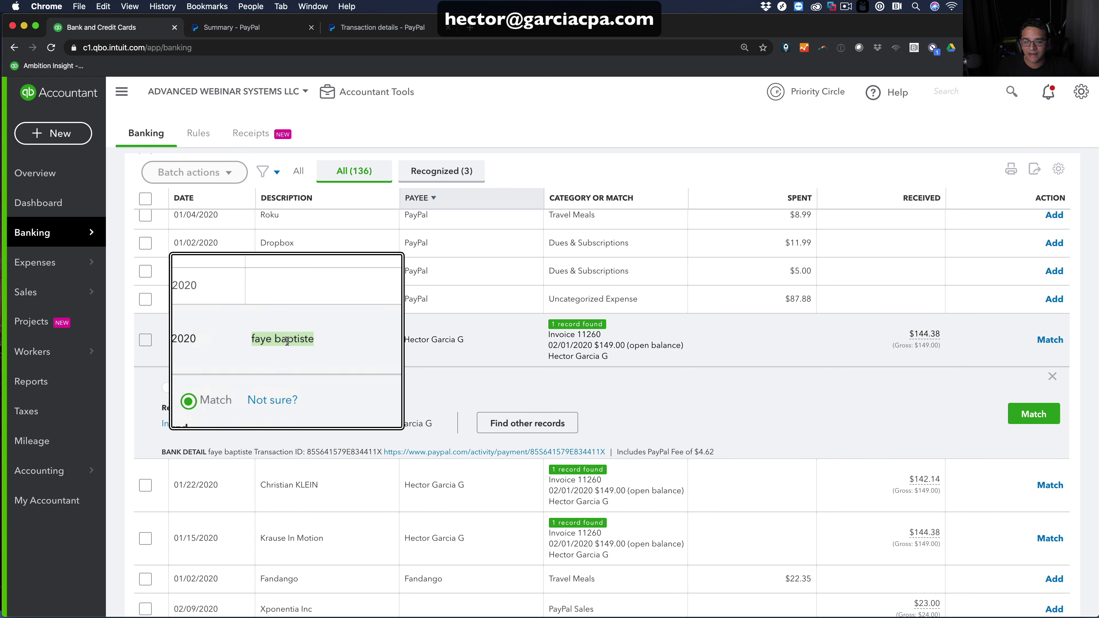
{"action": "left_click", "coordinate": [358, 344]}
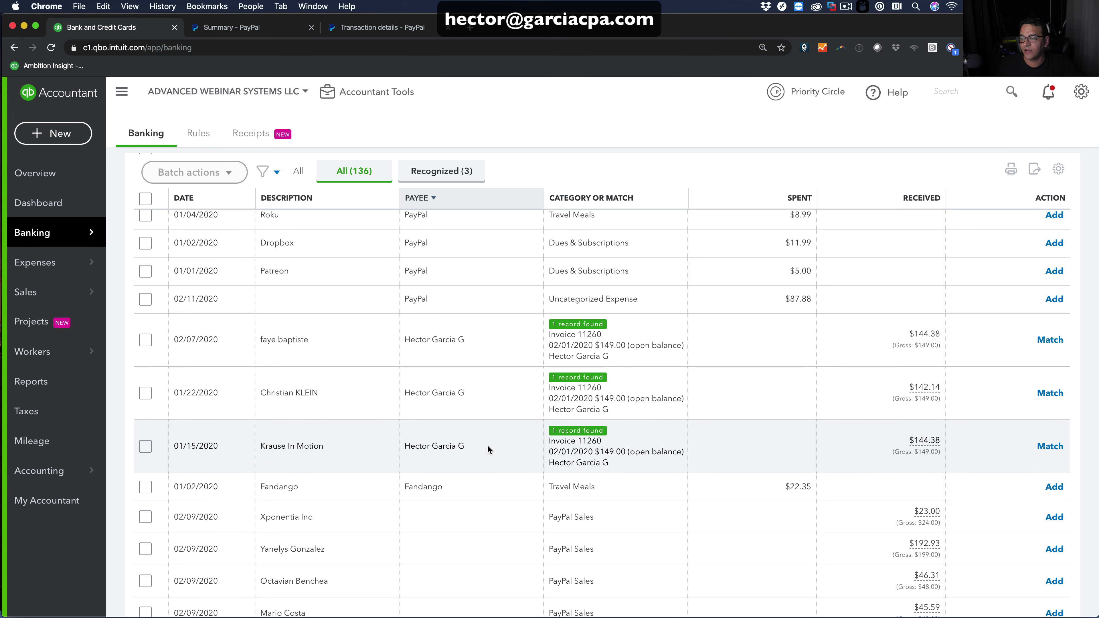
{"action": "left_click", "coordinate": [349, 438]}
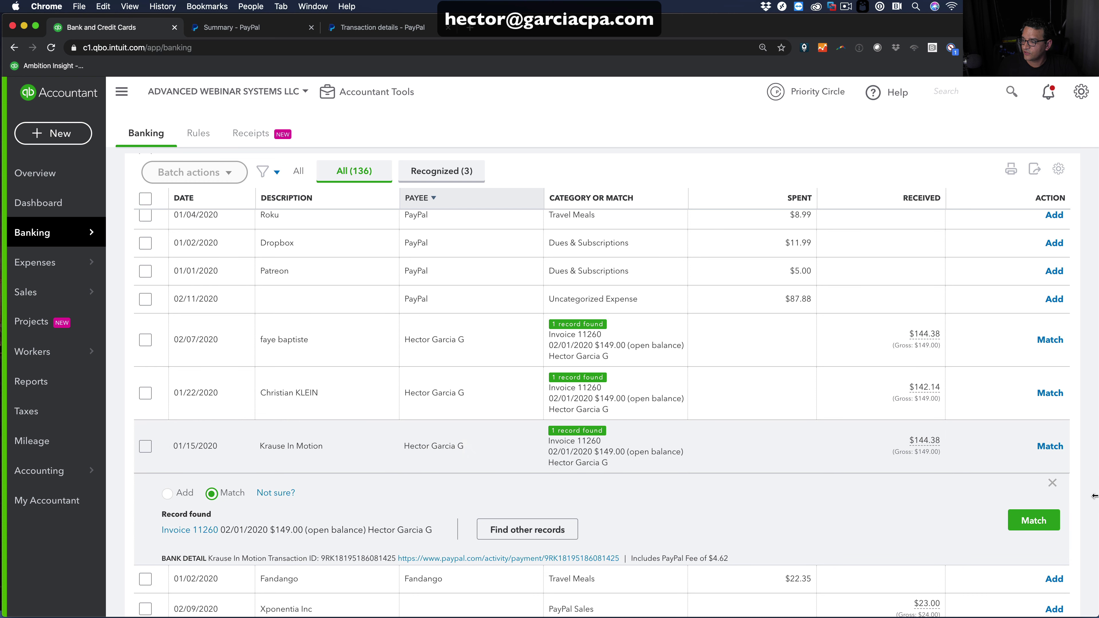
{"action": "left_click", "coordinate": [1034, 520]}
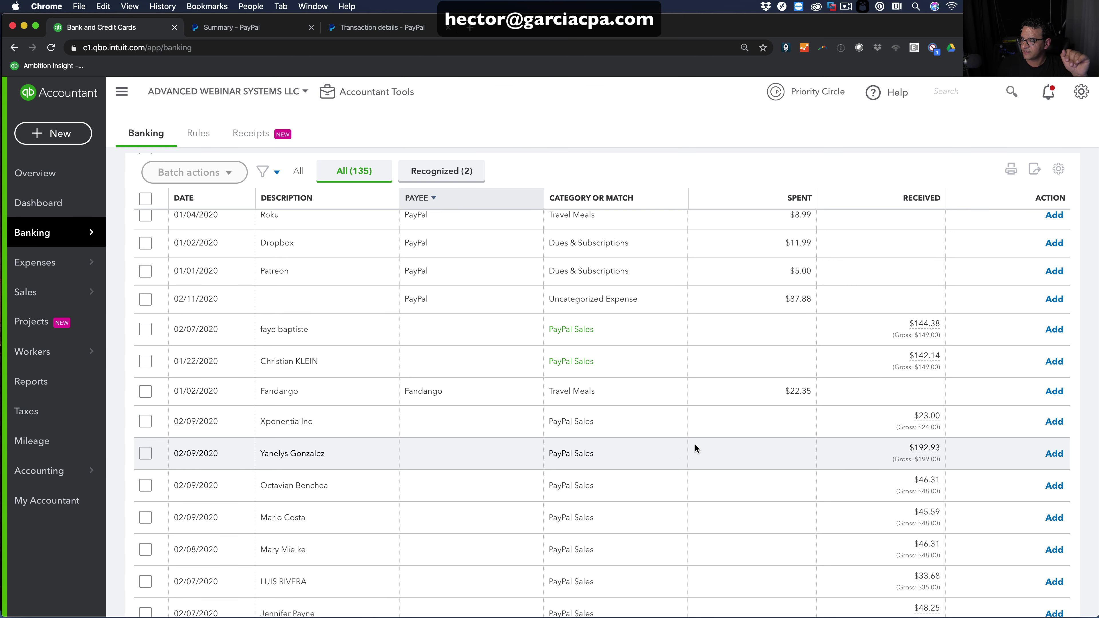
{"action": "scroll", "coordinate": [676, 451], "scroll_direction": "down", "scroll_amount": 1}
{"action": "scroll", "coordinate": [675, 447], "scroll_direction": "down", "scroll_amount": 5}
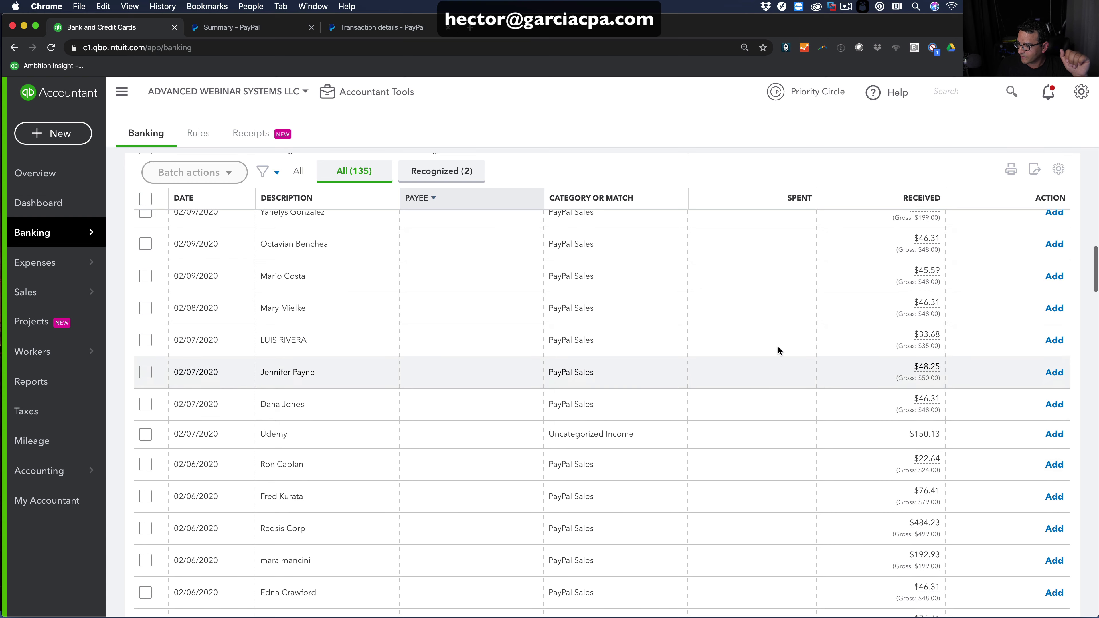
{"action": "scroll", "coordinate": [788, 411], "scroll_direction": "down", "scroll_amount": 5}
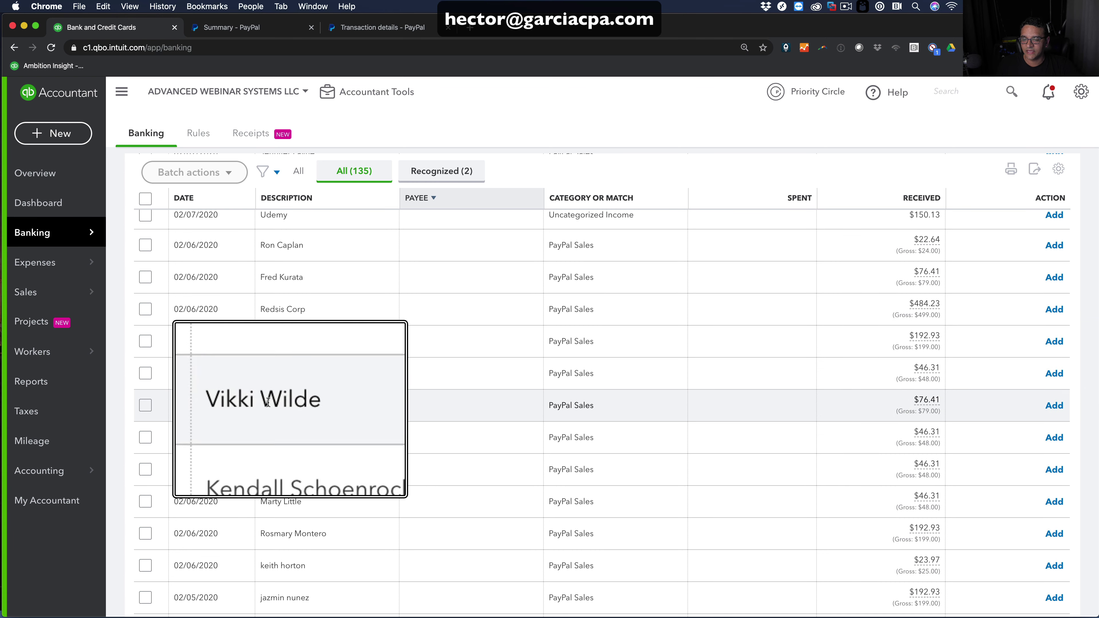
- Start a new sales receipt and add a new customer to it
{"action": "left_click", "coordinate": [49, 135]}
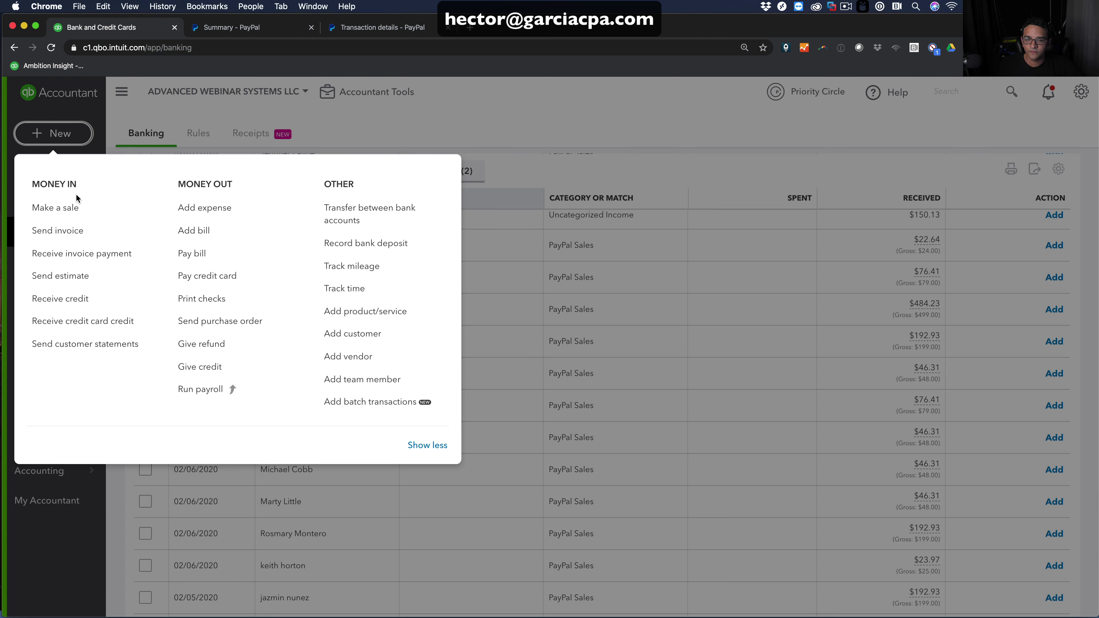
{"action": "left_click", "coordinate": [62, 211]}
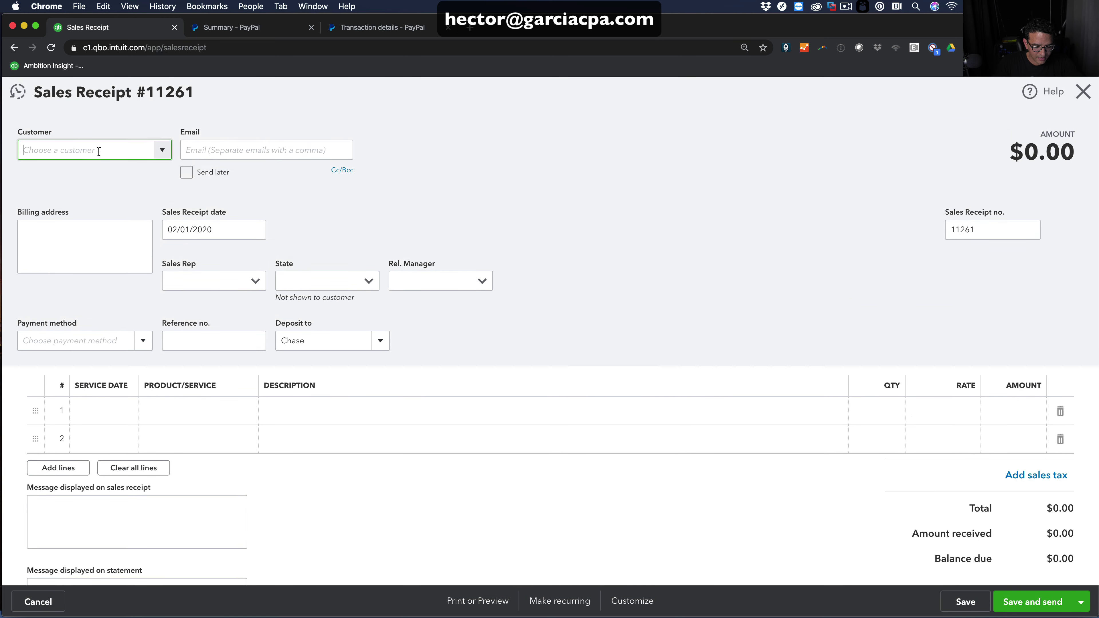
{"action": "type", "text": "Victoria Wild"}
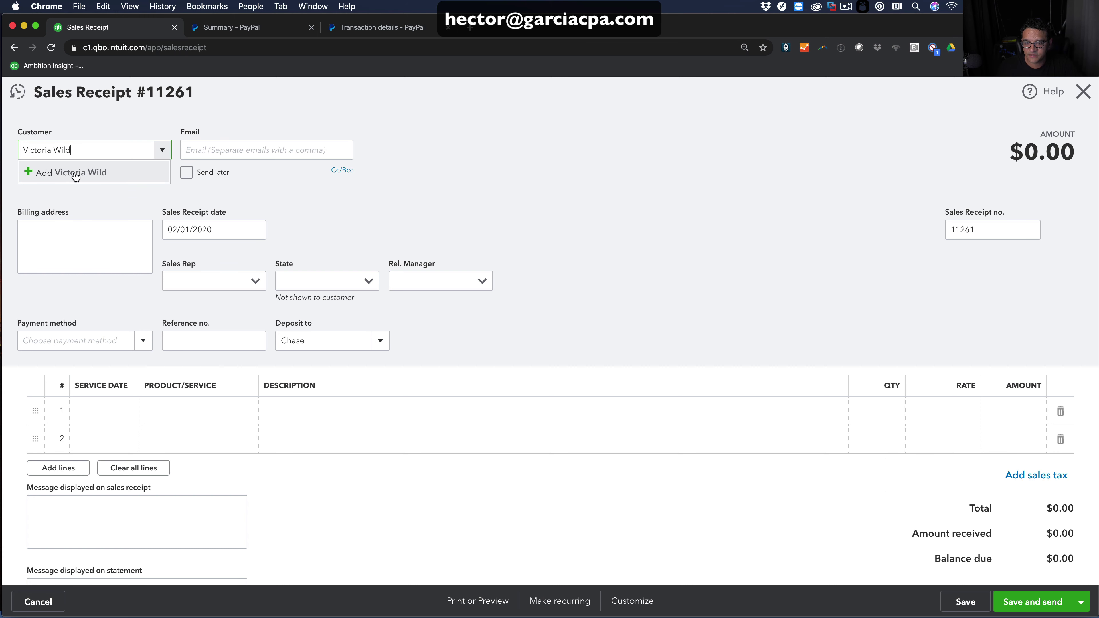
{"action": "left_click", "coordinate": [76, 175]}
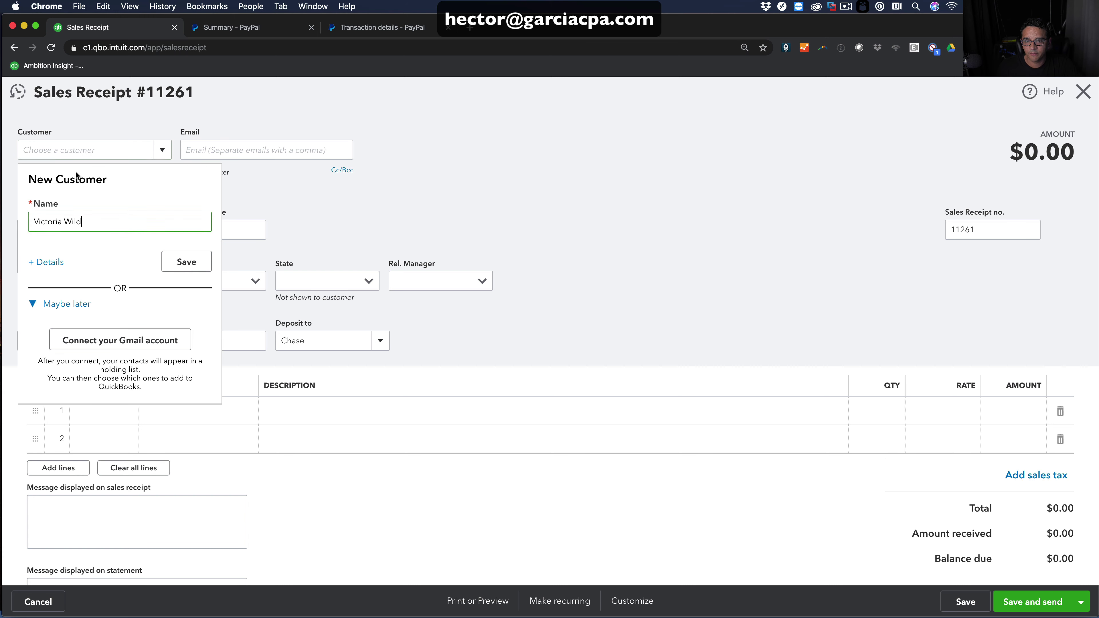
{"action": "left_click", "coordinate": [184, 259]}
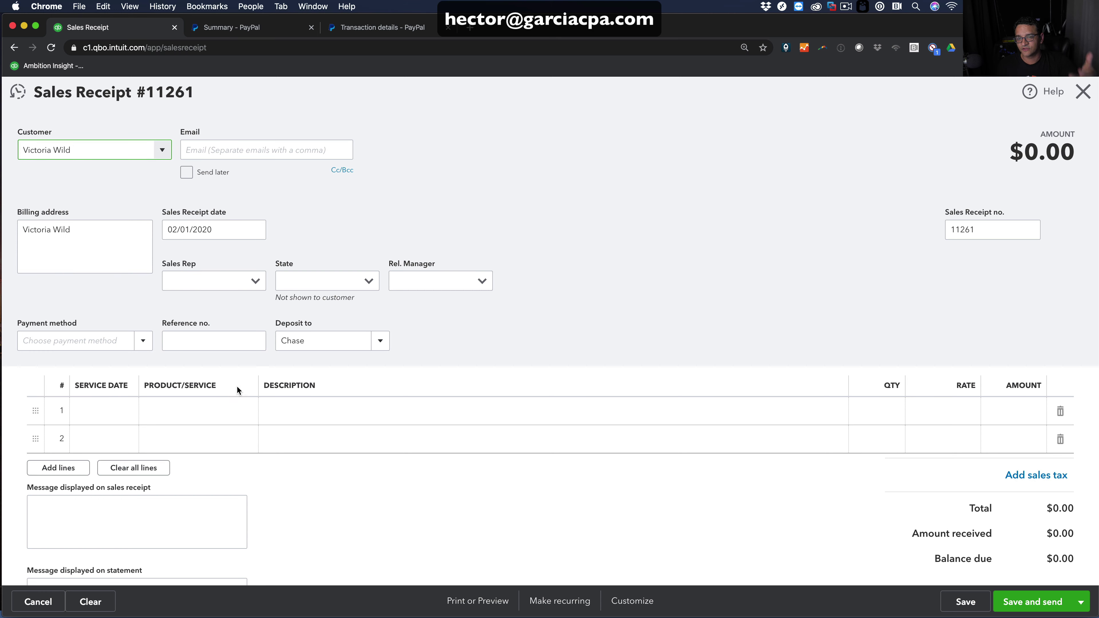
- Bill 79 of Widget 2 at a rate of 1 on line 1
{"action": "left_click", "coordinate": [241, 414]}
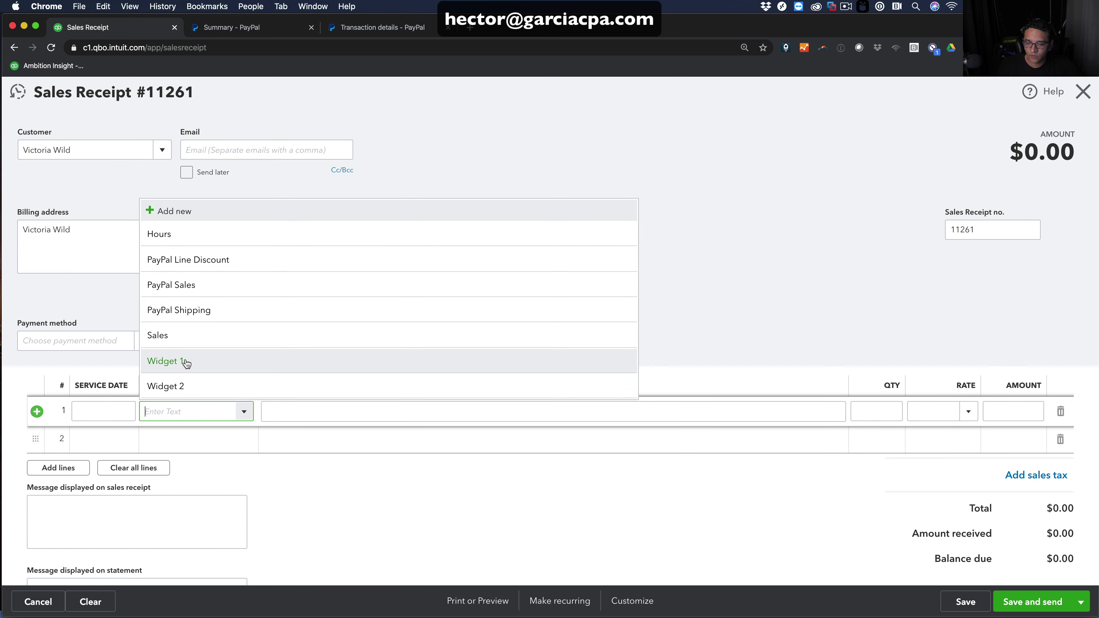
{"action": "left_click", "coordinate": [176, 385]}
{"action": "left_click", "coordinate": [892, 410]}
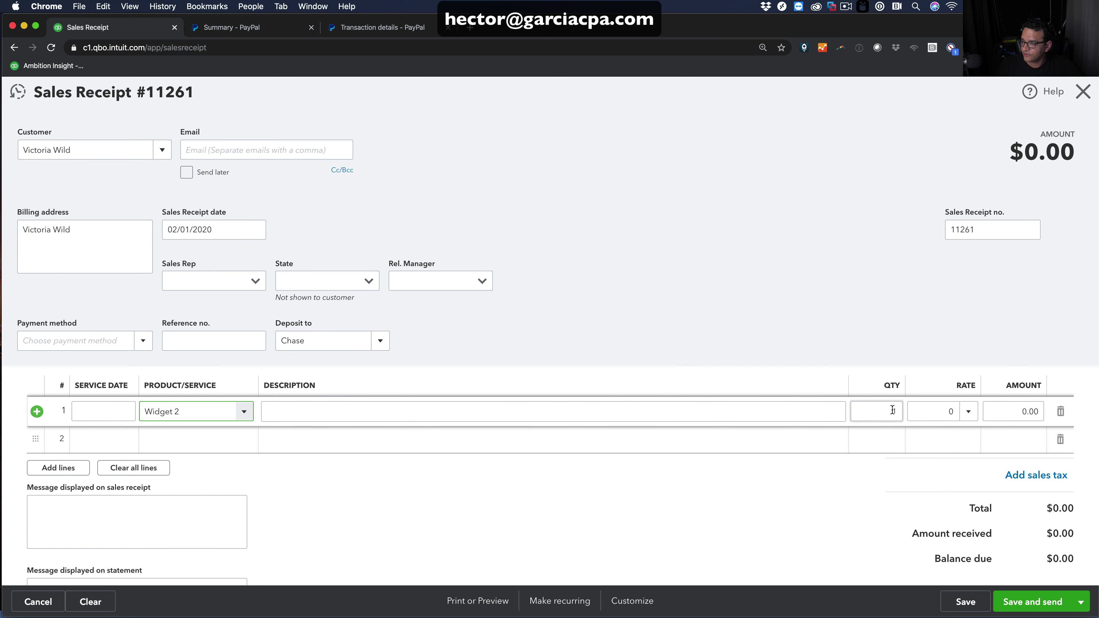
{"action": "left_click", "coordinate": [866, 409]}
{"action": "type", "text": "79"}
{"action": "key", "text": "Tab"}
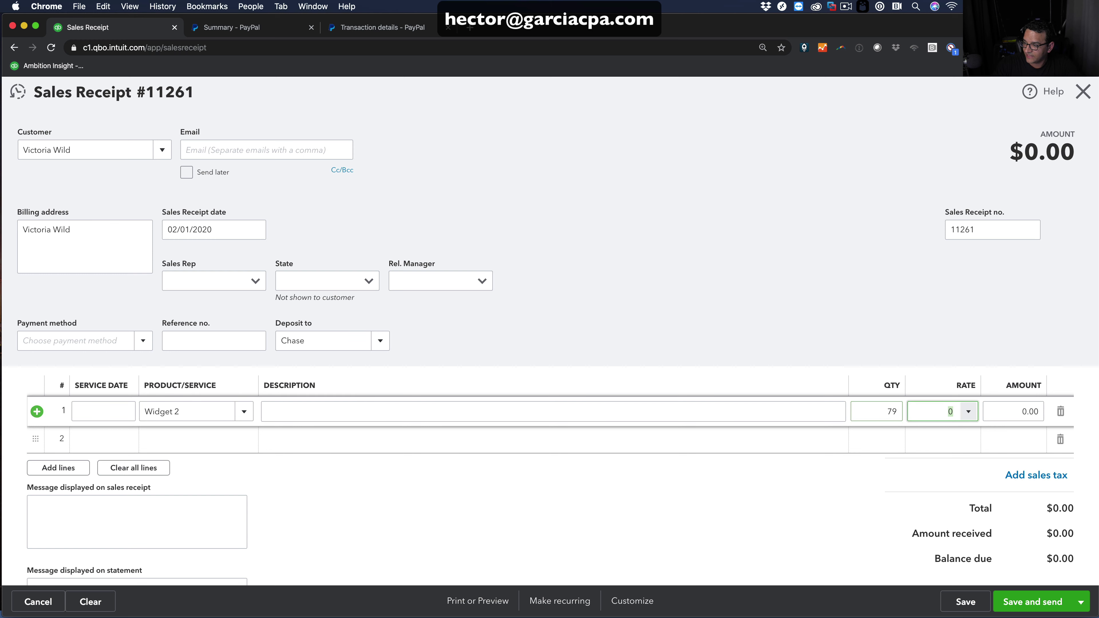
{"action": "key", "text": "Tab"}
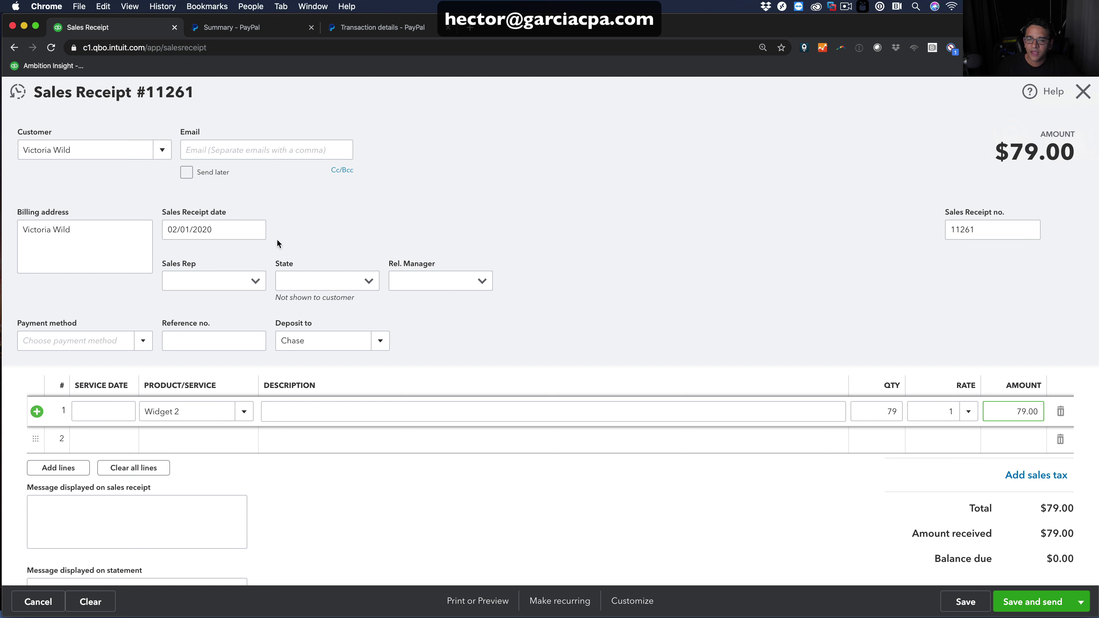
- Date the receipt 01/01/2020, deposit it to PayPal Bank, and save it
{"action": "left_click", "coordinate": [190, 228]}
{"action": "key", "text": "y"}
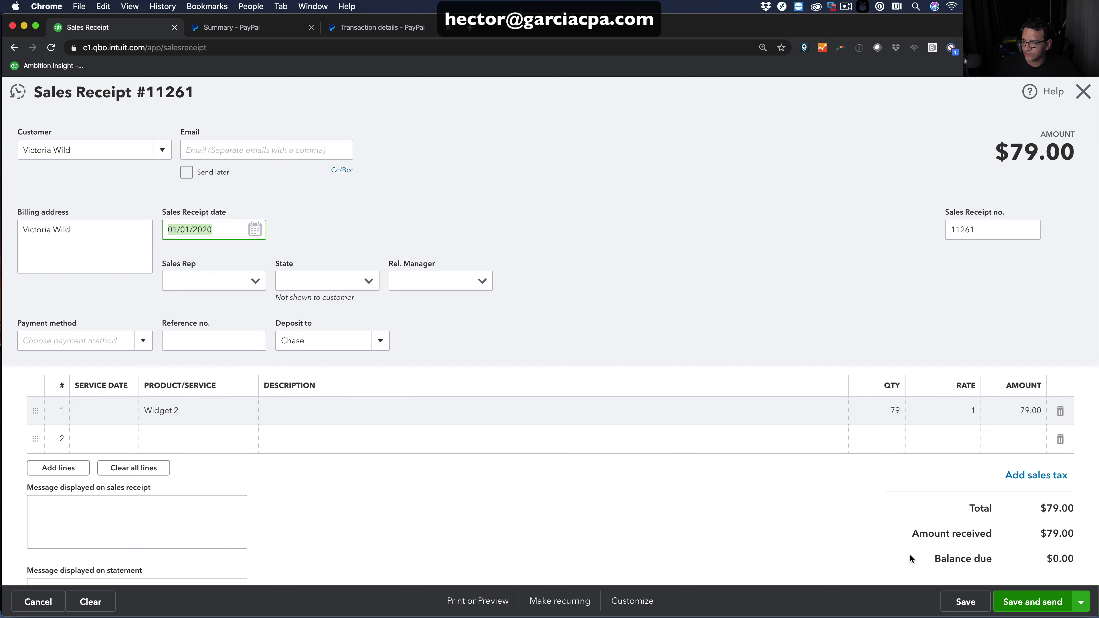
{"action": "left_click", "coordinate": [382, 345]}
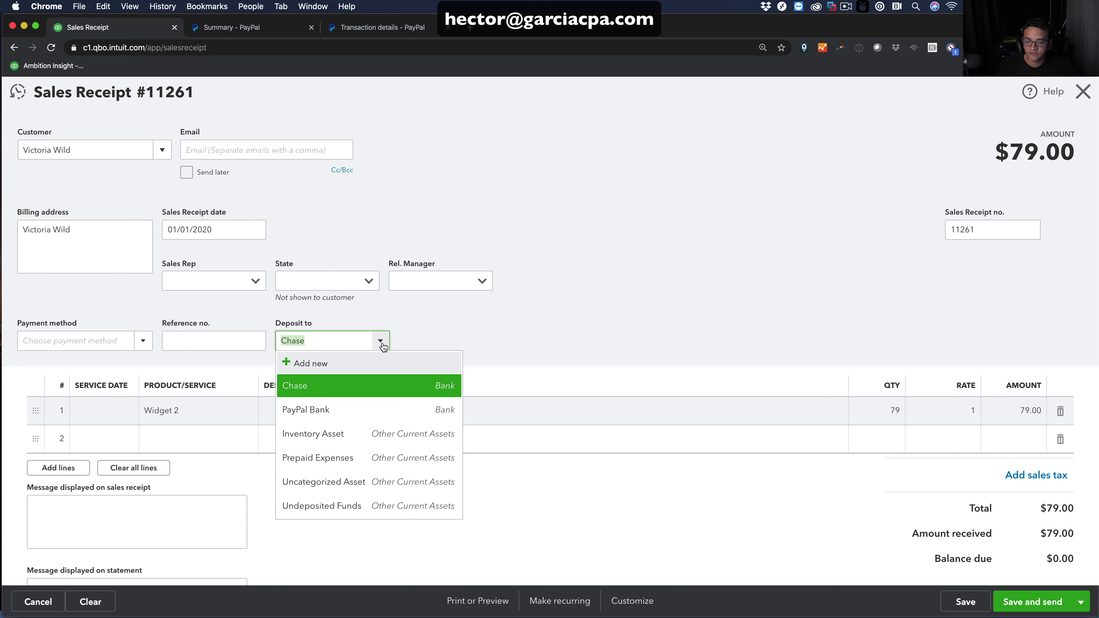
{"action": "left_click", "coordinate": [328, 414]}
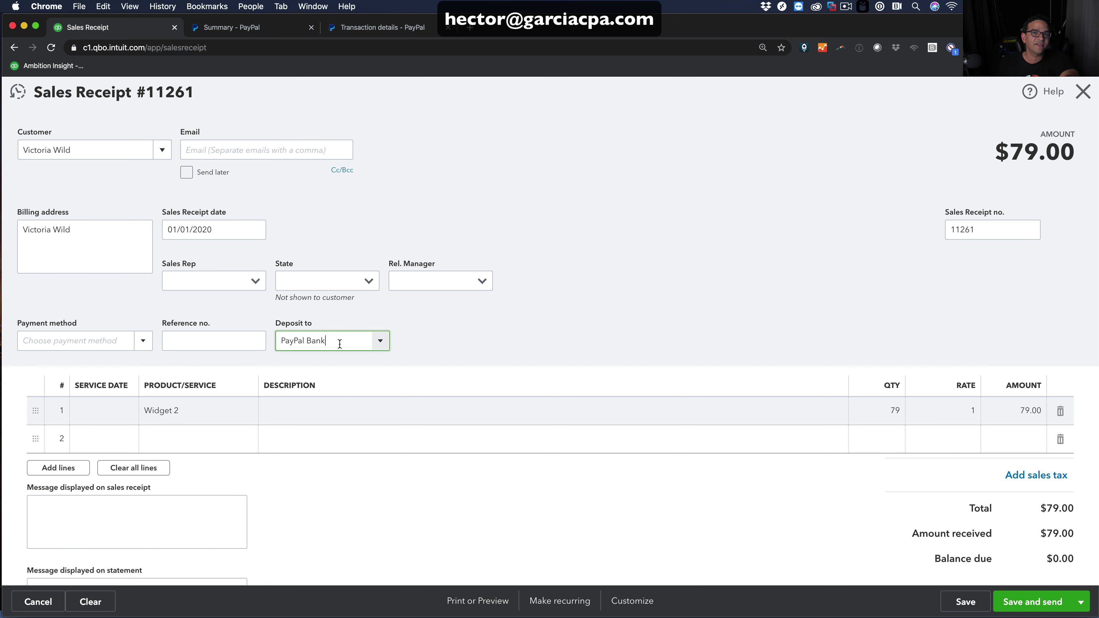
{"action": "left_click", "coordinate": [965, 602]}
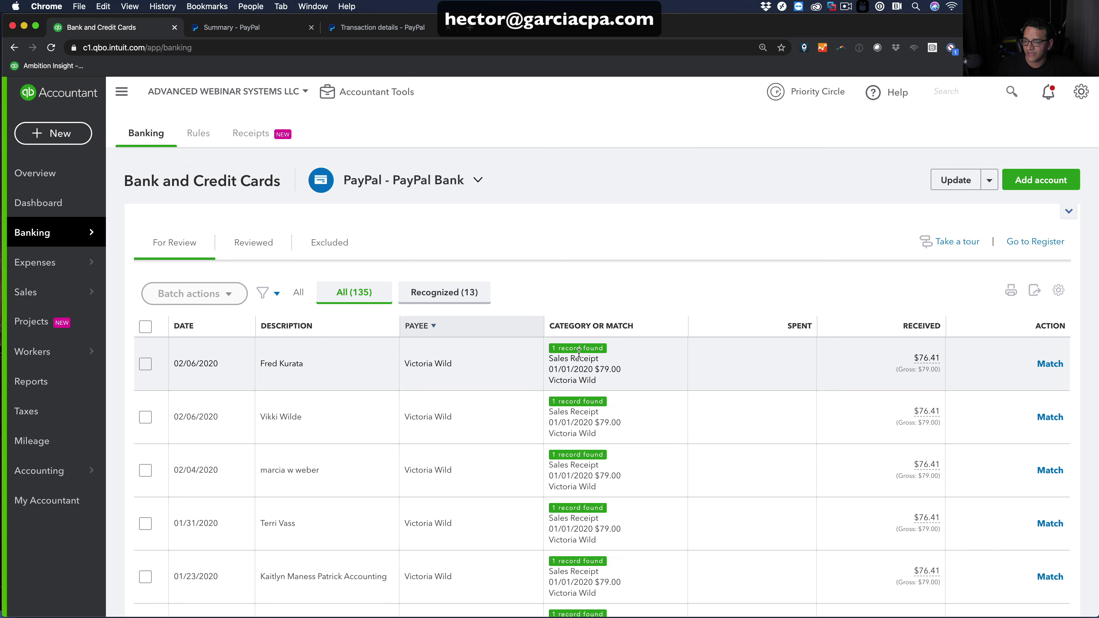
- Match the second 02/06/2020 $76.41 deposit to Sales Receipt 11261
{"action": "scroll", "coordinate": [591, 317], "scroll_direction": "down", "scroll_amount": 2}
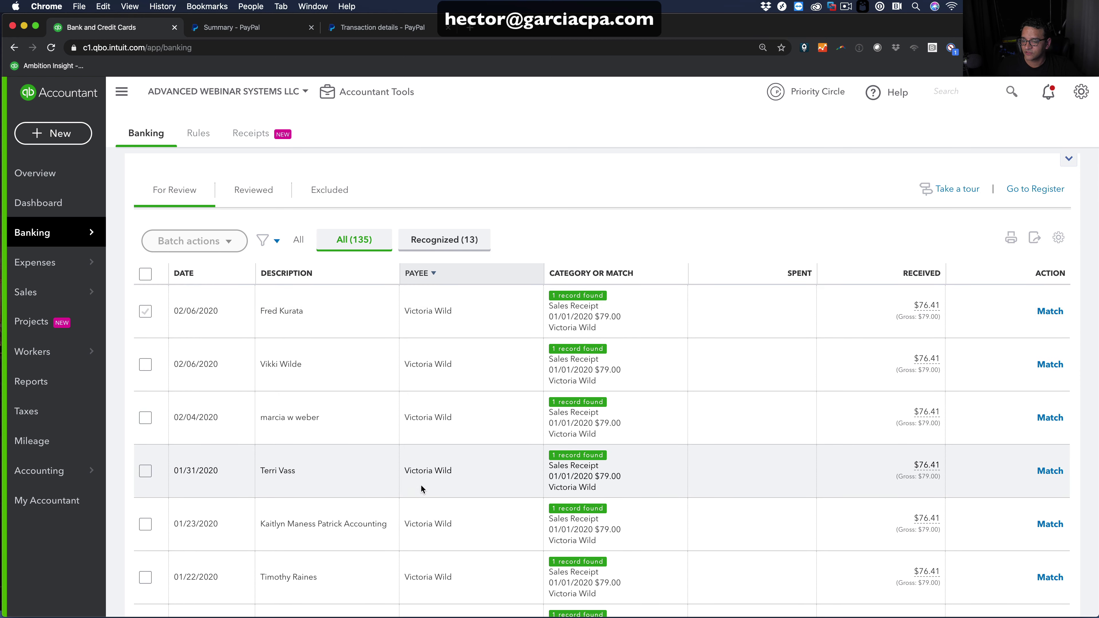
{"action": "scroll", "coordinate": [305, 369], "scroll_direction": "down", "scroll_amount": 5}
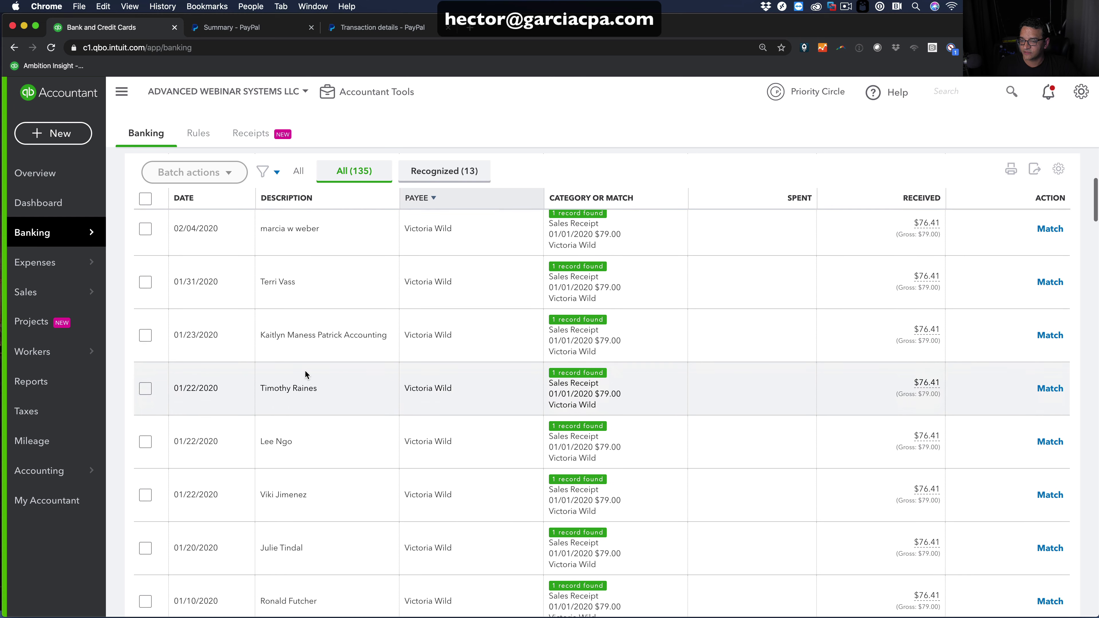
{"action": "scroll", "coordinate": [305, 370], "scroll_direction": "up", "scroll_amount": 3}
{"action": "scroll", "coordinate": [368, 360], "scroll_direction": "up", "scroll_amount": 2}
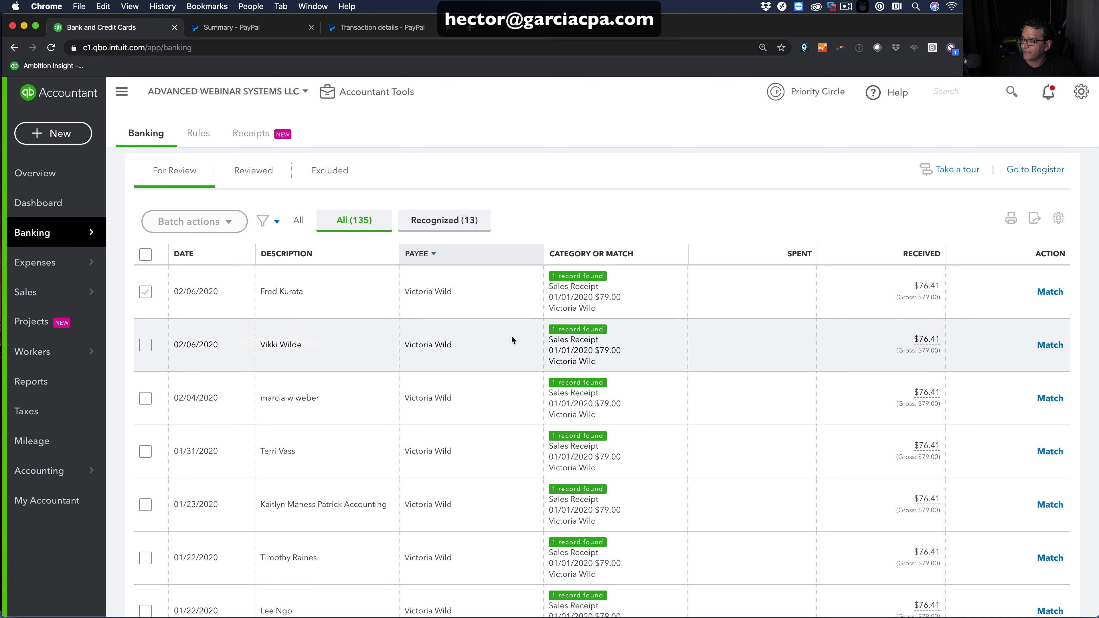
{"action": "left_click", "coordinate": [1050, 346]}
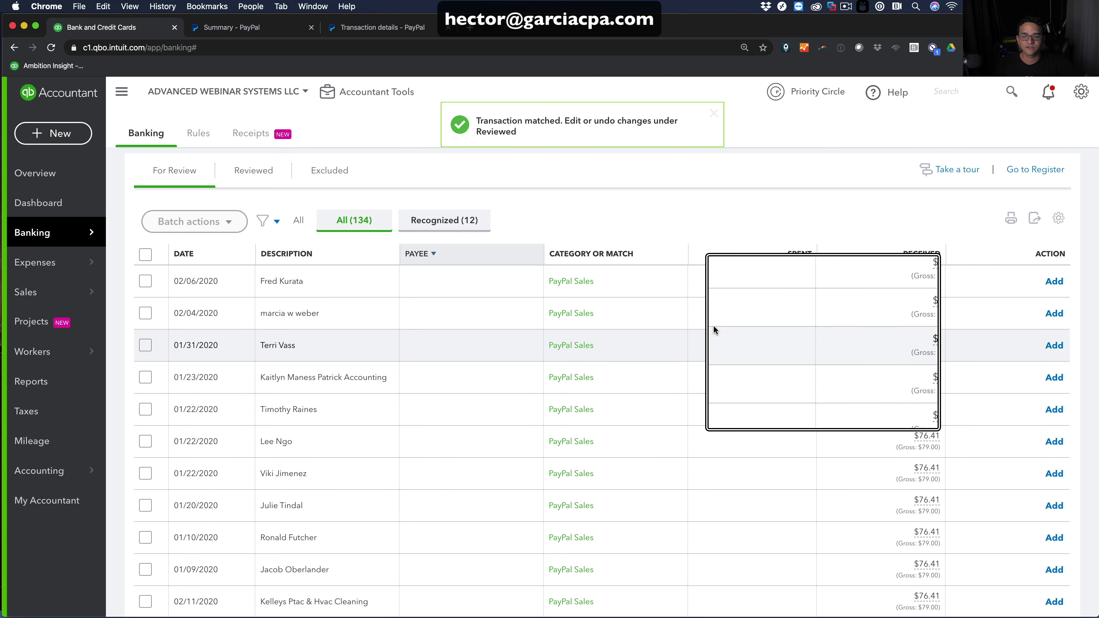
{"action": "scroll", "coordinate": [732, 333], "scroll_direction": "down", "scroll_amount": 10}
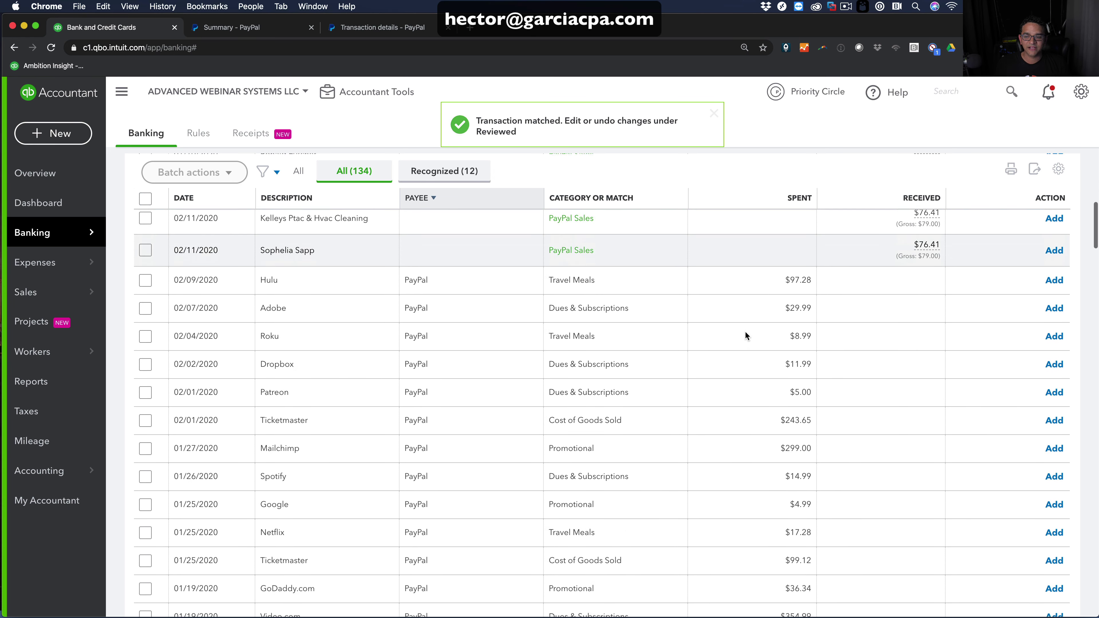
{"action": "scroll", "coordinate": [745, 332], "scroll_direction": "up", "scroll_amount": 7}
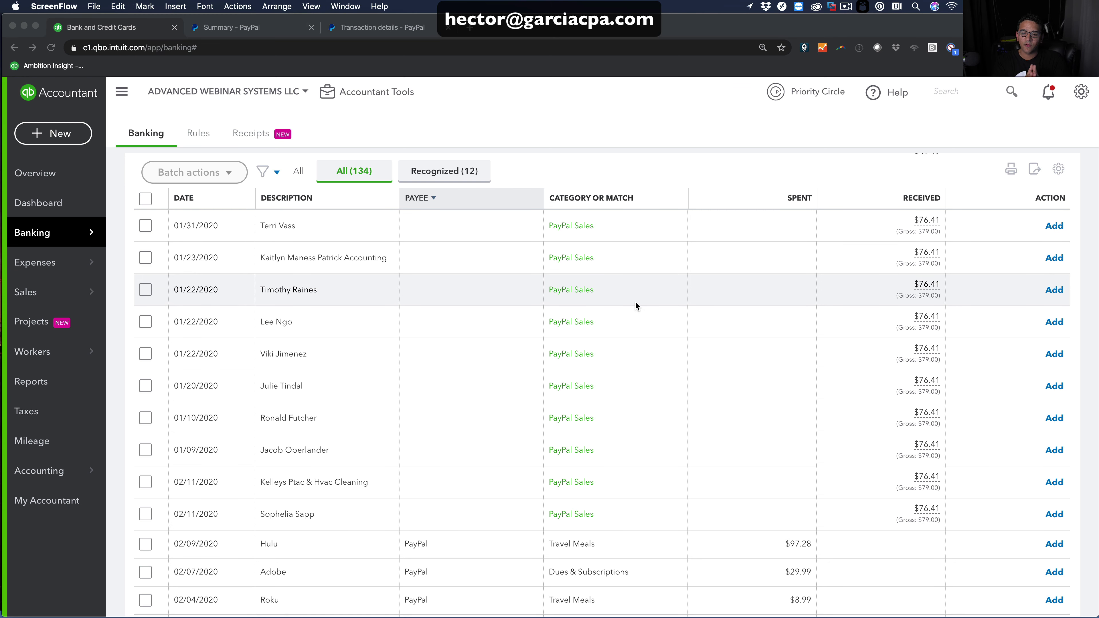
{"action": "scroll", "coordinate": [635, 303], "scroll_direction": "up", "scroll_amount": 2}
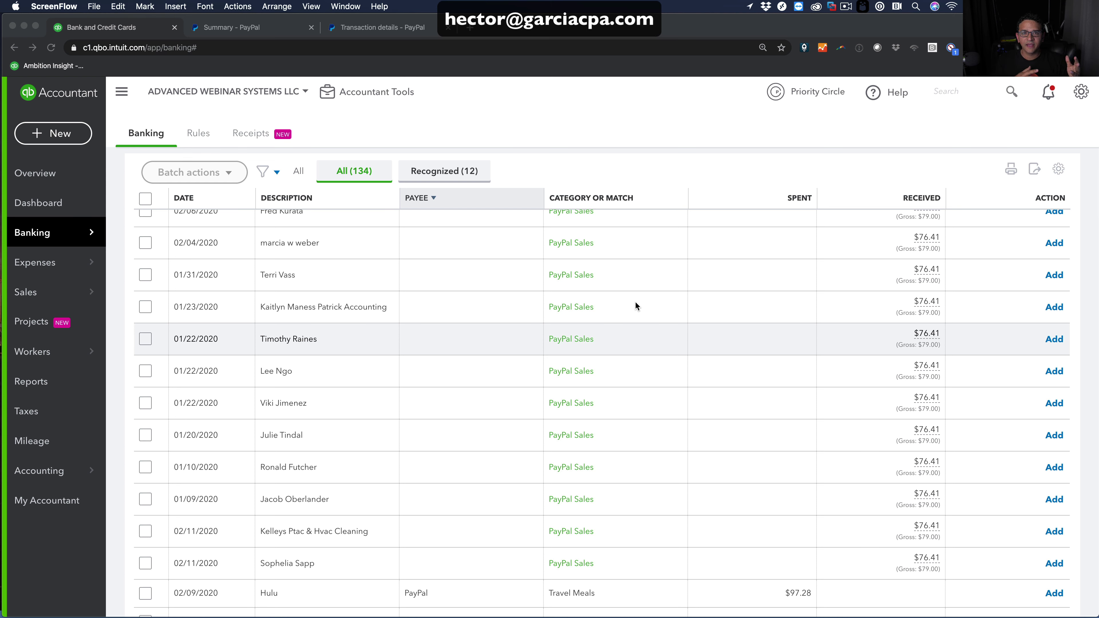
- Start a new bank rule named Paypal Sales
{"action": "left_click", "coordinate": [199, 134]}
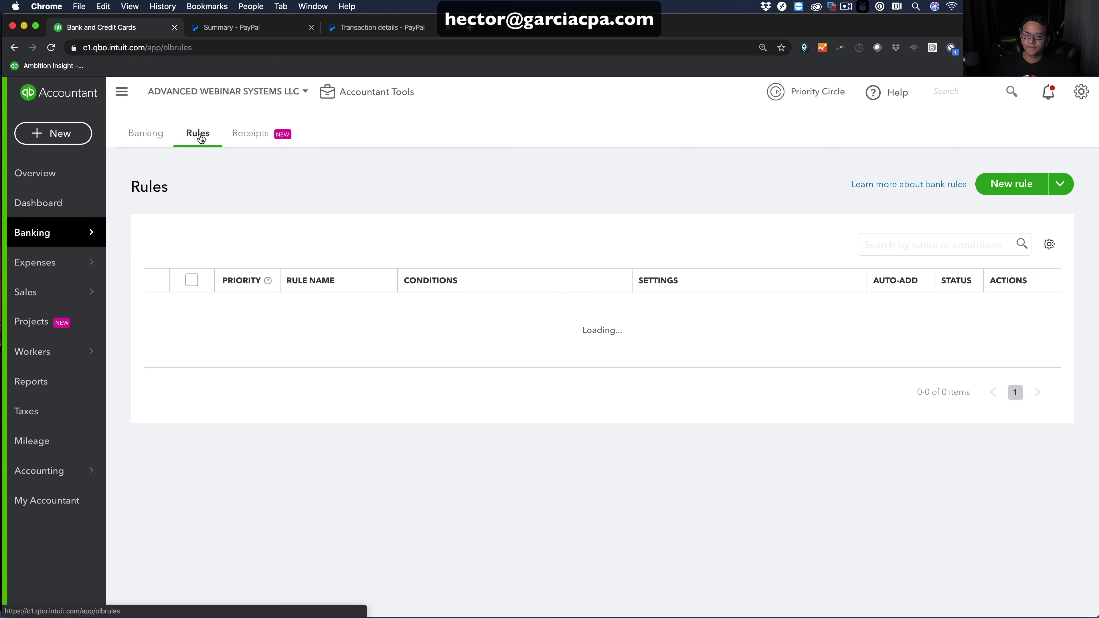
{"action": "left_click", "coordinate": [1018, 185]}
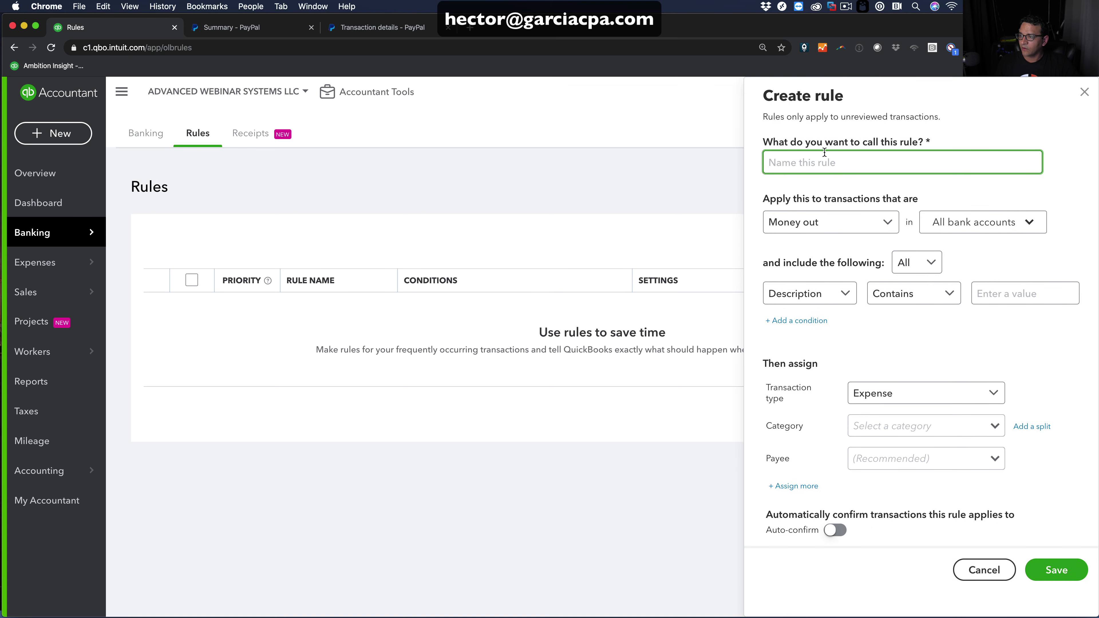
{"action": "type", "text": "Paypal Sales"}
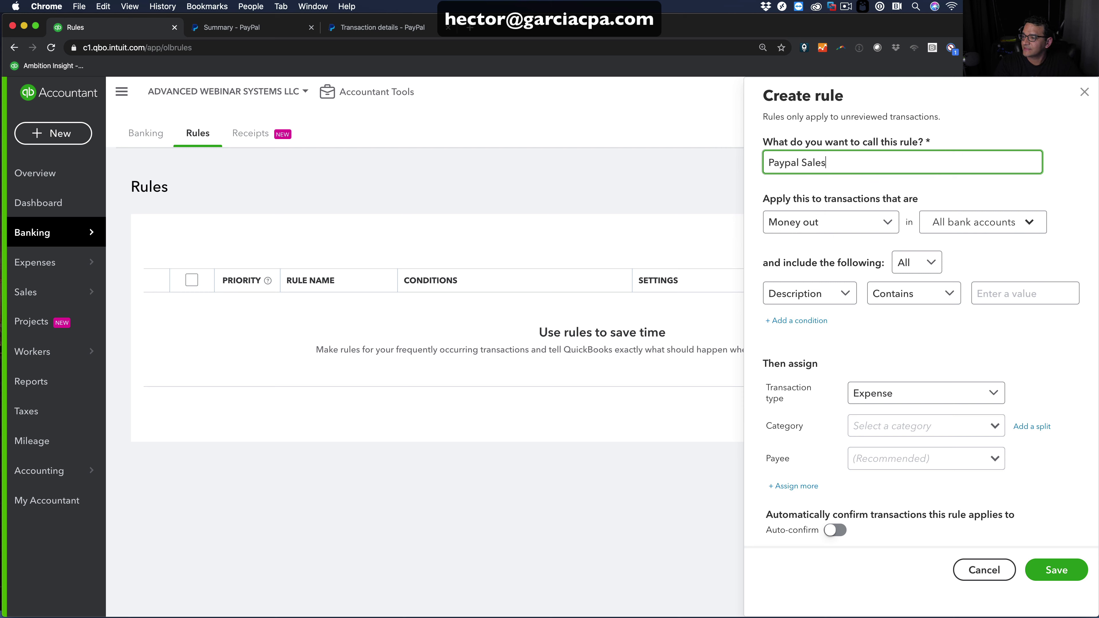
- Apply the rule to money in on the PayPal Bank account only
{"action": "left_click", "coordinate": [810, 222]}
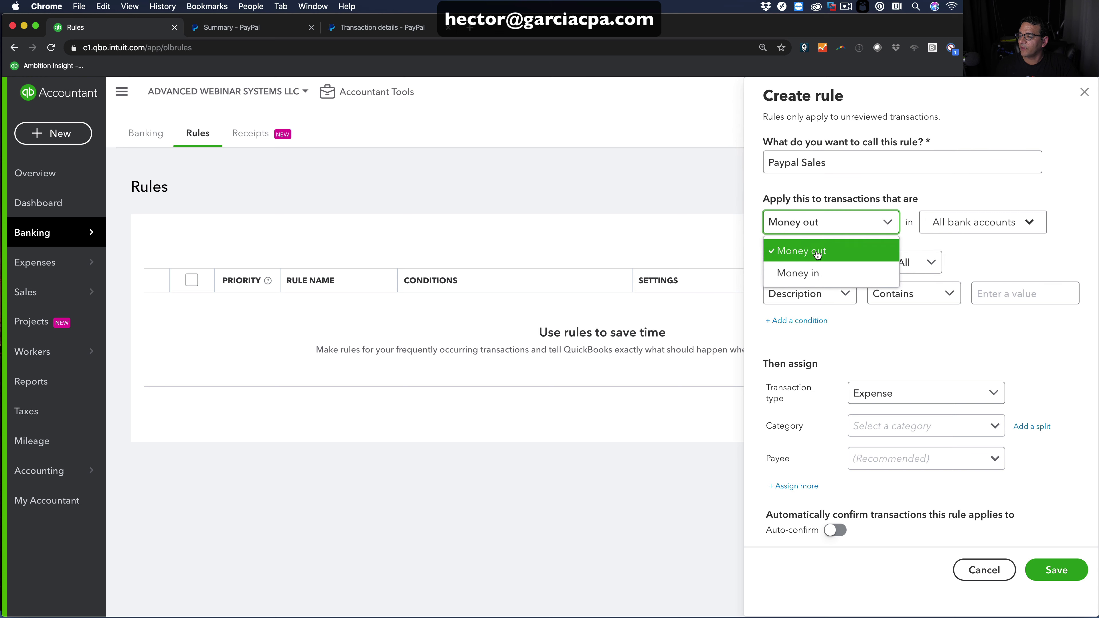
{"action": "left_click", "coordinate": [813, 273]}
{"action": "left_click", "coordinate": [983, 224]}
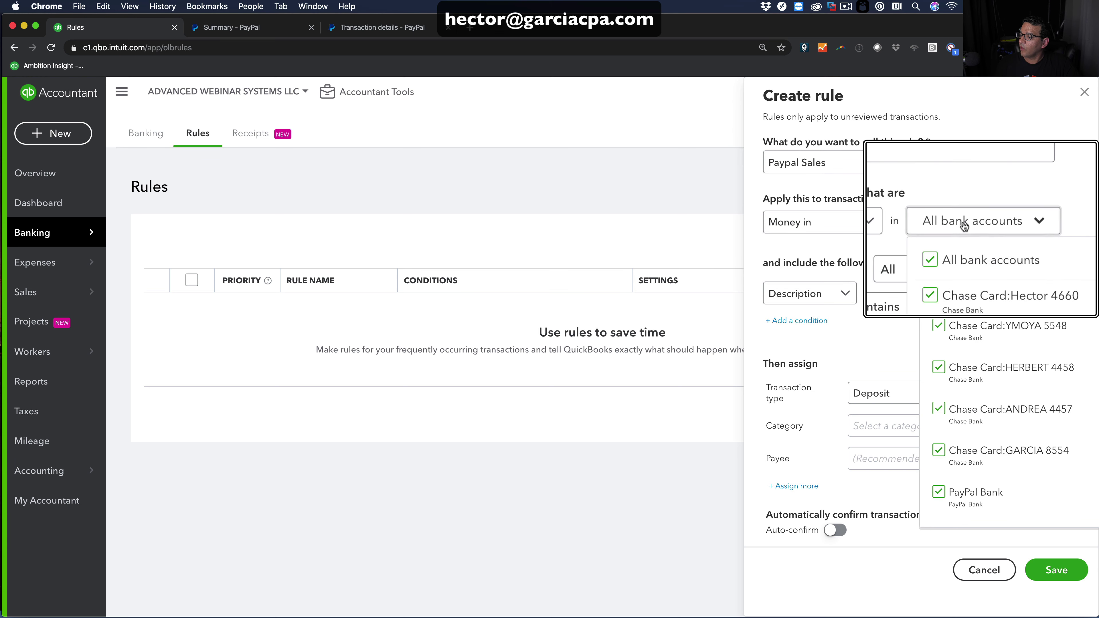
{"action": "left_click", "coordinate": [943, 256]}
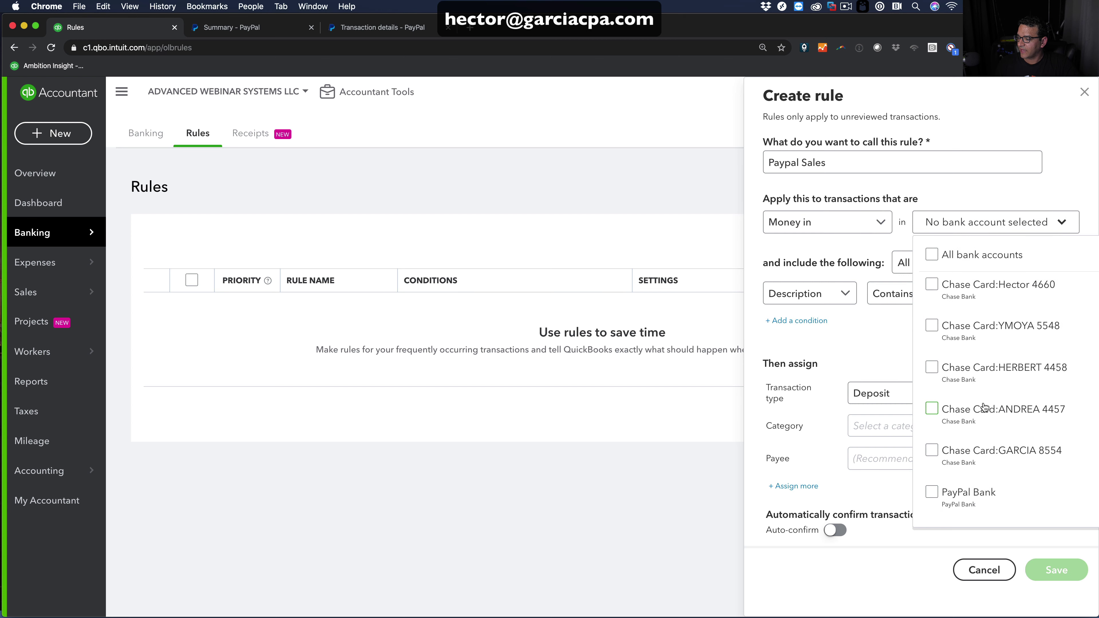
{"action": "left_click", "coordinate": [933, 492]}
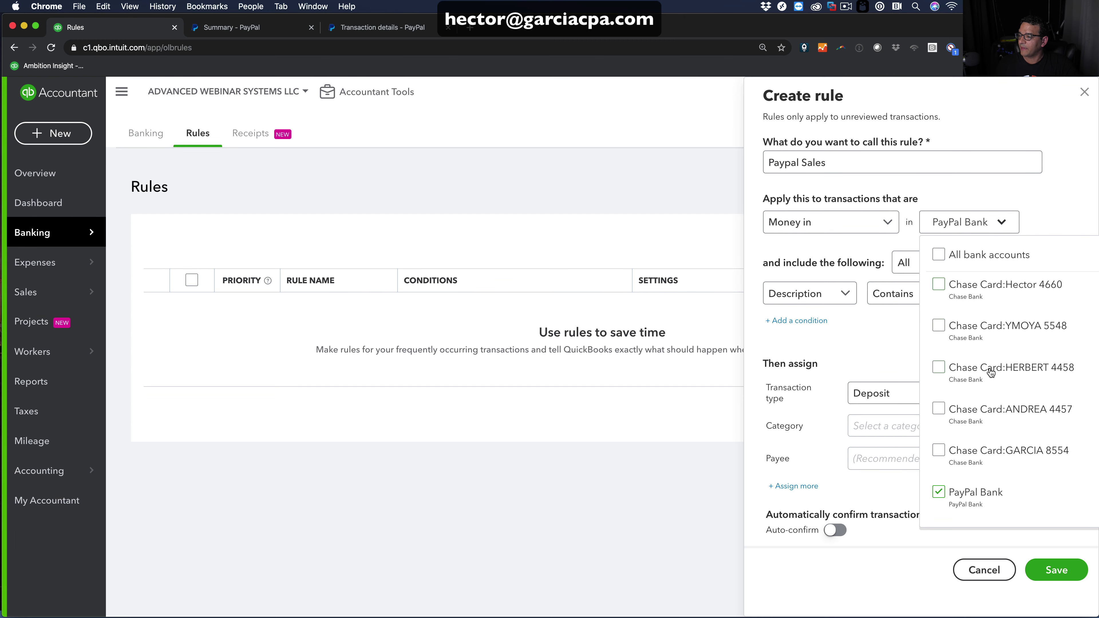
{"action": "left_click", "coordinate": [1036, 208]}
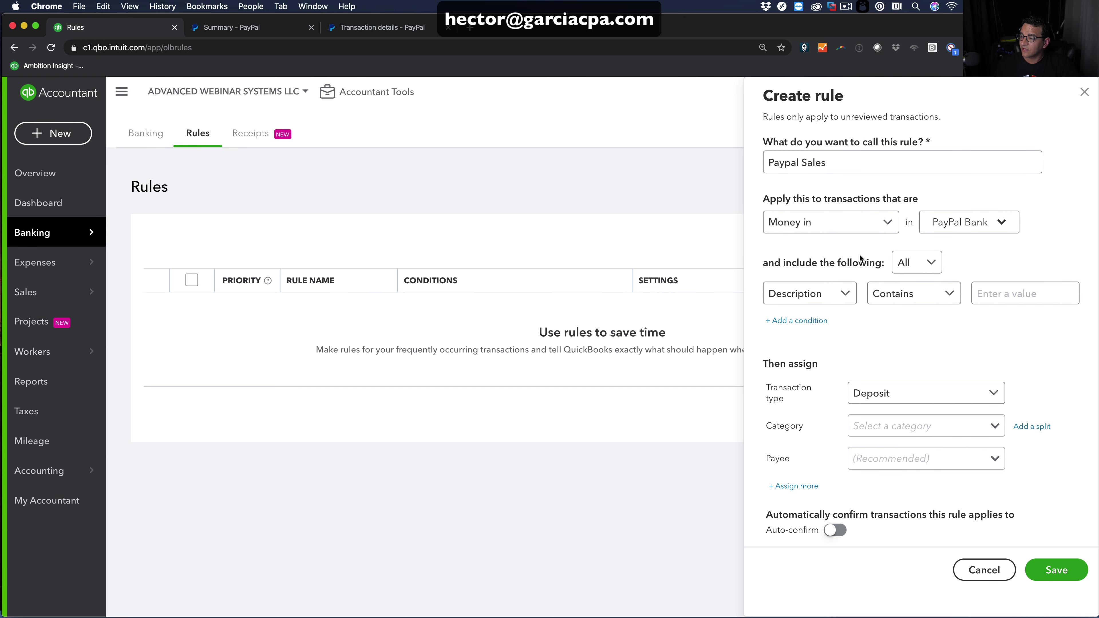
- Set the rule condition to Amount is greater than 0.00
{"action": "left_click", "coordinate": [847, 299]}
{"action": "left_click", "coordinate": [792, 367]}
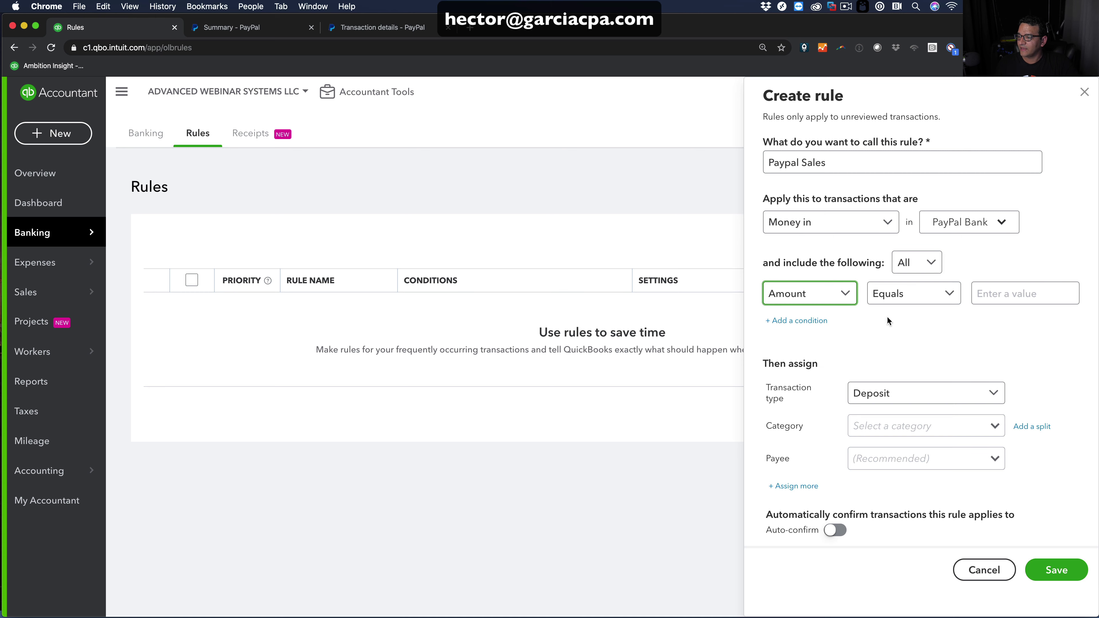
{"action": "left_click", "coordinate": [940, 296]}
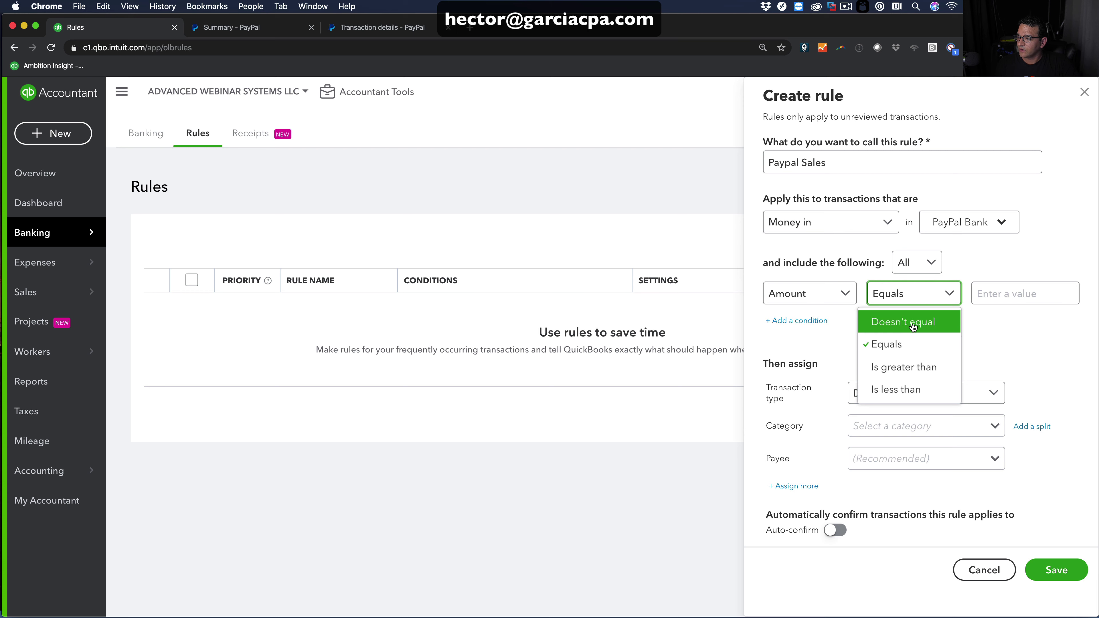
{"action": "left_click", "coordinate": [911, 371]}
{"action": "left_click", "coordinate": [1015, 295]}
{"action": "type", "text": "0"}
{"action": "key", "text": "Tab"}
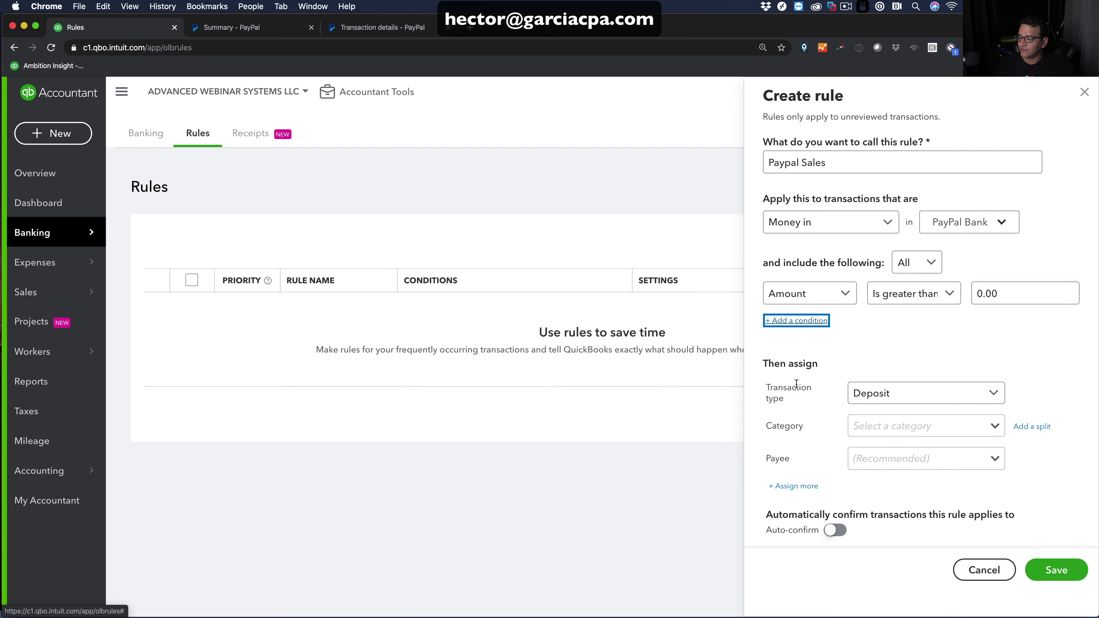
{"action": "left_click", "coordinate": [893, 398]}
- Keep Deposit as the rule's transaction type and set the category to PayPal Sales
{"action": "left_click", "coordinate": [883, 421]}
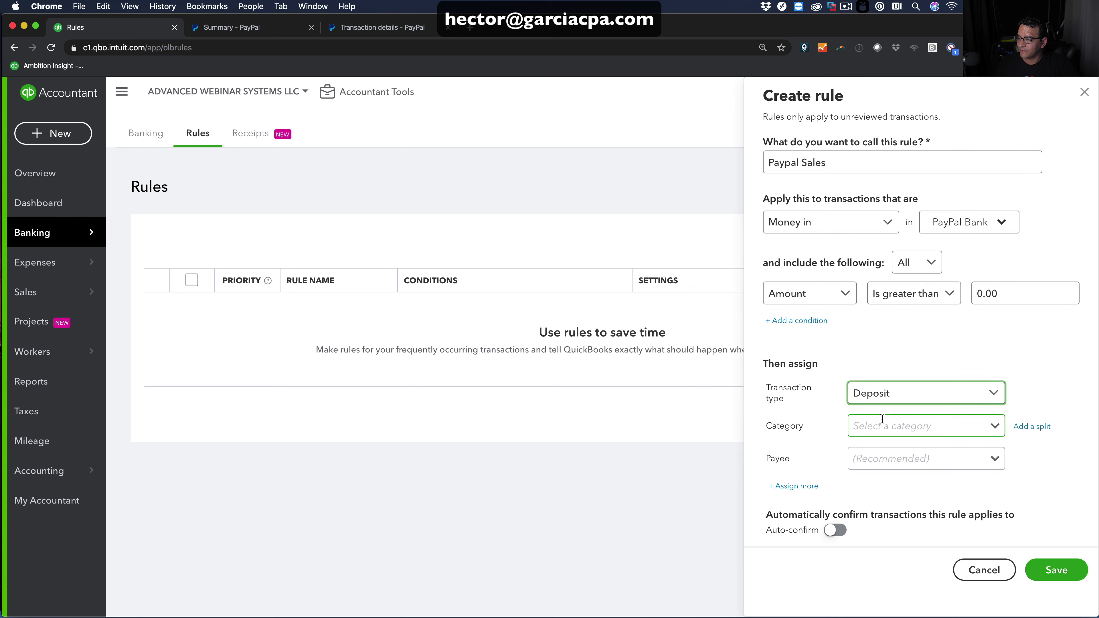
{"action": "left_click", "coordinate": [918, 426]}
{"action": "scroll", "coordinate": [909, 477], "scroll_direction": "up", "scroll_amount": 5}
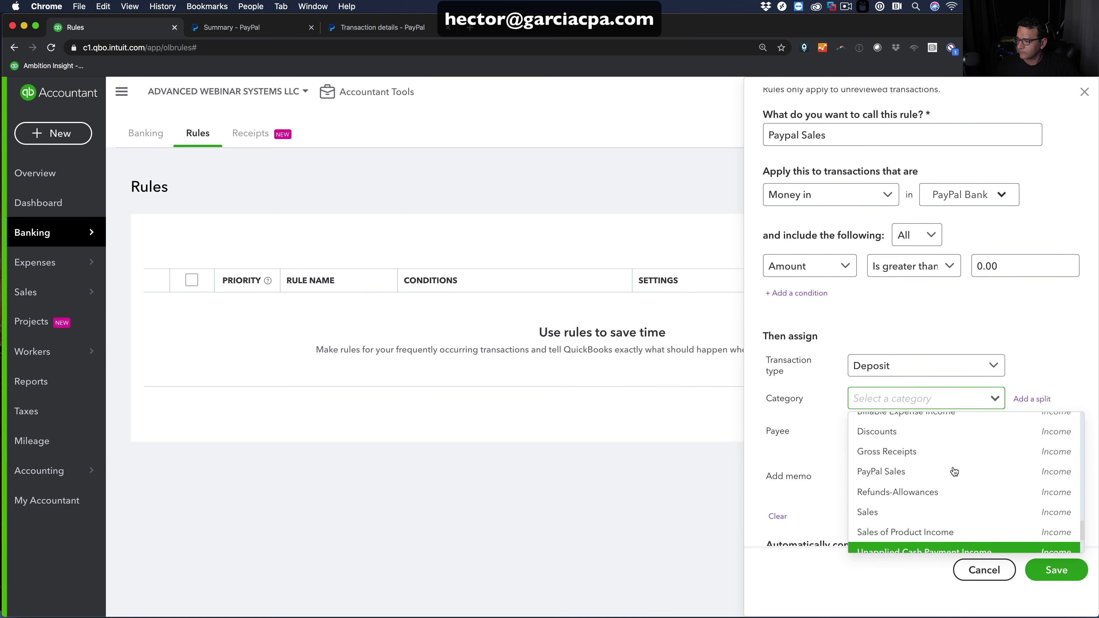
{"action": "left_click", "coordinate": [993, 399]}
{"action": "left_click", "coordinate": [993, 399]}
{"action": "scroll", "coordinate": [978, 430], "scroll_direction": "down", "scroll_amount": 15}
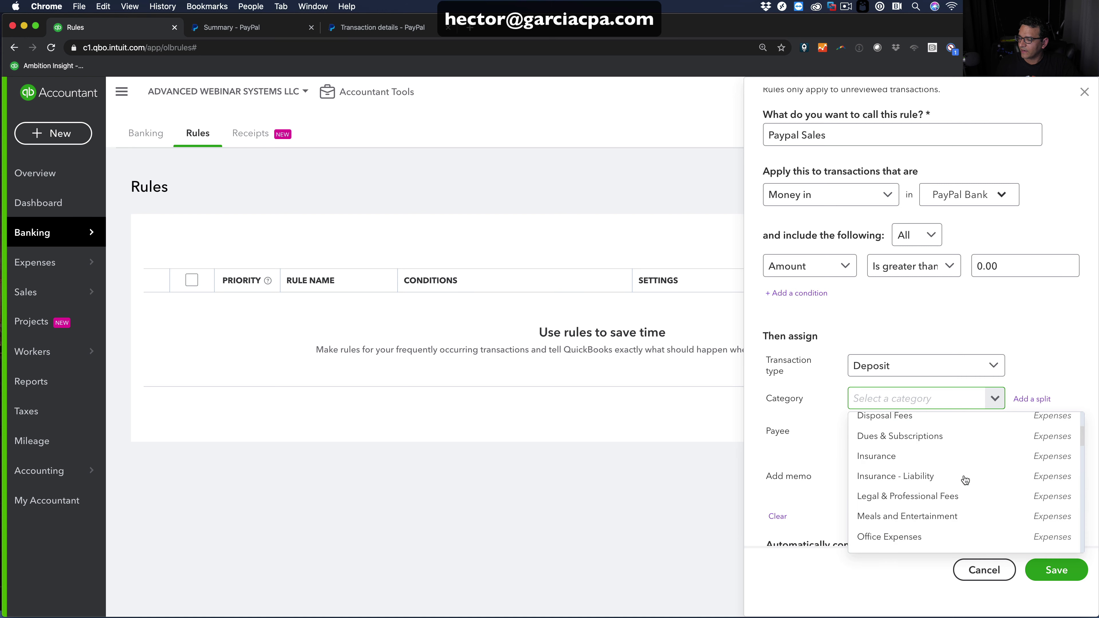
{"action": "scroll", "coordinate": [965, 479], "scroll_direction": "down", "scroll_amount": 8}
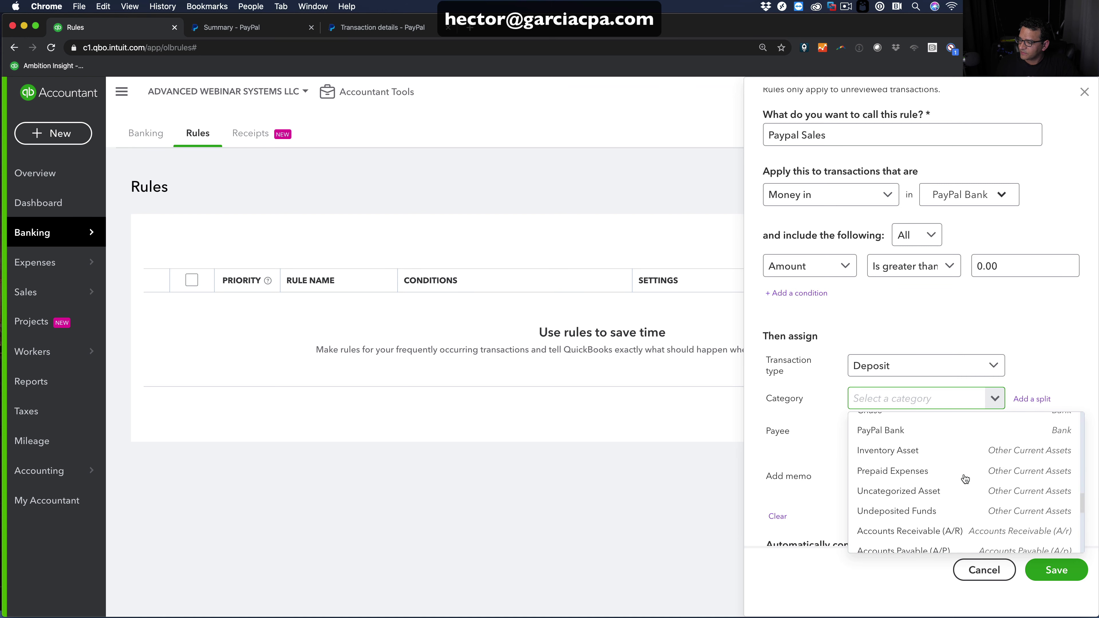
{"action": "scroll", "coordinate": [931, 476], "scroll_direction": "down", "scroll_amount": 2}
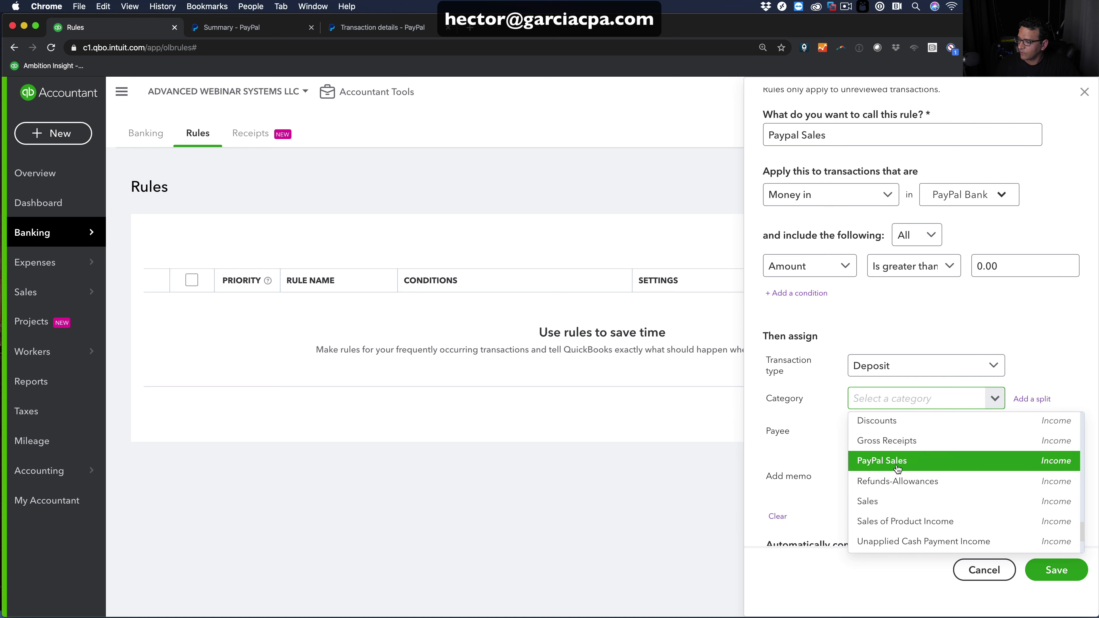
{"action": "left_click", "coordinate": [902, 461]}
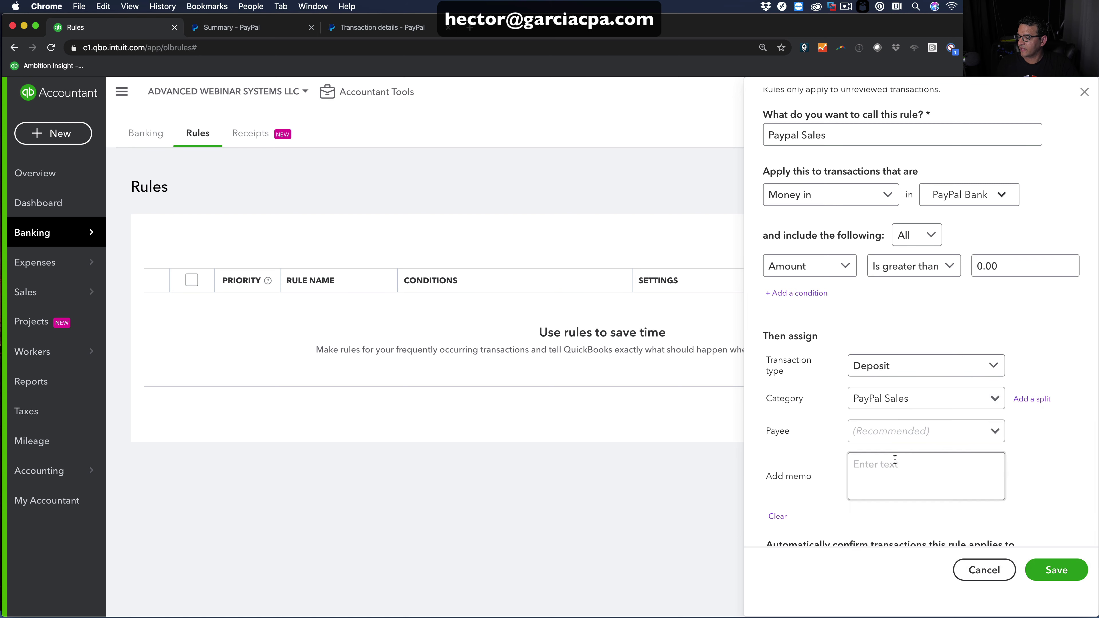
- Set the rule's payee to a new customer, Paypal Customer
{"action": "left_click", "coordinate": [903, 429]}
{"action": "left_click", "coordinate": [997, 432]}
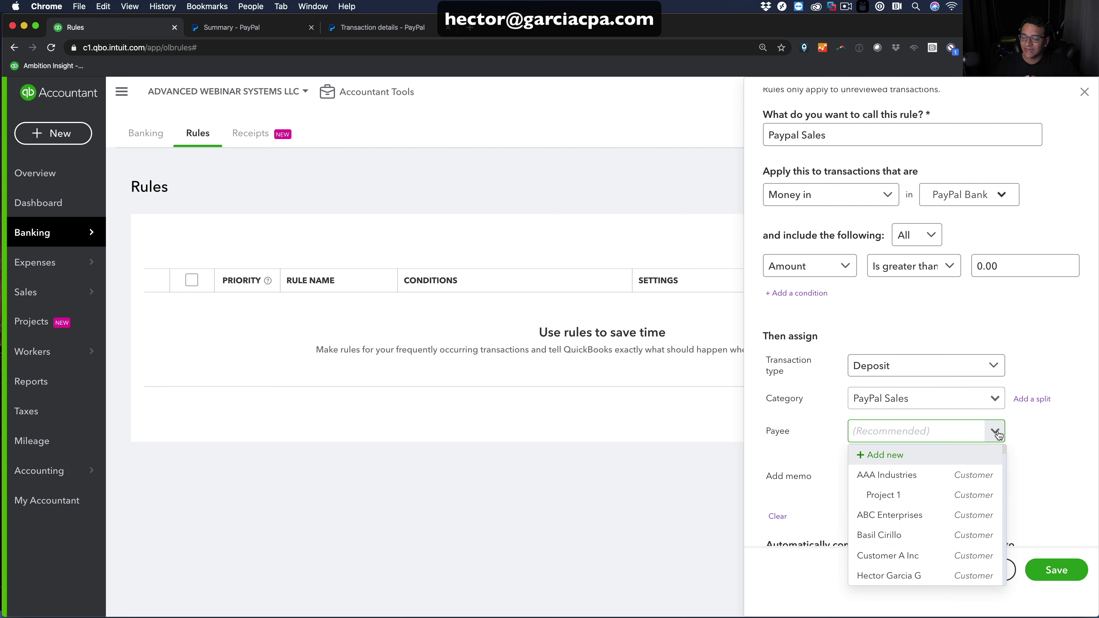
{"action": "left_click", "coordinate": [996, 432]}
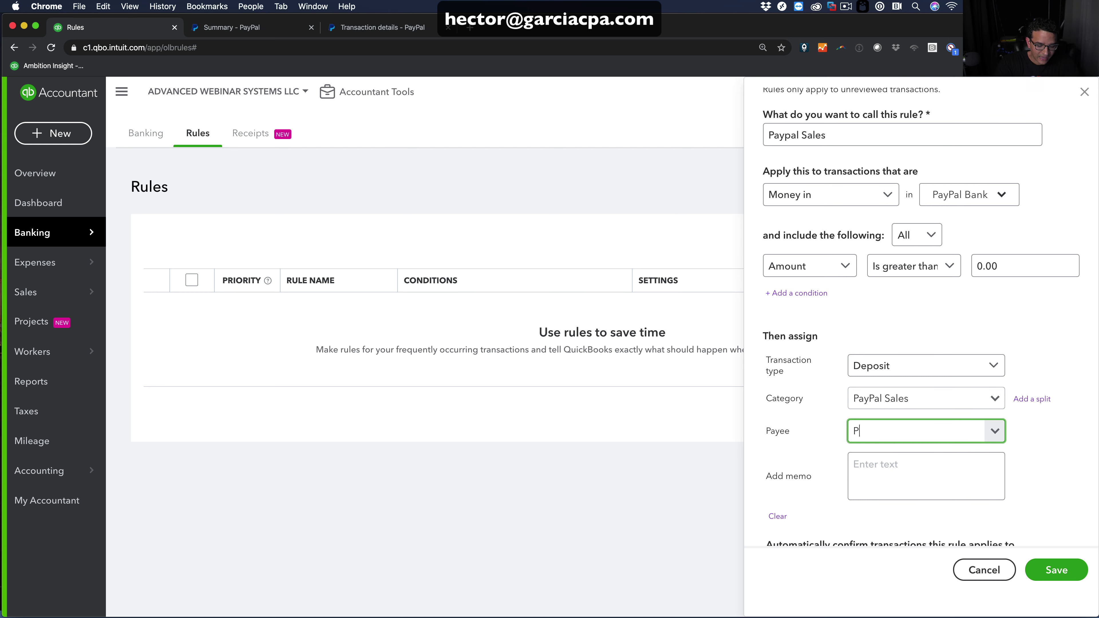
{"action": "type", "text": "pal Customer"}
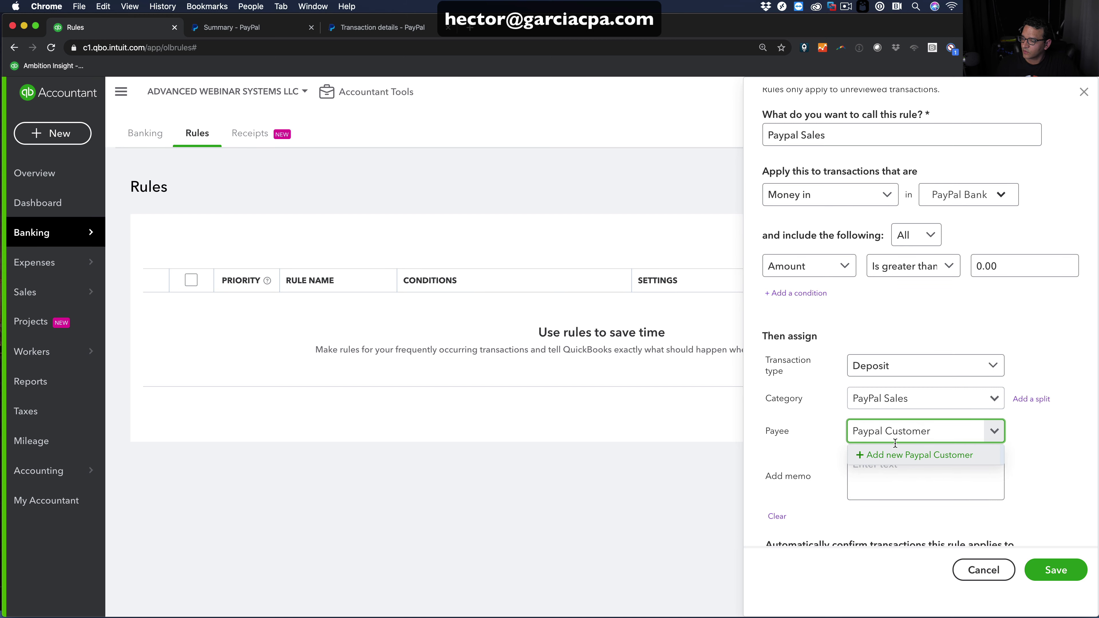
{"action": "left_click", "coordinate": [899, 453]}
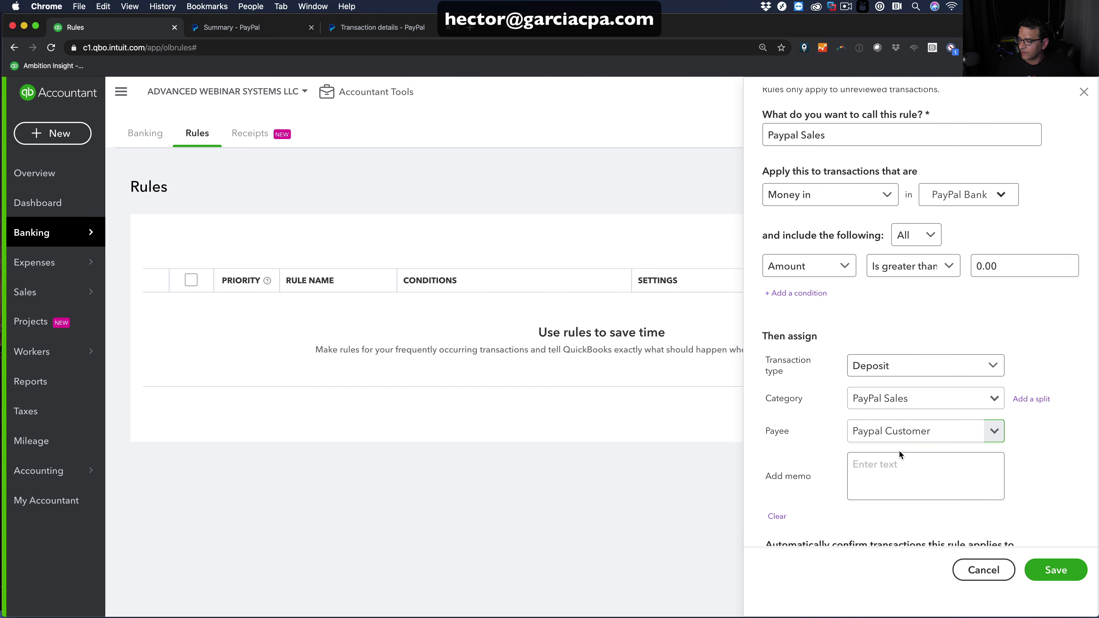
{"action": "left_click", "coordinate": [893, 275]}
{"action": "left_click", "coordinate": [894, 233]}
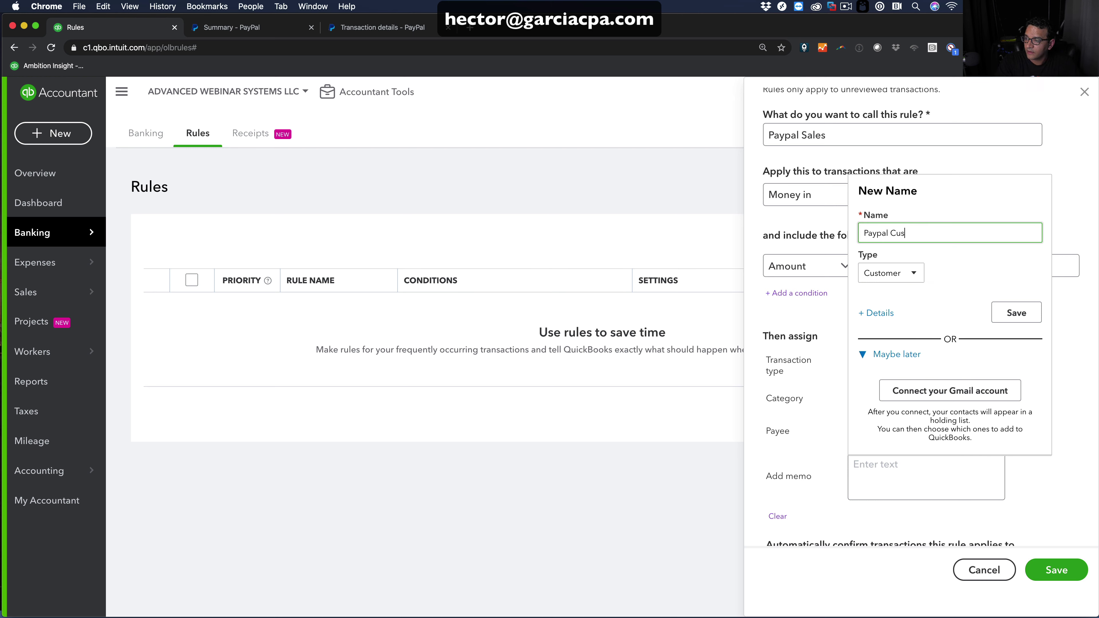
{"action": "left_click", "coordinate": [1016, 313]}
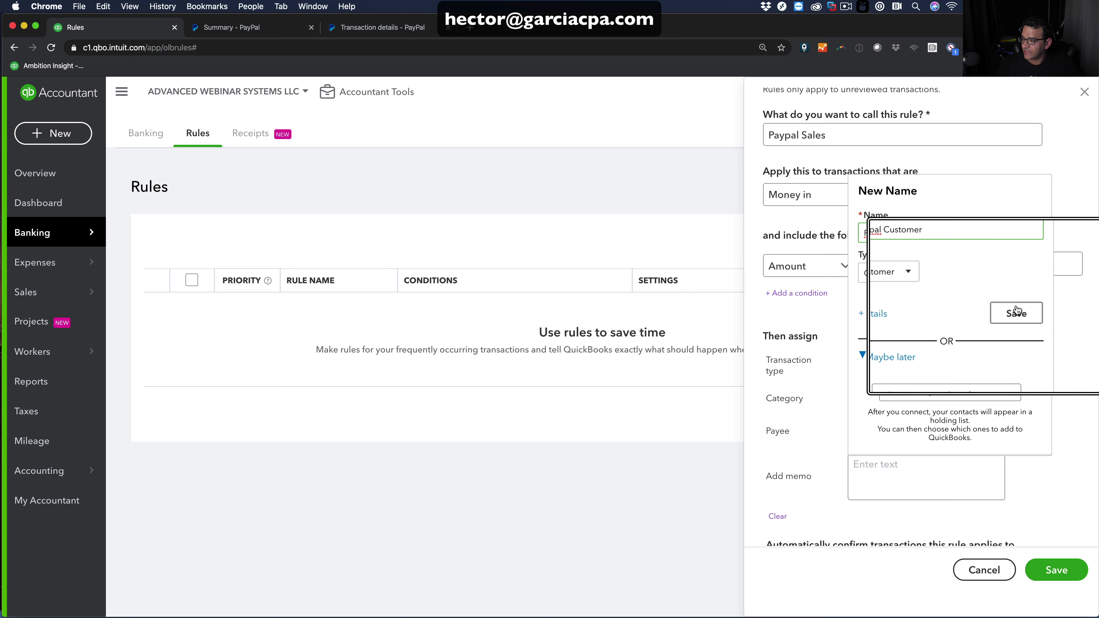
- Remove the memo, turn on auto-confirm, save the rule, and return to Banking
{"action": "left_click", "coordinate": [908, 473]}
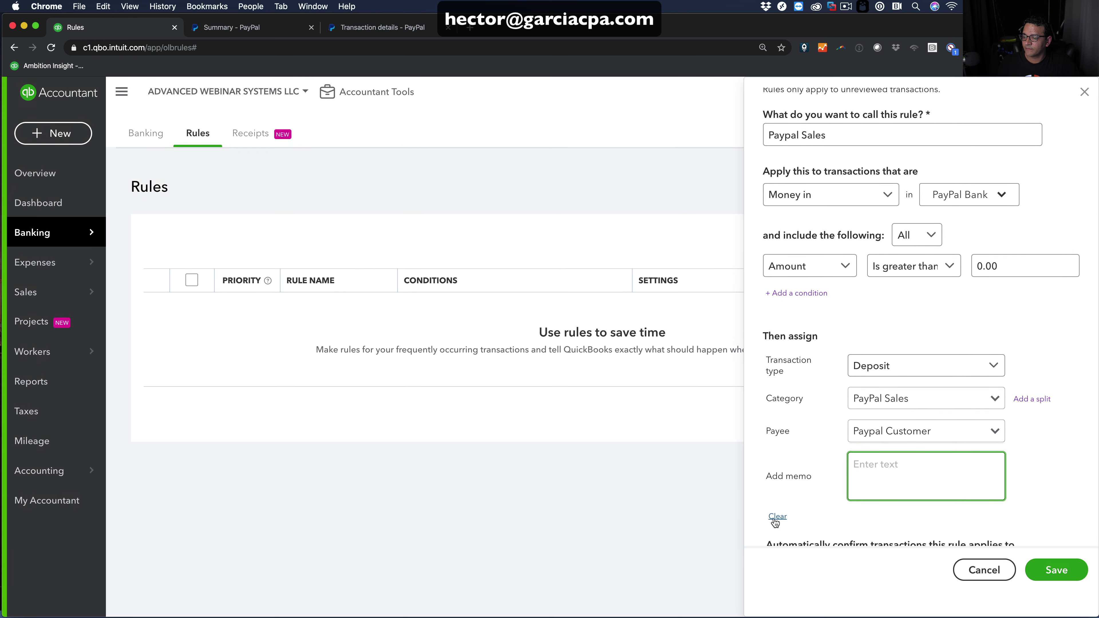
{"action": "left_click", "coordinate": [778, 516]}
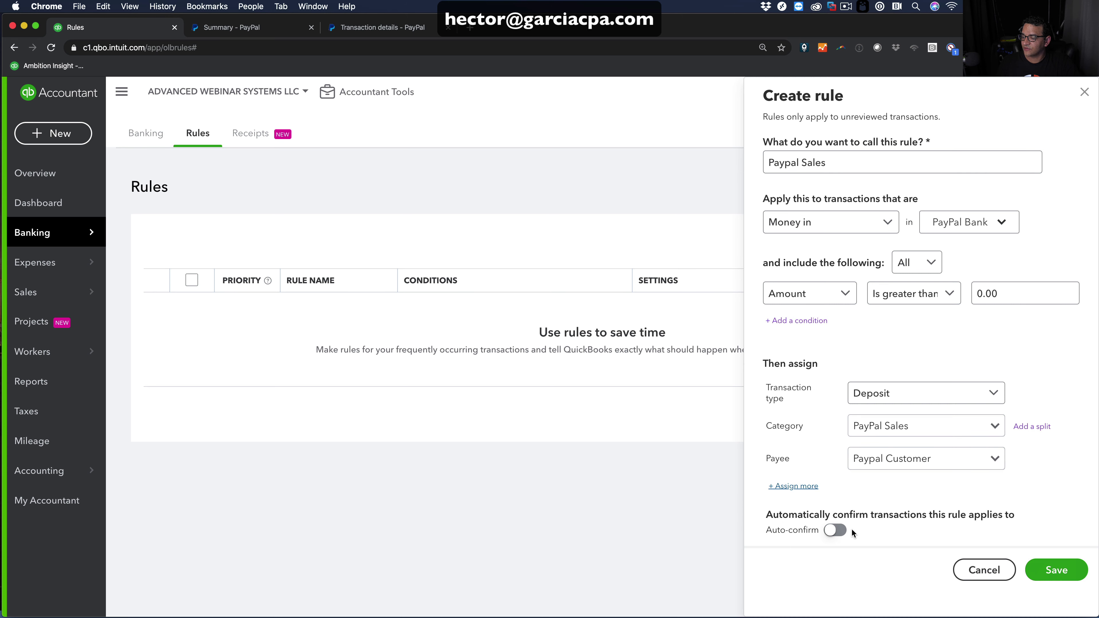
{"action": "left_click", "coordinate": [833, 532]}
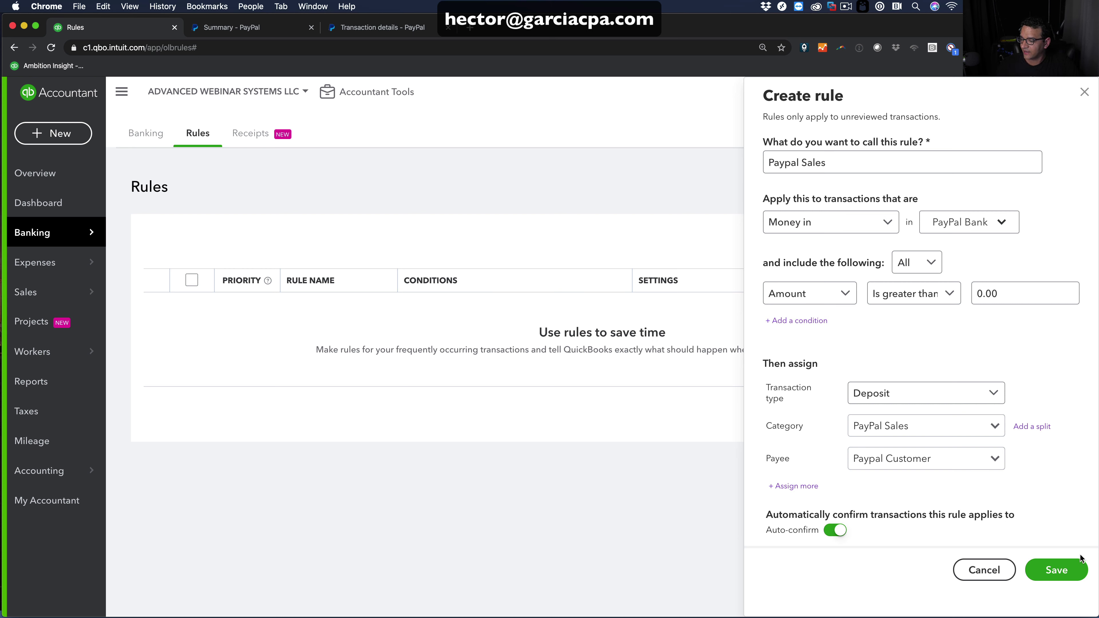
{"action": "left_click", "coordinate": [1061, 575]}
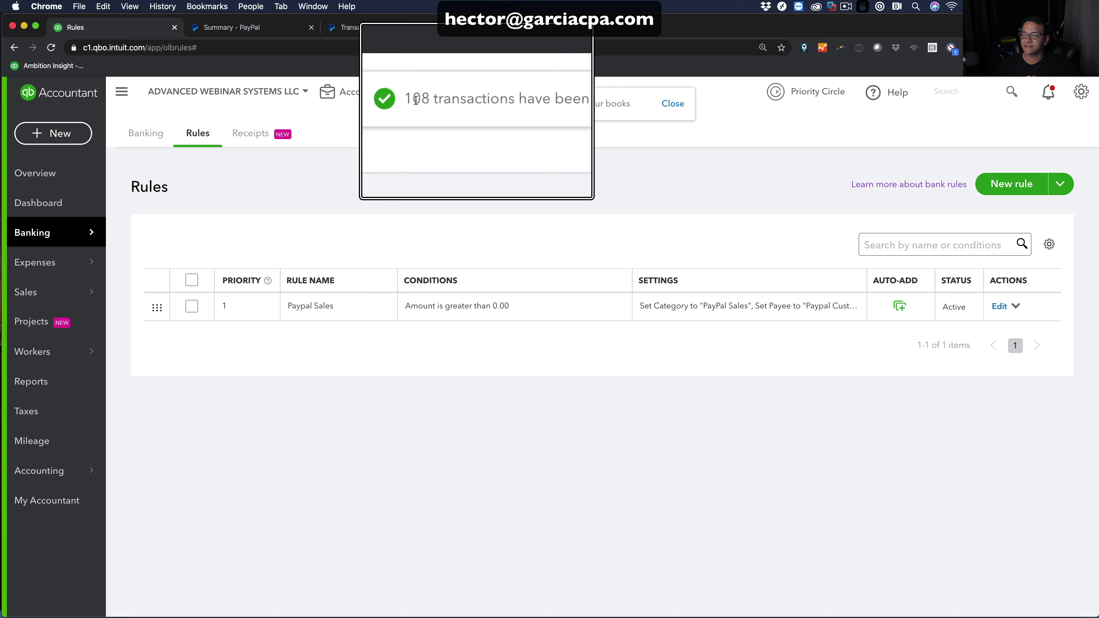
{"action": "left_click_drag", "start_coordinate": [407, 97], "coordinate": [531, 101]}
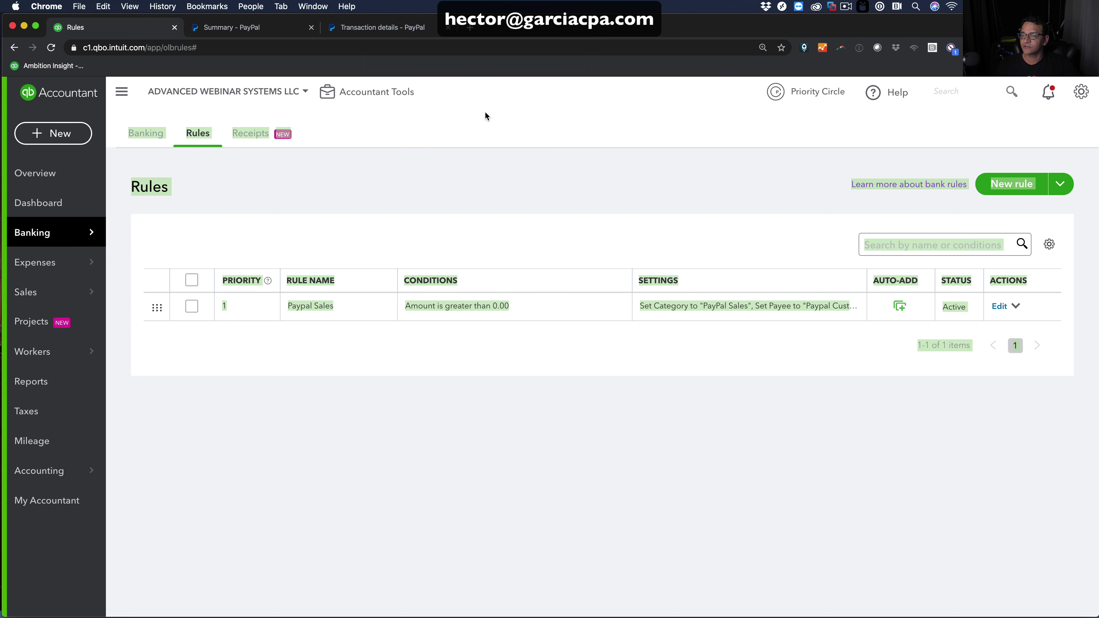
{"action": "left_click", "coordinate": [496, 158]}
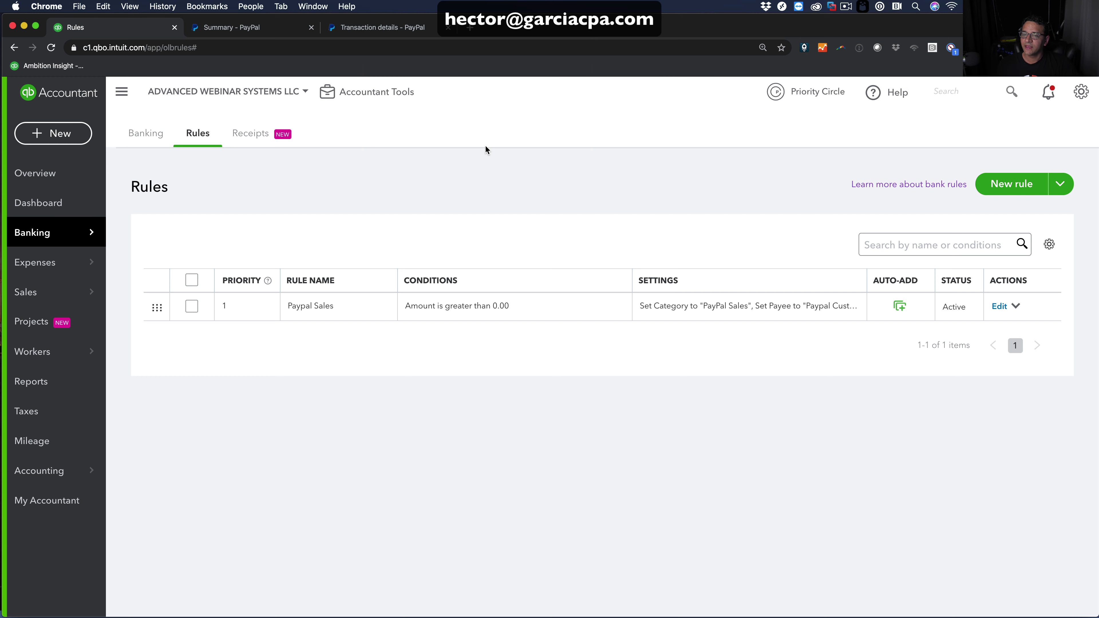
{"action": "left_click", "coordinate": [163, 136]}
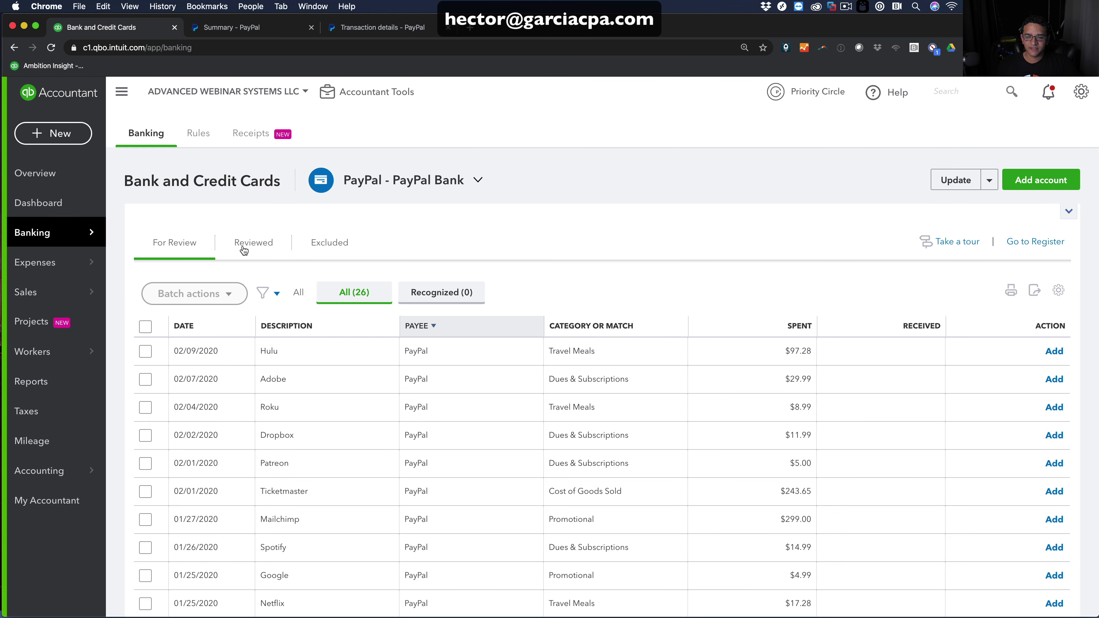
- Filter the Reviewed transactions to those auto-added by a rule
{"action": "left_click", "coordinate": [252, 244]}
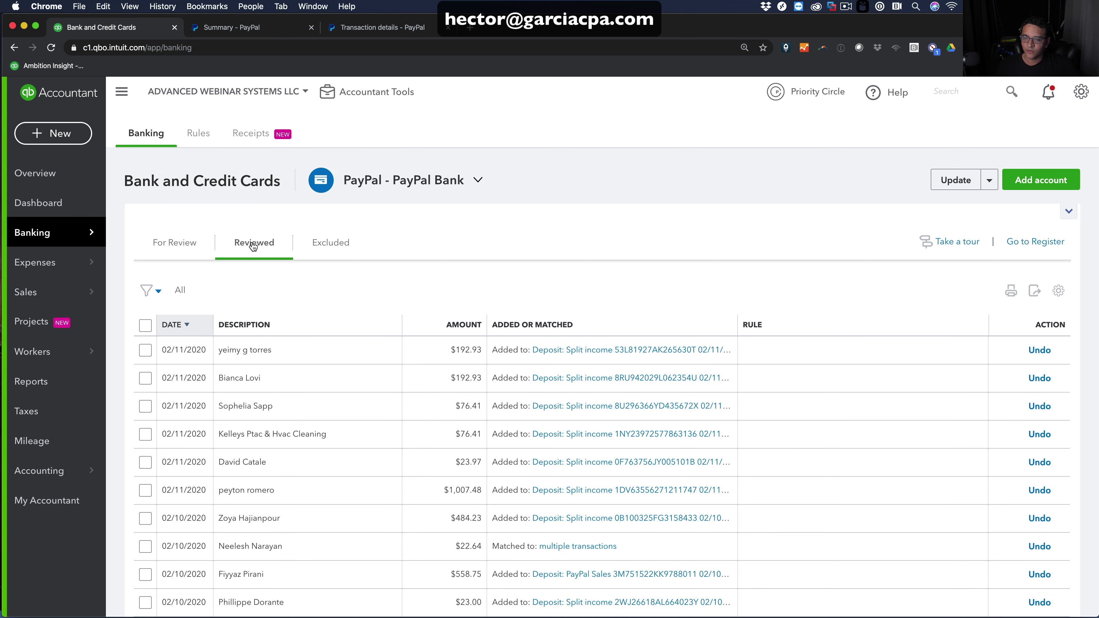
{"action": "left_click", "coordinate": [153, 295]}
{"action": "left_click", "coordinate": [163, 343]}
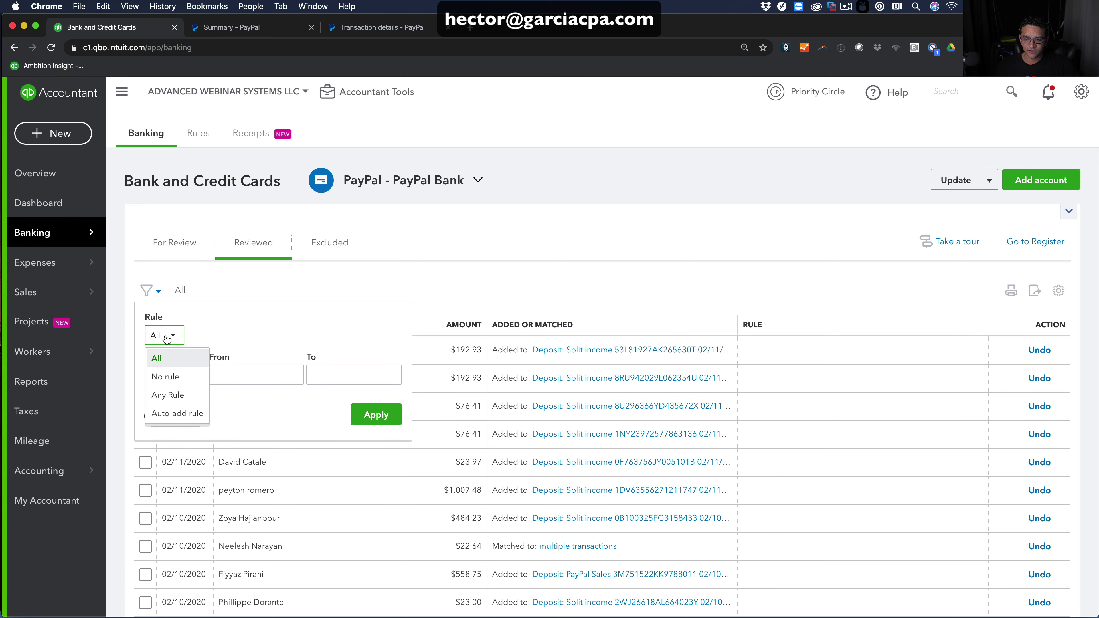
{"action": "left_click", "coordinate": [179, 414]}
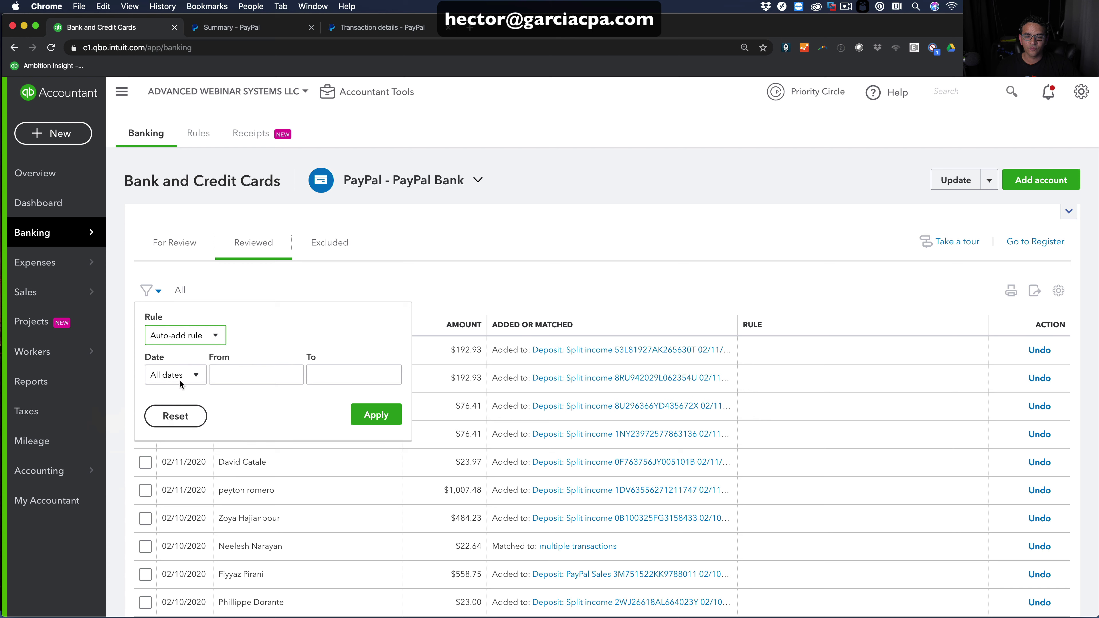
{"action": "left_click", "coordinate": [374, 414]}
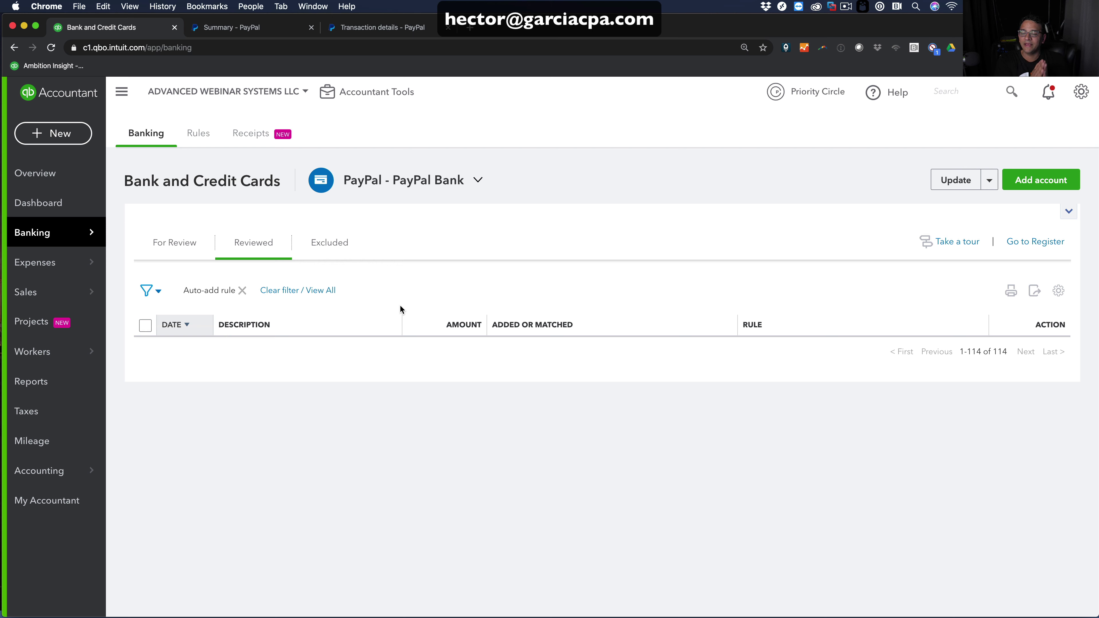
- Clear the filter and open the newest $192.93 split-income deposit
{"action": "left_click", "coordinate": [242, 290]}
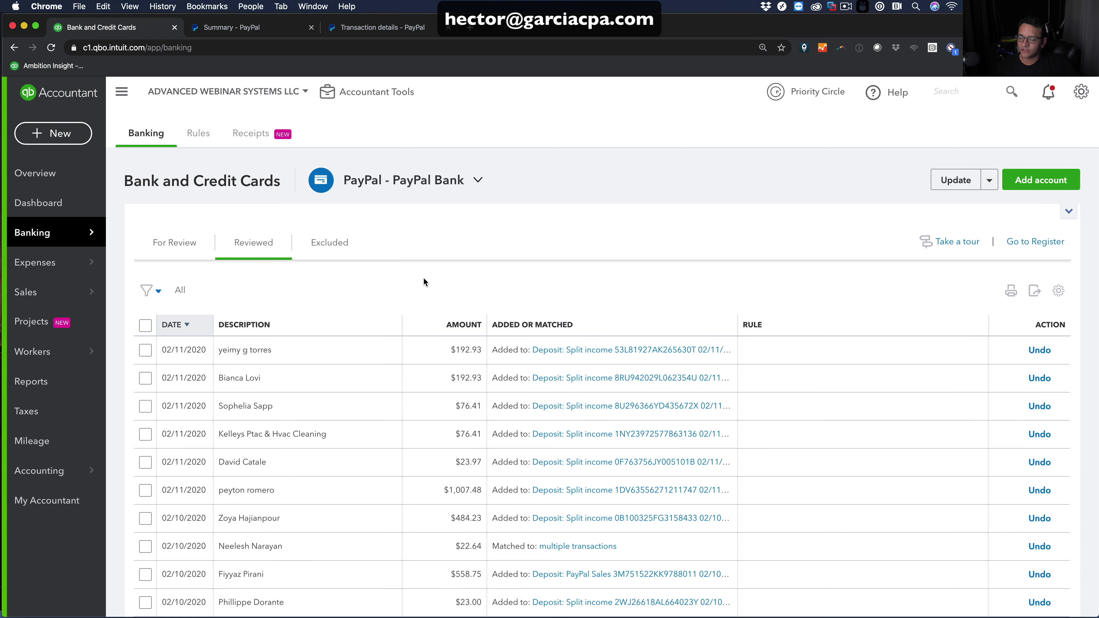
{"action": "scroll", "coordinate": [409, 352], "scroll_direction": "down", "scroll_amount": 8}
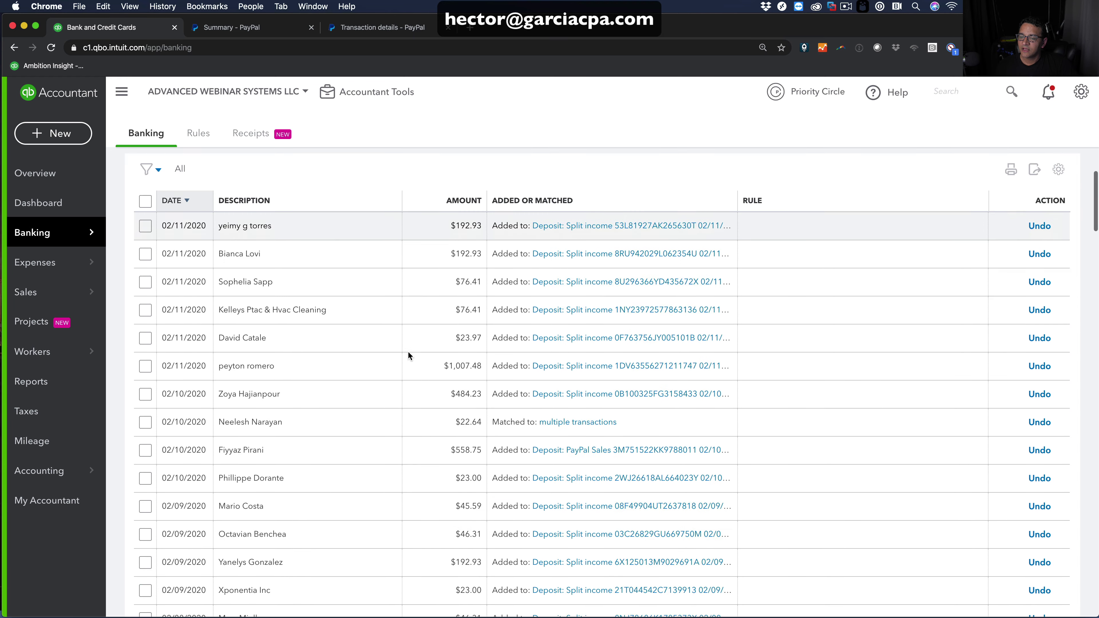
{"action": "scroll", "coordinate": [408, 352], "scroll_direction": "down", "scroll_amount": 20}
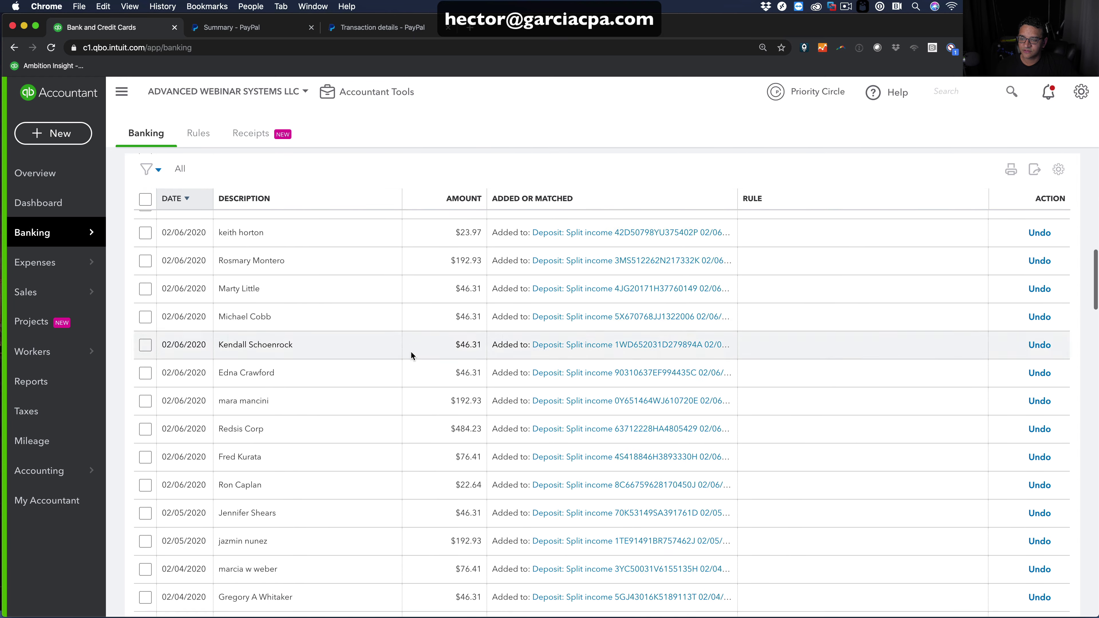
{"action": "scroll", "coordinate": [413, 353], "scroll_direction": "down", "scroll_amount": 1}
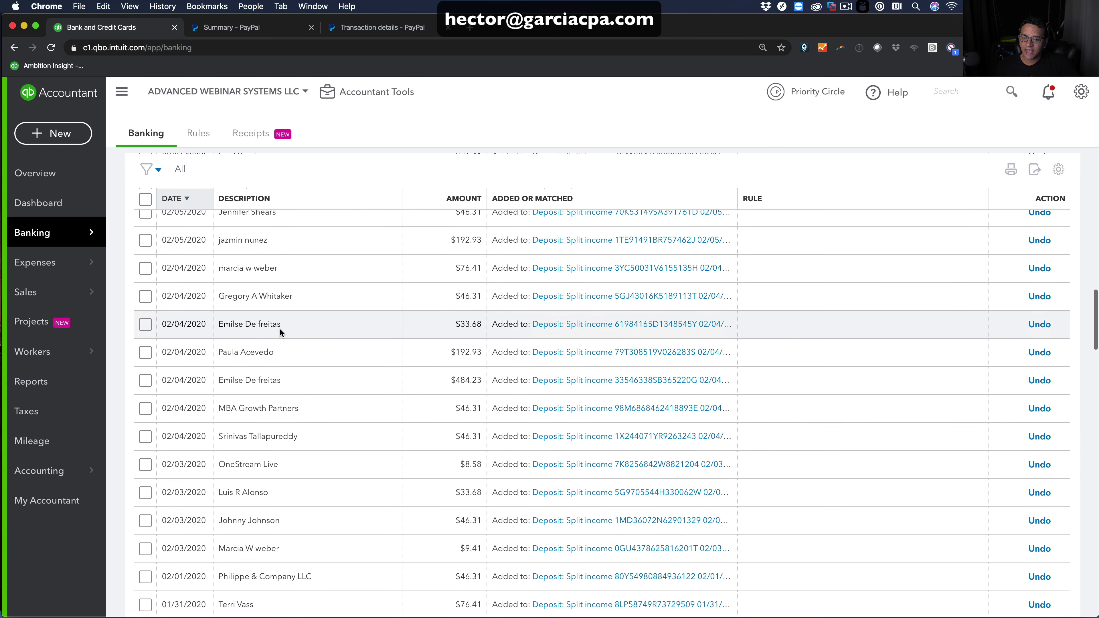
{"action": "scroll", "coordinate": [363, 356], "scroll_direction": "down", "scroll_amount": 3}
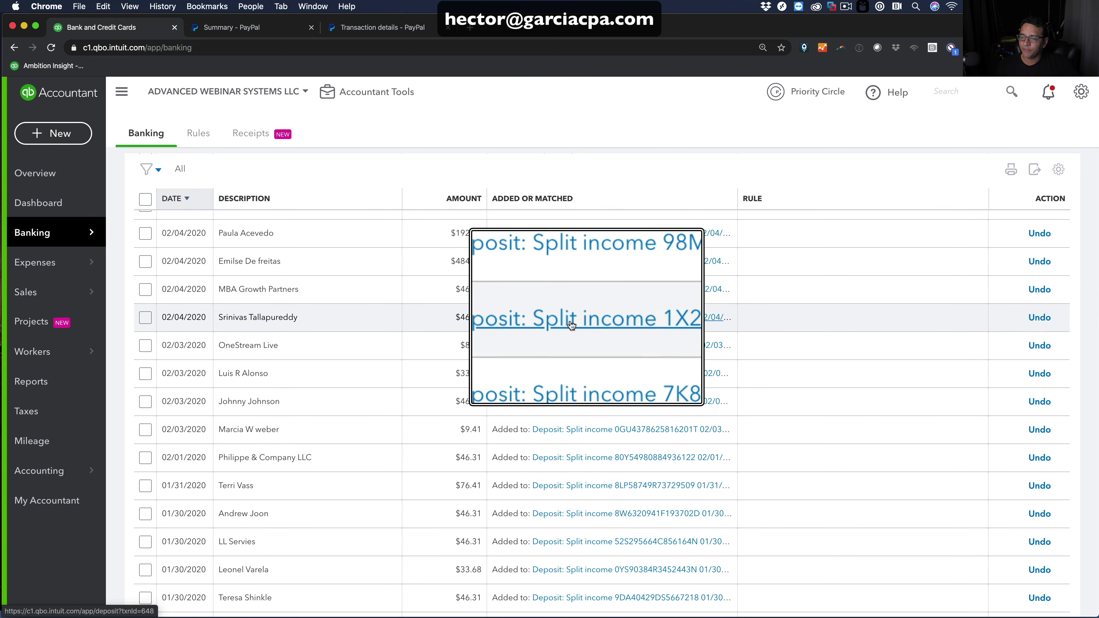
{"action": "scroll", "coordinate": [577, 363], "scroll_direction": "down", "scroll_amount": 10}
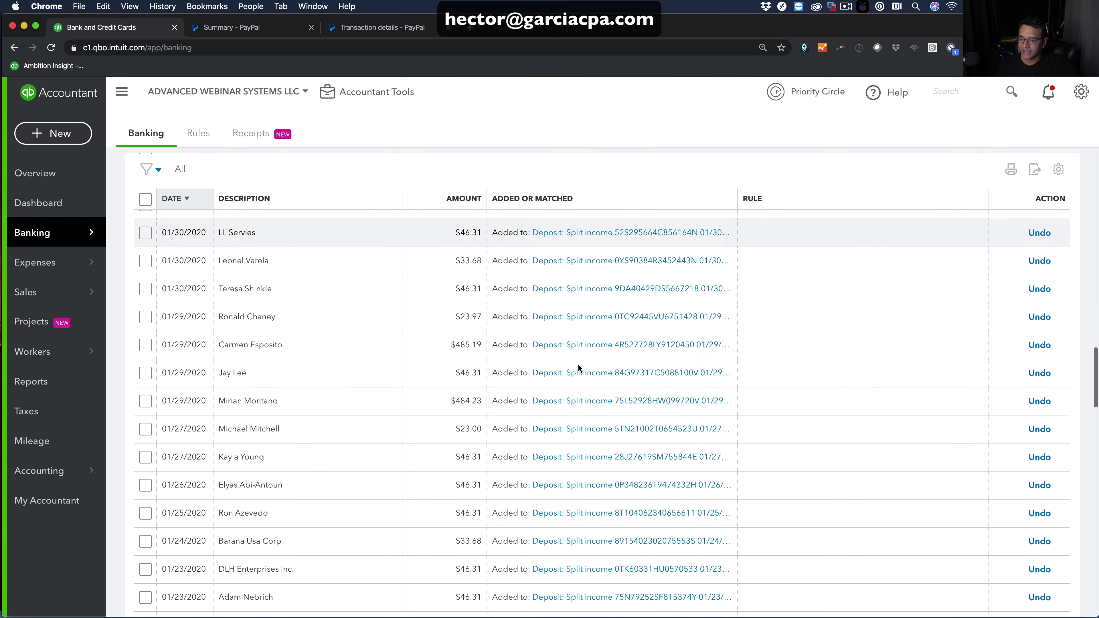
{"action": "scroll", "coordinate": [578, 368], "scroll_direction": "down", "scroll_amount": 5}
{"action": "scroll", "coordinate": [579, 367], "scroll_direction": "up", "scroll_amount": 20}
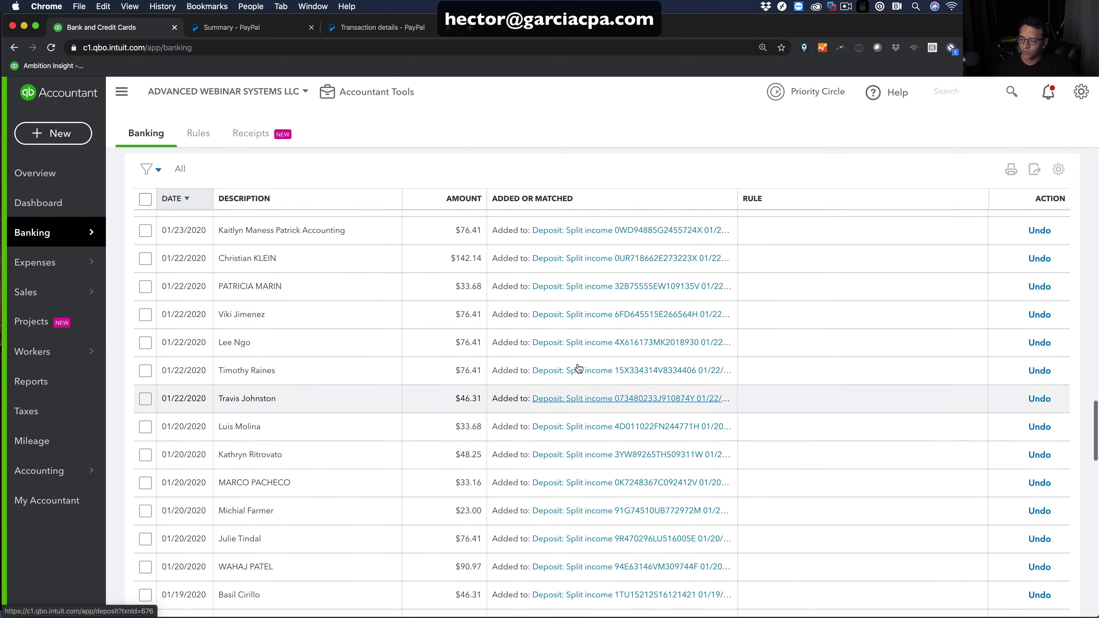
{"action": "scroll", "coordinate": [578, 368], "scroll_direction": "up", "scroll_amount": 10}
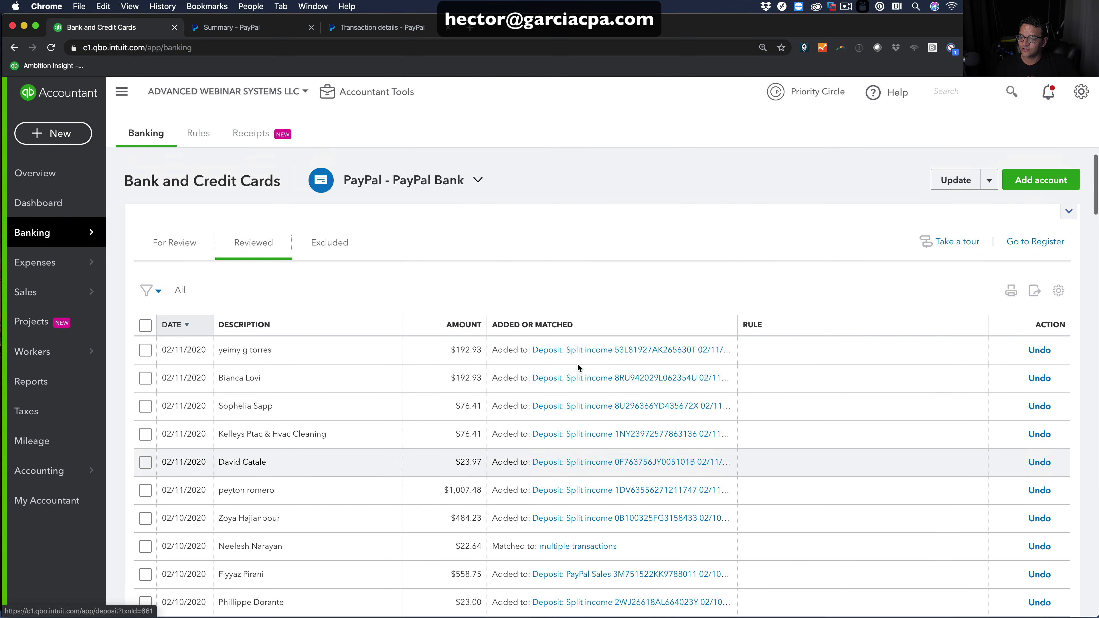
{"action": "left_click", "coordinate": [566, 352]}
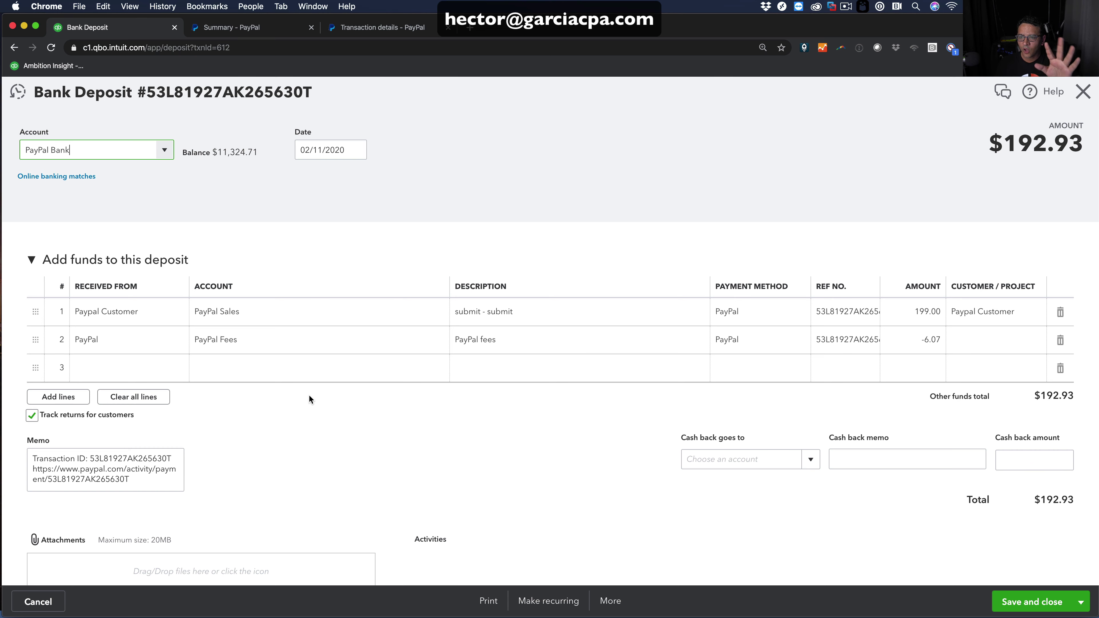
- Save the $192.93 deposit, undo the three 02/11/2020 reviewed deposits, and view For Review
{"action": "left_click", "coordinate": [1032, 603]}
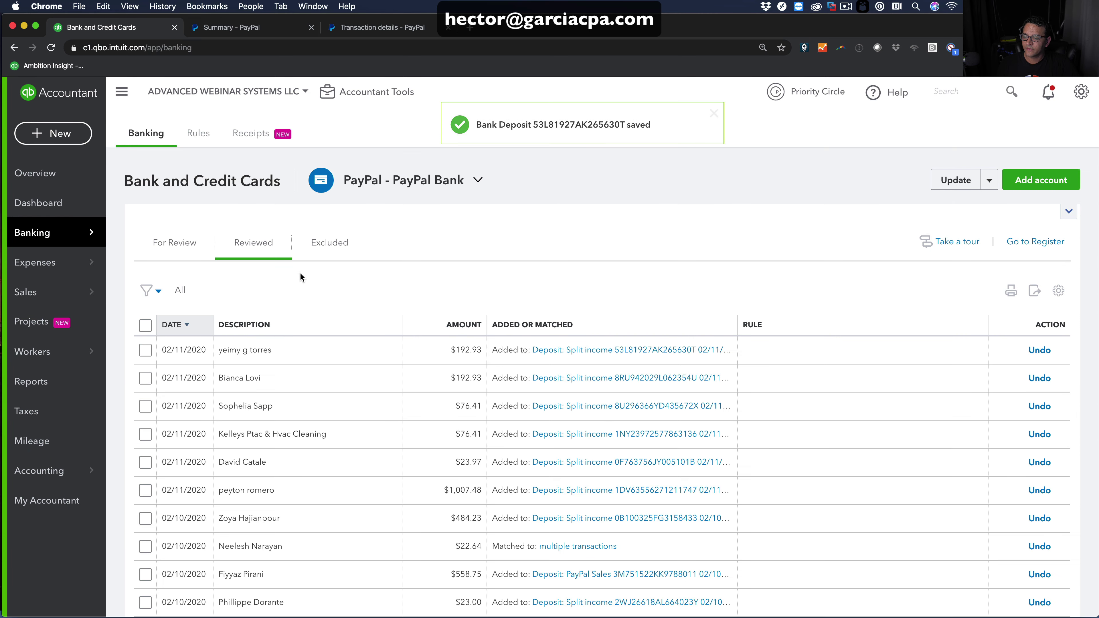
{"action": "left_click", "coordinate": [1034, 353]}
{"action": "left_click", "coordinate": [1037, 352]}
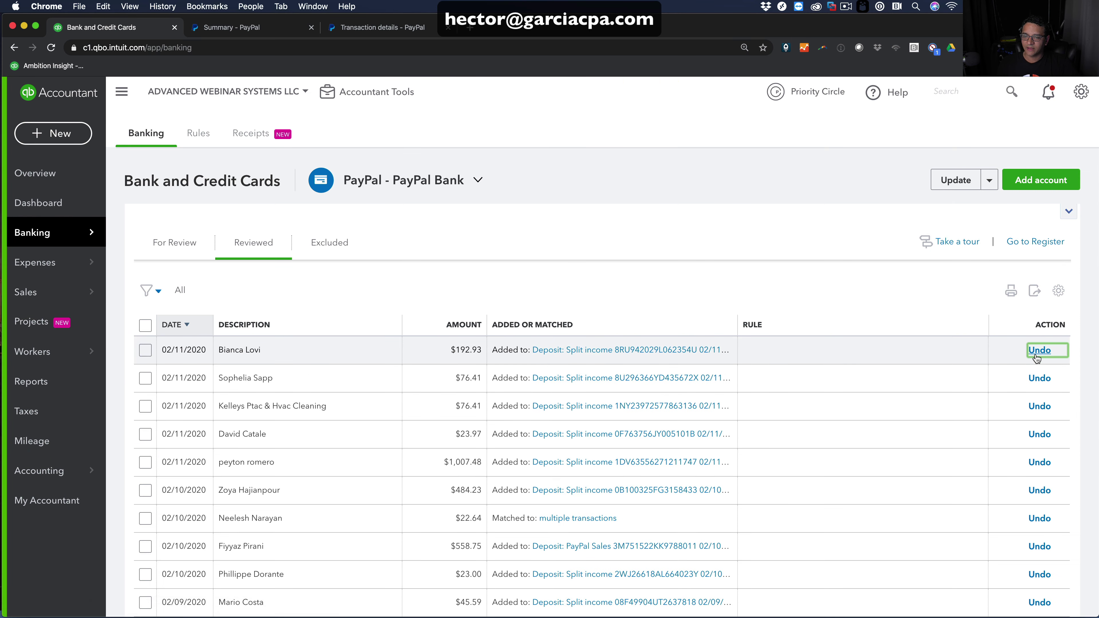
{"action": "left_click", "coordinate": [1039, 352]}
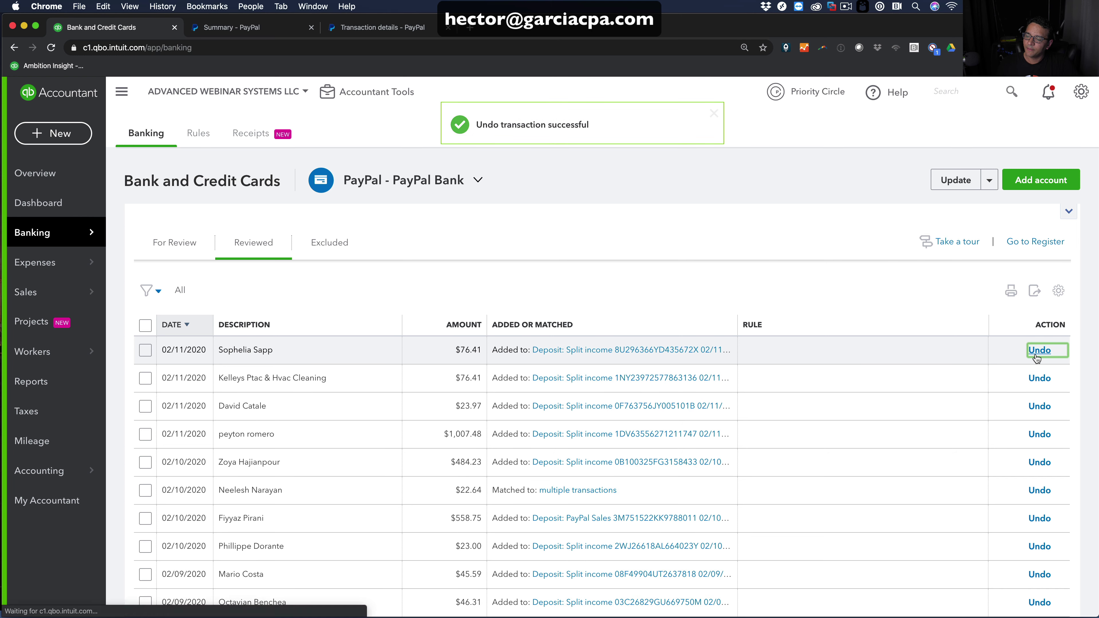
{"action": "left_click", "coordinate": [172, 249]}
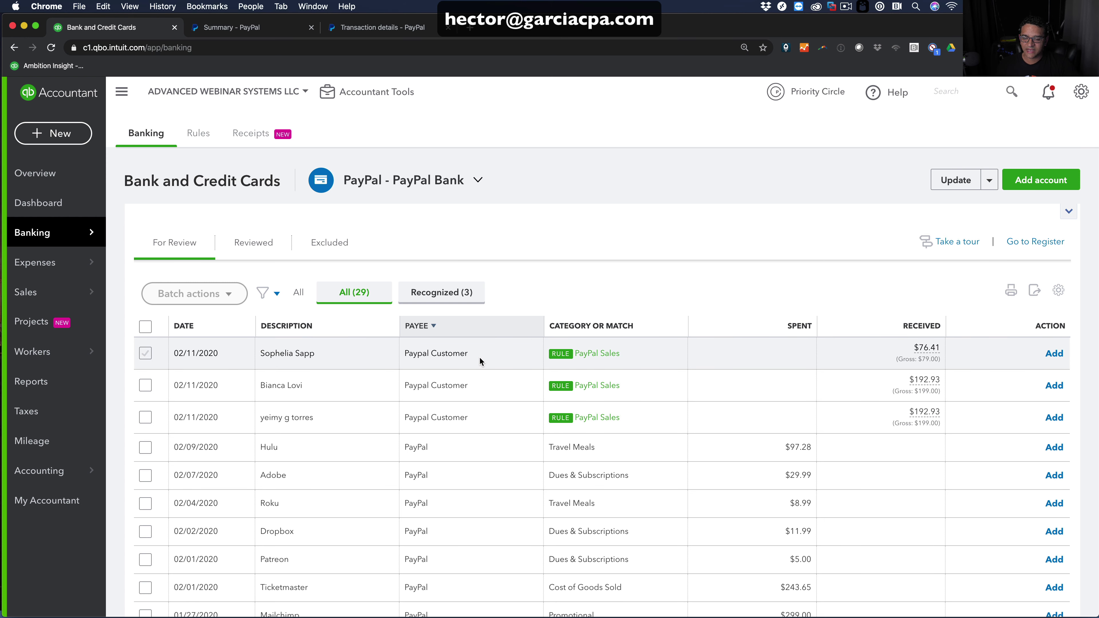
- Add the 02/11/2020 $76.41 deposit as a Sales Receipt for Paypal Customer
{"action": "left_click", "coordinate": [619, 354]}
{"action": "scroll", "coordinate": [459, 410], "scroll_direction": "down", "scroll_amount": 1}
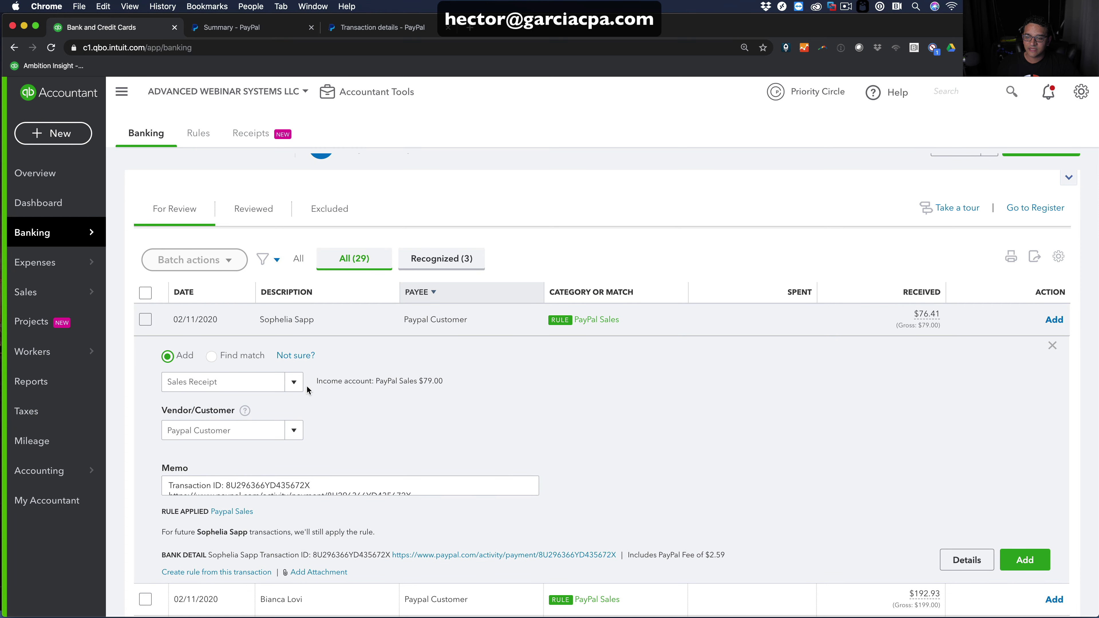
{"action": "scroll", "coordinate": [583, 322], "scroll_direction": "down", "scroll_amount": 4}
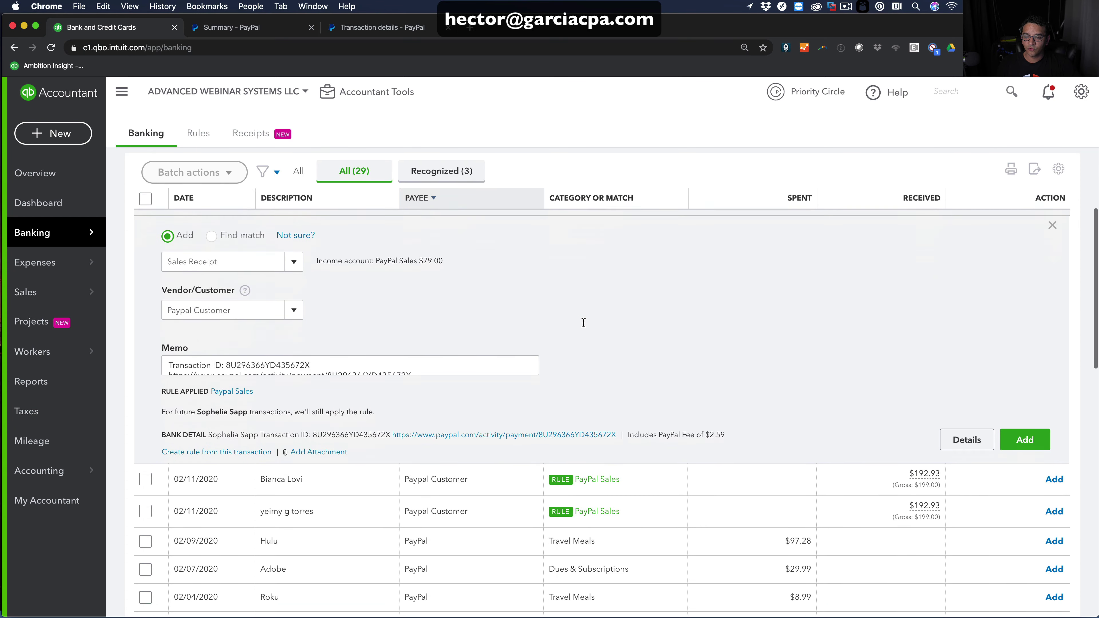
{"action": "scroll", "coordinate": [583, 321], "scroll_direction": "up", "scroll_amount": 5}
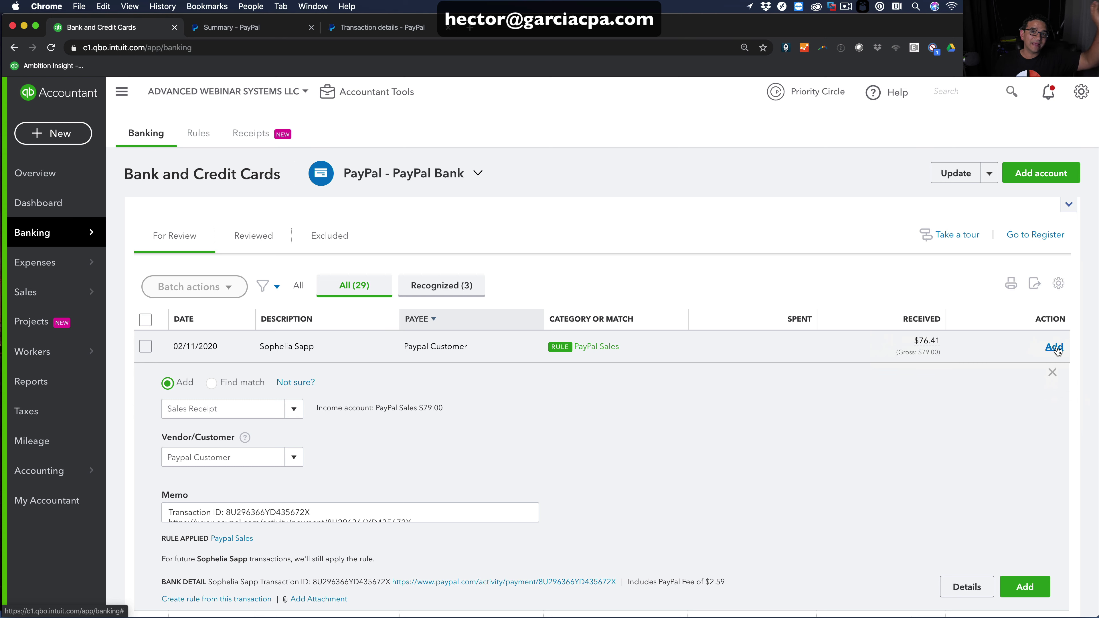
{"action": "left_click", "coordinate": [446, 346]}
{"action": "left_click", "coordinate": [445, 347]}
{"action": "scroll", "coordinate": [484, 398], "scroll_direction": "down", "scroll_amount": 3}
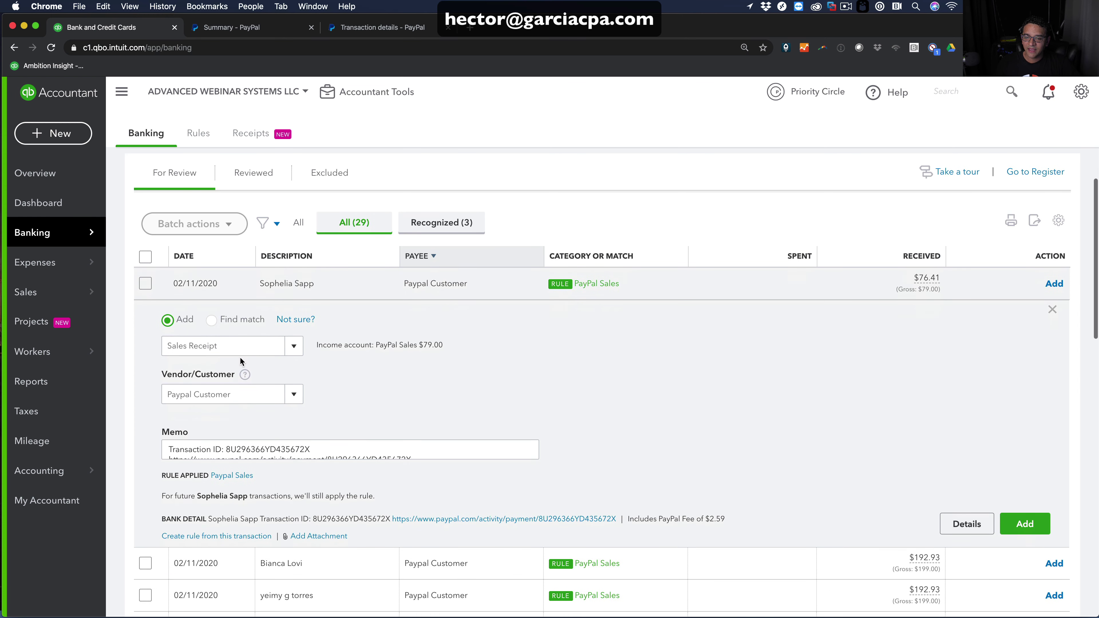
{"action": "left_click", "coordinate": [240, 350]}
{"action": "left_click", "coordinate": [241, 392]}
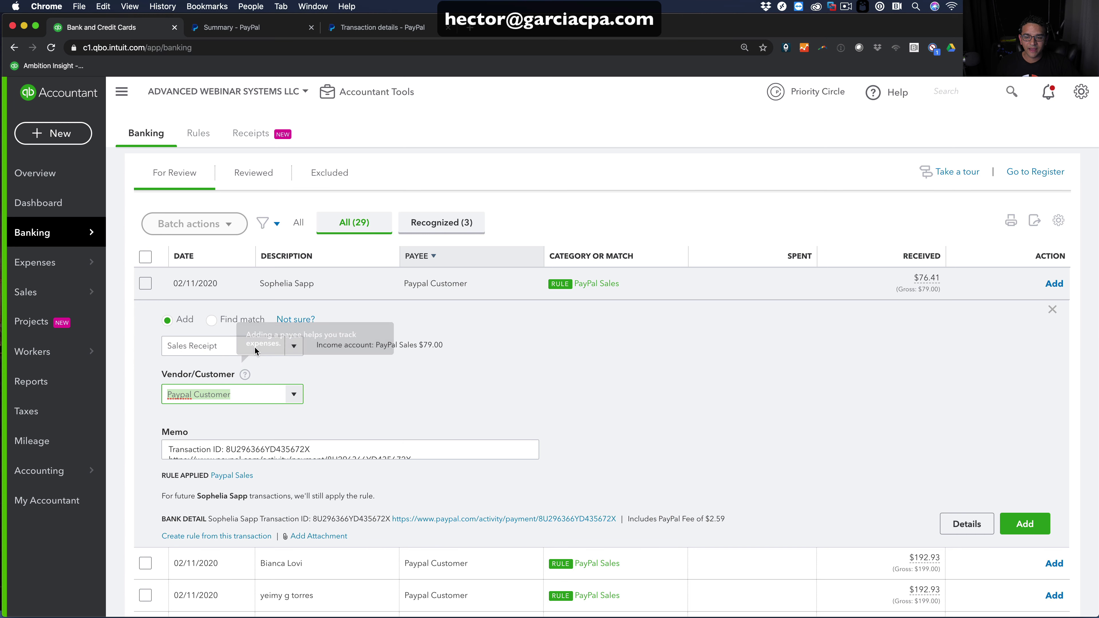
{"action": "left_click", "coordinate": [283, 347]}
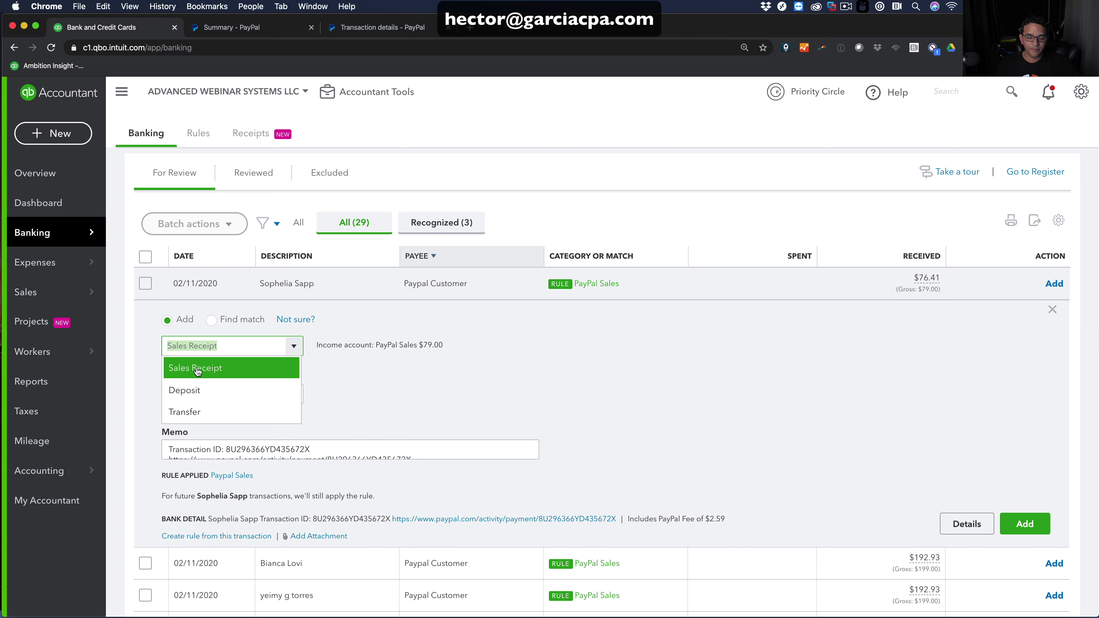
{"action": "left_click", "coordinate": [198, 369]}
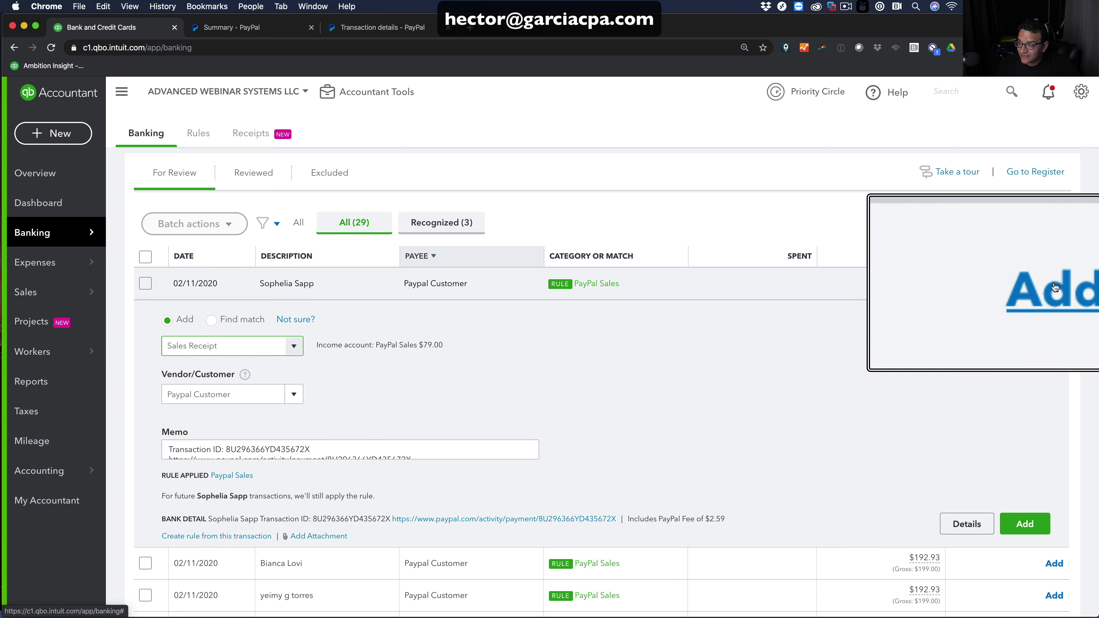
{"action": "left_click", "coordinate": [1031, 526]}
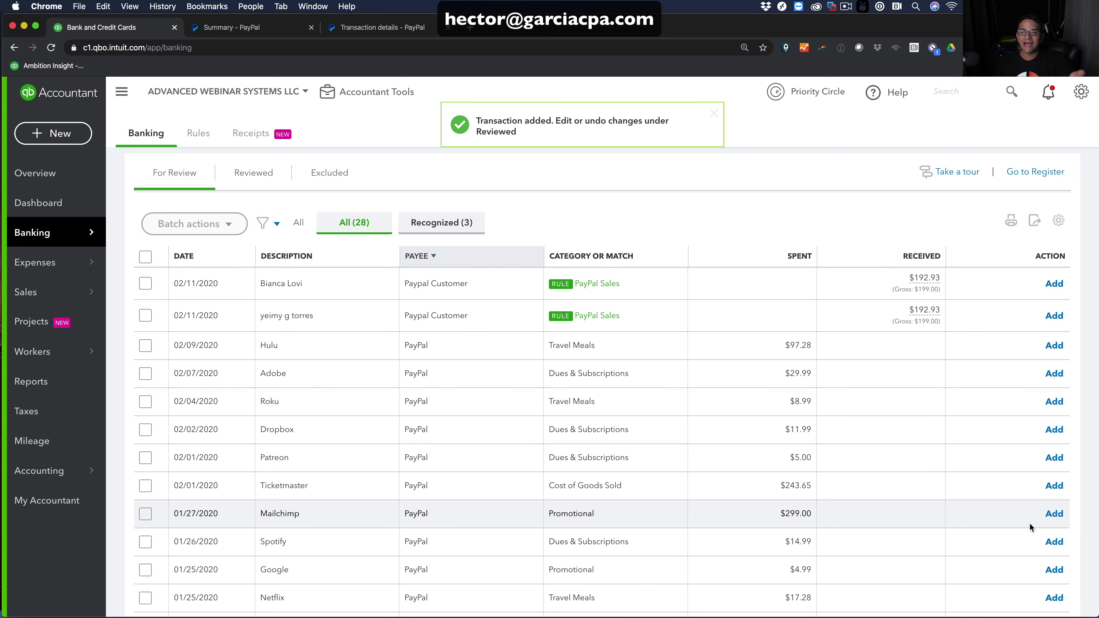
{"action": "left_click", "coordinate": [1002, 92]}
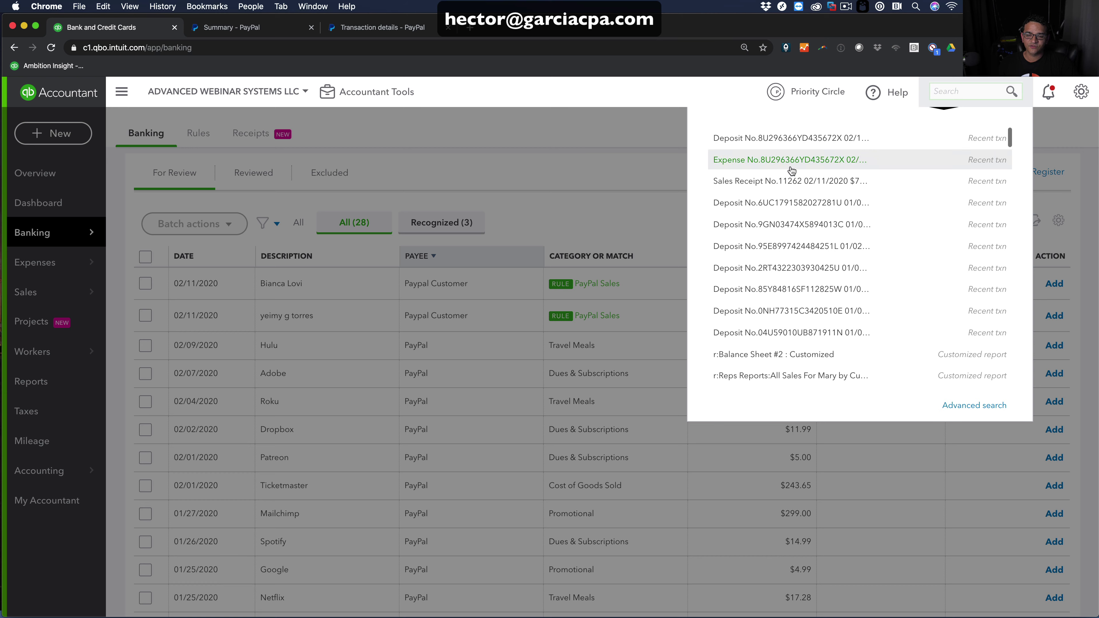
{"action": "left_click", "coordinate": [578, 144]}
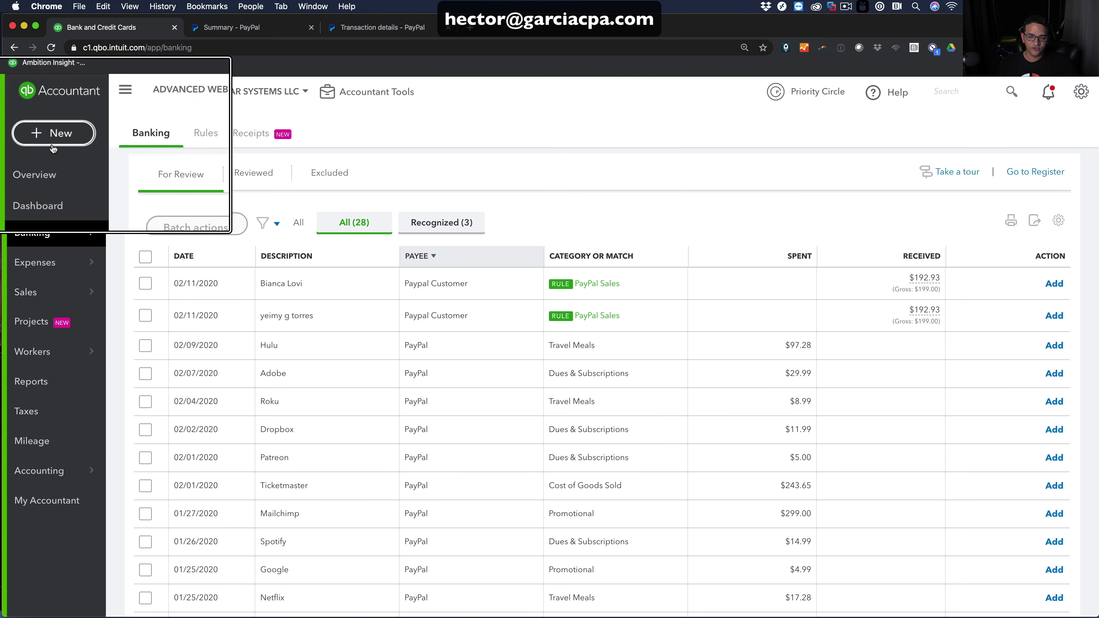
{"action": "left_click", "coordinate": [53, 147]}
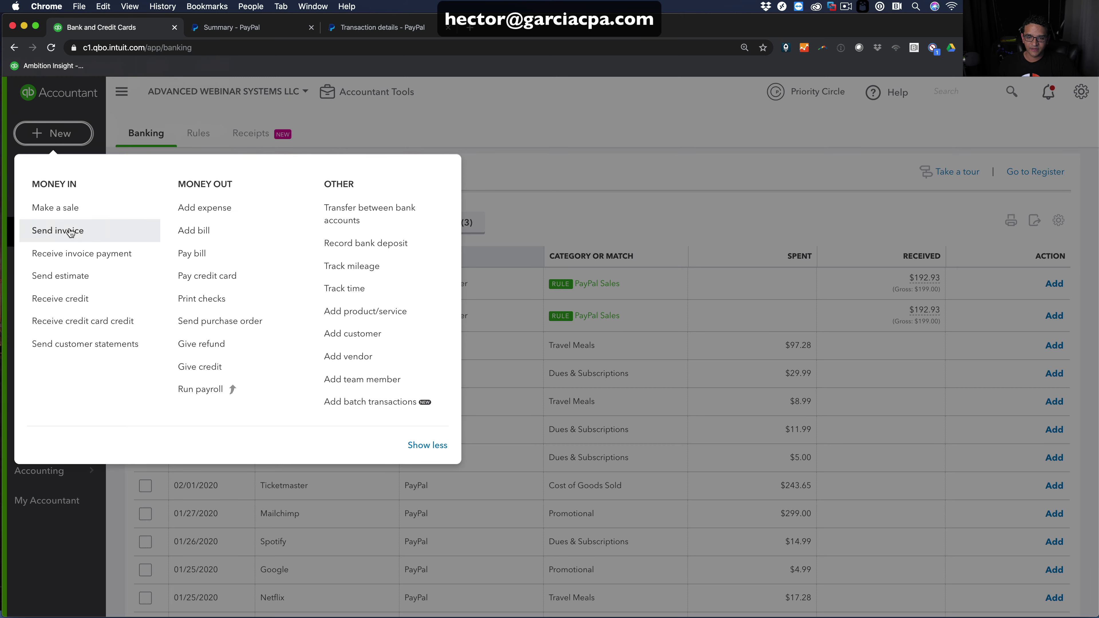
{"action": "left_click", "coordinate": [44, 208]}
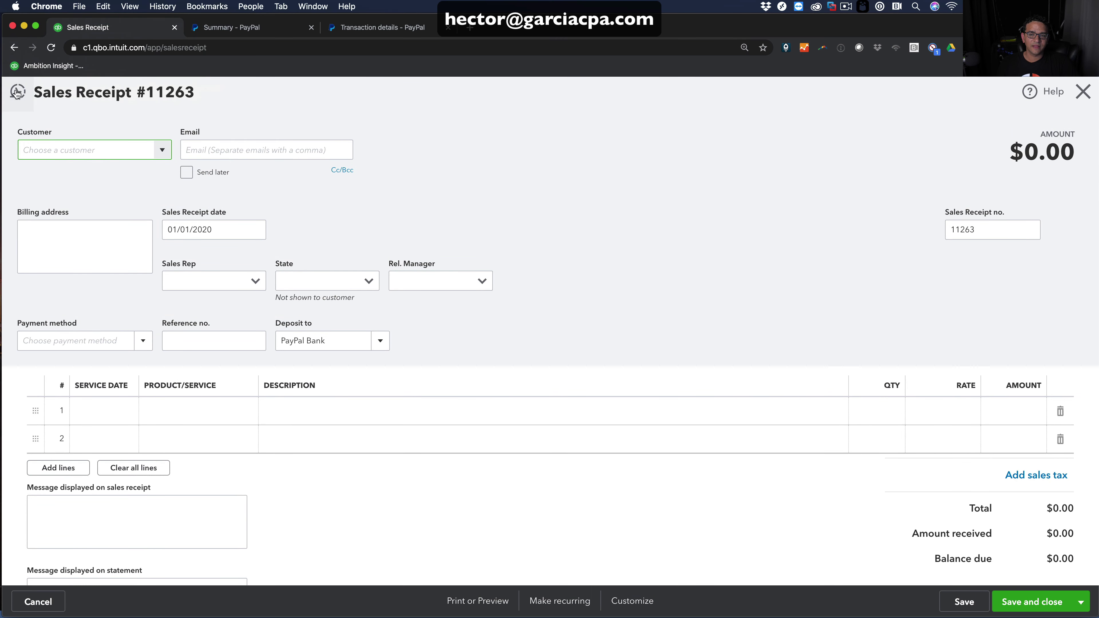
{"action": "left_click", "coordinate": [17, 93]}
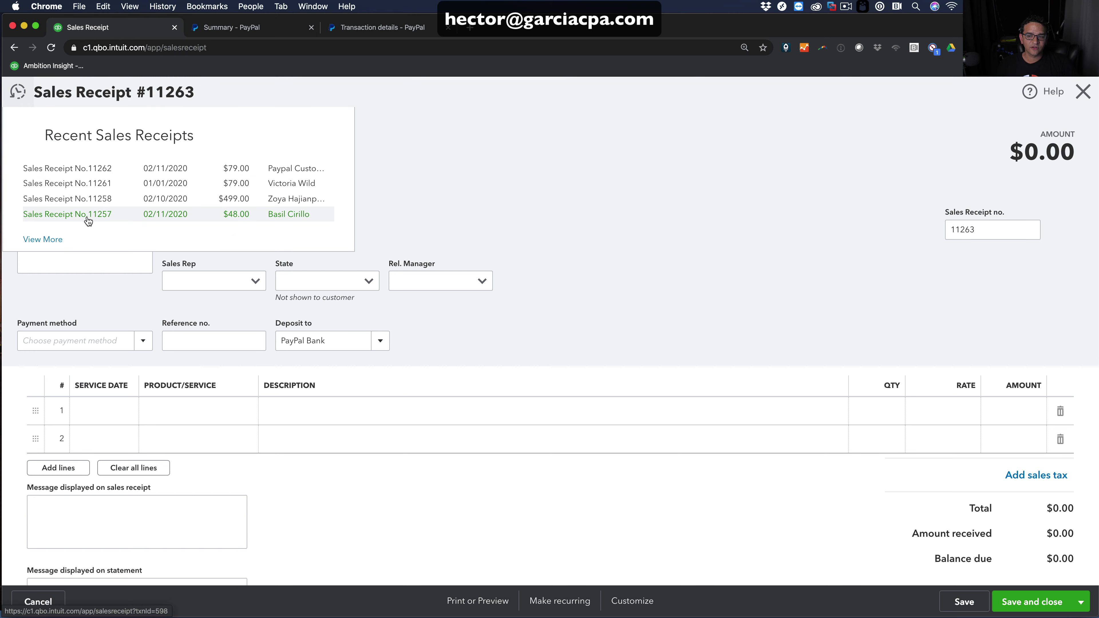
{"action": "left_click", "coordinate": [85, 169]}
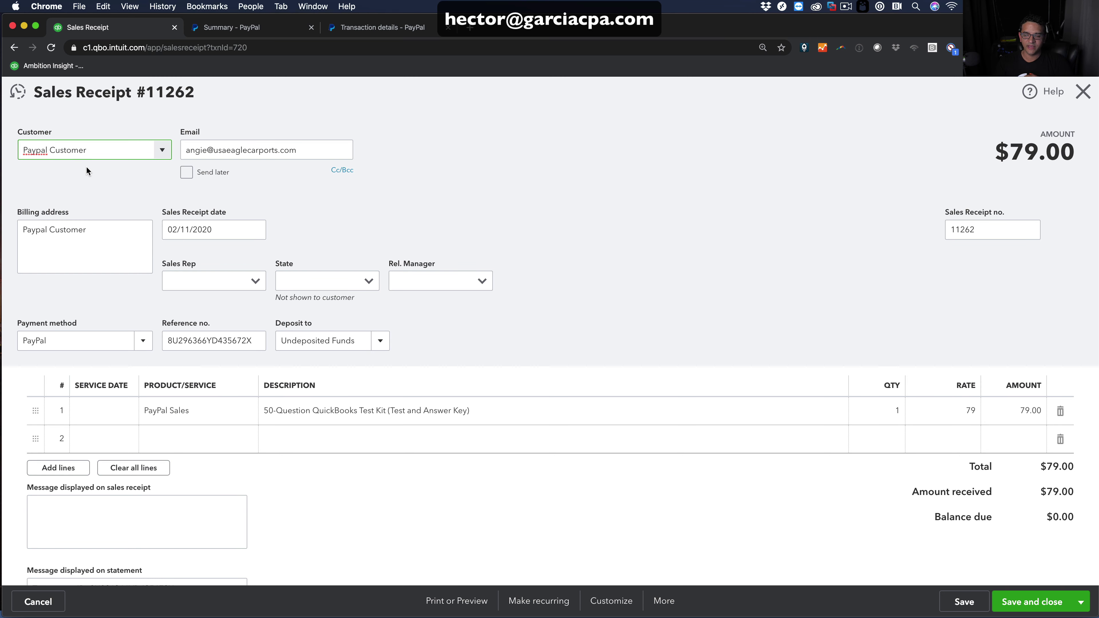
{"action": "left_click", "coordinate": [1083, 92]}
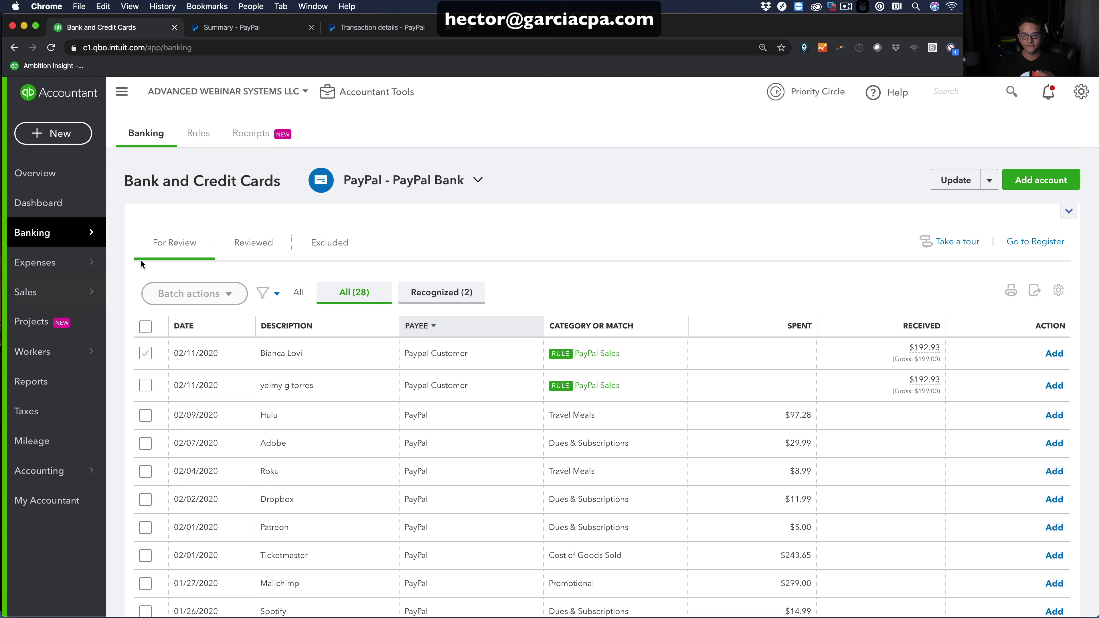
{"action": "left_click", "coordinate": [308, 351]}
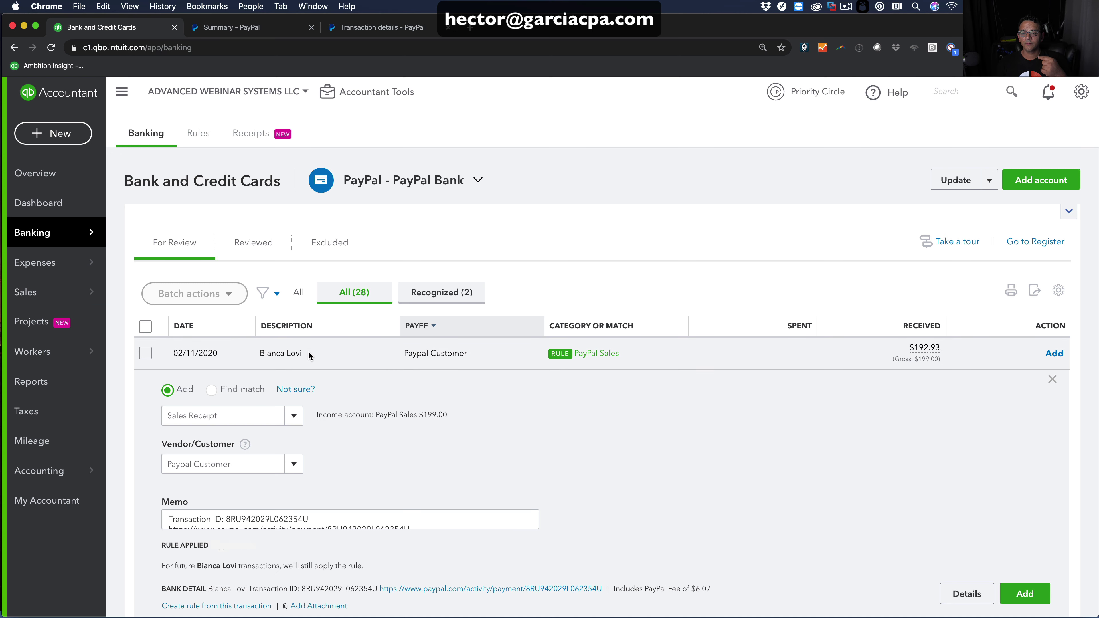
{"action": "left_click", "coordinate": [278, 420]}
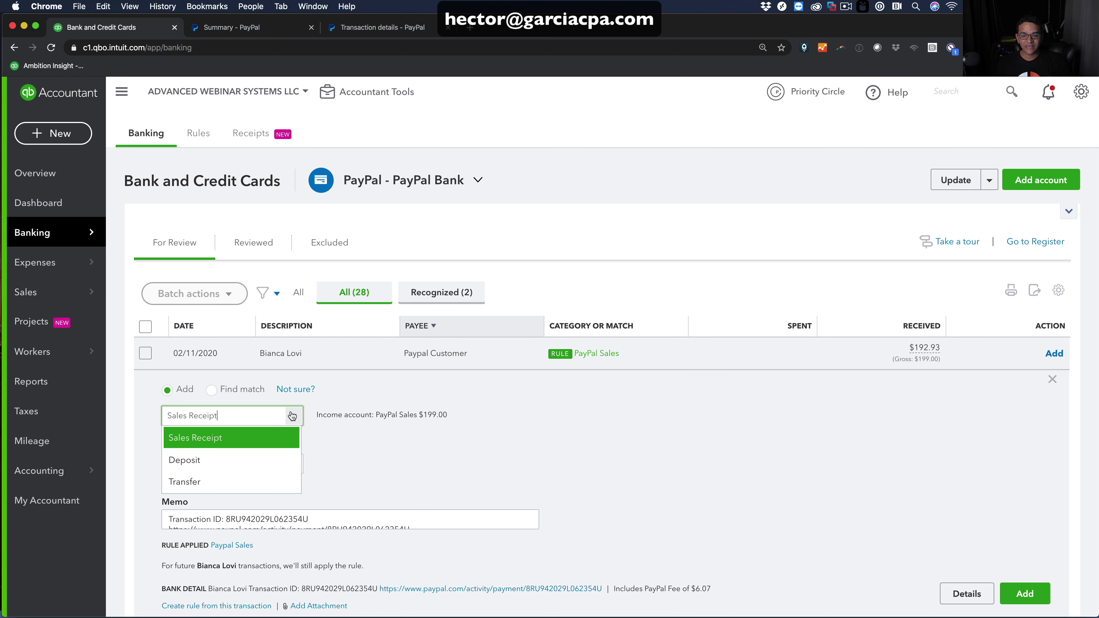
{"action": "left_click", "coordinate": [290, 416]}
{"action": "left_click", "coordinate": [292, 416]}
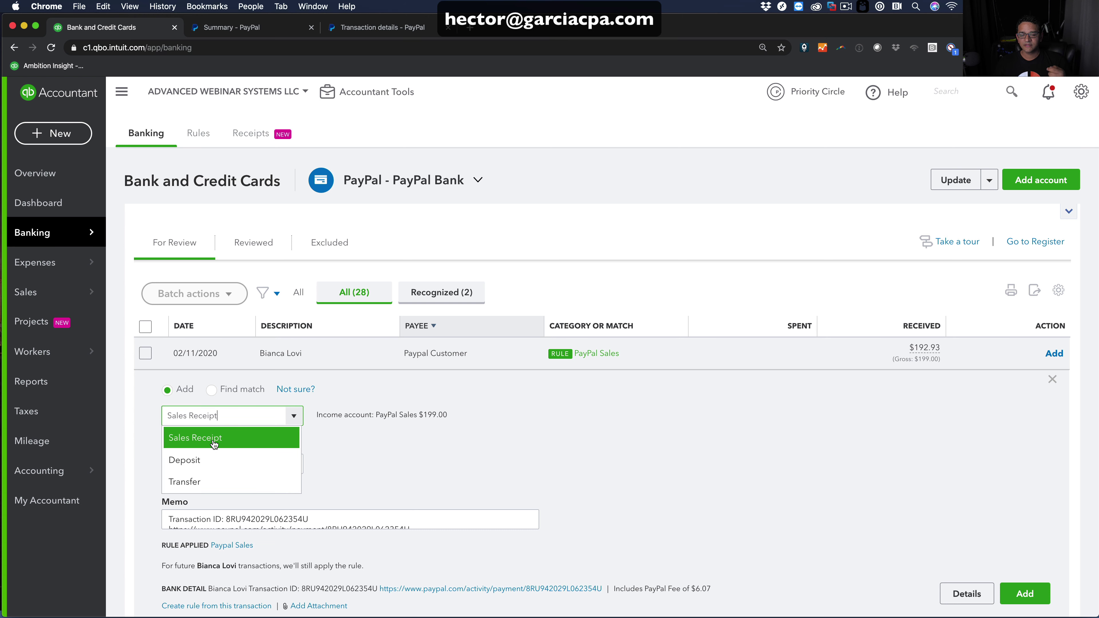
{"action": "left_click", "coordinate": [361, 466]}
{"action": "scroll", "coordinate": [387, 461], "scroll_direction": "down", "scroll_amount": 1}
{"action": "left_click", "coordinate": [285, 442]}
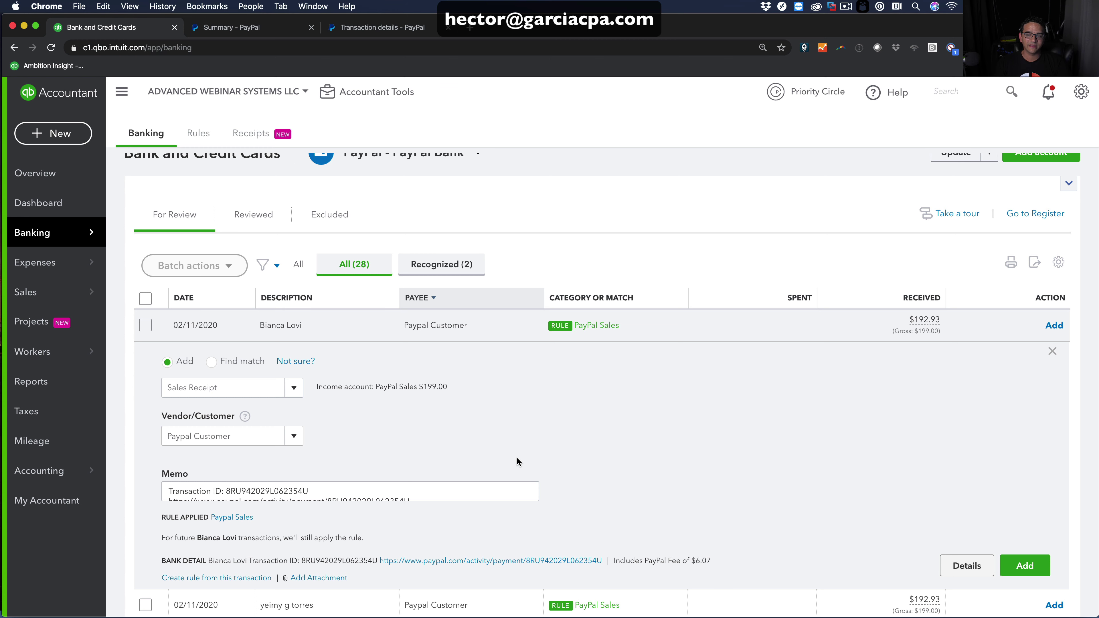
{"action": "left_click", "coordinate": [231, 325]}
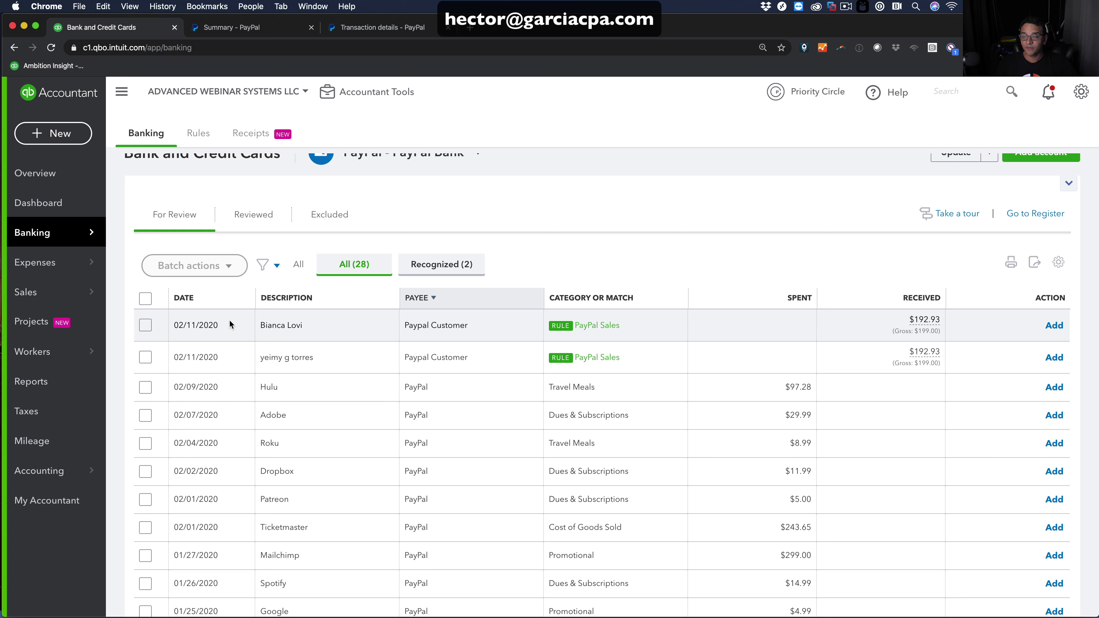
{"action": "scroll", "coordinate": [582, 352], "scroll_direction": "down", "scroll_amount": 2}
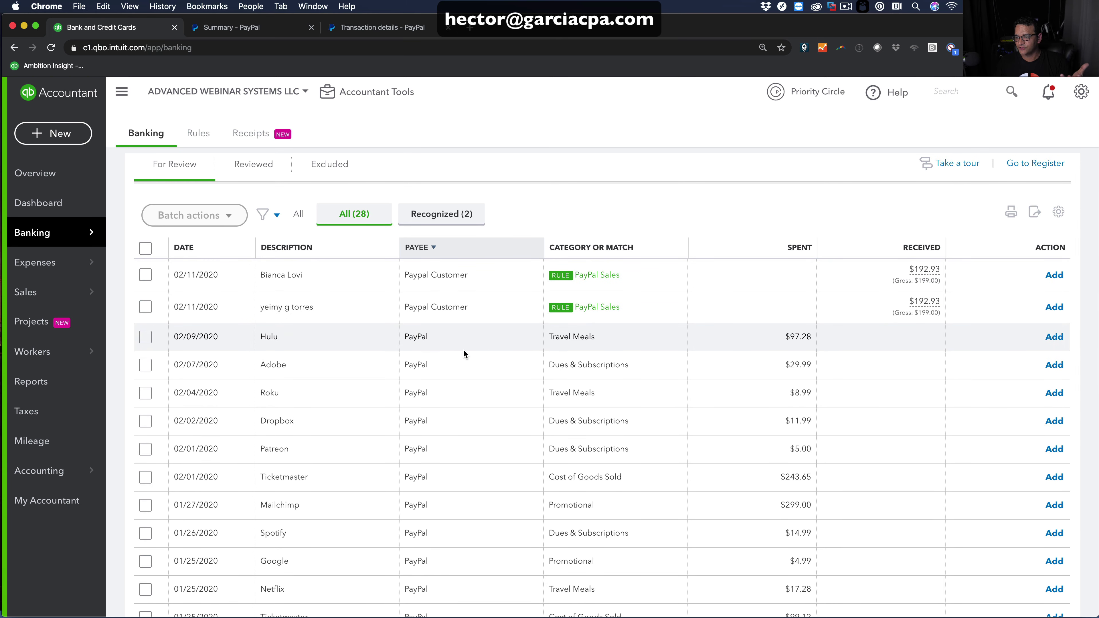
{"action": "scroll", "coordinate": [529, 371], "scroll_direction": "down", "scroll_amount": 5}
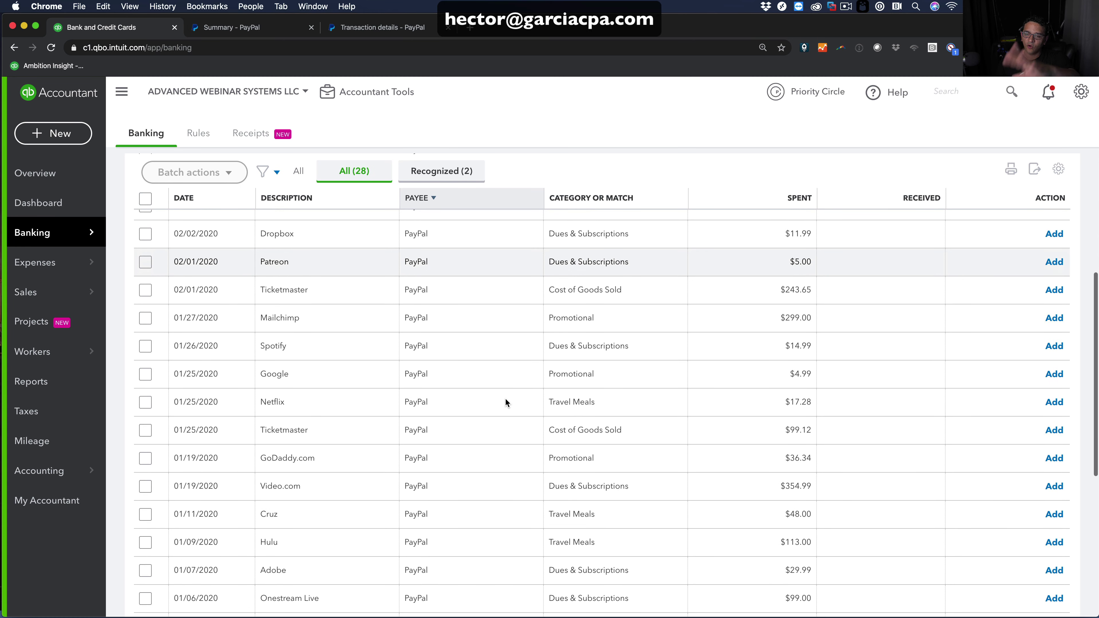
{"action": "scroll", "coordinate": [506, 399], "scroll_direction": "up", "scroll_amount": 5}
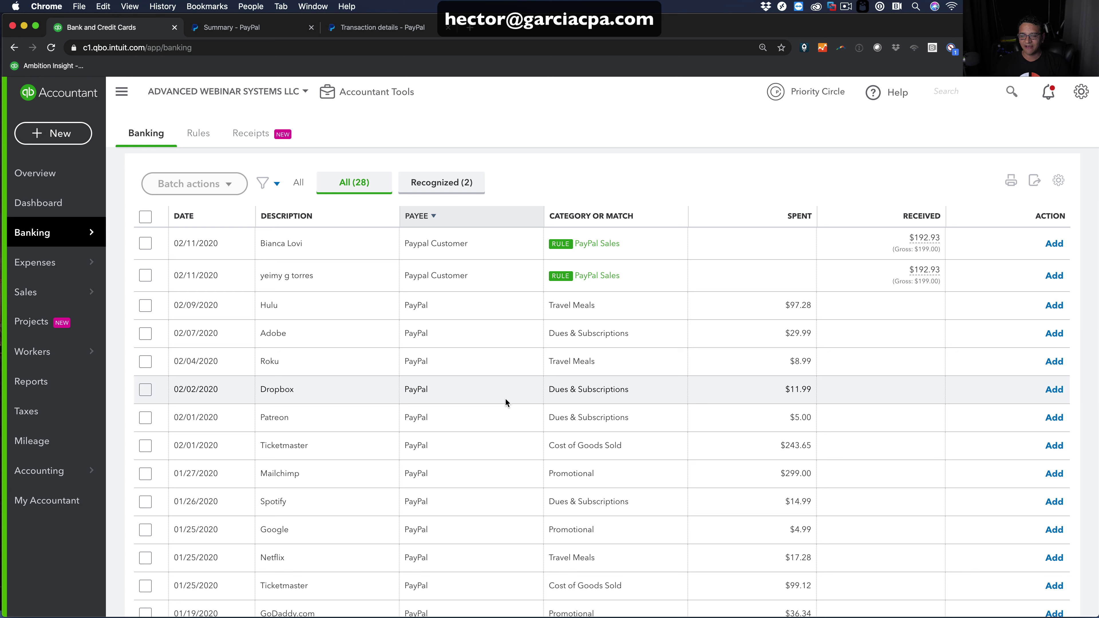
- Open the 02/04/2020 Roku $8.99 charge and start entering Roku as payee
{"action": "left_click", "coordinate": [442, 374]}
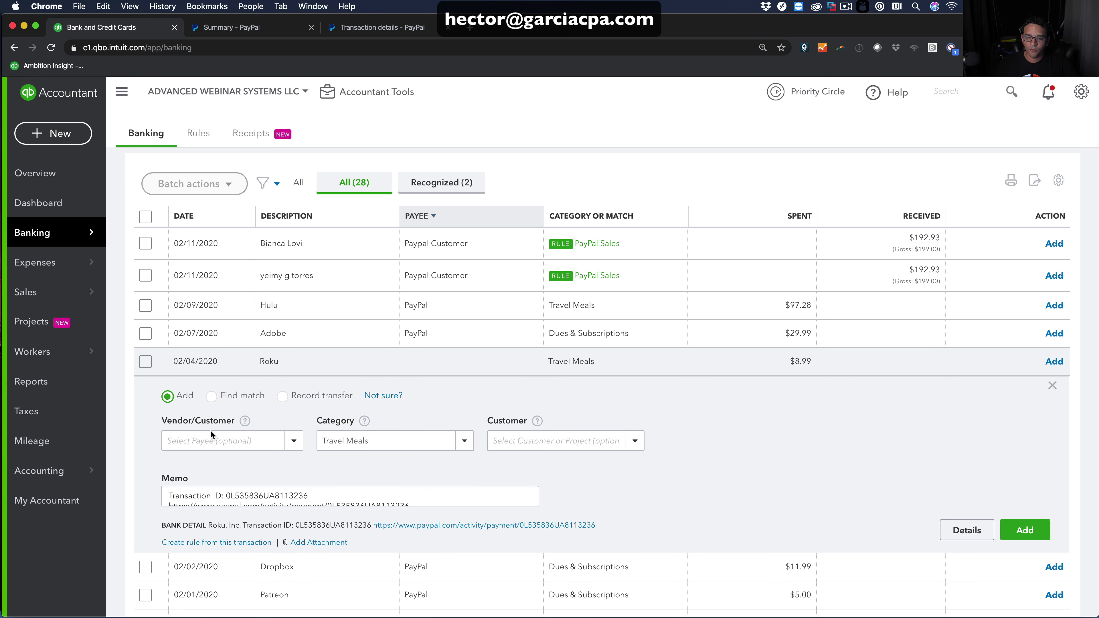
{"action": "left_click", "coordinate": [213, 441]}
{"action": "type", "text": "Roku"}
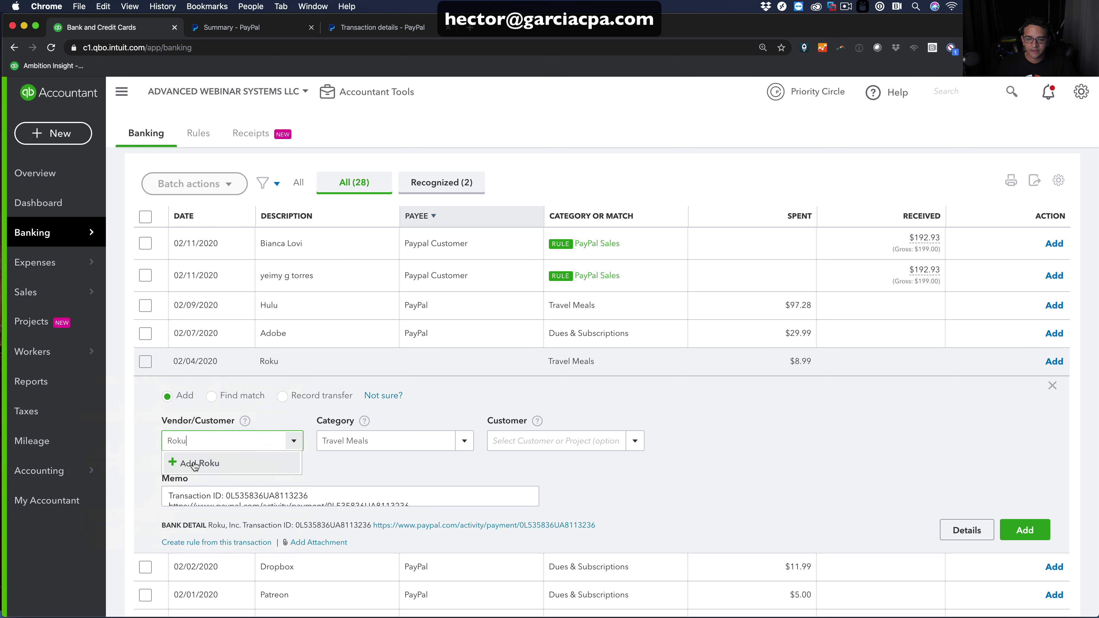
- Add Roku as a new vendor and record the 02/04/2020 charge under Office Expenses
{"action": "left_click", "coordinate": [194, 464]}
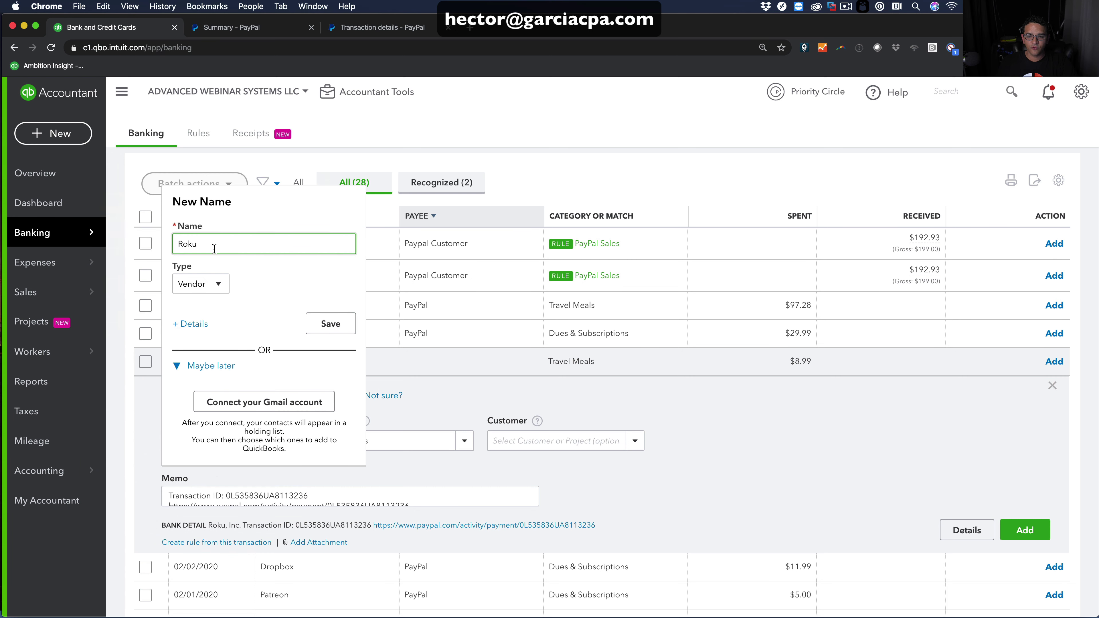
{"action": "left_click", "coordinate": [331, 323]}
{"action": "left_click", "coordinate": [397, 440]}
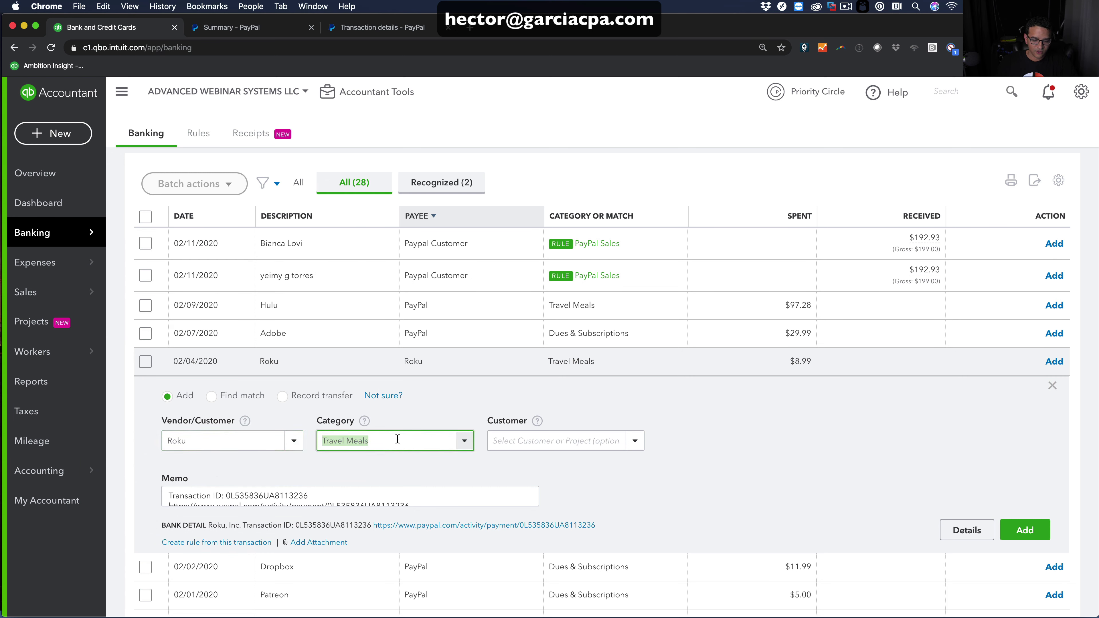
{"action": "type", "text": "office"}
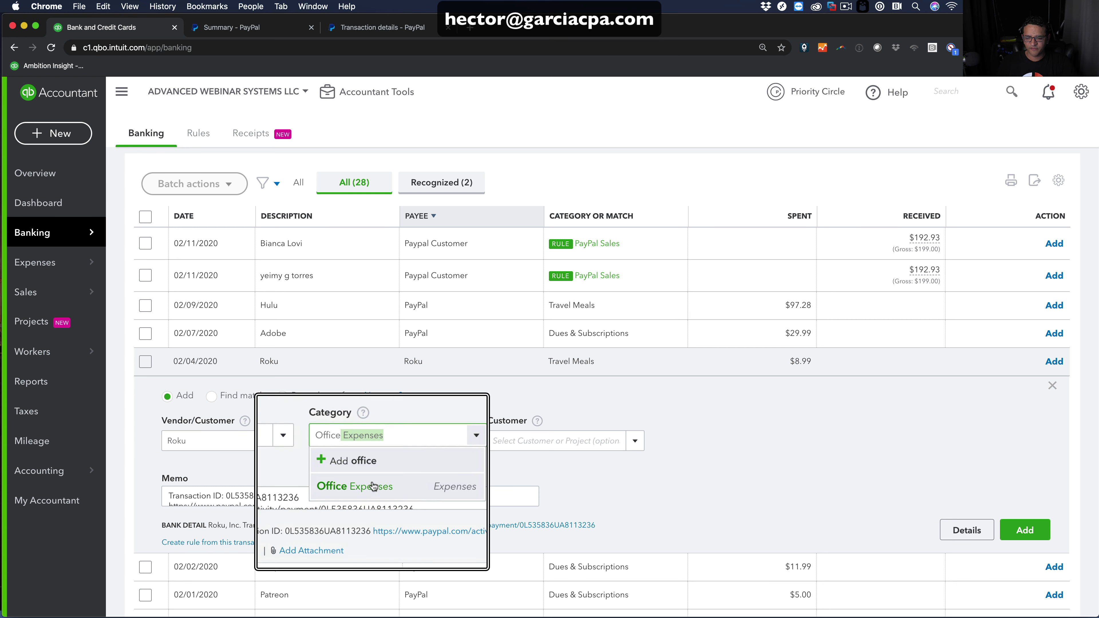
{"action": "left_click", "coordinate": [373, 485]}
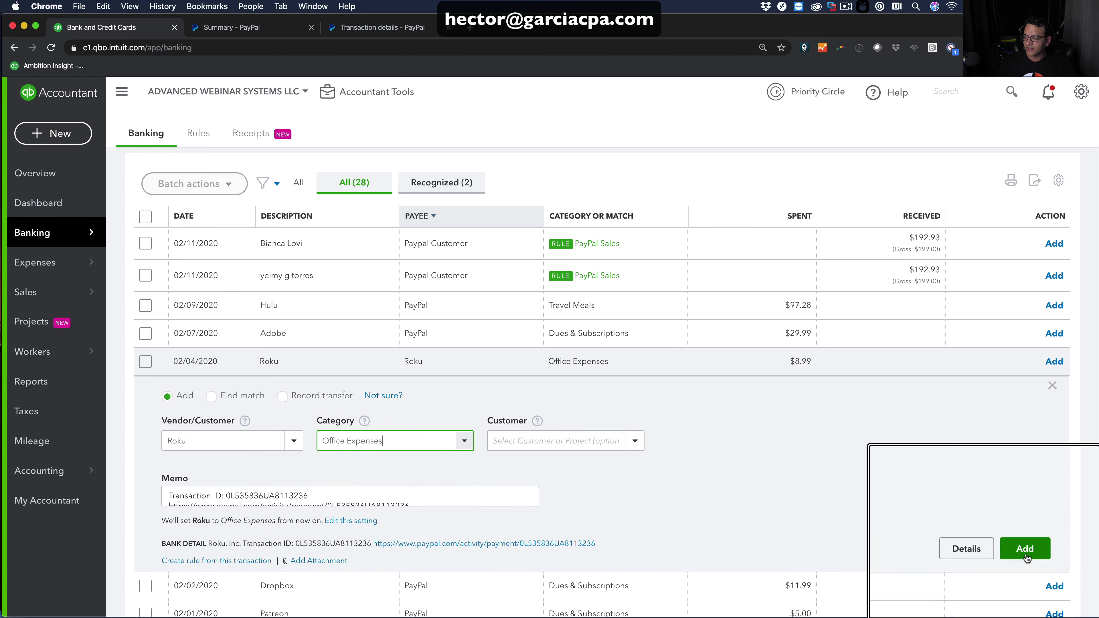
{"action": "key", "text": "Tab"}
{"action": "key", "text": "Return"}
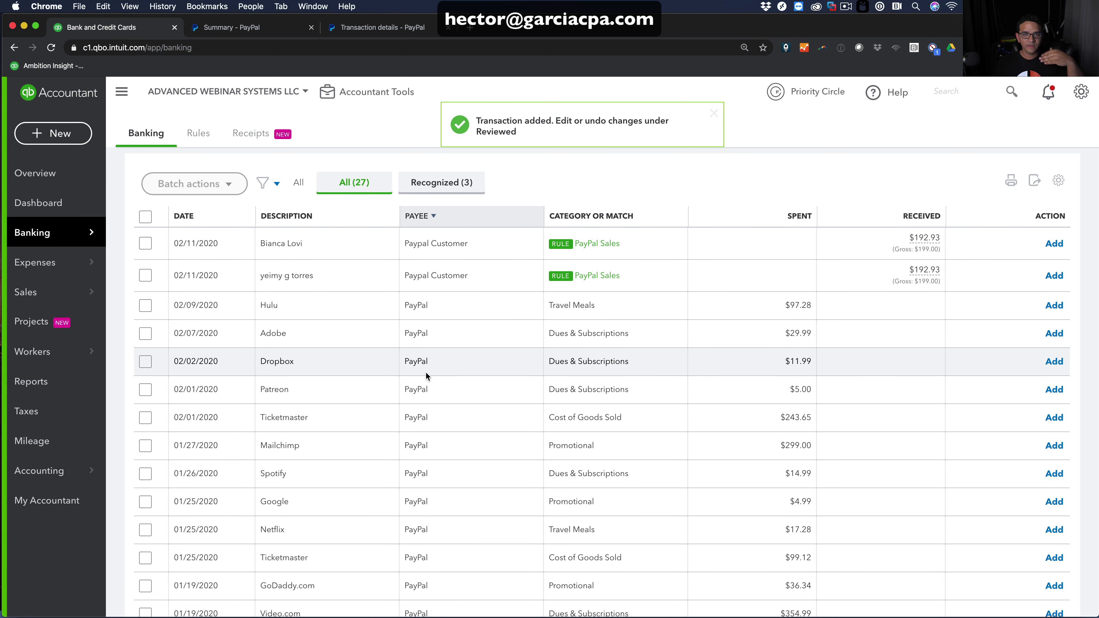
- Sort the PayPal review list by description
{"action": "left_click", "coordinate": [281, 215]}
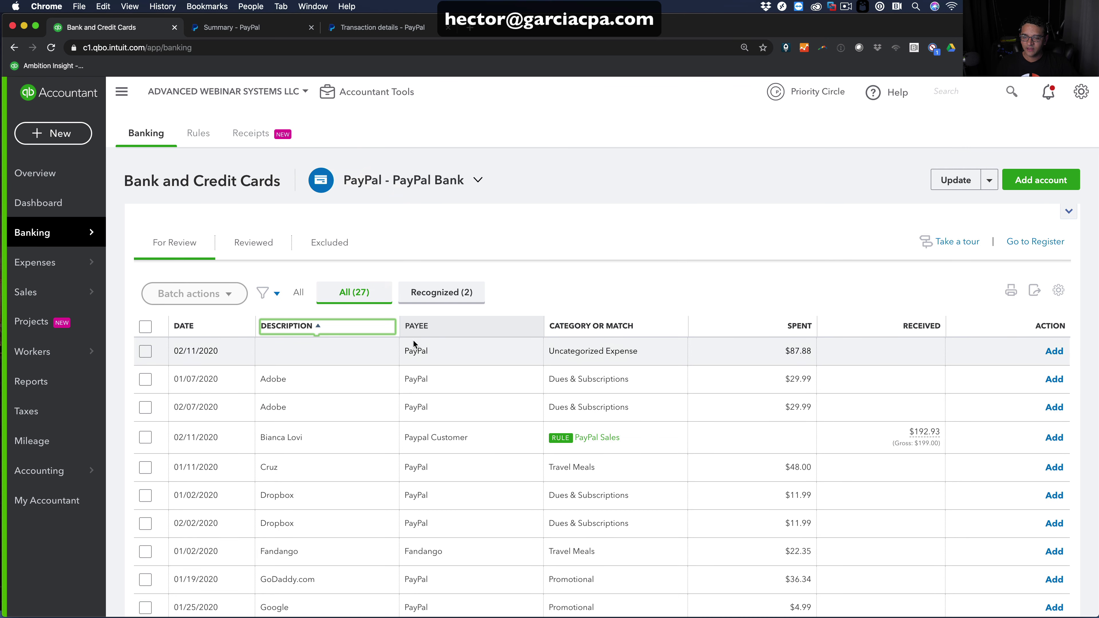
{"action": "scroll", "coordinate": [433, 339], "scroll_direction": "down", "scroll_amount": 3}
{"action": "scroll", "coordinate": [440, 339], "scroll_direction": "down", "scroll_amount": 5}
{"action": "scroll", "coordinate": [388, 342], "scroll_direction": "down", "scroll_amount": 3}
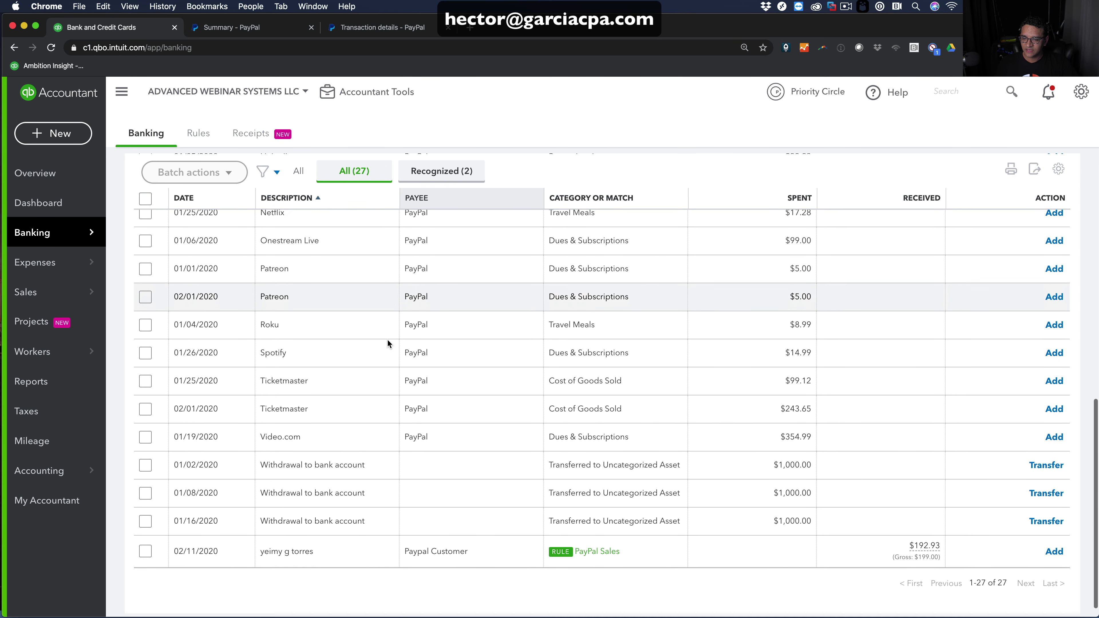
- Record the 01/04/2020 Roku charge with payee Roku and category Office Expenses
{"action": "left_click", "coordinate": [281, 323]}
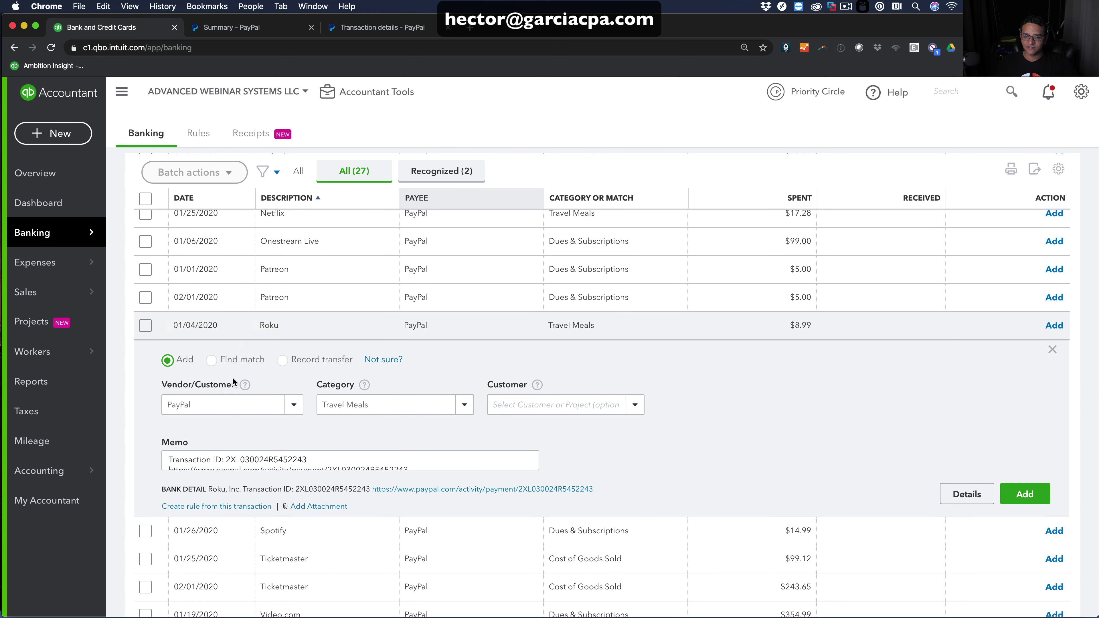
{"action": "left_click", "coordinate": [223, 403]}
{"action": "type", "text": "rok"}
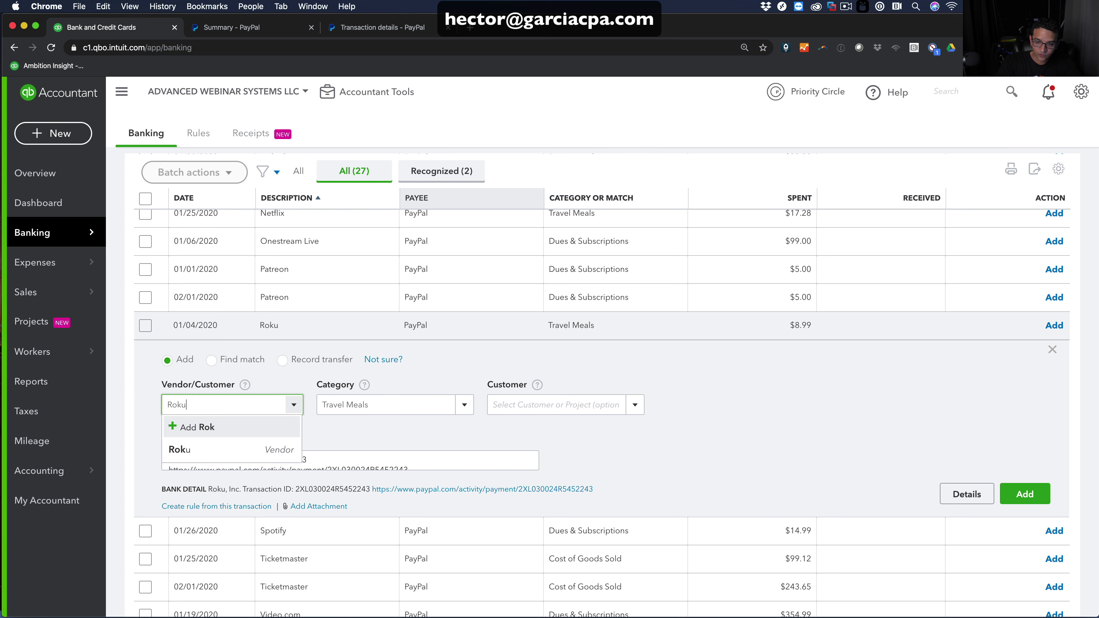
{"action": "left_click", "coordinate": [226, 450]}
{"action": "left_click", "coordinate": [386, 403]}
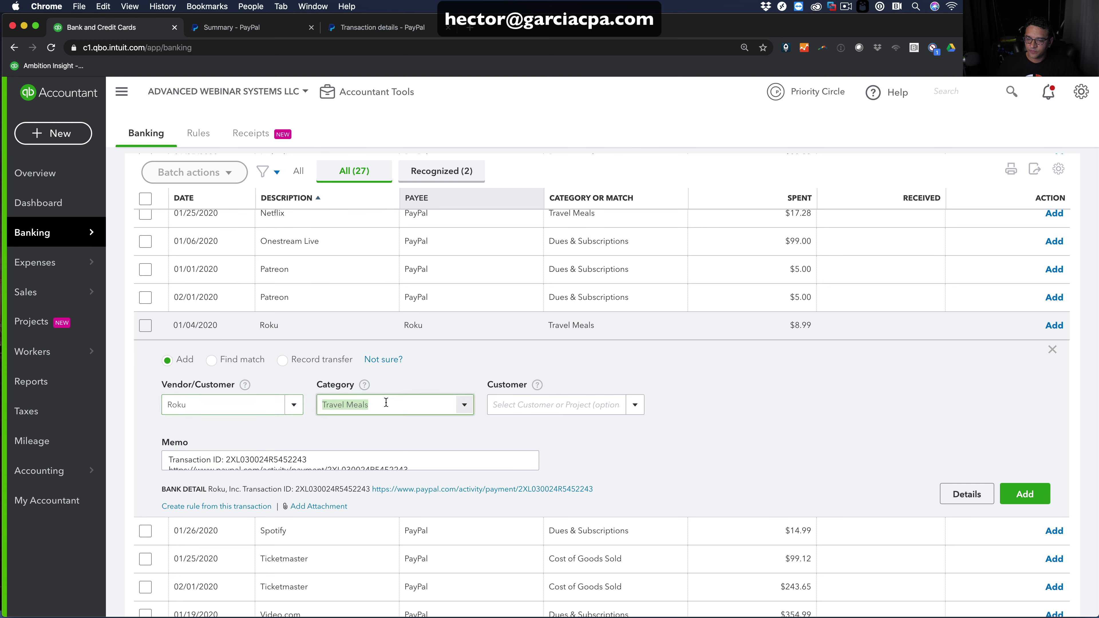
{"action": "type", "text": "off"}
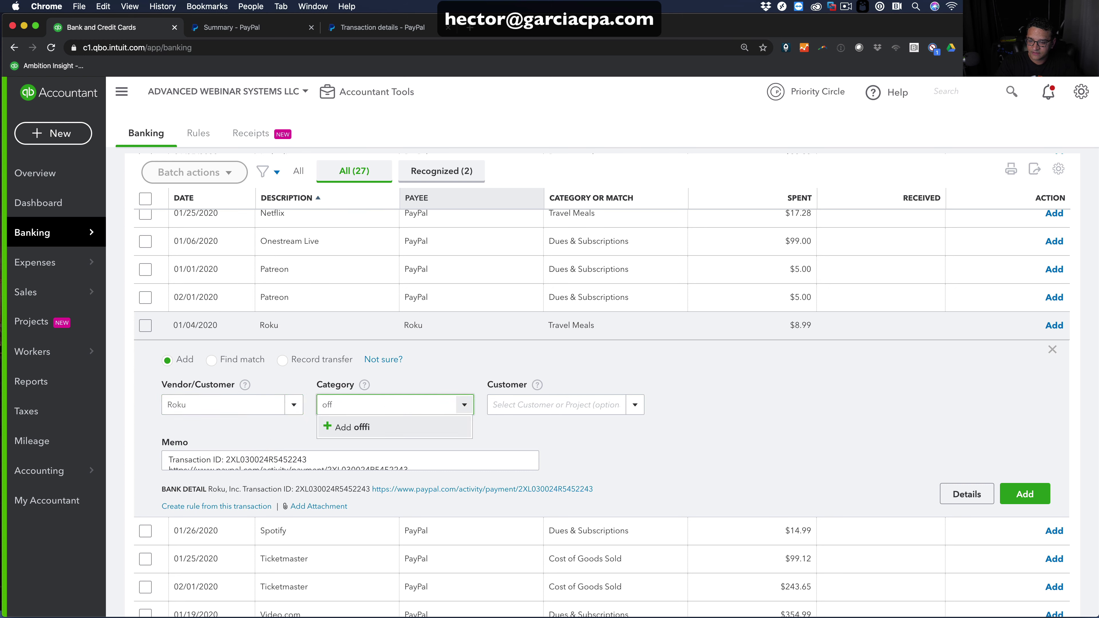
{"action": "type", "text": "fioce"}
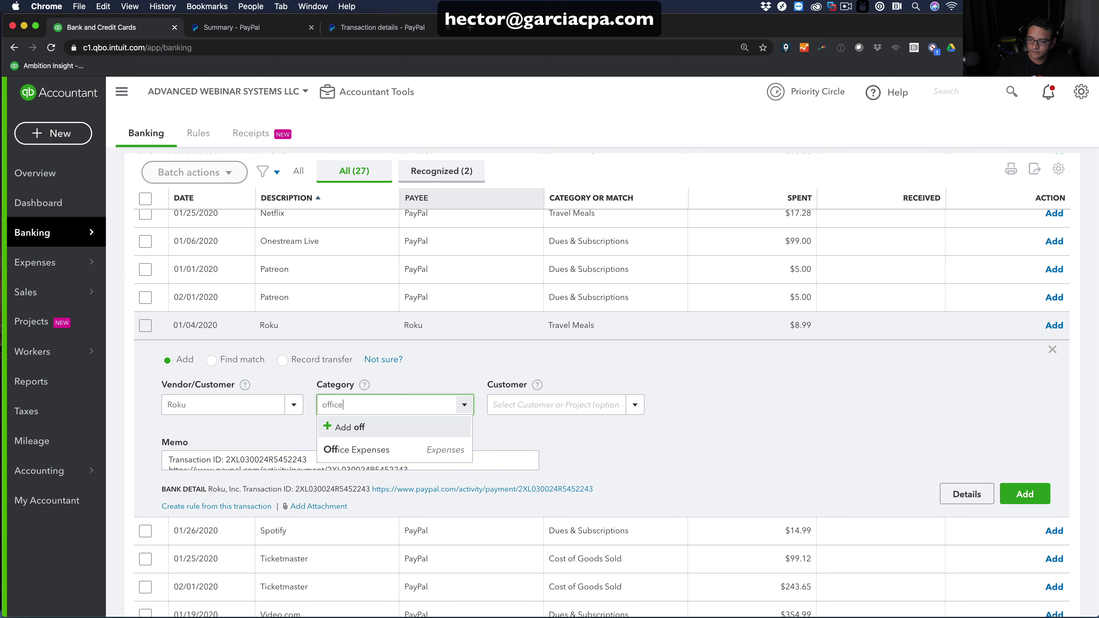
{"action": "left_click", "coordinate": [383, 450]}
{"action": "left_click", "coordinate": [1025, 512]}
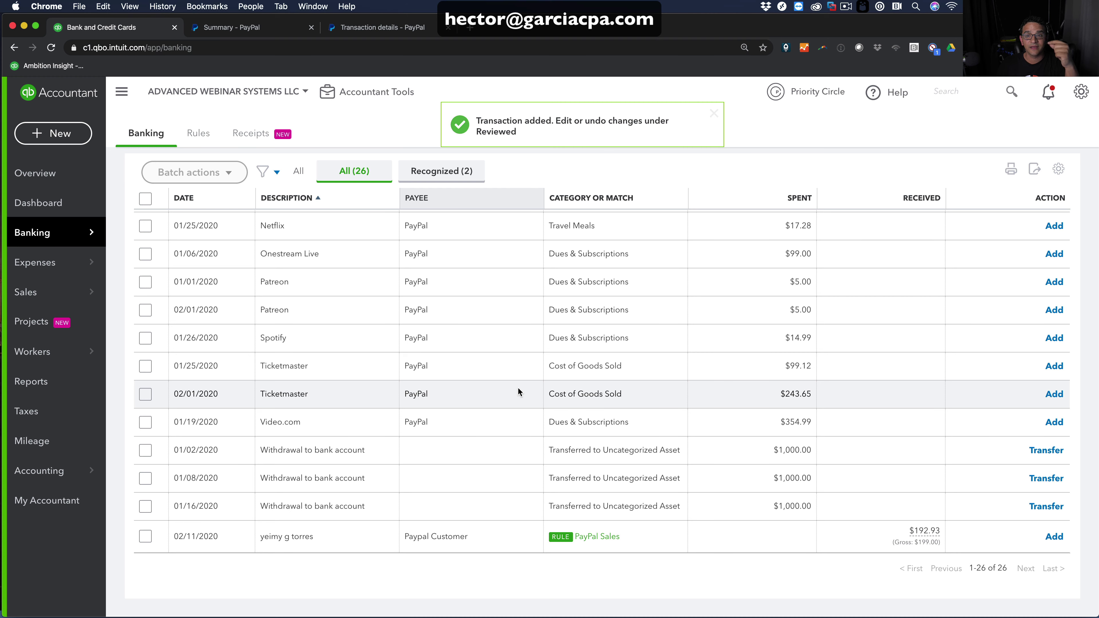
{"action": "scroll", "coordinate": [512, 384], "scroll_direction": "up", "scroll_amount": 5}
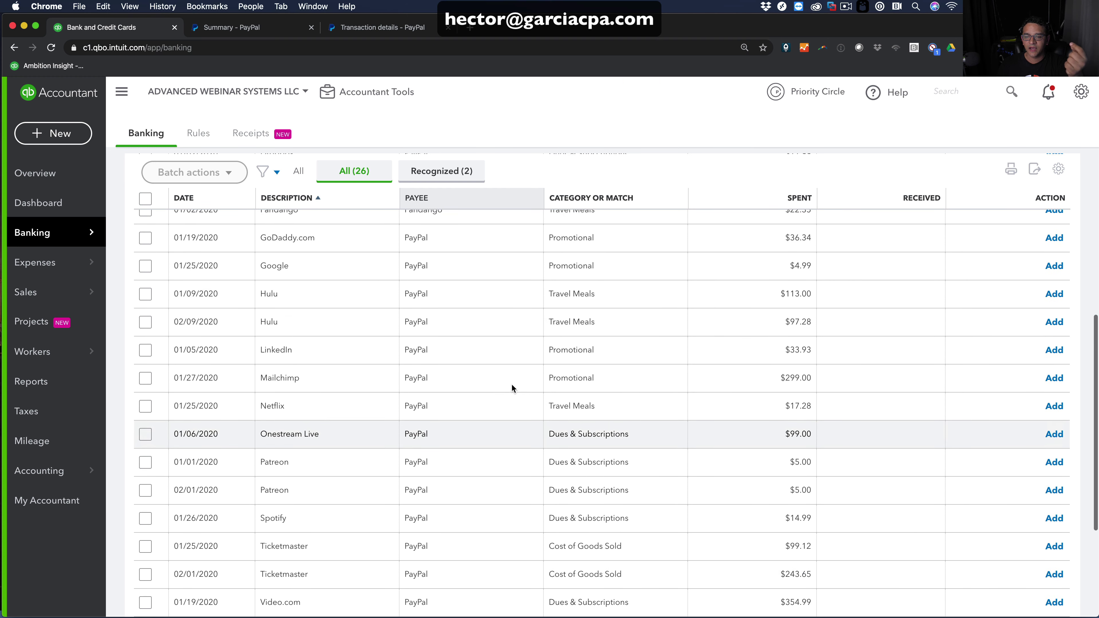
{"action": "scroll", "coordinate": [512, 385], "scroll_direction": "up", "scroll_amount": 6}
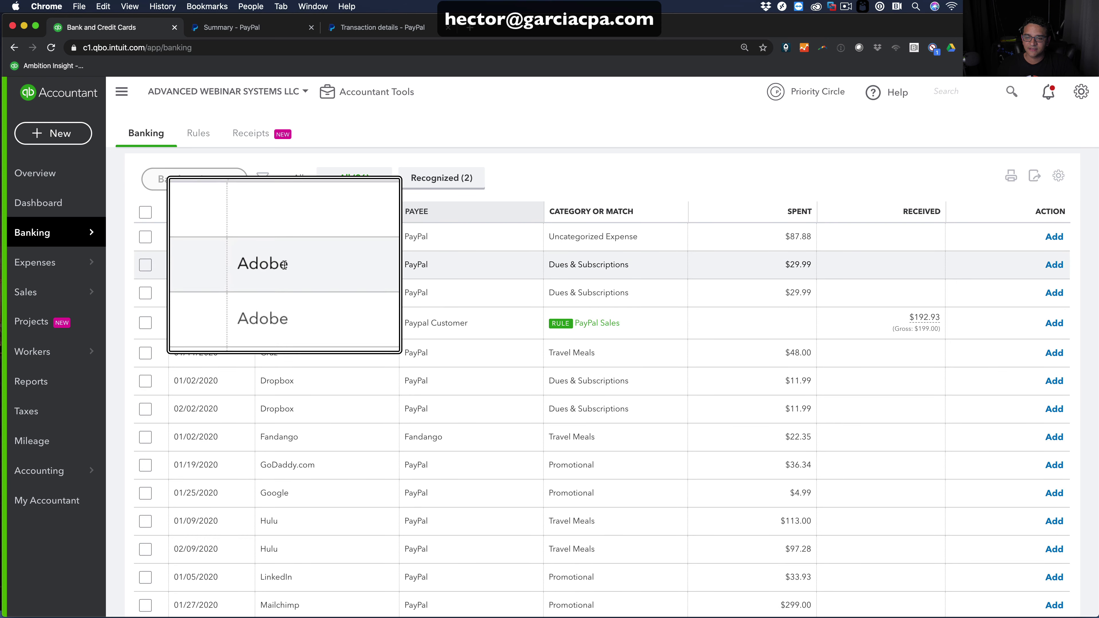
{"action": "scroll", "coordinate": [287, 264], "scroll_direction": "down", "scroll_amount": 3}
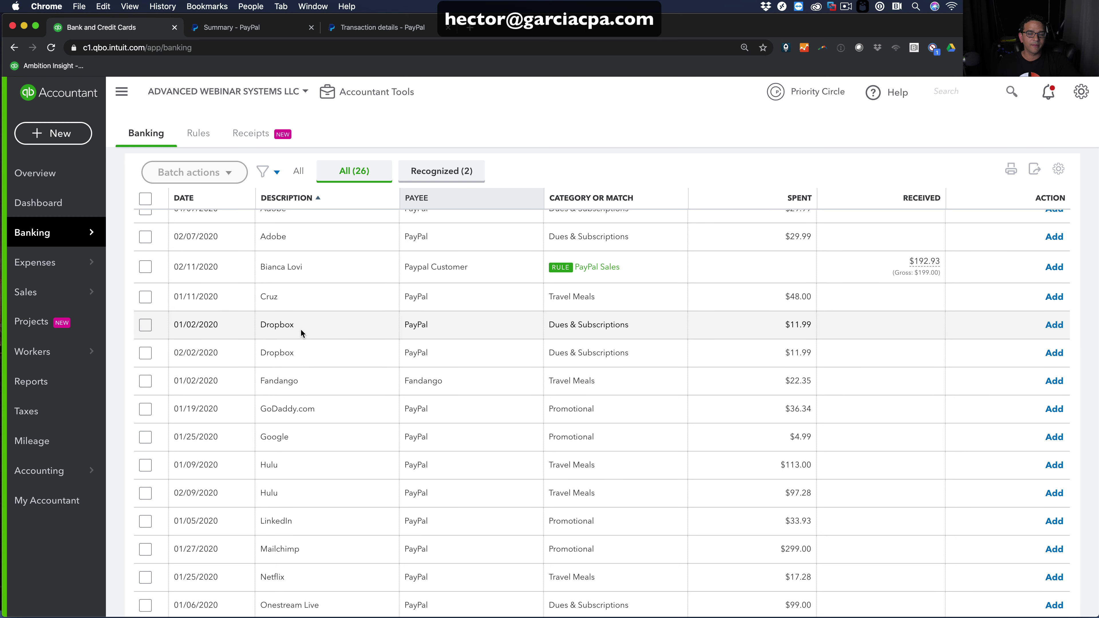
- Start a new Dropbox bank rule for money out in the PayPal Bank account only
{"action": "left_click", "coordinate": [205, 139]}
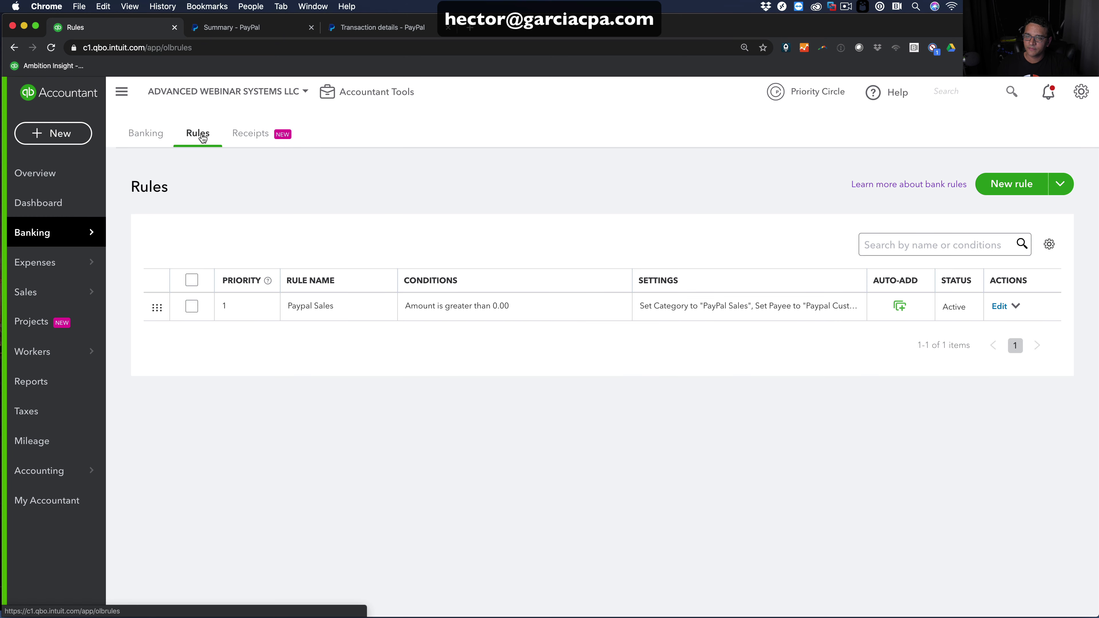
{"action": "left_click", "coordinate": [1017, 184]}
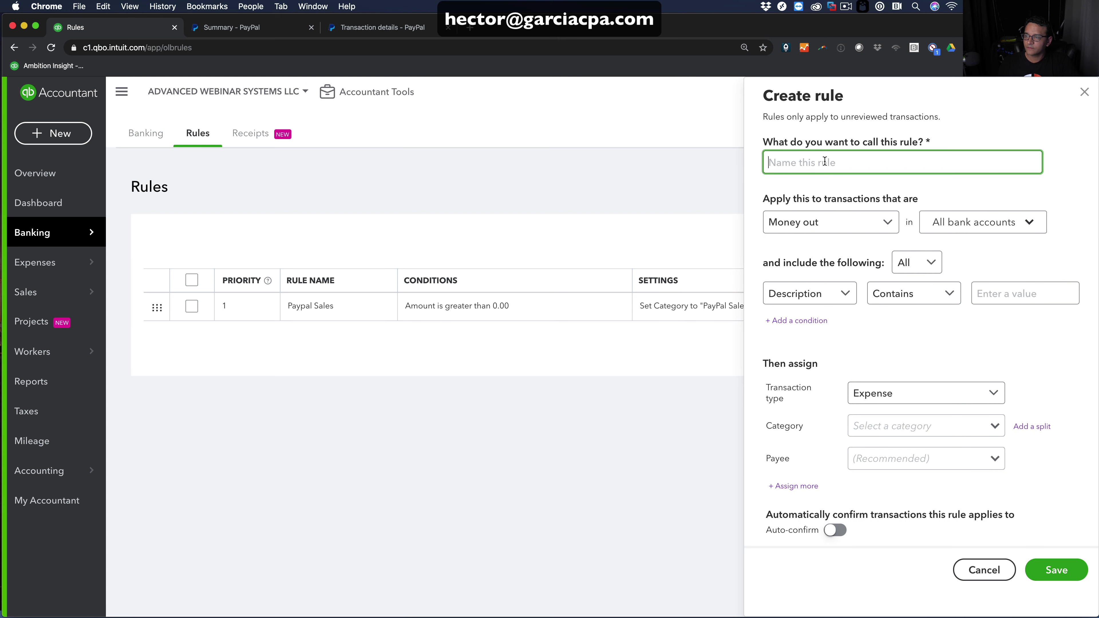
{"action": "type", "text": "Dropbox"}
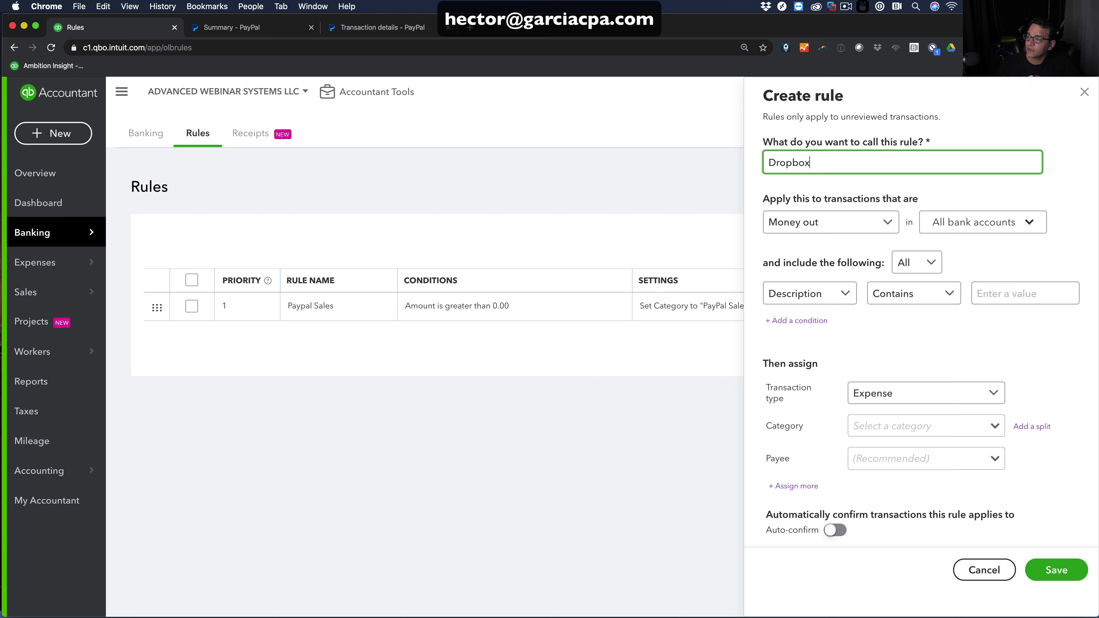
{"action": "left_click", "coordinate": [806, 223]}
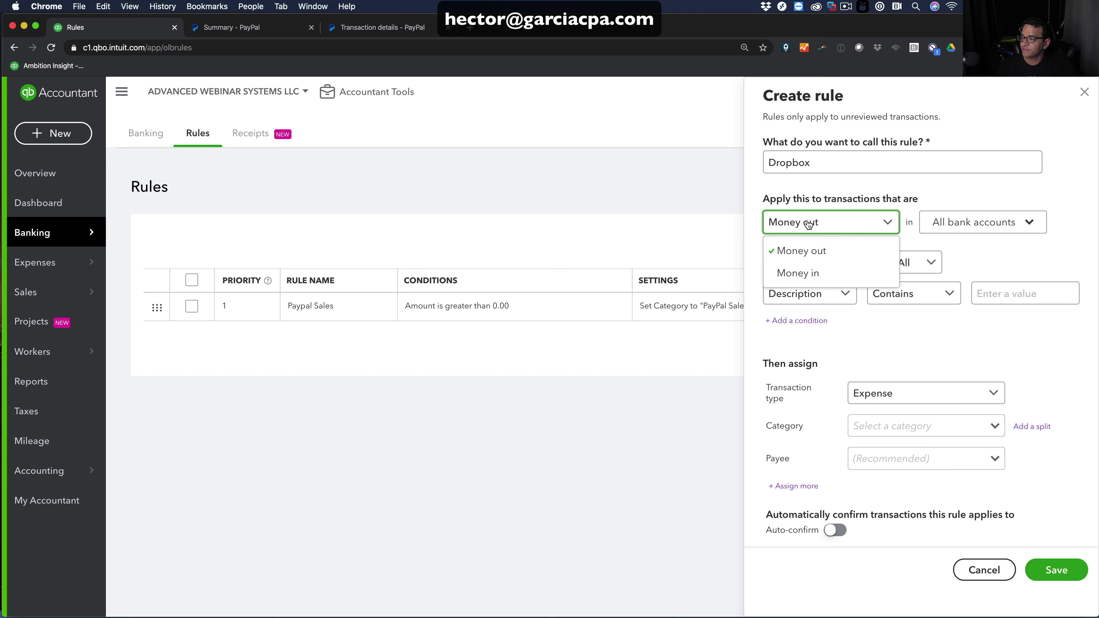
{"action": "left_click", "coordinate": [805, 251]}
{"action": "left_click", "coordinate": [983, 225]}
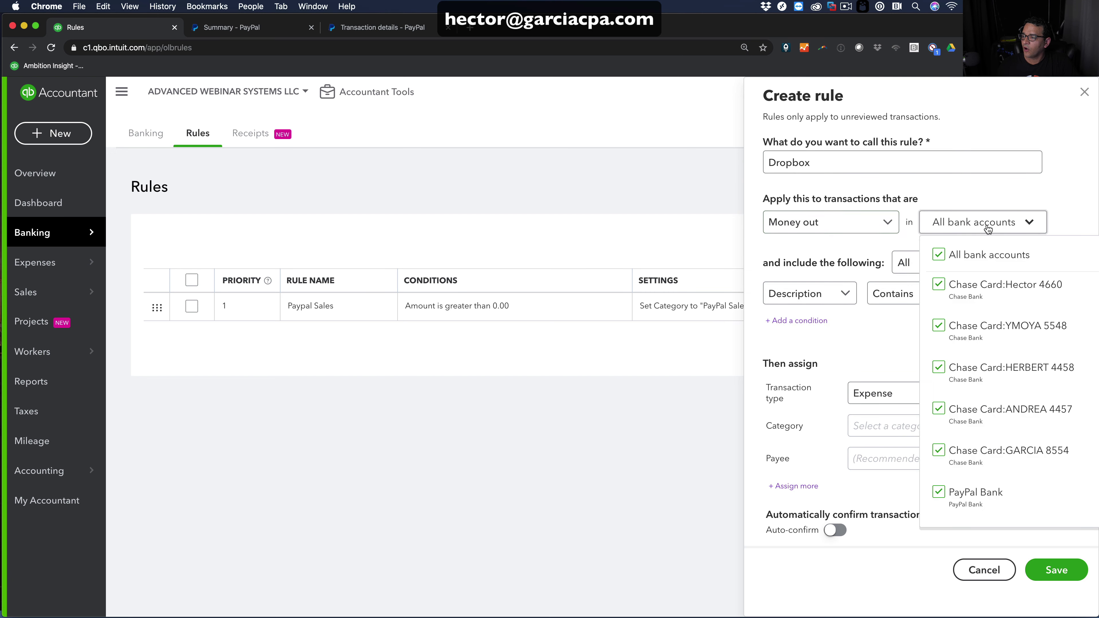
{"action": "left_click", "coordinate": [935, 255]}
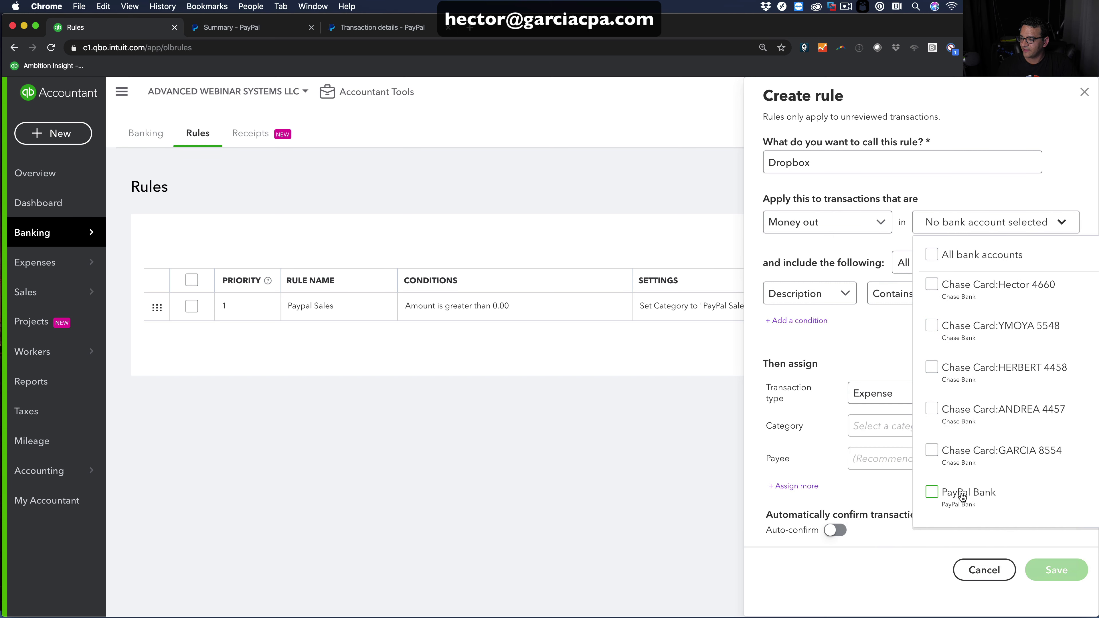
{"action": "left_click", "coordinate": [933, 493]}
{"action": "left_click", "coordinate": [1025, 222]}
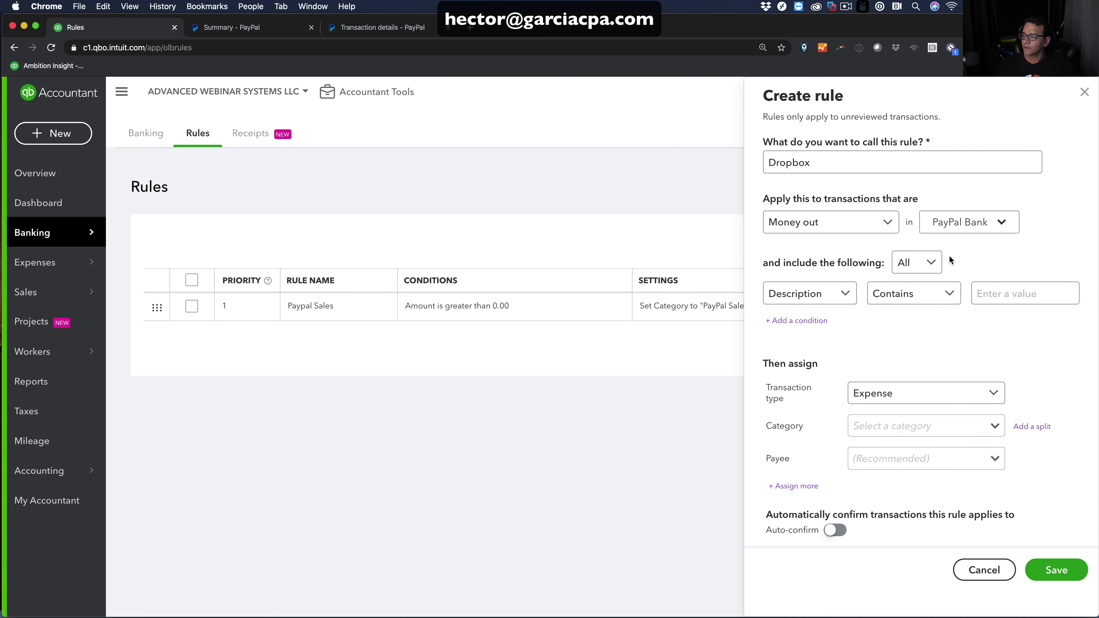
- Set the rule to match descriptions containing Dropbox, type Expense, category Office Expenses
{"action": "left_click", "coordinate": [1020, 291]}
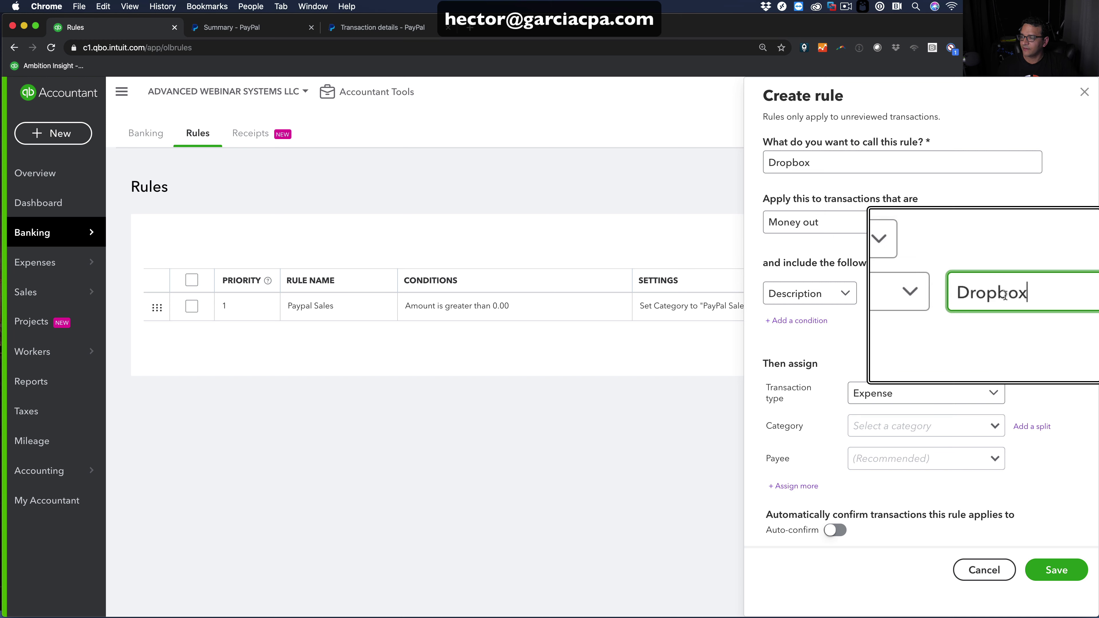
{"action": "left_click", "coordinate": [875, 398]}
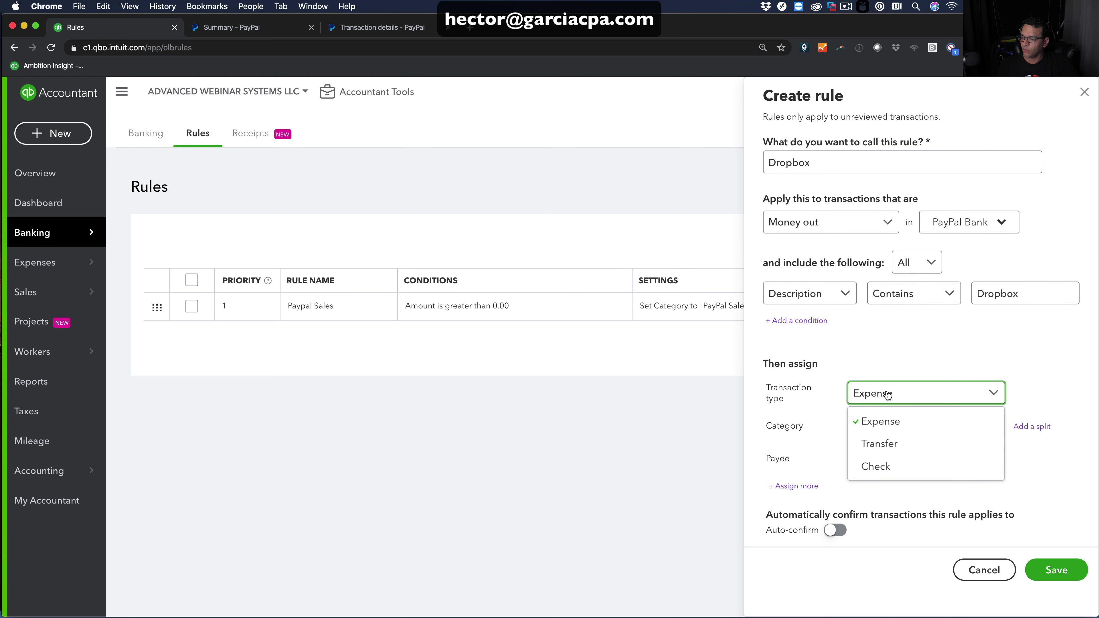
{"action": "left_click", "coordinate": [895, 425]}
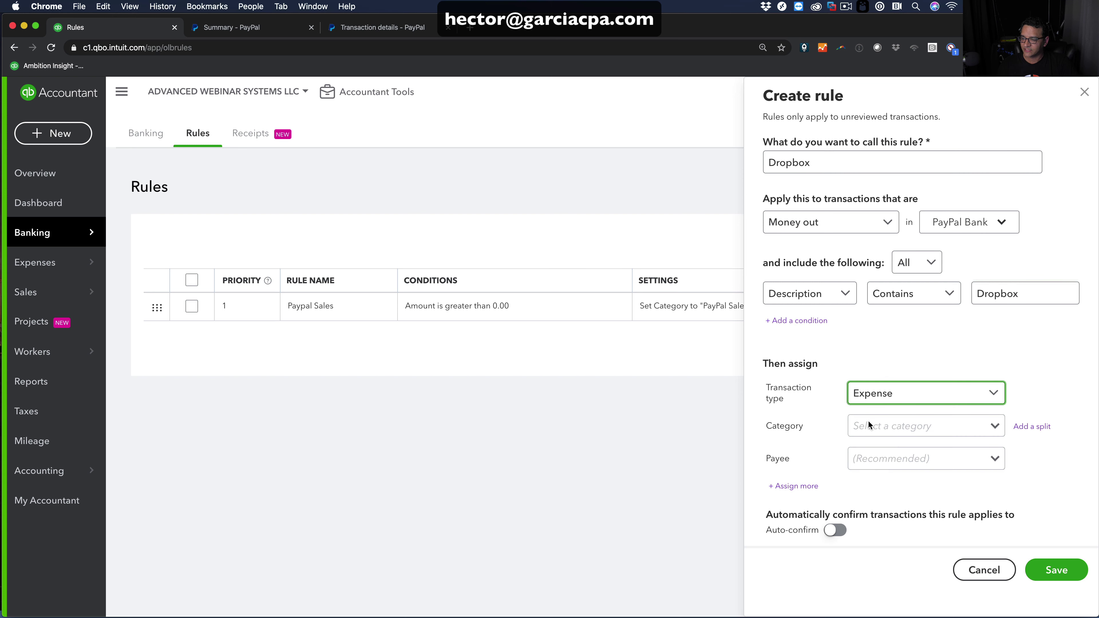
{"action": "type", "text": "offi"}
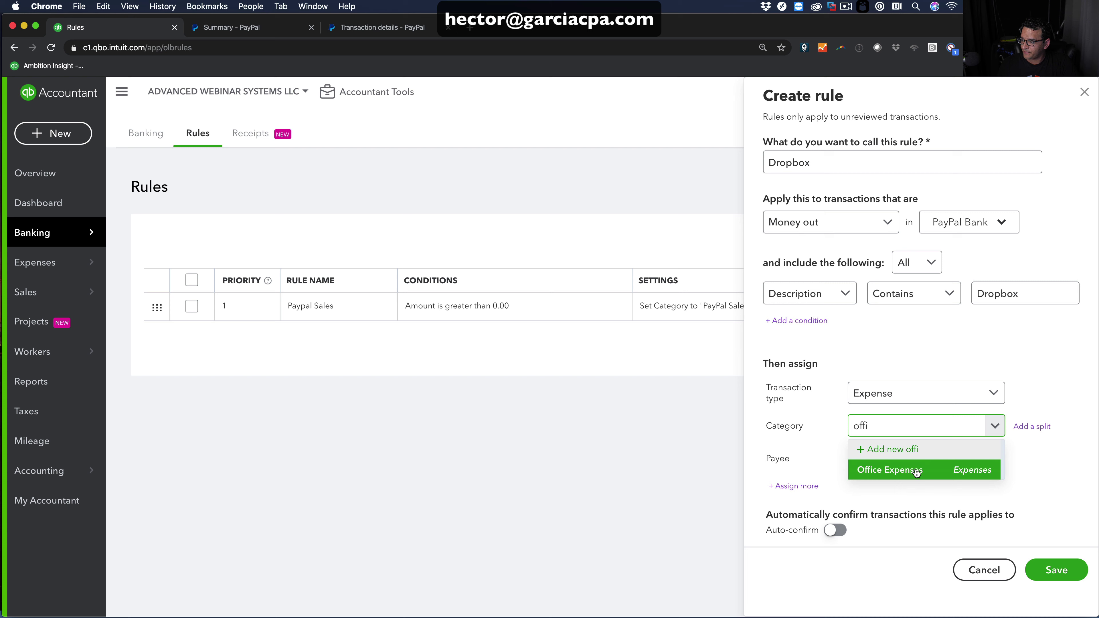
{"action": "left_click", "coordinate": [896, 472]}
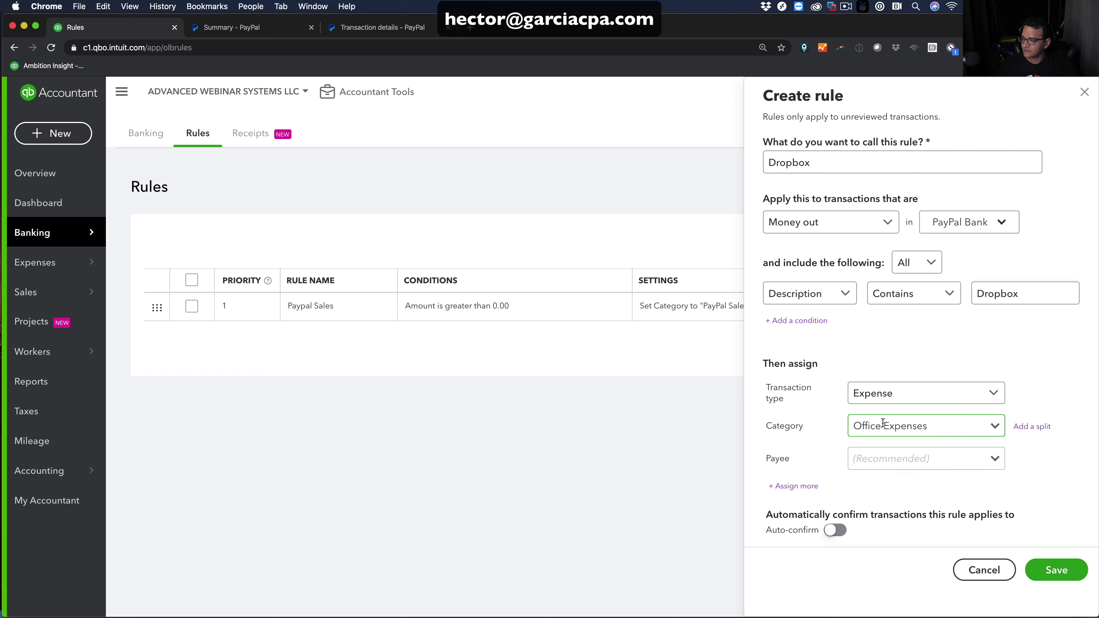
- Create Dropbox as a new vendor, set it as the rule's payee, and save the rule
{"action": "left_click", "coordinate": [890, 462]}
{"action": "type", "text": "Dropbox"}
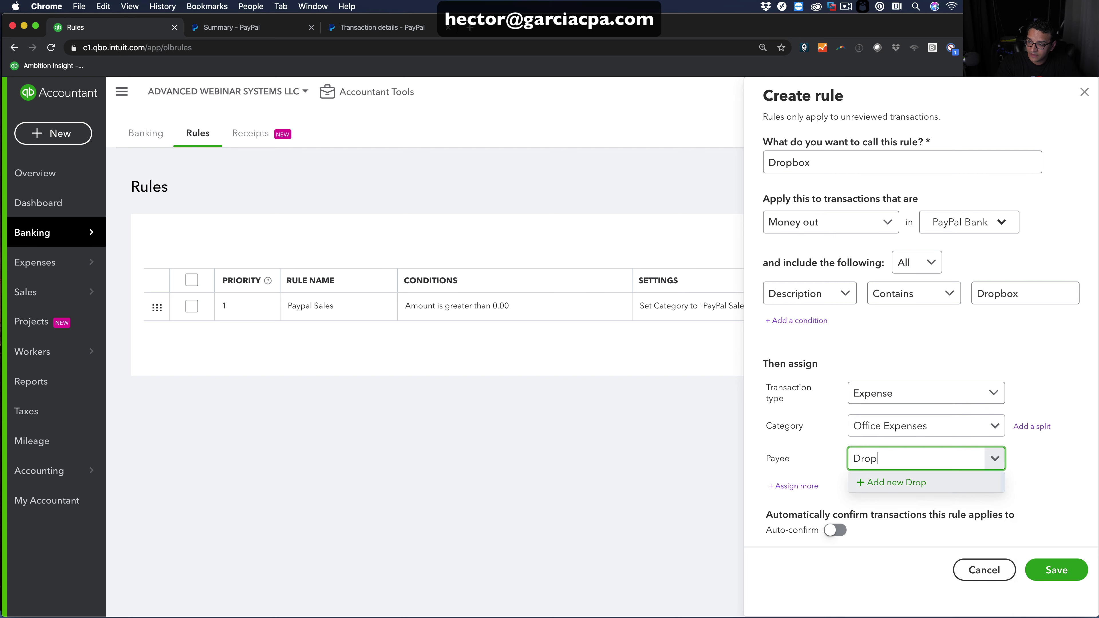
{"action": "left_click", "coordinate": [901, 484]}
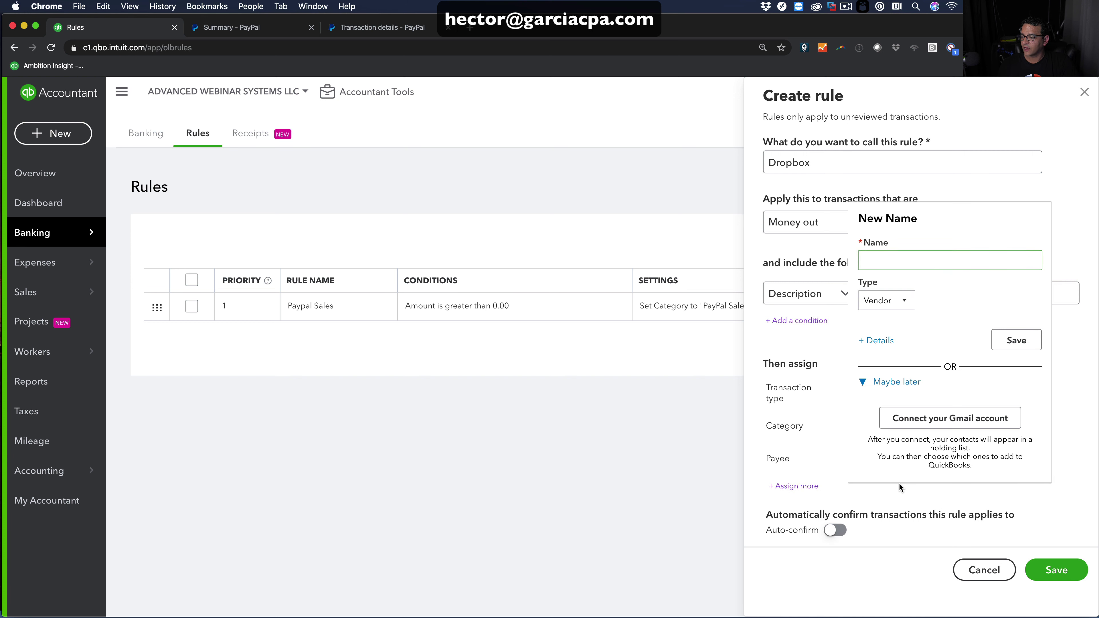
{"action": "type", "text": "Dropbox"}
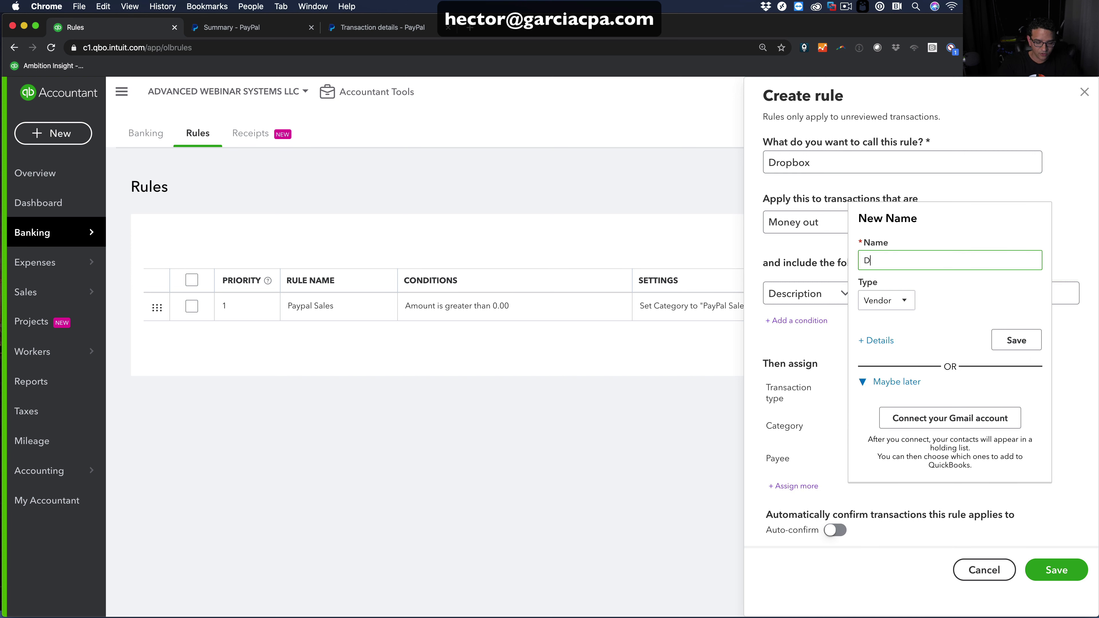
{"action": "left_click", "coordinate": [871, 302]}
{"action": "left_click", "coordinate": [879, 322]}
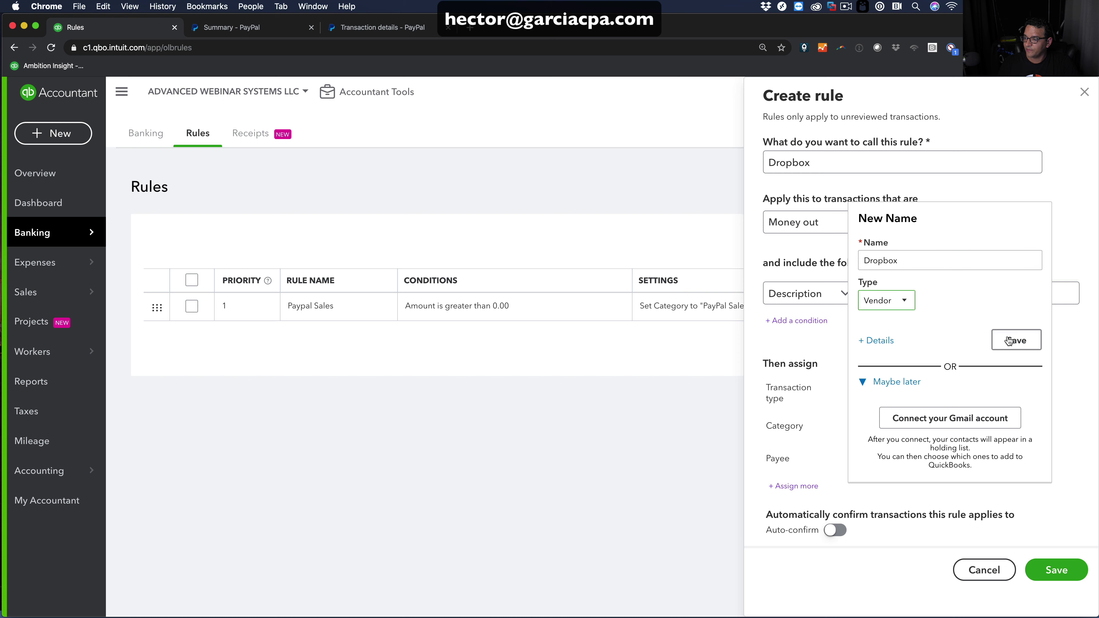
{"action": "left_click", "coordinate": [1025, 342]}
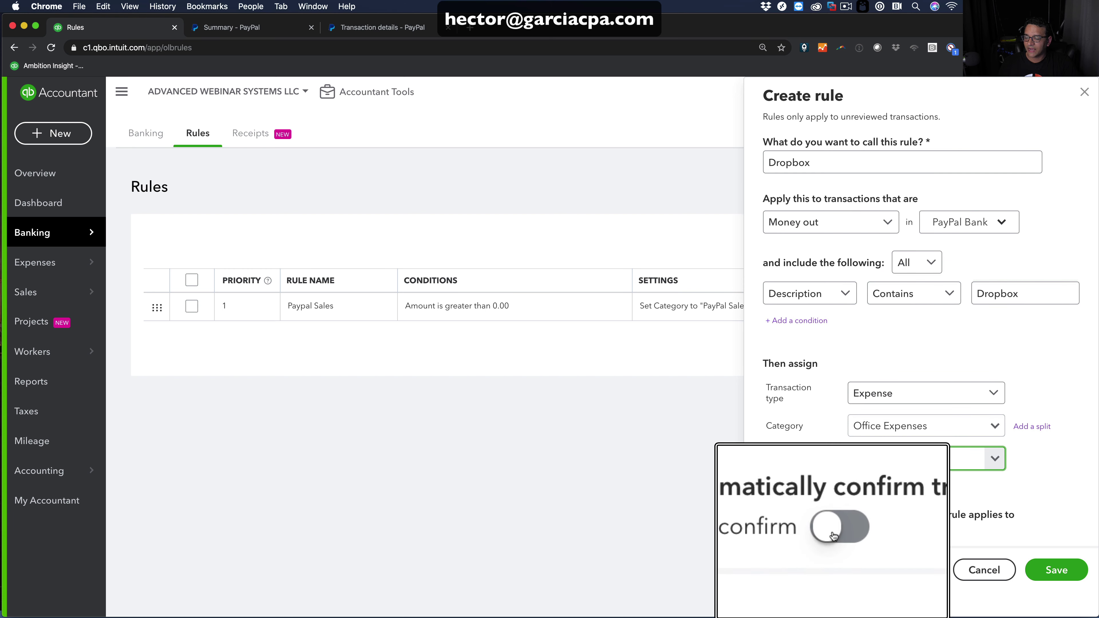
{"action": "type", "text": "Drop"}
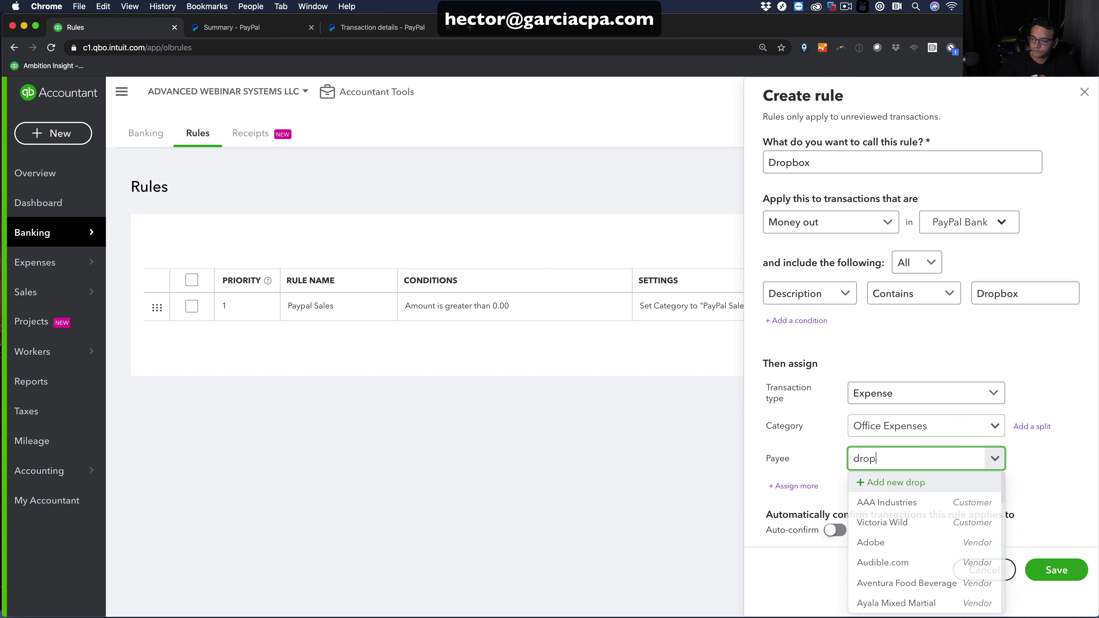
{"action": "key", "text": "Return"}
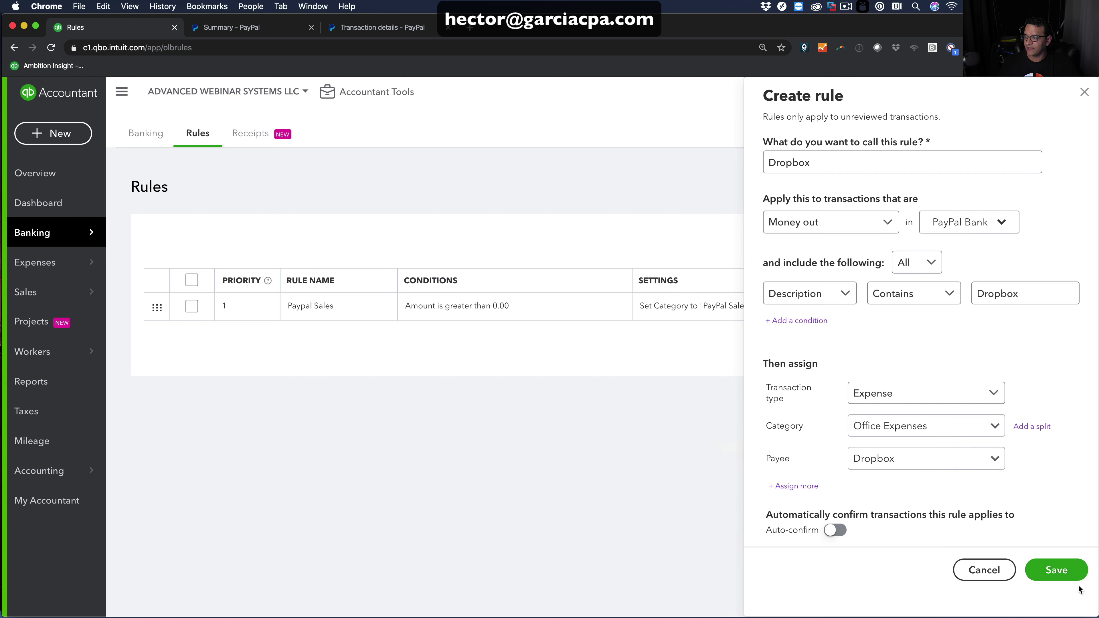
{"action": "left_click", "coordinate": [1048, 564]}
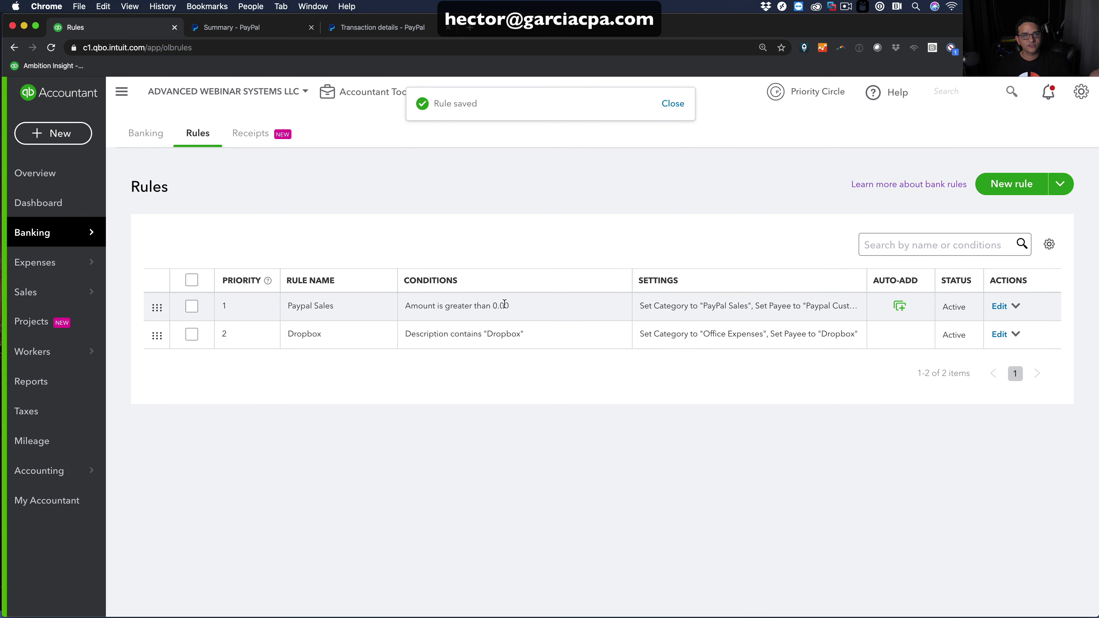
{"action": "left_click", "coordinate": [139, 135]}
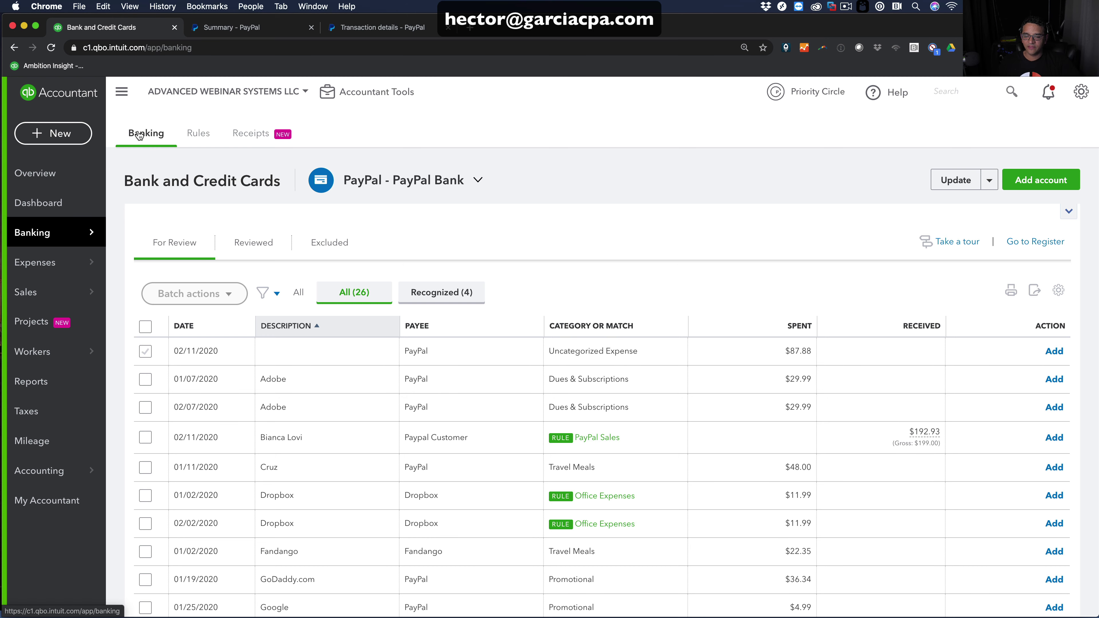
- Check the 01/02/2020 Dropbox charge shows vendor Dropbox and Office Expenses, then collapse it
{"action": "scroll", "coordinate": [367, 436], "scroll_direction": "down", "scroll_amount": 2}
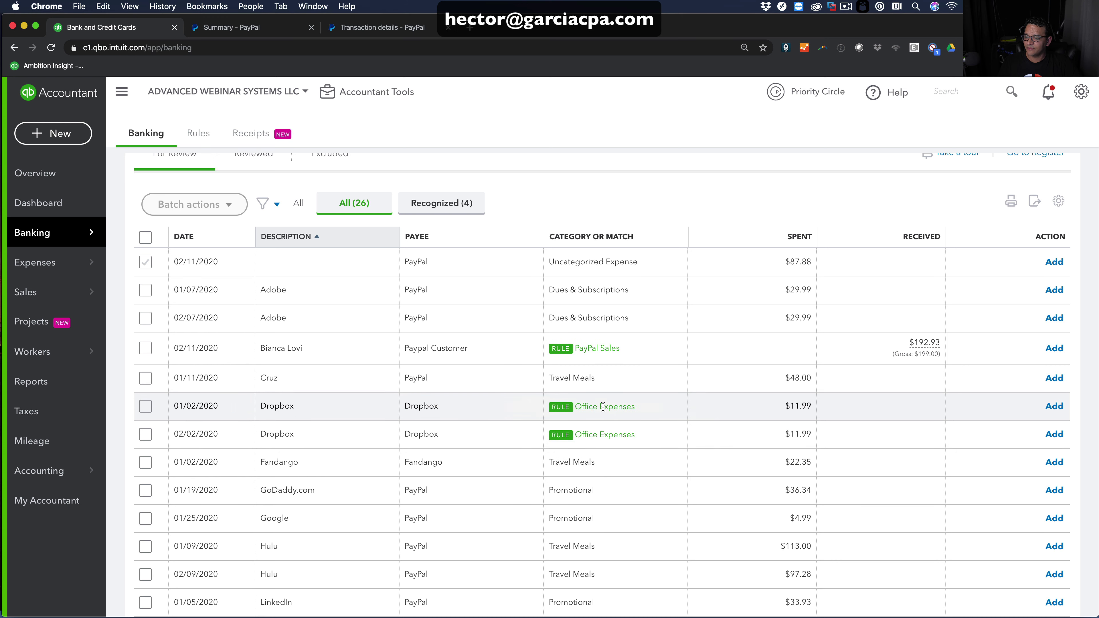
{"action": "left_click", "coordinate": [454, 412]}
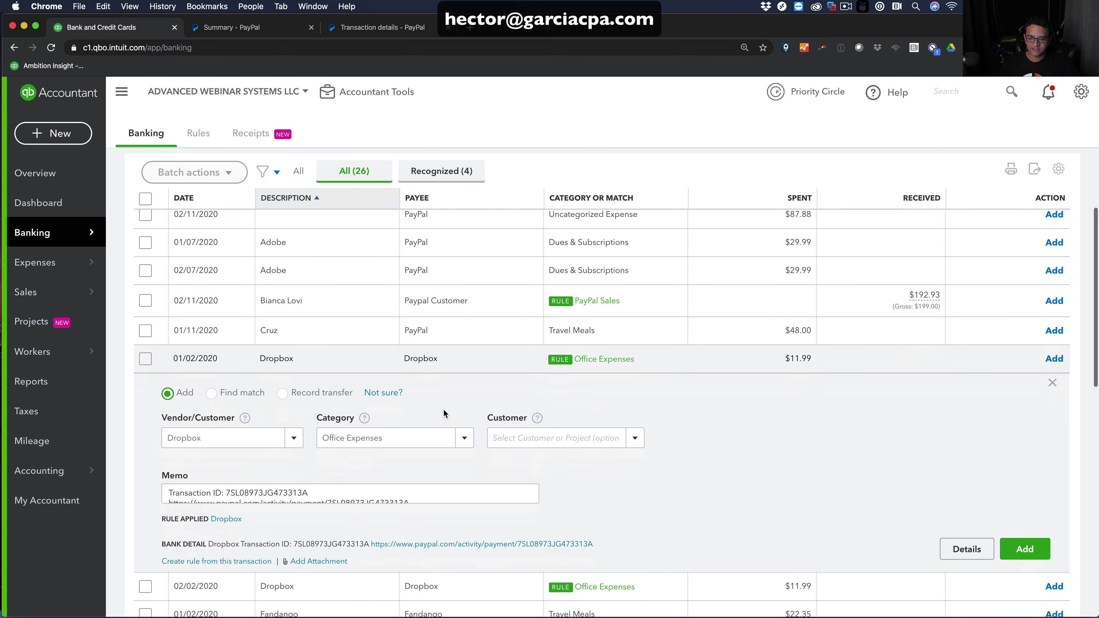
{"action": "left_click", "coordinate": [225, 382]}
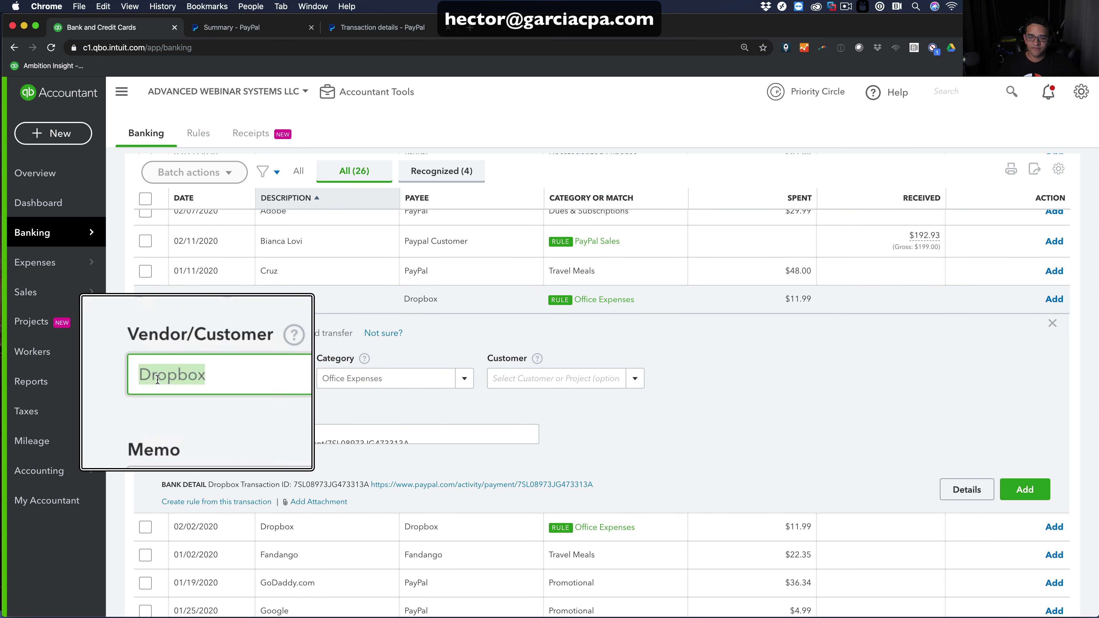
{"action": "left_click", "coordinate": [355, 382]}
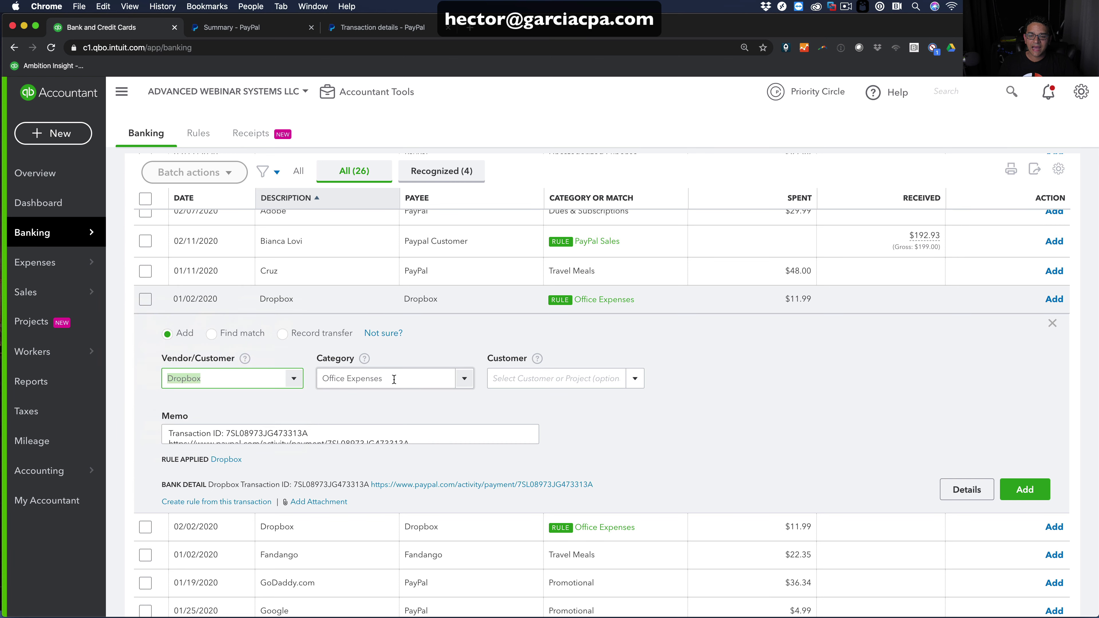
{"action": "scroll", "coordinate": [358, 409], "scroll_direction": "up", "scroll_amount": 2}
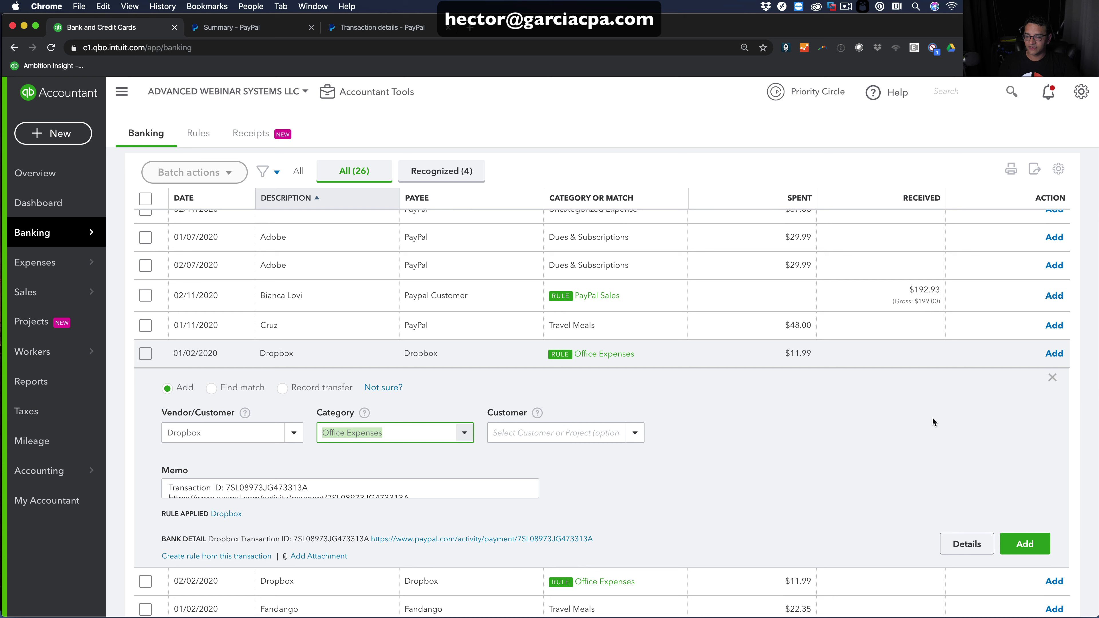
{"action": "left_click", "coordinate": [1025, 539]}
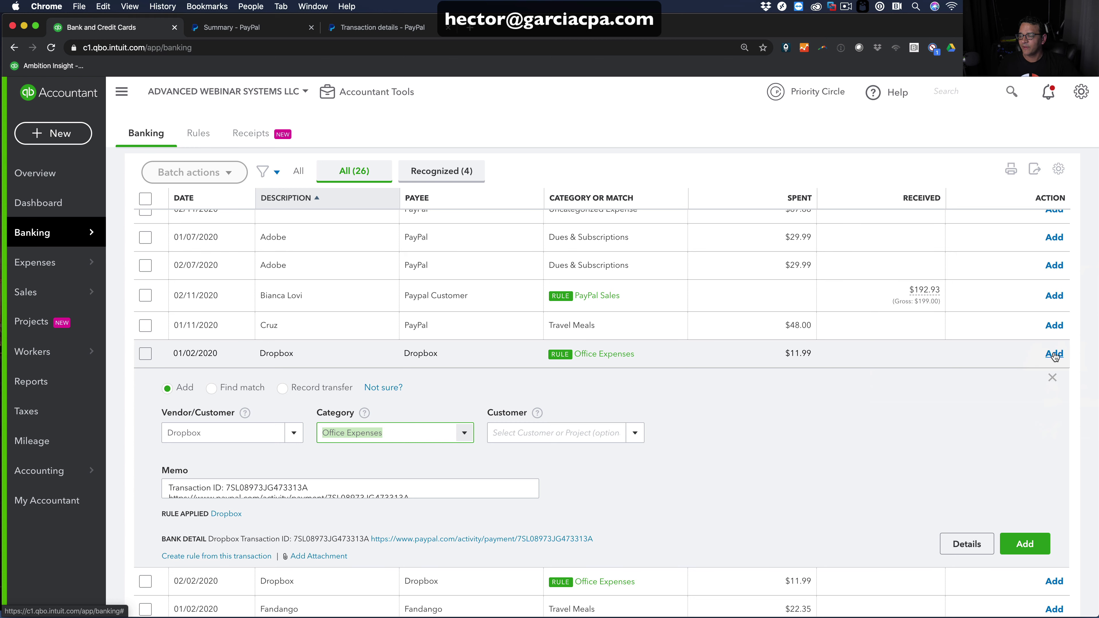
{"action": "left_click", "coordinate": [1052, 378]}
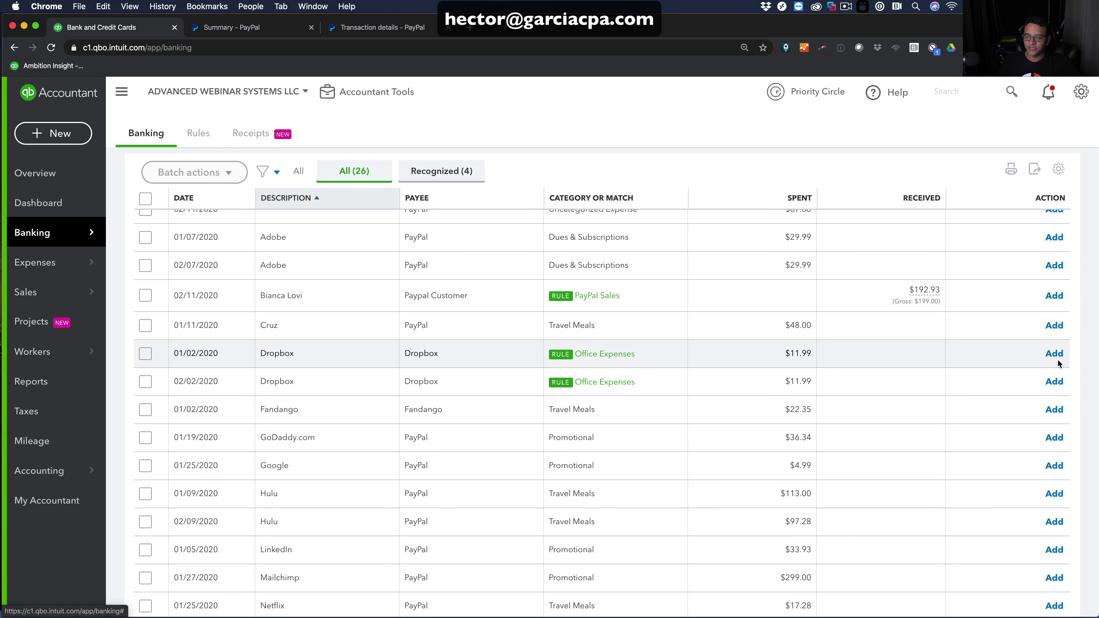